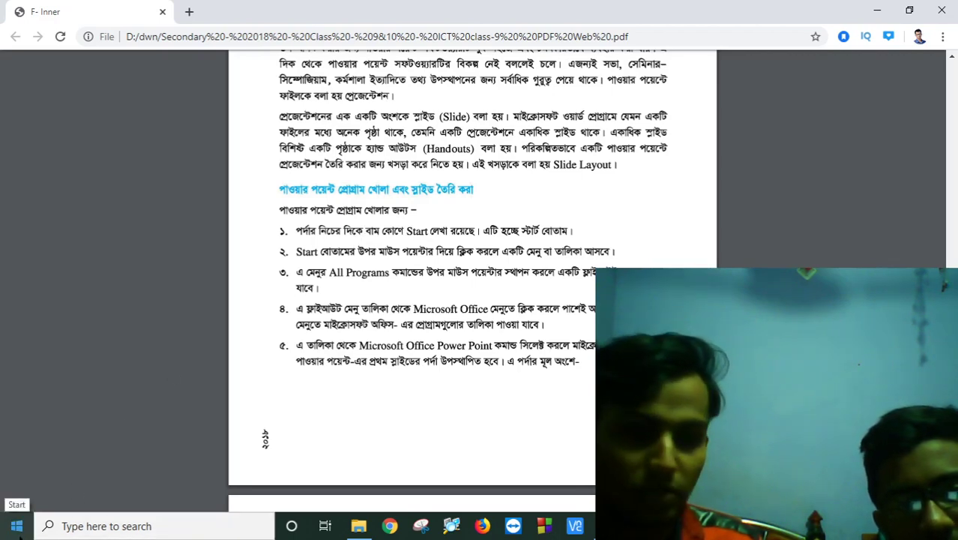
# - Browse the Start menu's program list, then close the menu
pyautogui.click(17, 527)
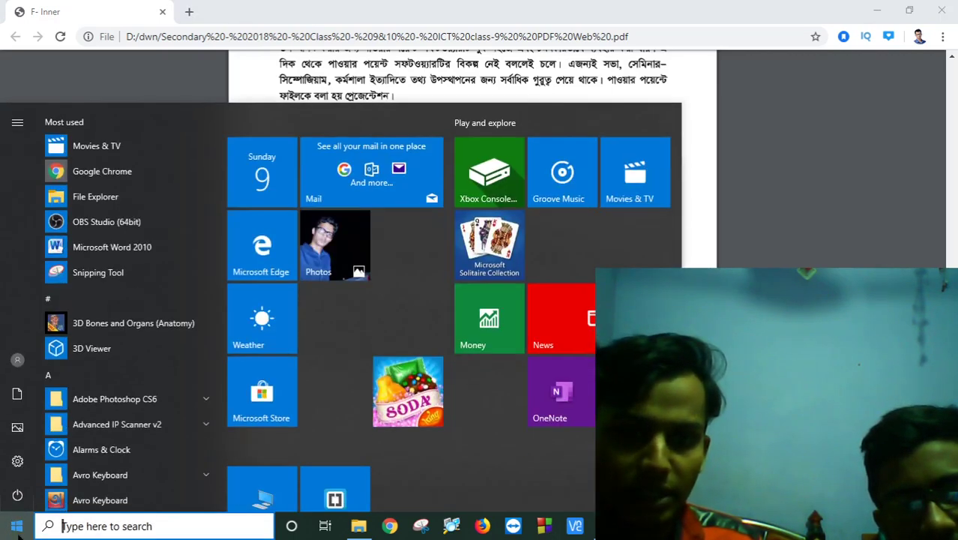
pyautogui.scroll(-5, 91, 378)
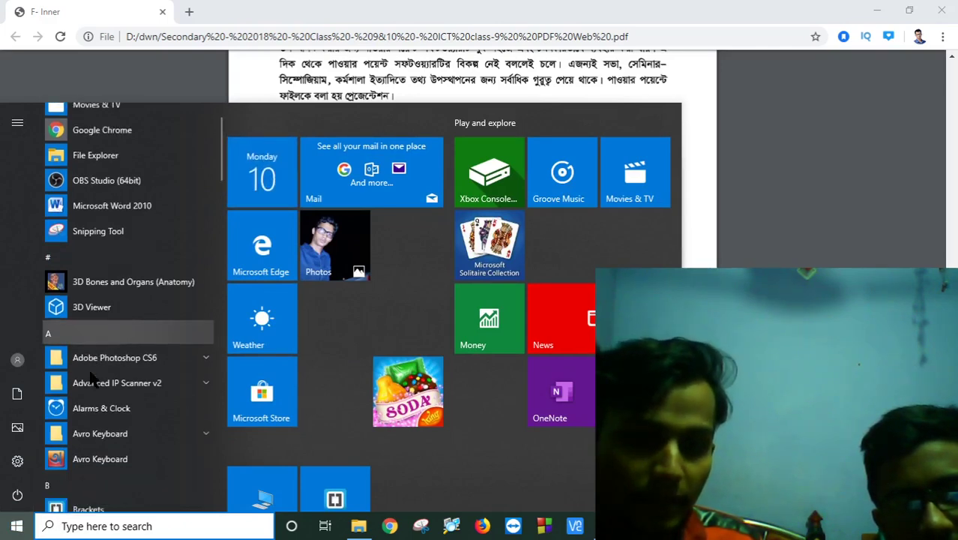
pyautogui.scroll(-3, 91, 378)
pyautogui.scroll(-3, 92, 378)
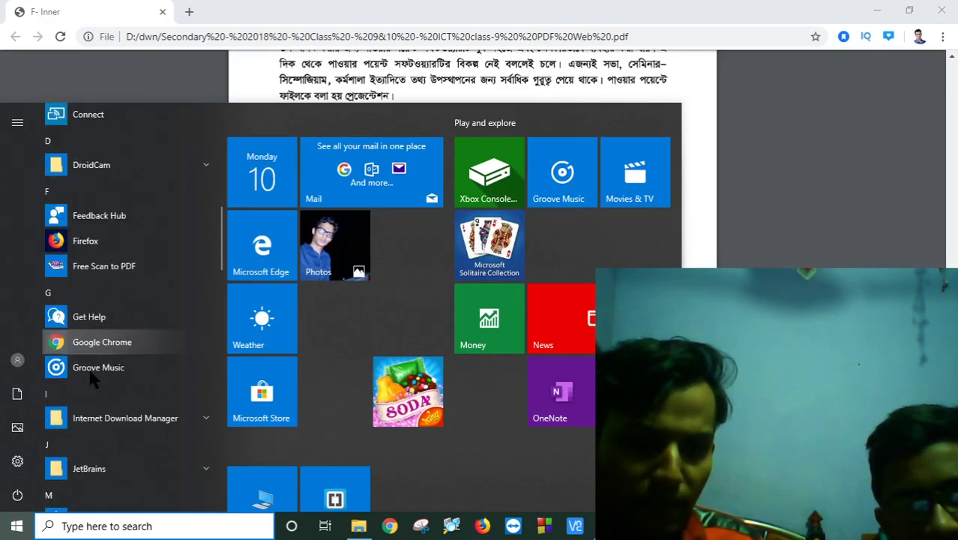
pyautogui.scroll(-2, 92, 379)
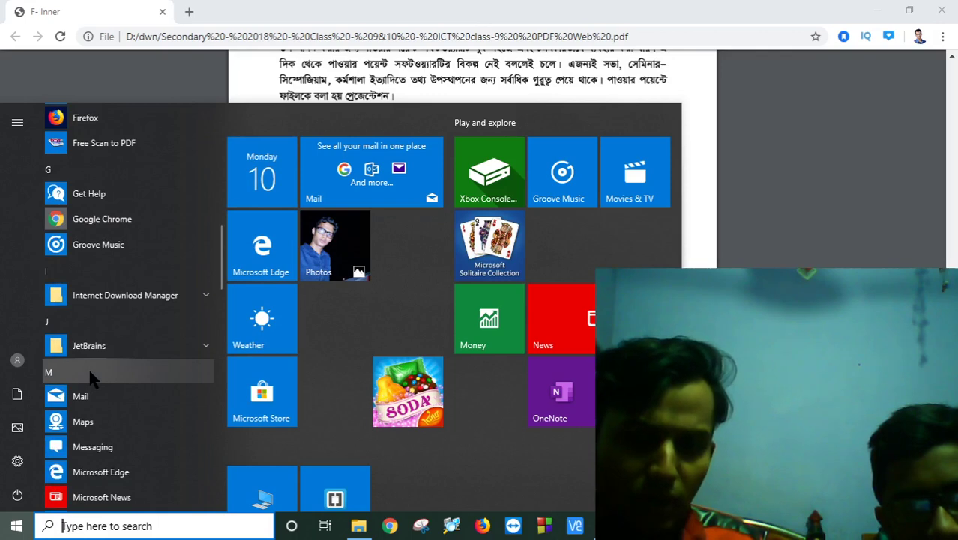
pyautogui.scroll(5, 90, 373)
pyautogui.scroll(4, 88, 367)
pyautogui.scroll(2, 156, 333)
pyautogui.click(750, 136)
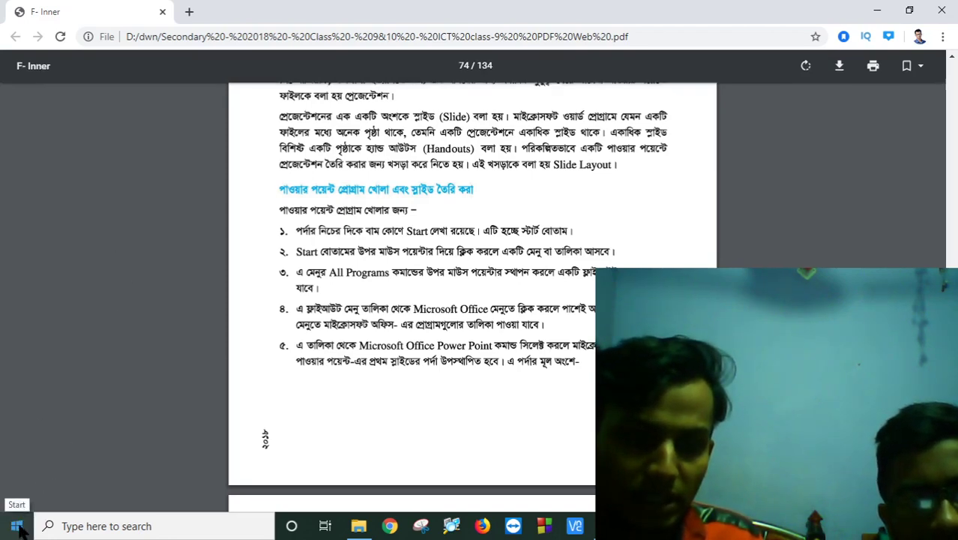
# - Launch Microsoft PowerPoint 2010 from the Start menu's Microsoft Office folder
pyautogui.click(16, 528)
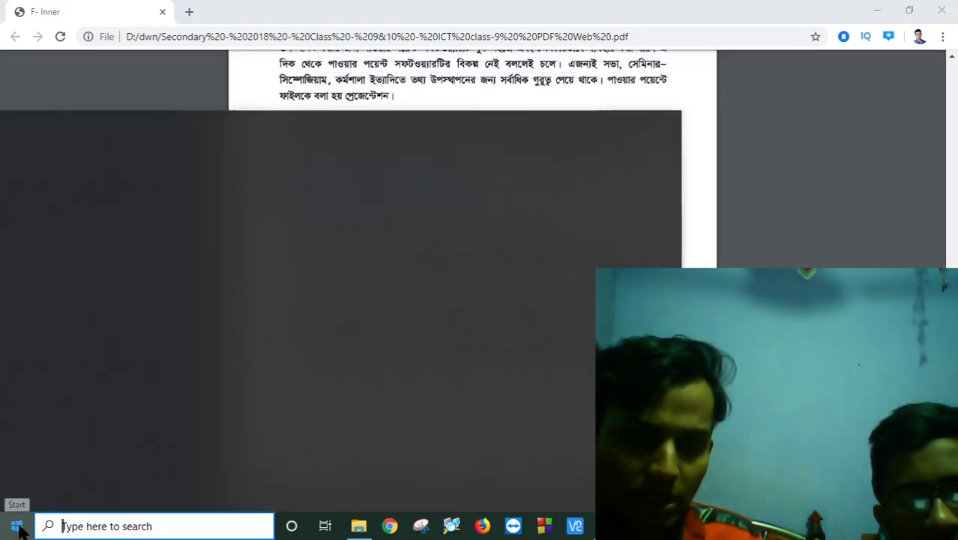
pyautogui.scroll(-5, 66, 375)
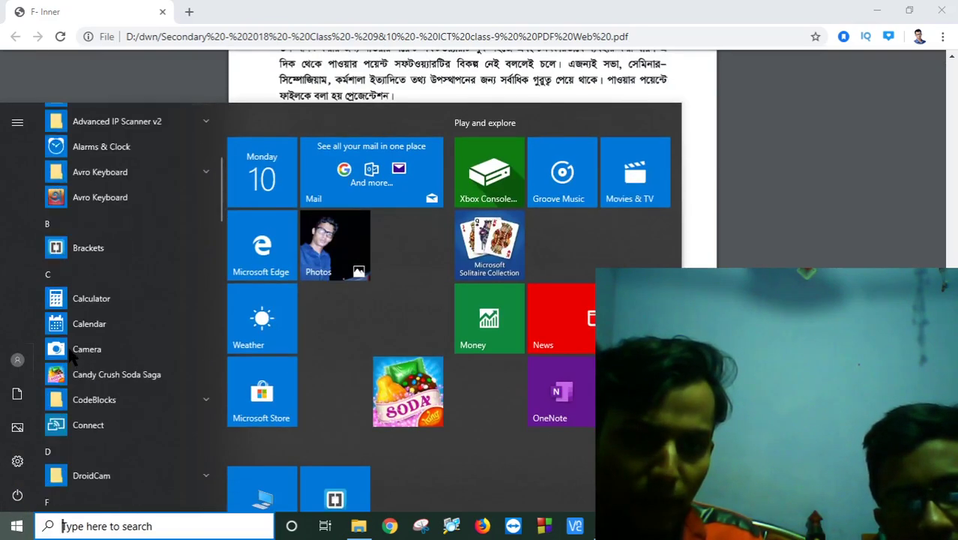
pyautogui.scroll(-5, 68, 371)
pyautogui.scroll(-5, 69, 368)
pyautogui.scroll(-5, 71, 360)
pyautogui.scroll(3, 71, 330)
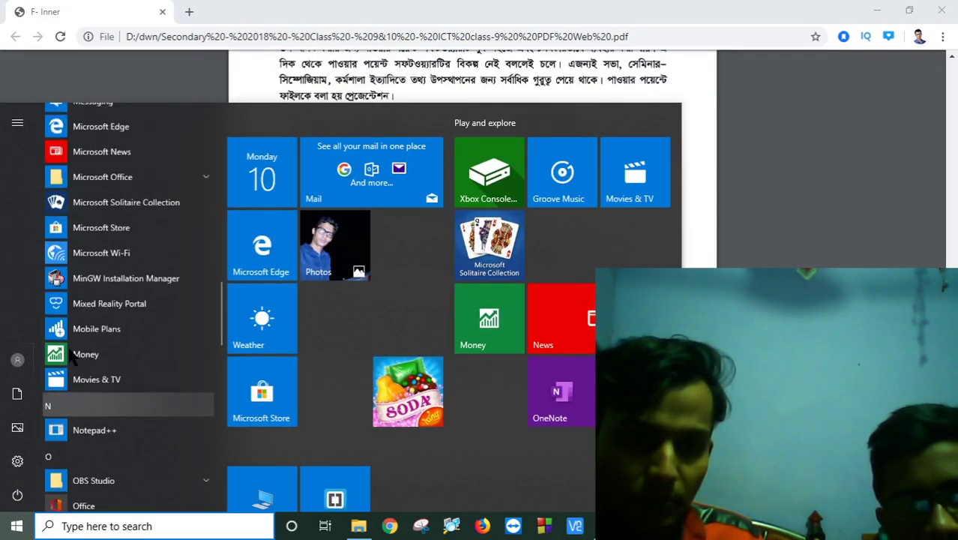
pyautogui.scroll(2, 127, 240)
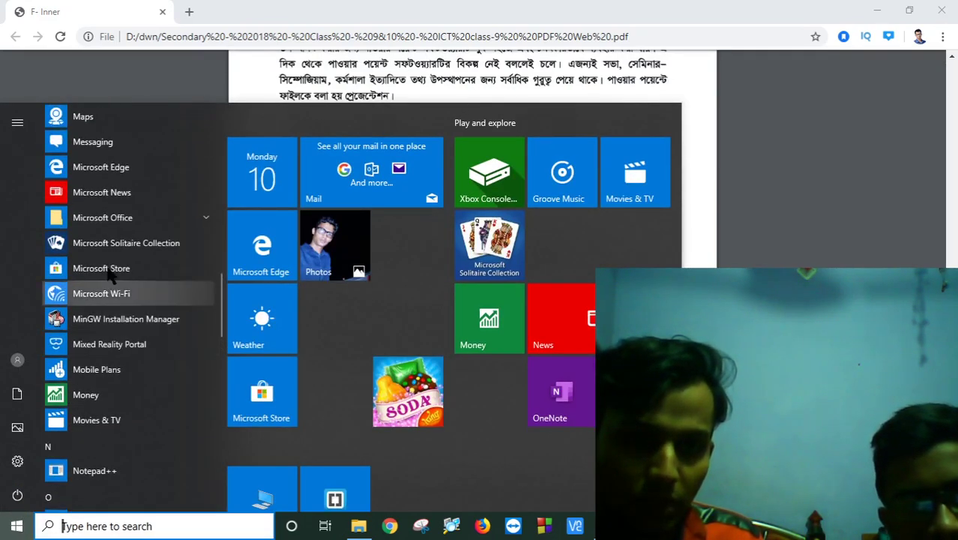
pyautogui.click(202, 220)
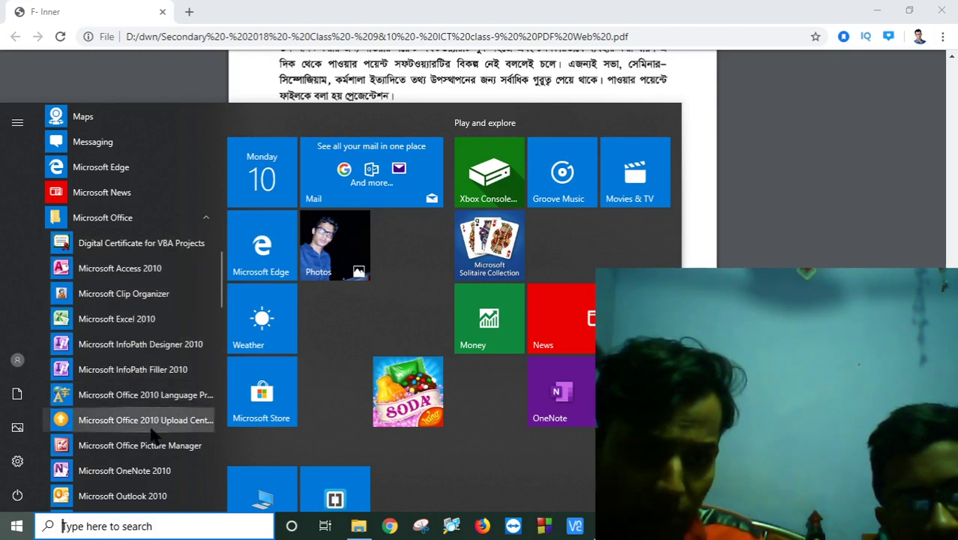
pyautogui.scroll(-3, 150, 457)
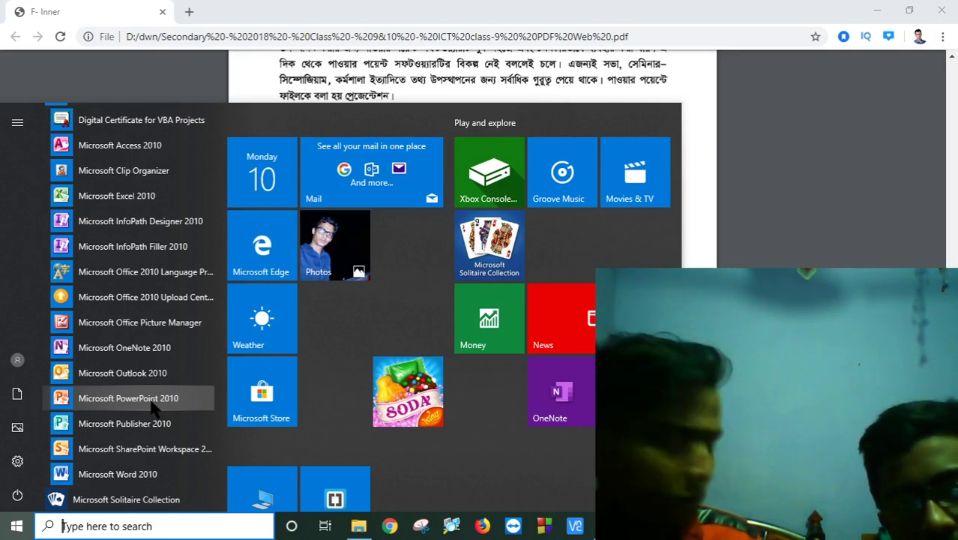
pyautogui.click(151, 402)
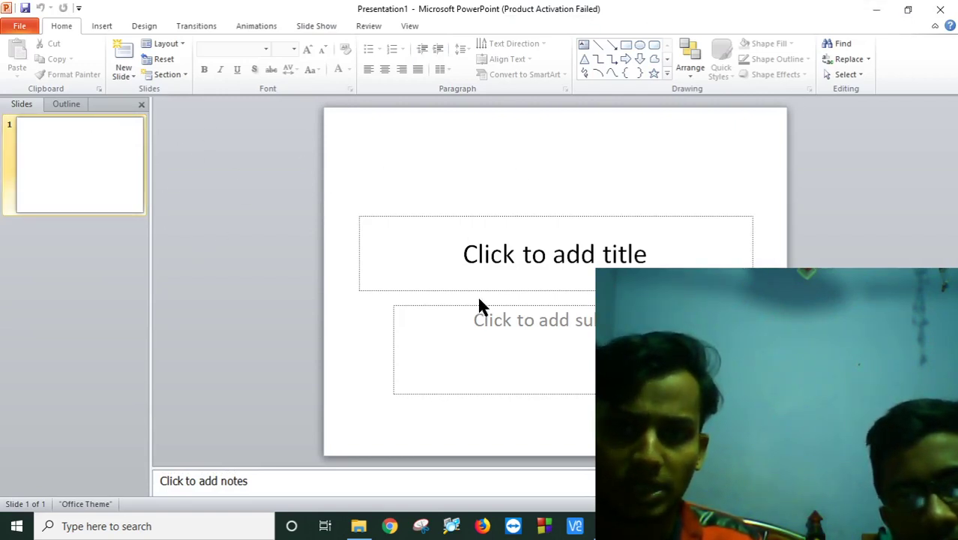
# - Close PowerPoint with Don't Save, then reopen the Start menu
pyautogui.click(877, 9)
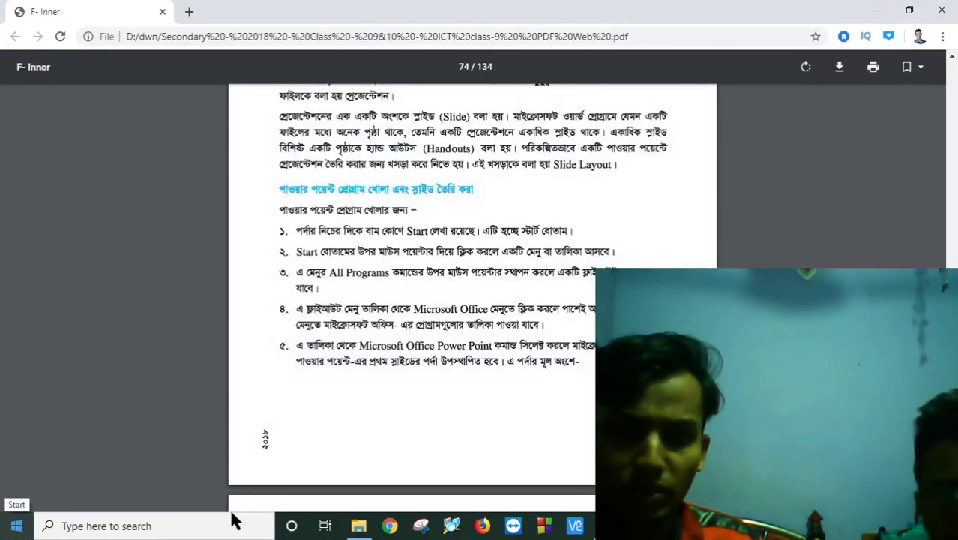
pyautogui.hotkey('alt', 'Tab')
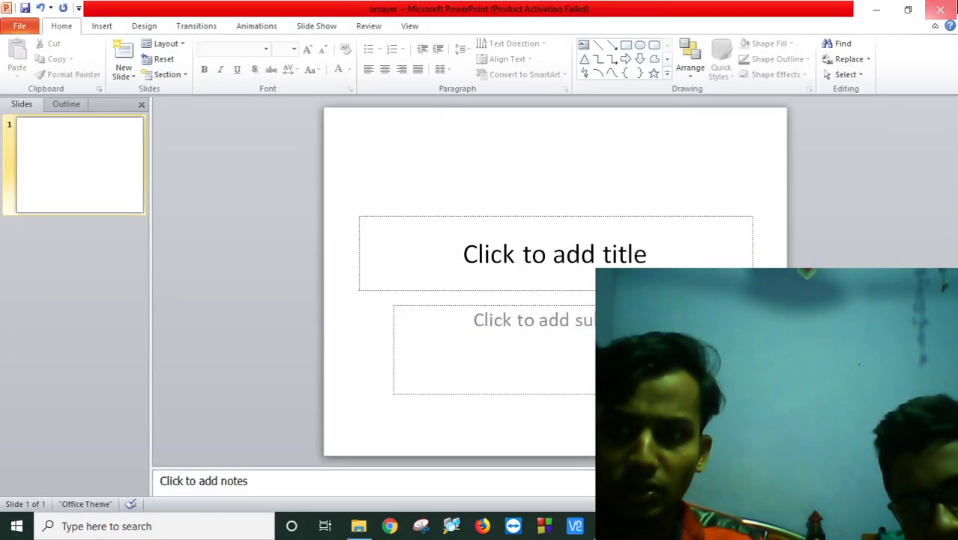
pyautogui.hotkey('alt', 'F4')
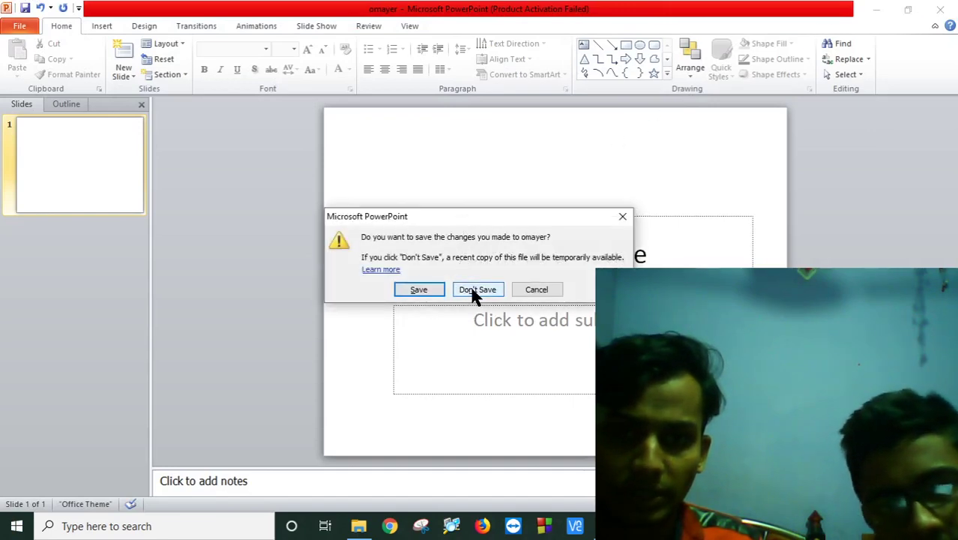
pyautogui.click(475, 291)
pyautogui.click(17, 526)
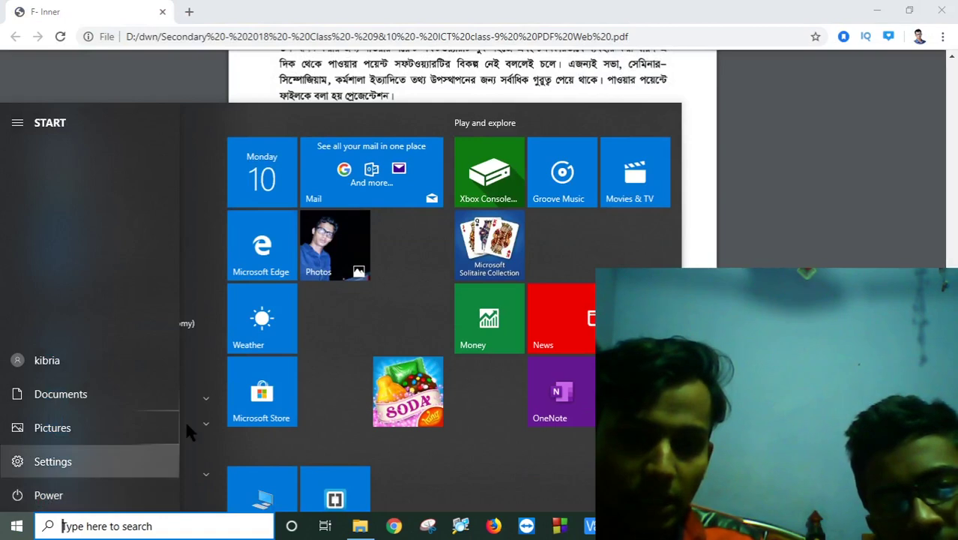
# - Scroll the Start menu to the Microsoft Office folder and expand it
pyautogui.scroll(-2, 188, 330)
pyautogui.scroll(2, 188, 300)
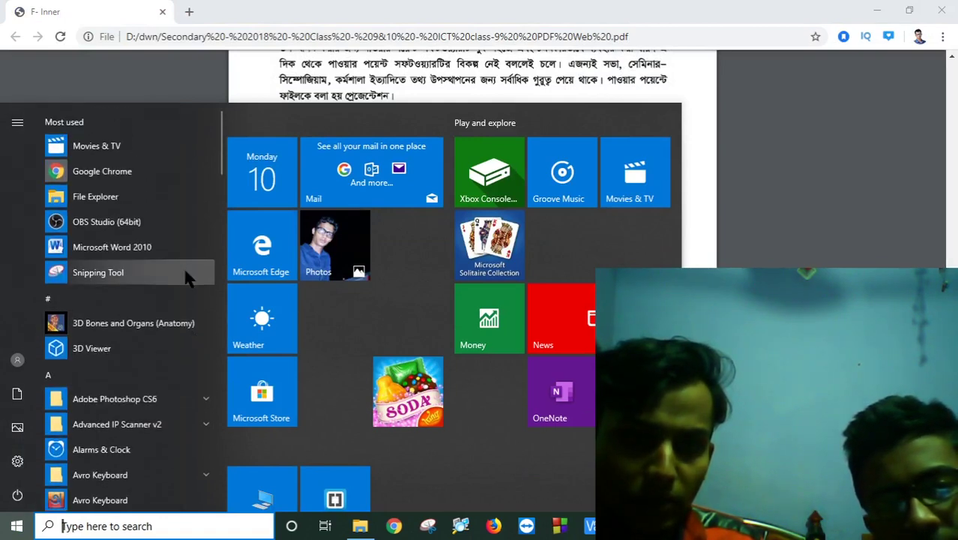
pyautogui.scroll(-3, 186, 325)
pyautogui.scroll(-3, 186, 328)
pyautogui.scroll(-3, 186, 328)
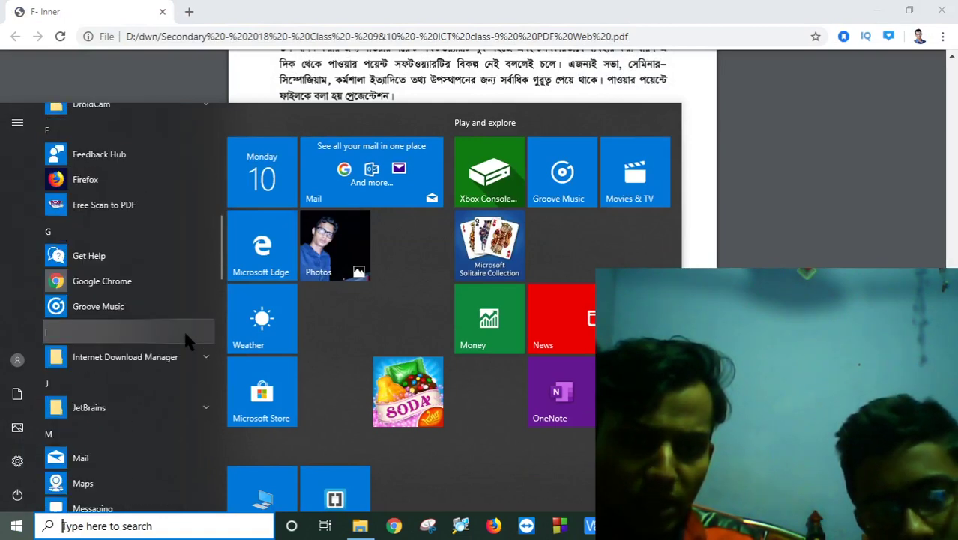
pyautogui.scroll(-3, 186, 330)
pyautogui.scroll(-1, 186, 337)
pyautogui.scroll(-3, 188, 337)
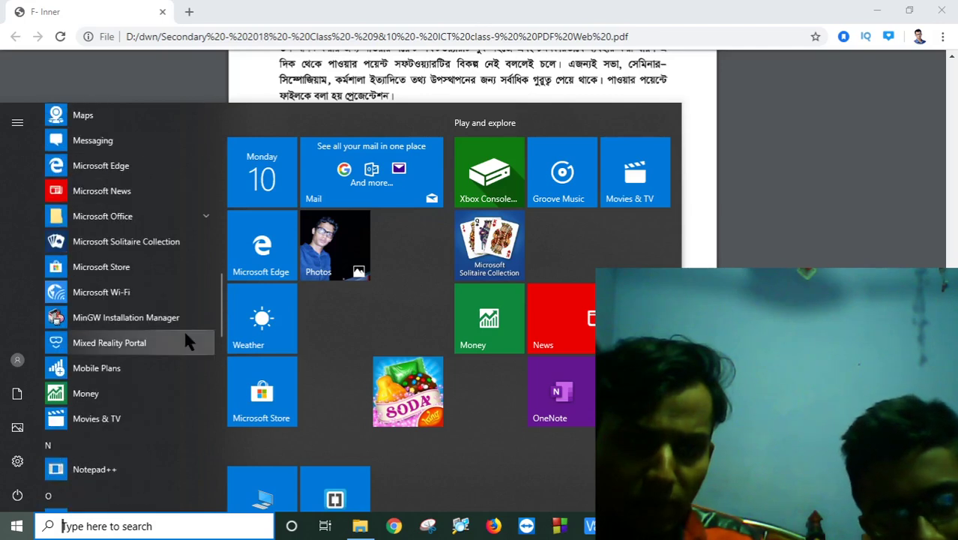
pyautogui.click(204, 222)
# - Launch PowerPoint 2010, dismiss the activation notice, and minimize the window
pyautogui.scroll(-1, 188, 285)
pyautogui.scroll(-2, 184, 300)
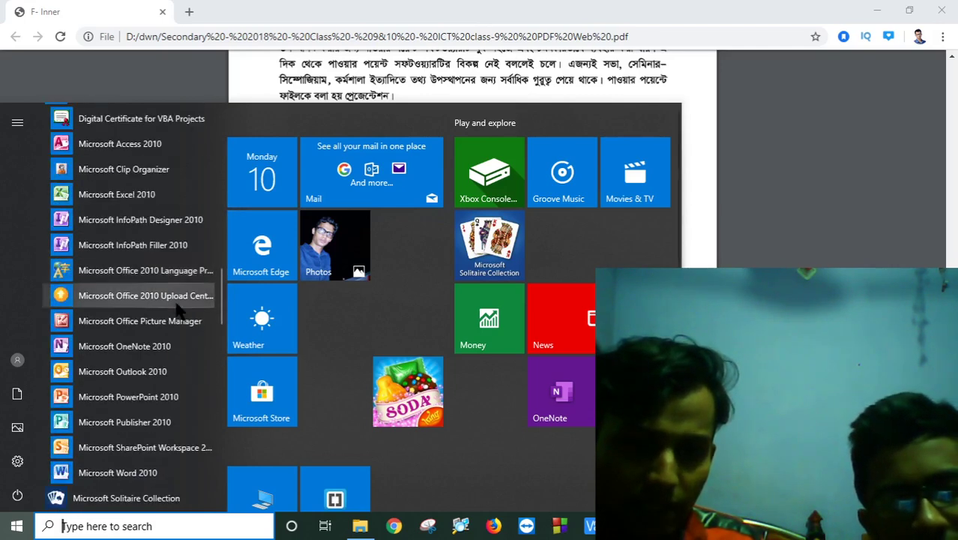
pyautogui.scroll(-3, 178, 309)
pyautogui.click(165, 277)
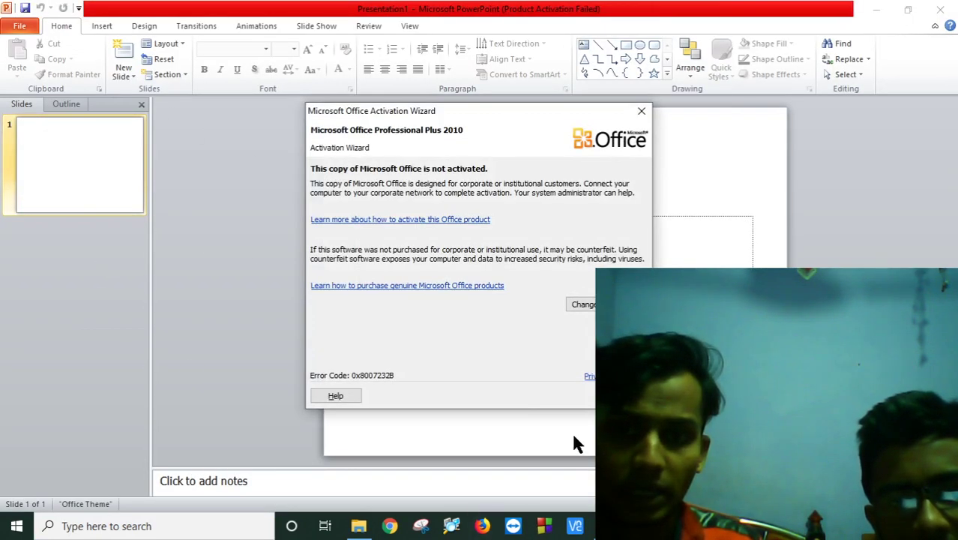
pyautogui.click(622, 395)
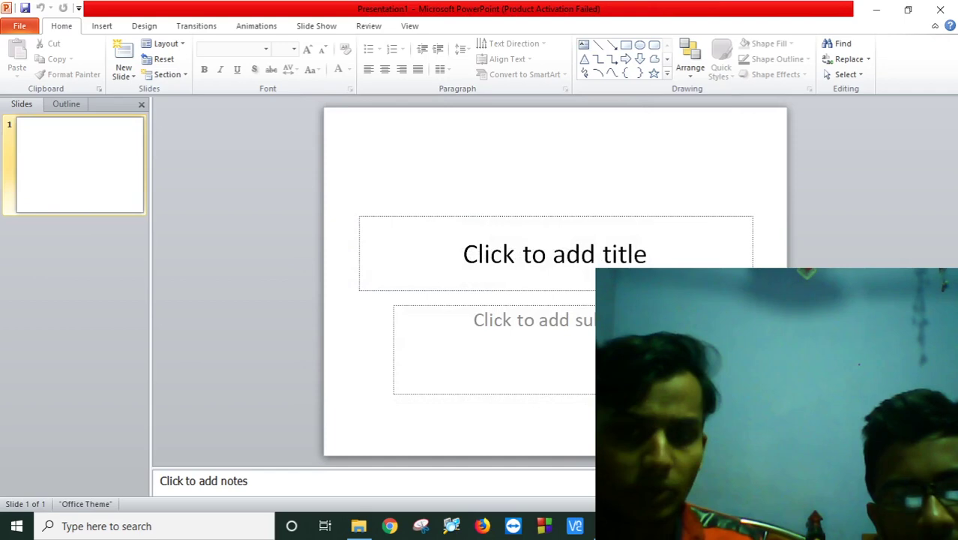
pyautogui.click(873, 12)
pyautogui.click(874, 13)
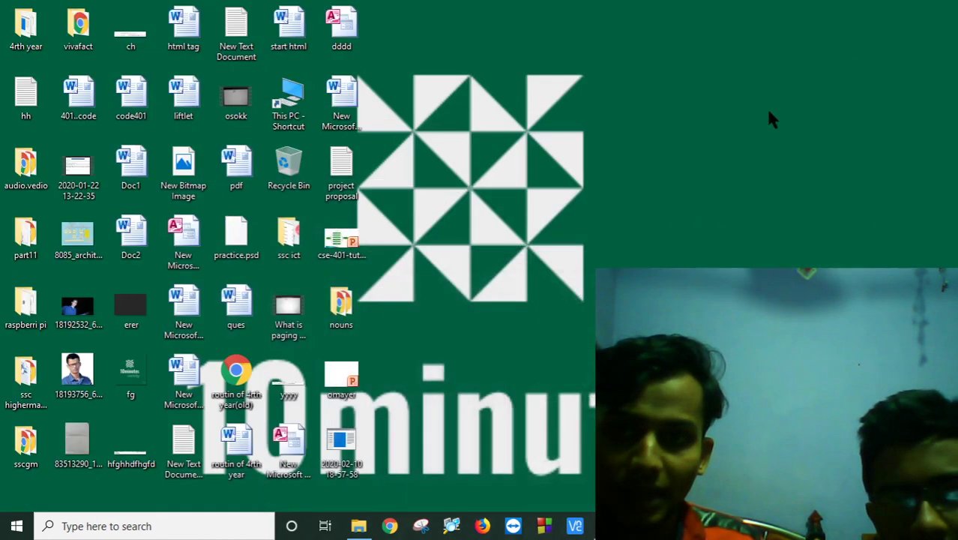
pyautogui.rightClick(703, 124)
pyautogui.moveTo(757, 290)
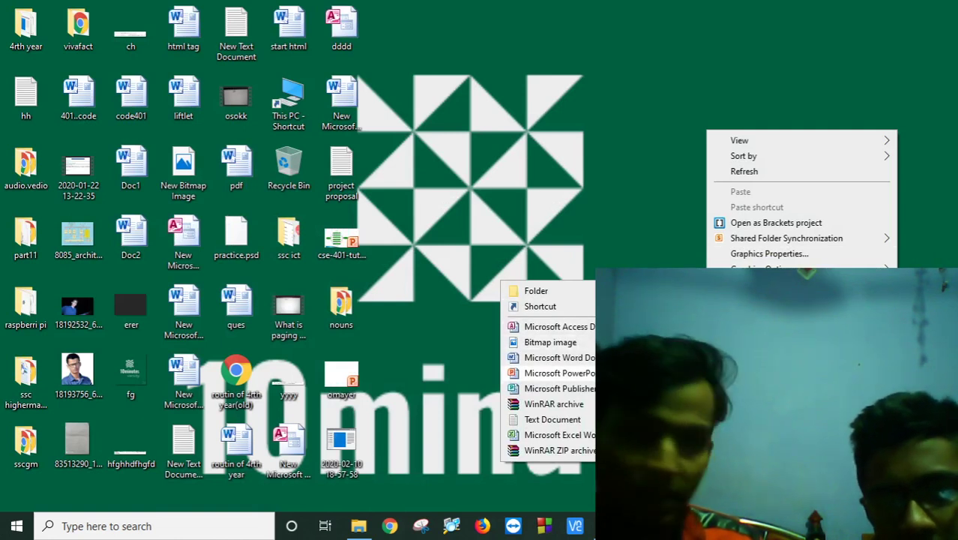
pyautogui.click(613, 159)
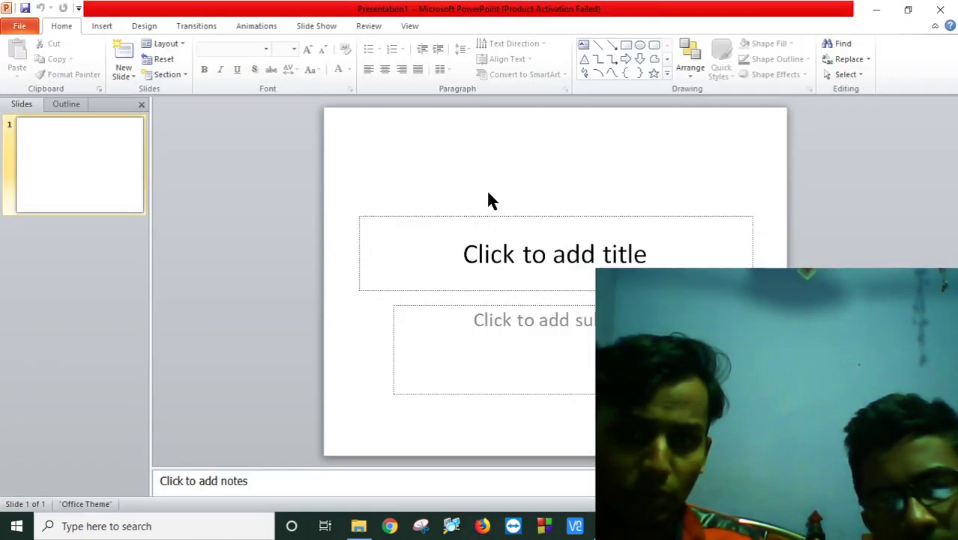
pyautogui.hotkey('alt', 'Tab')
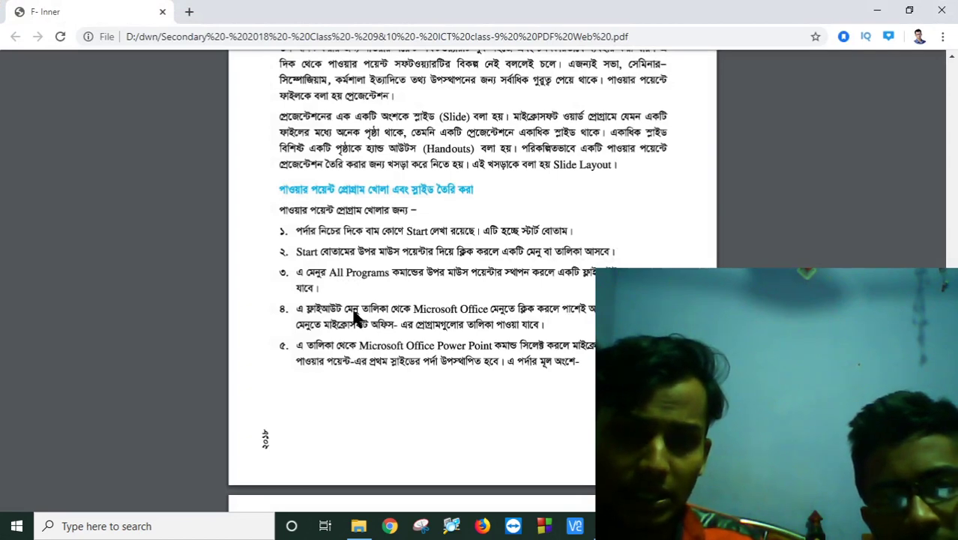
# - Scroll the PDF lesson to the page on title and subtitle text boxes, then return to PowerPoint
pyautogui.scroll(-2, 452, 317)
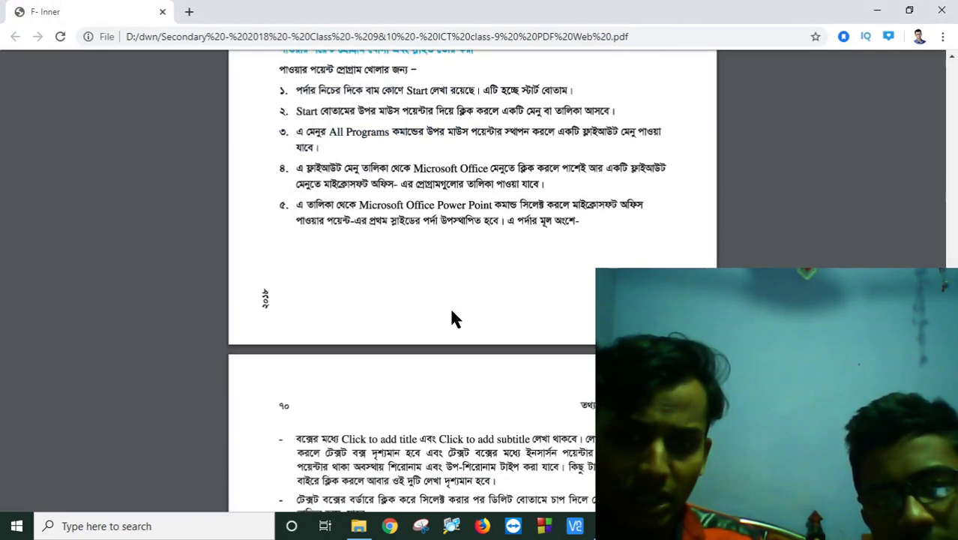
pyautogui.scroll(-3, 451, 317)
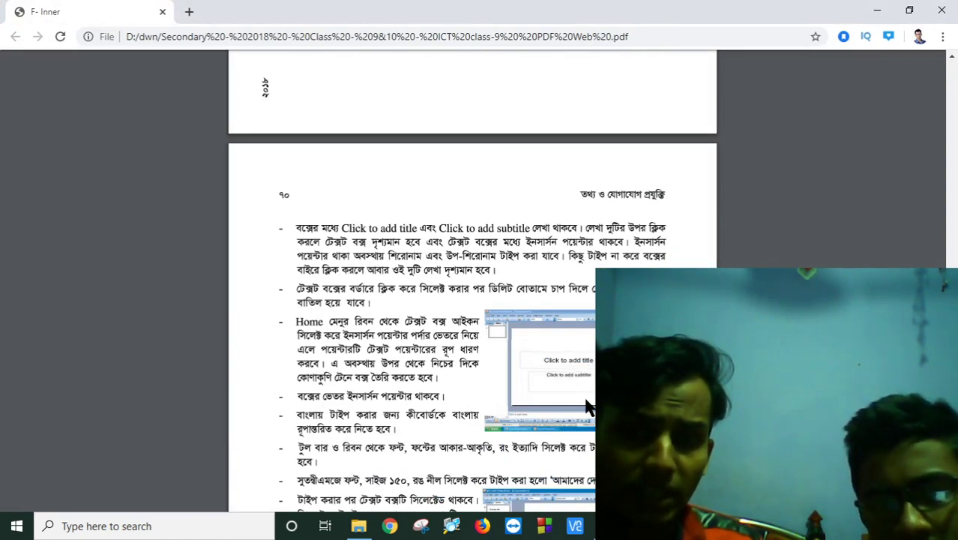
pyautogui.scroll(-1, 579, 385)
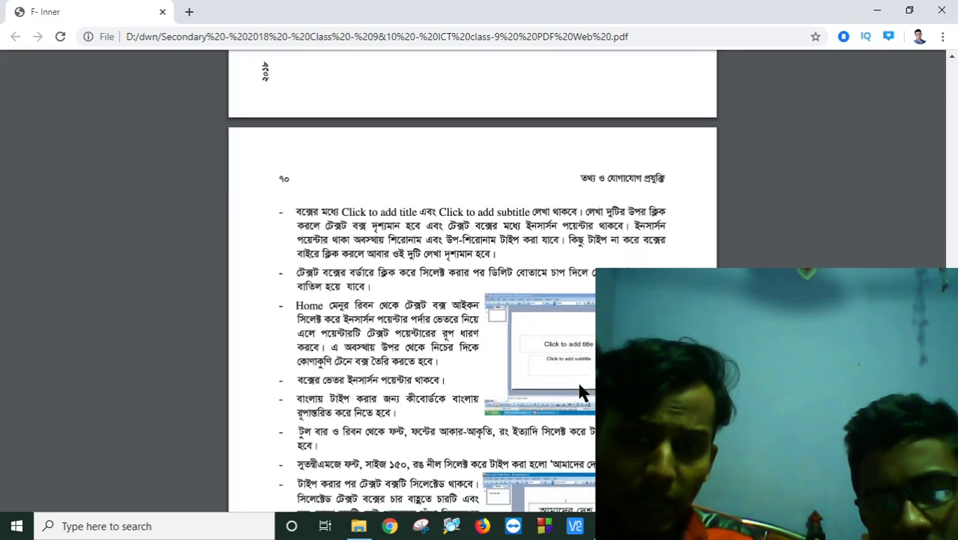
pyautogui.scroll(-2, 541, 308)
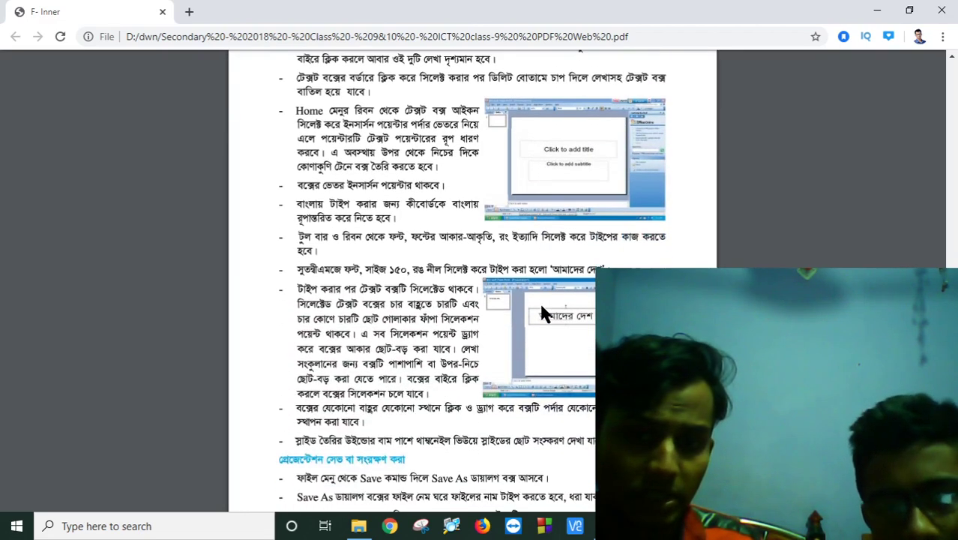
pyautogui.hotkey('alt', 'Tab')
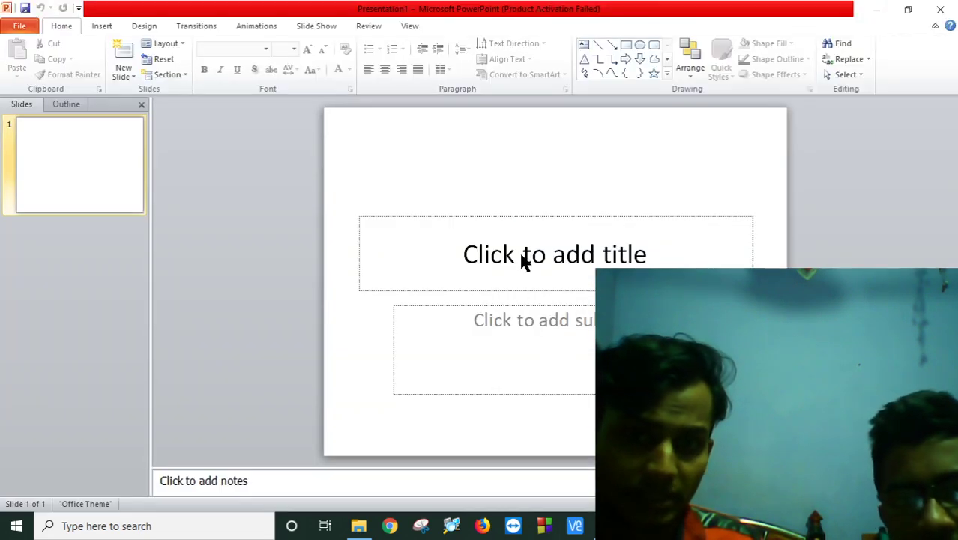
pyautogui.click(651, 252)
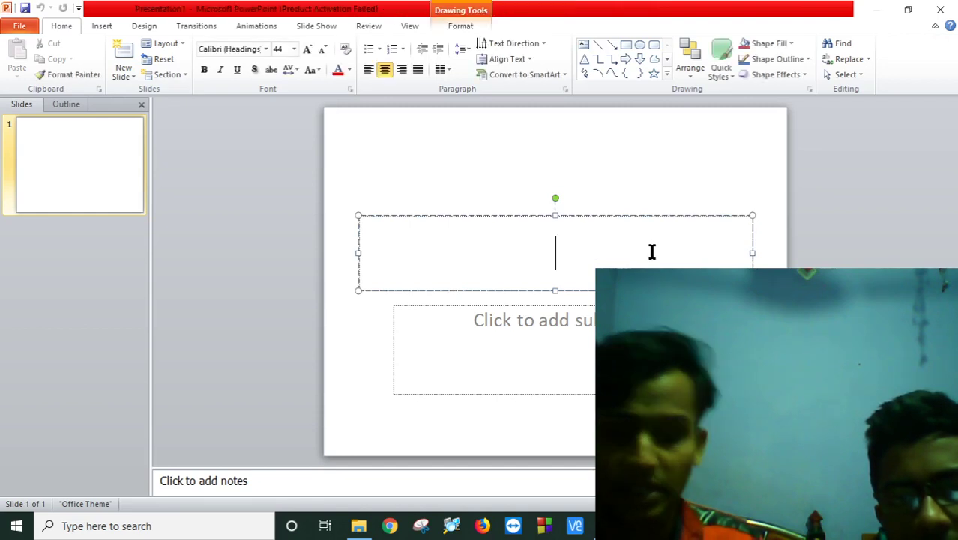
pyautogui.write('am')
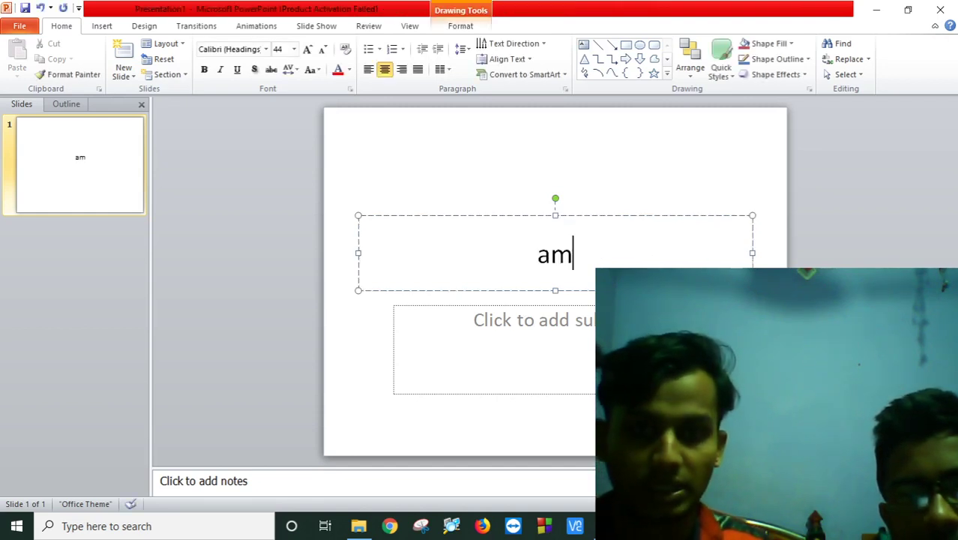
pyautogui.write('ar')
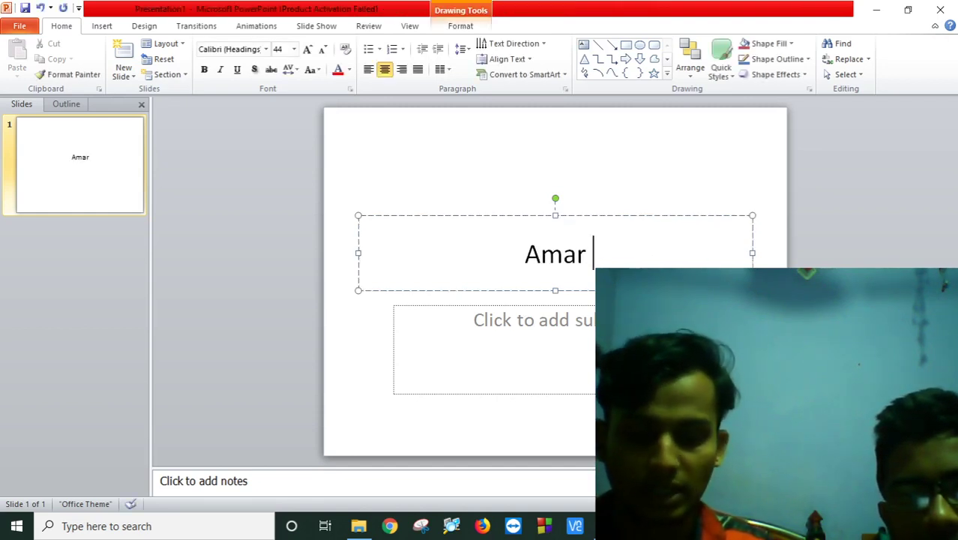
pyautogui.press('BackSpace')
pyautogui.press('BackSpace')
pyautogui.press('BackSpace')
pyautogui.press('BackSpace')
pyautogui.press('BackSpace')
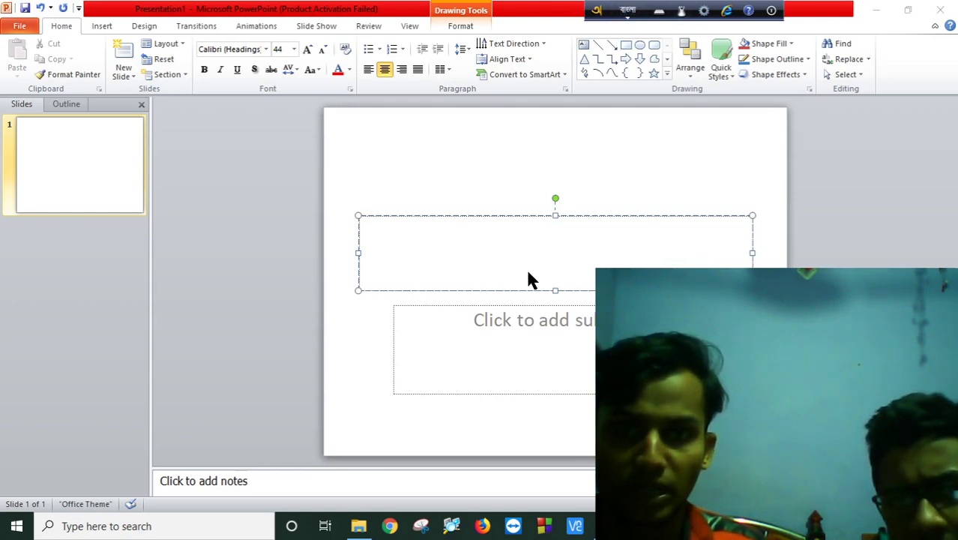
# - Type the Bangla title আমার দেশ phonetically as 'amar des', choosing the দেশ suggestion
pyautogui.write('ama')
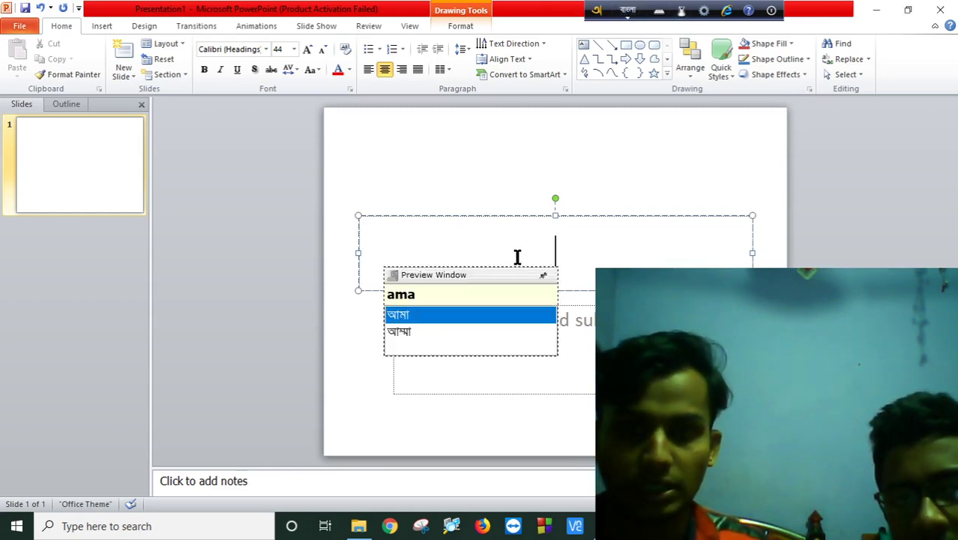
pyautogui.write('r')
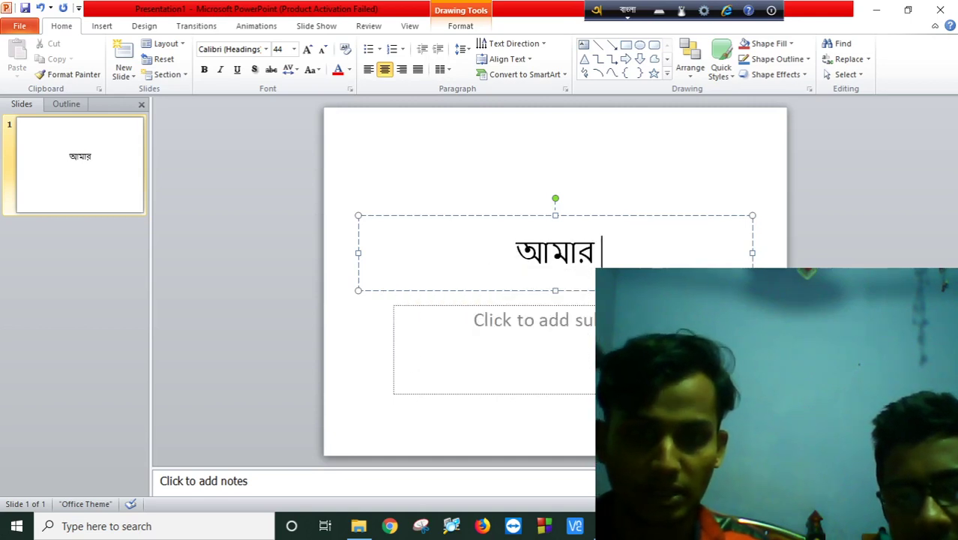
pyautogui.write('de')
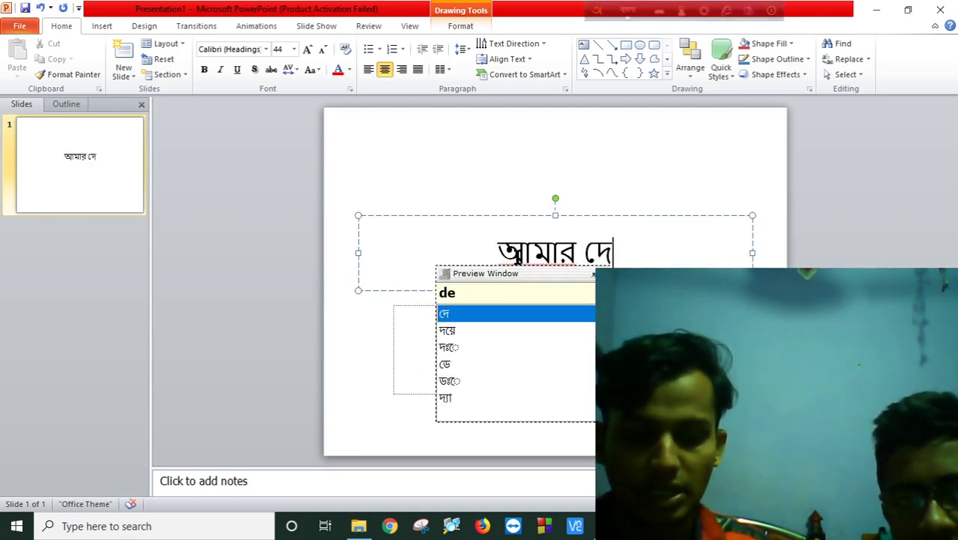
pyautogui.write('s')
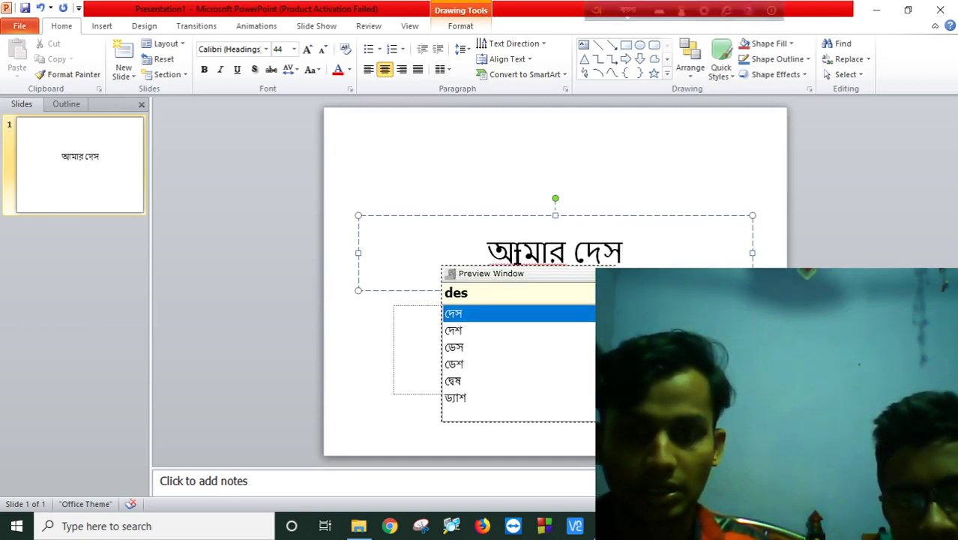
pyautogui.press('Down')
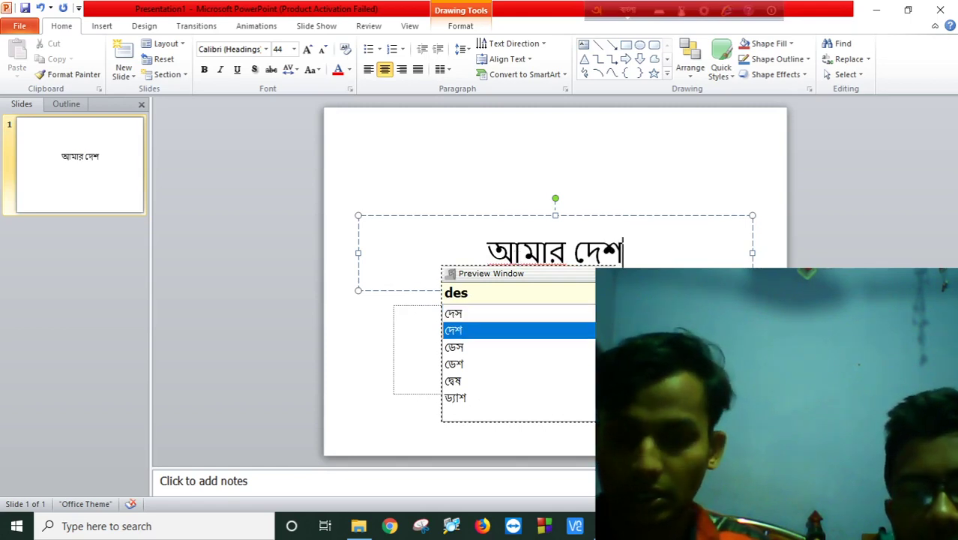
pyautogui.press('Return')
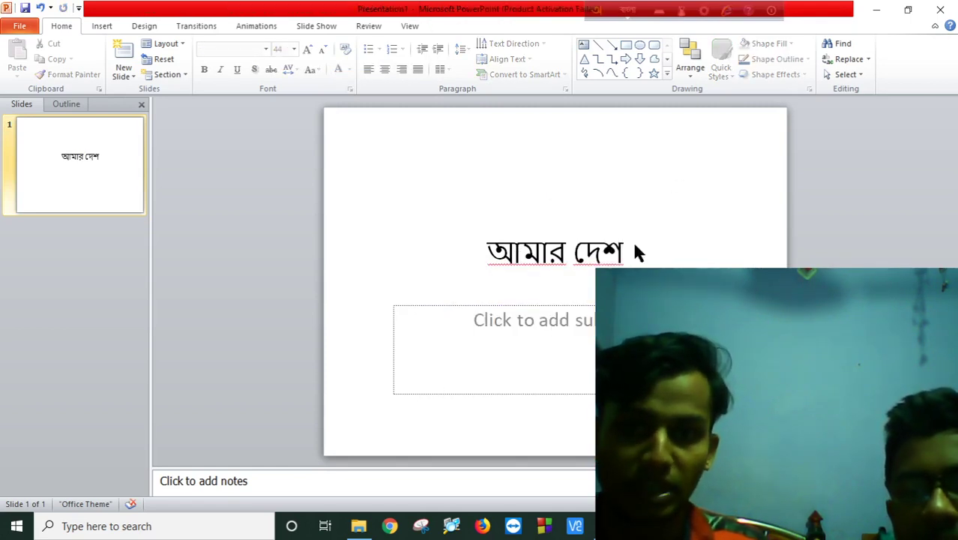
# - Type বাংলাদেশ ('bangladesh') into the subtitle, then consult the PDF textbook
pyautogui.click(585, 342)
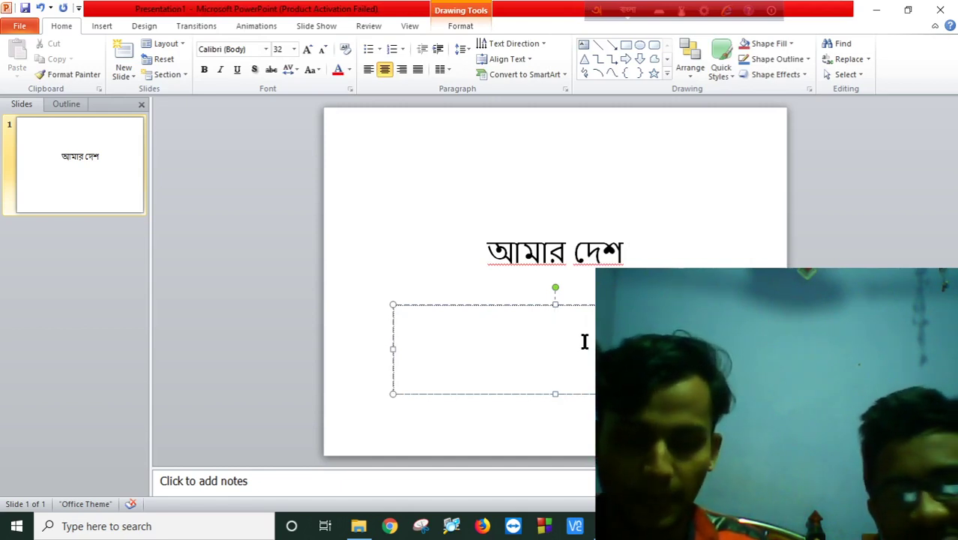
pyautogui.write('bang')
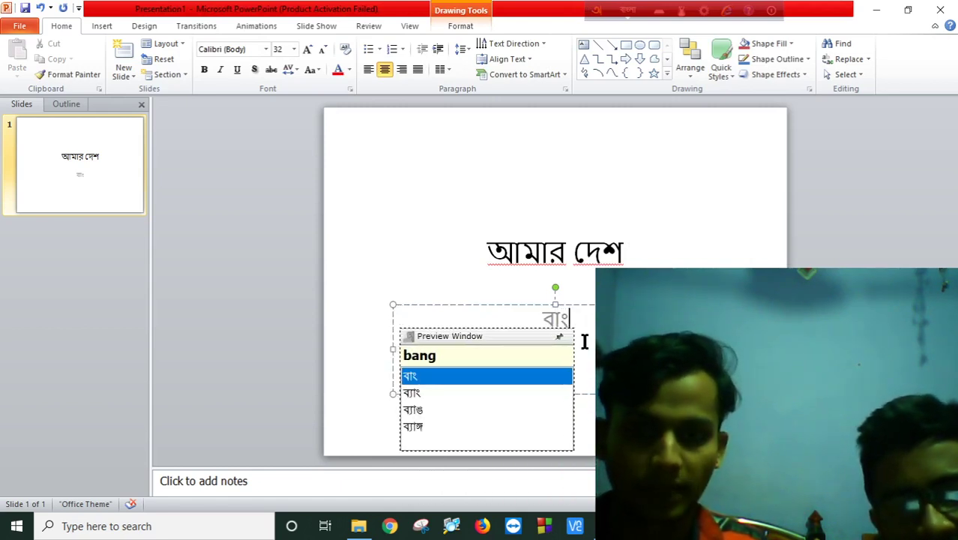
pyautogui.write('lades')
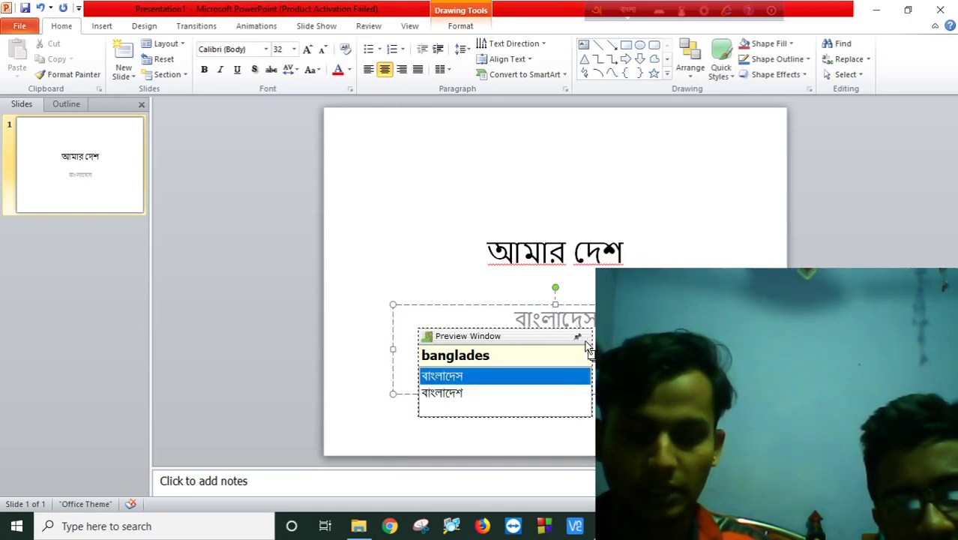
pyautogui.write('h')
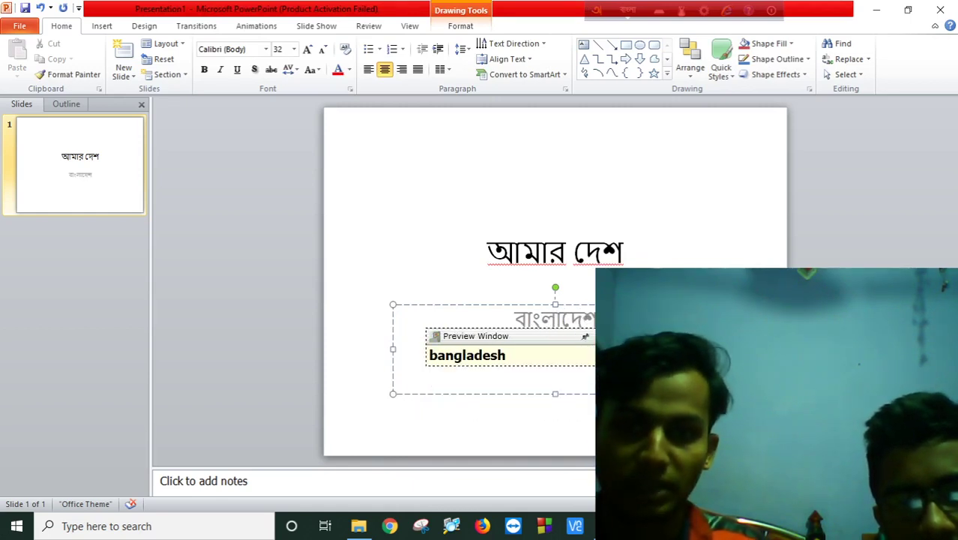
pyautogui.click(672, 252)
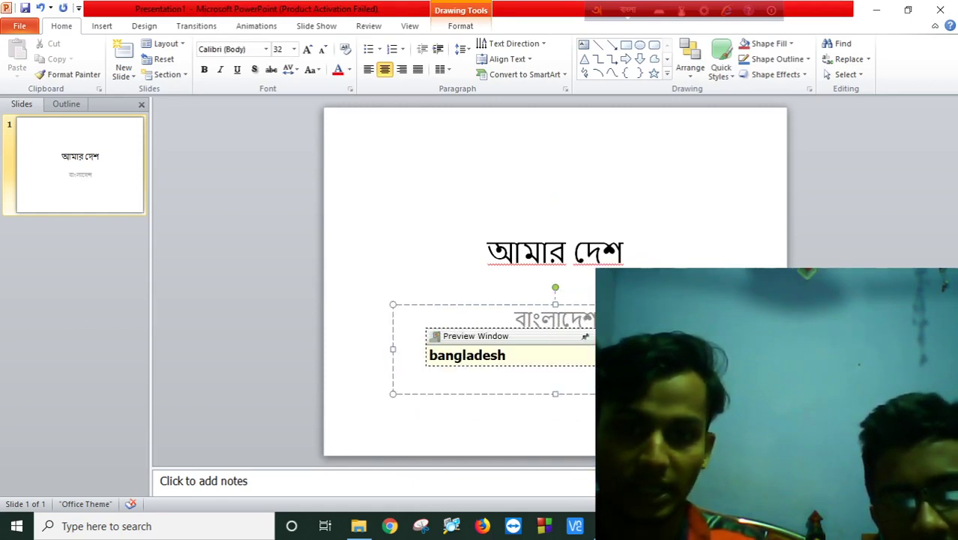
pyautogui.hotkey('alt', 'Tab')
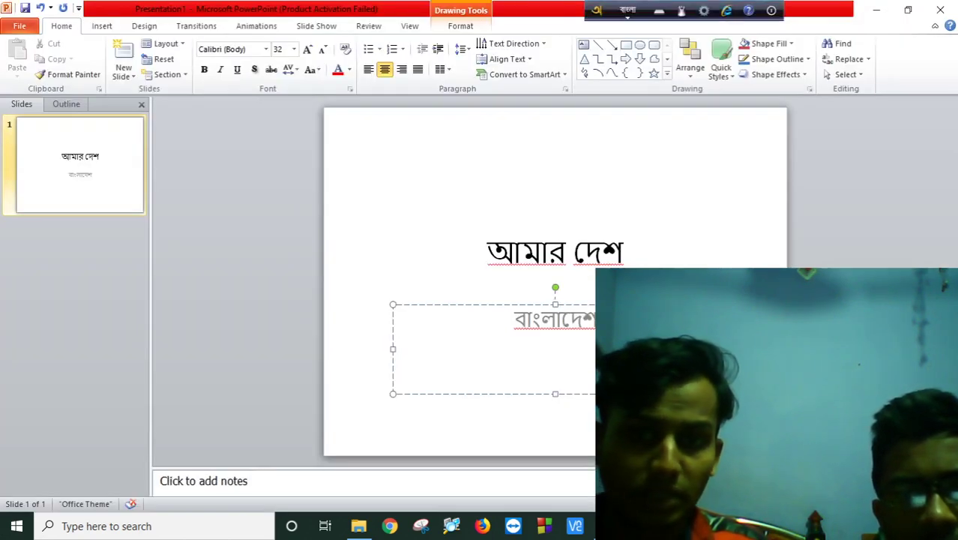
pyautogui.click(602, 250)
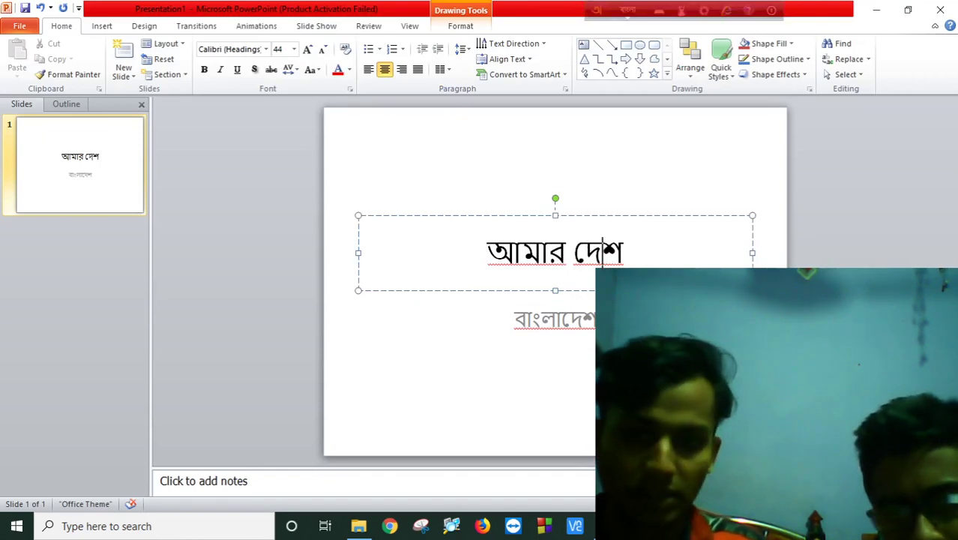
pyautogui.hotkey('alt', 'Tab')
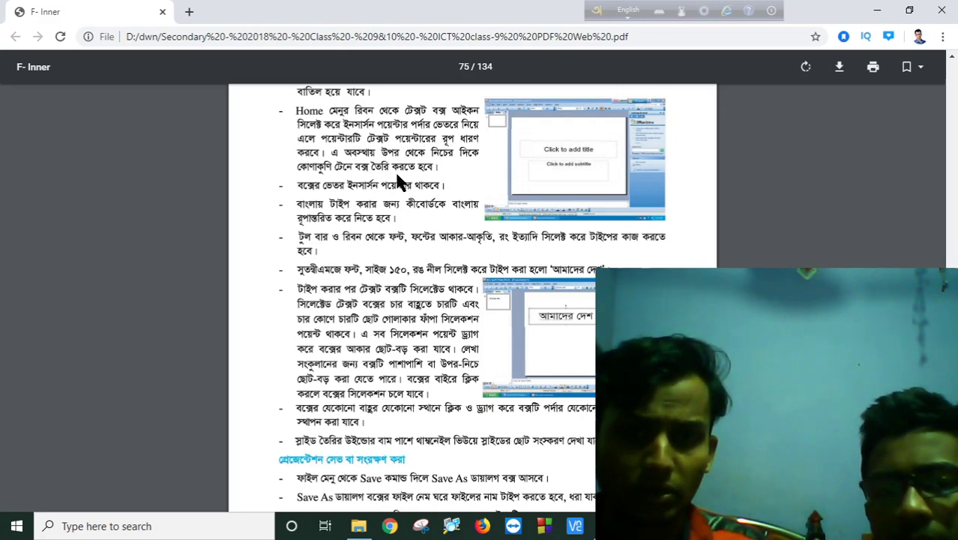
# - Move the আমার দেশ title box higher on the slide, then check the PDF
pyautogui.hotkey('alt', 'Tab')
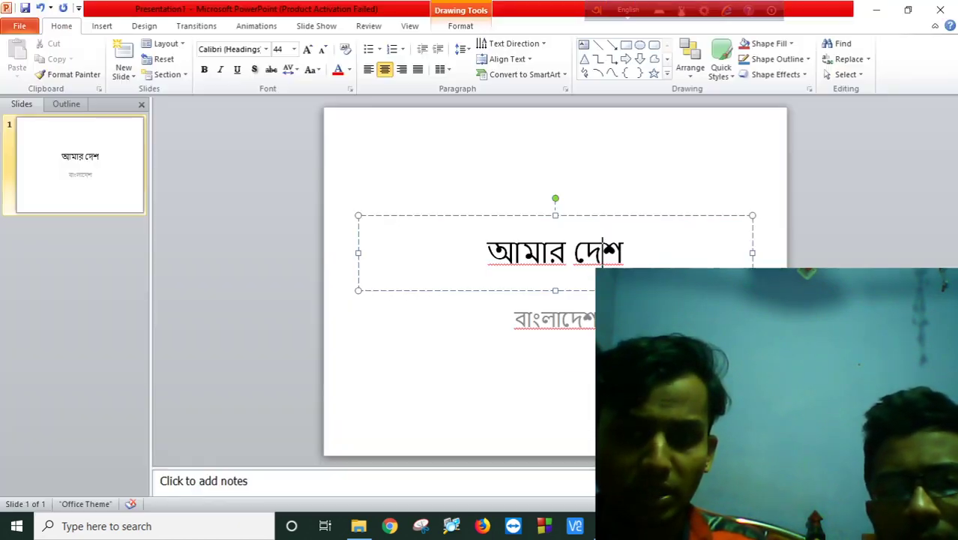
pyautogui.press('Escape')
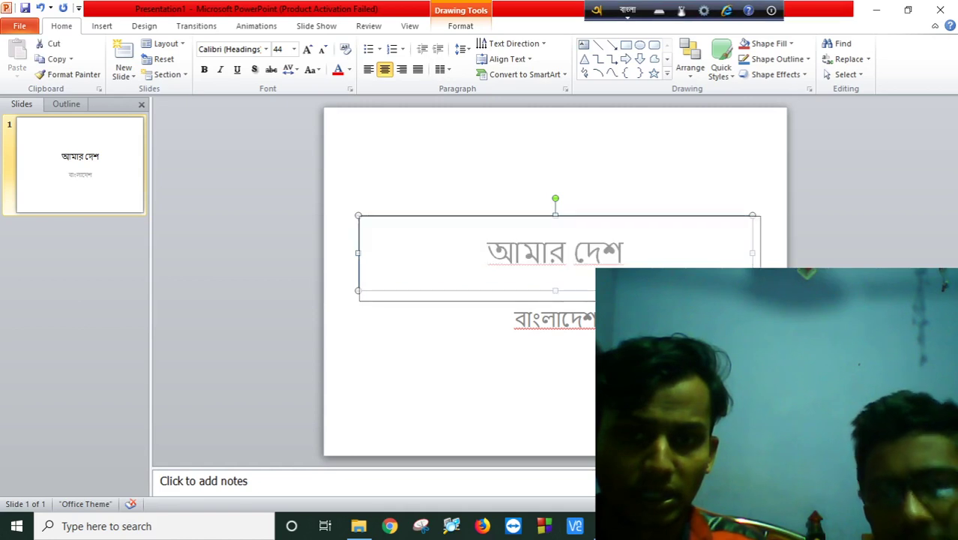
pyautogui.moveTo(564, 219); pyautogui.dragTo(563, 161)
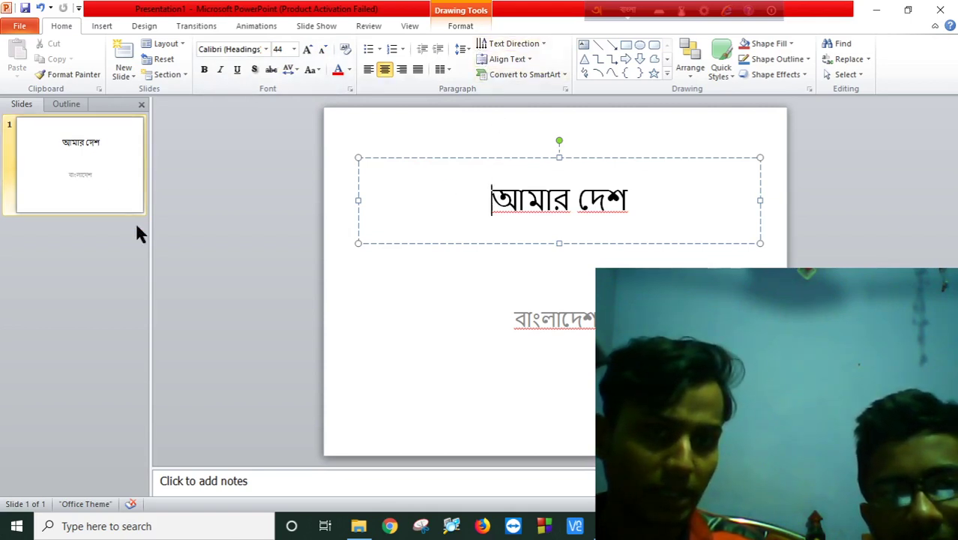
pyautogui.hotkey('alt', 'Tab')
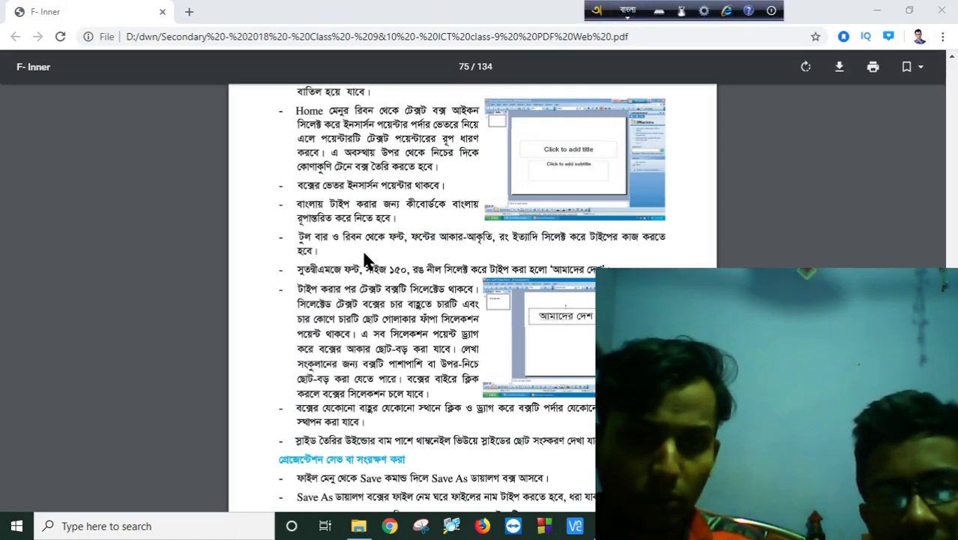
# - Return from the PDF textbook to the PowerPoint slide
pyautogui.hotkey('alt', 'Tab')
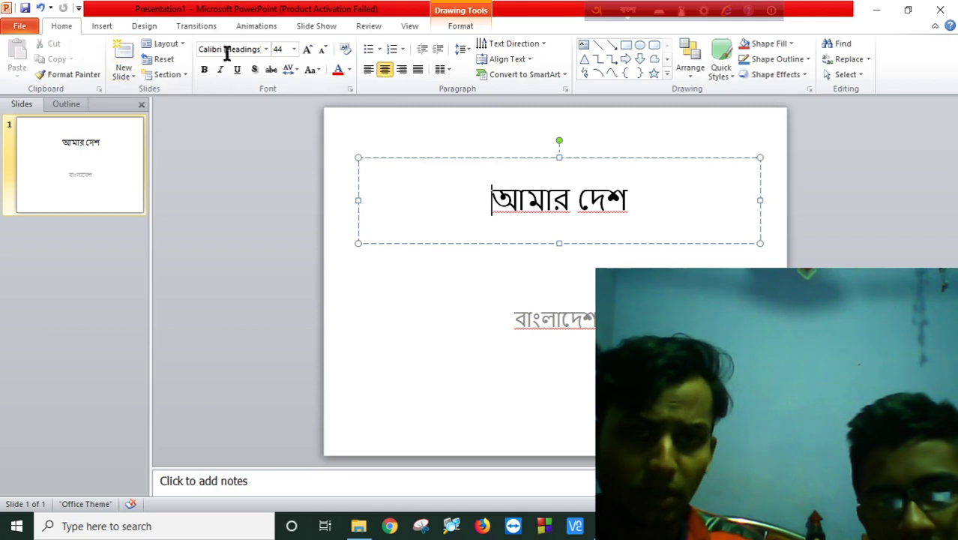
# - Look over the Insert, Design and Home tabs, then select the entire title আমার দেশ
pyautogui.click(109, 29)
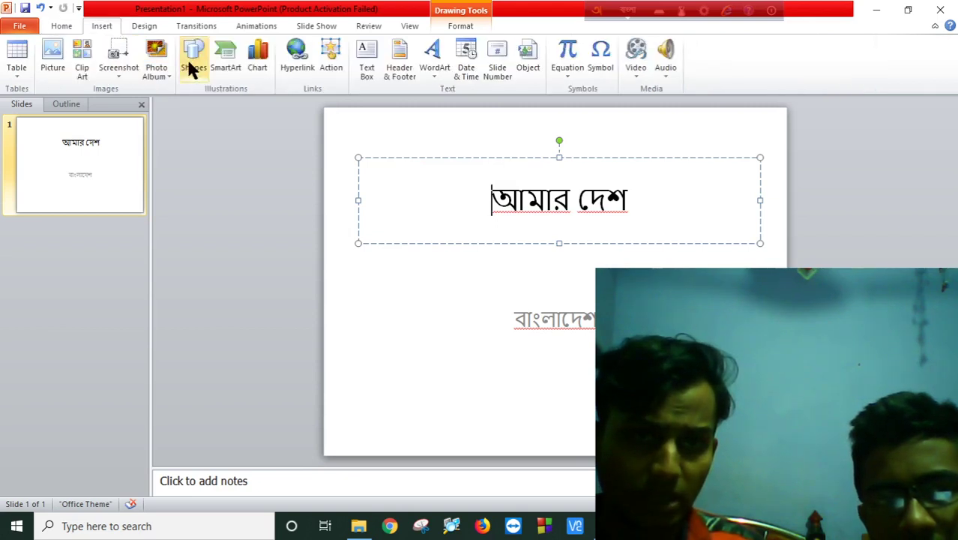
pyautogui.click(146, 27)
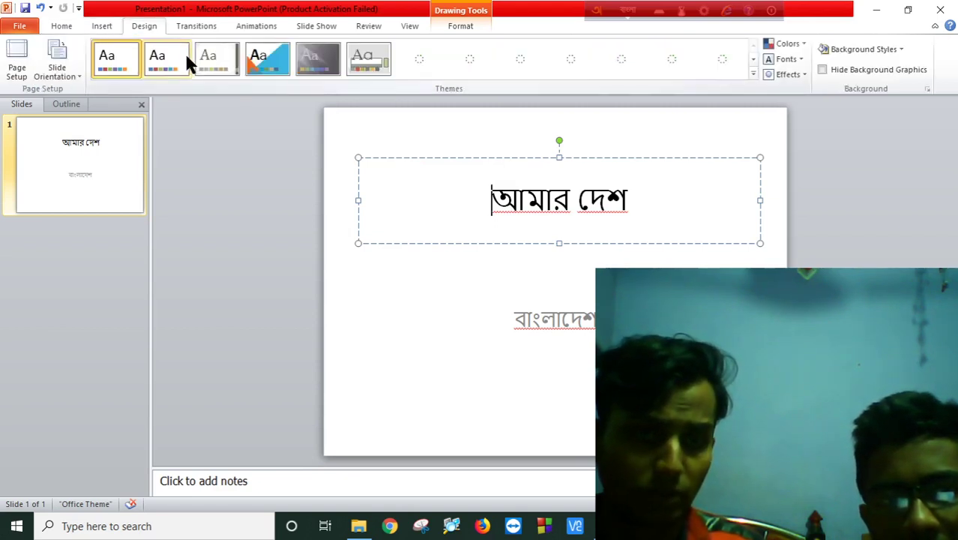
pyautogui.click(96, 23)
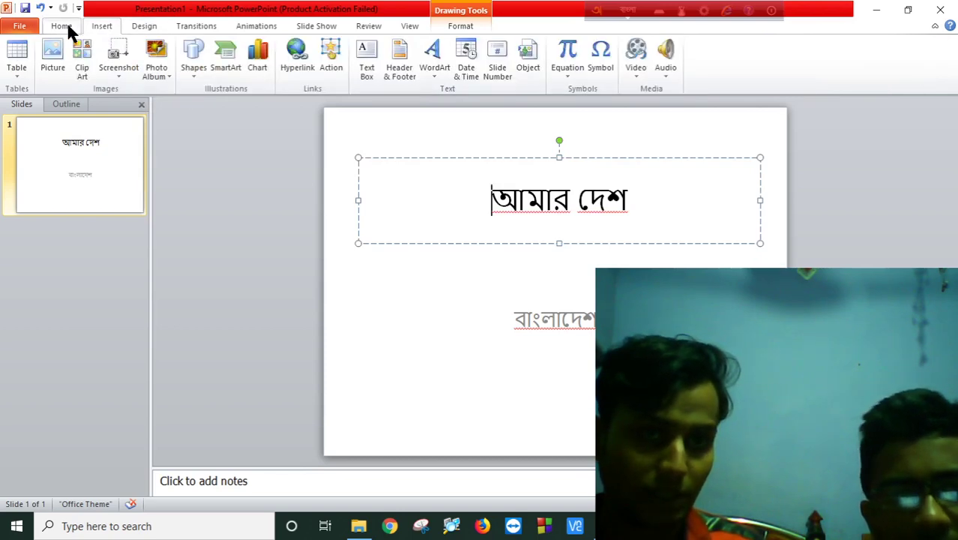
pyautogui.click(65, 27)
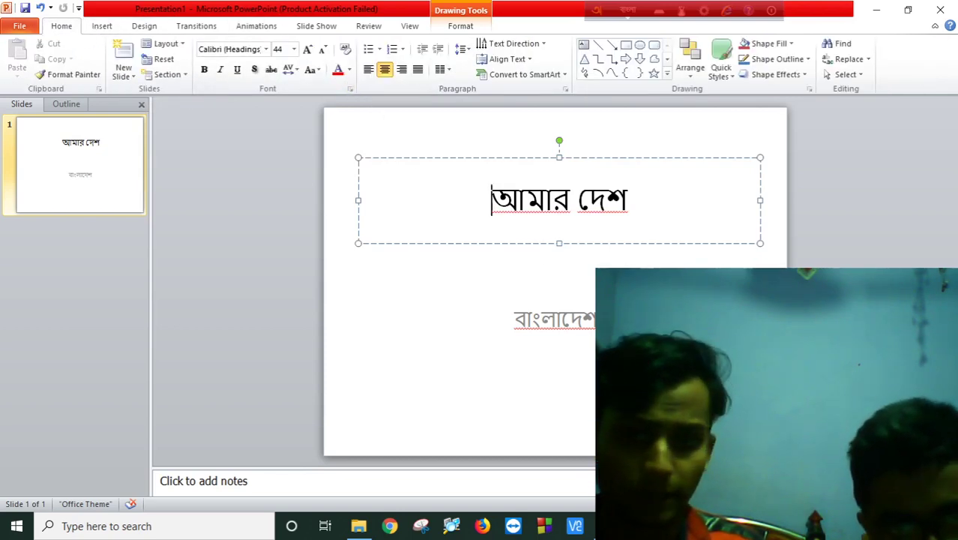
pyautogui.hotkey('alt', 'Tab')
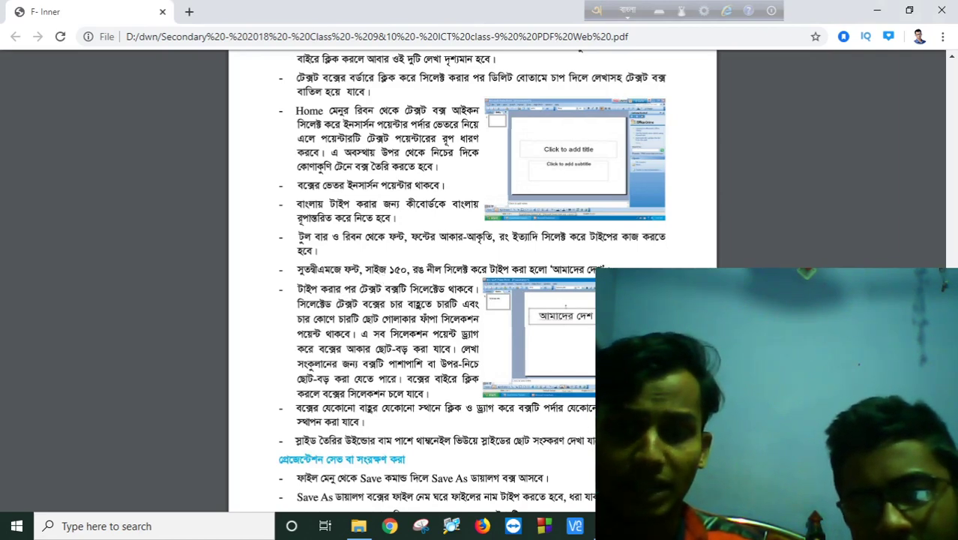
pyautogui.hotkey('alt', 'Tab')
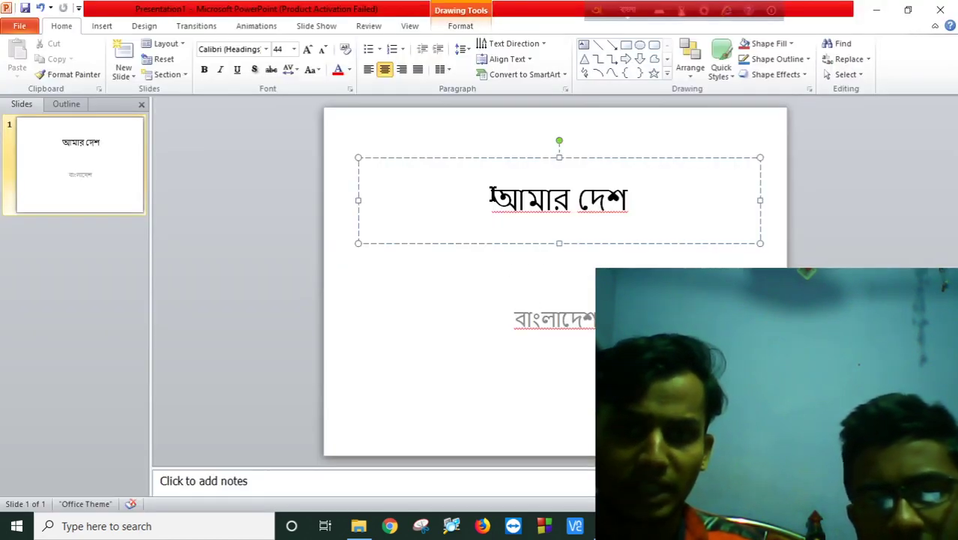
pyautogui.moveTo(491, 197); pyautogui.dragTo(638, 201)
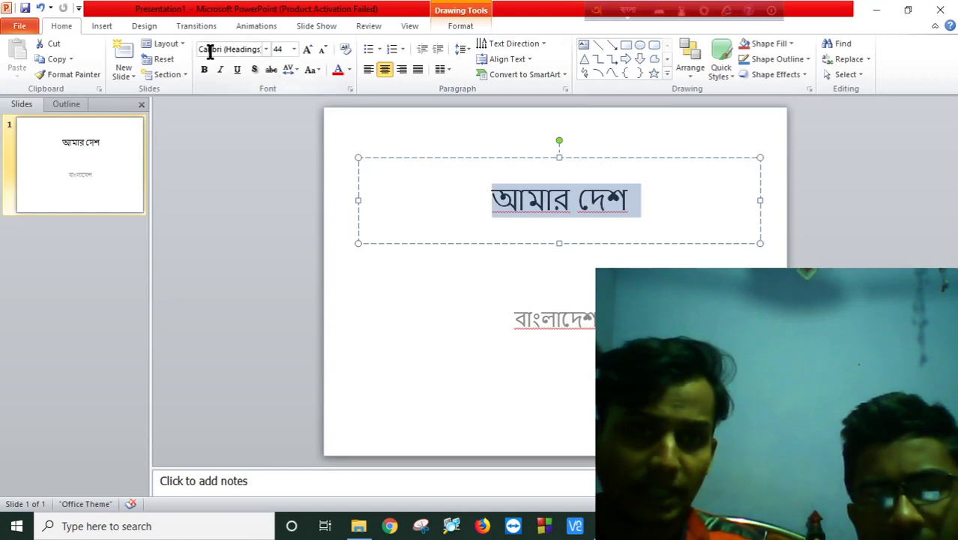
pyautogui.click(267, 50)
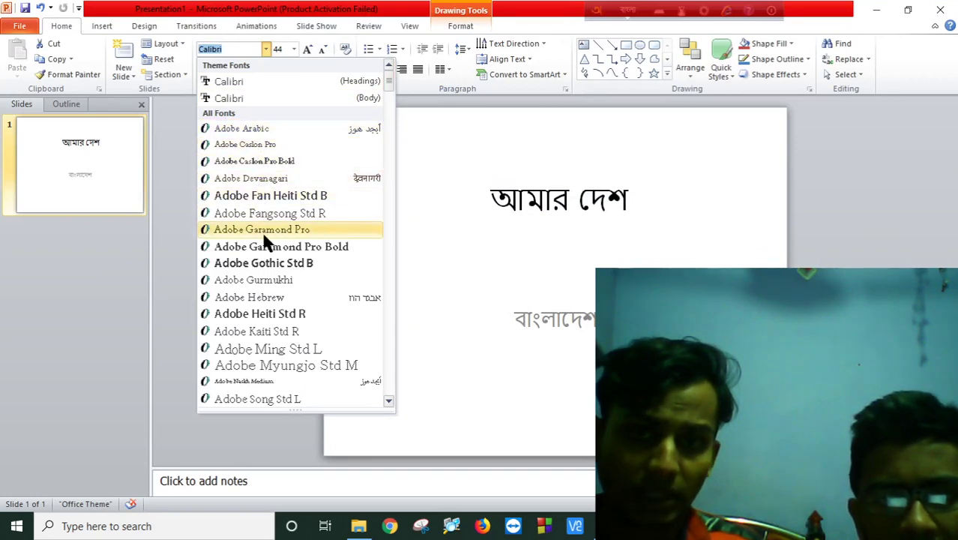
pyautogui.scroll(-1, 272, 279)
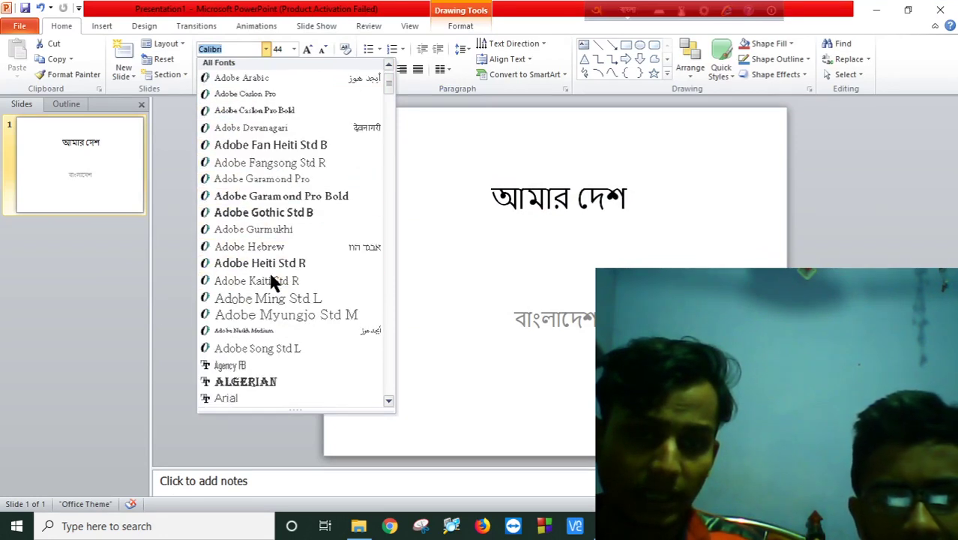
pyautogui.scroll(-2, 272, 279)
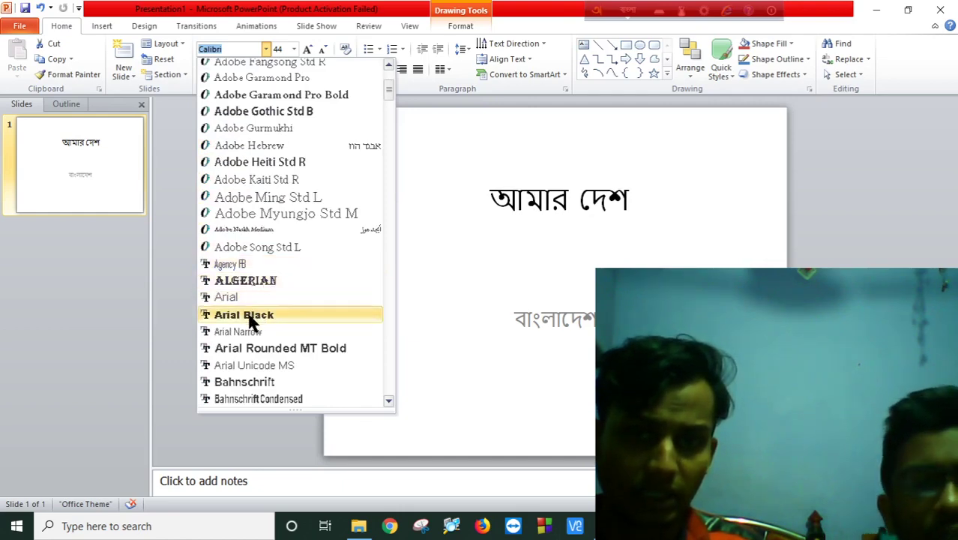
pyautogui.scroll(-5, 253, 324)
pyautogui.scroll(-6, 253, 325)
pyautogui.scroll(-6, 254, 324)
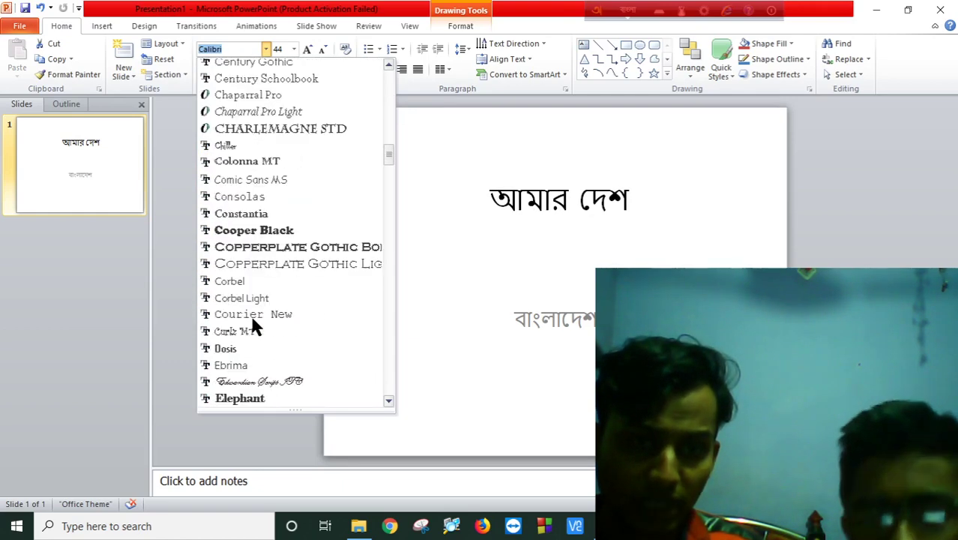
pyautogui.scroll(-5, 253, 325)
pyautogui.scroll(-6, 254, 324)
pyautogui.scroll(-3, 253, 324)
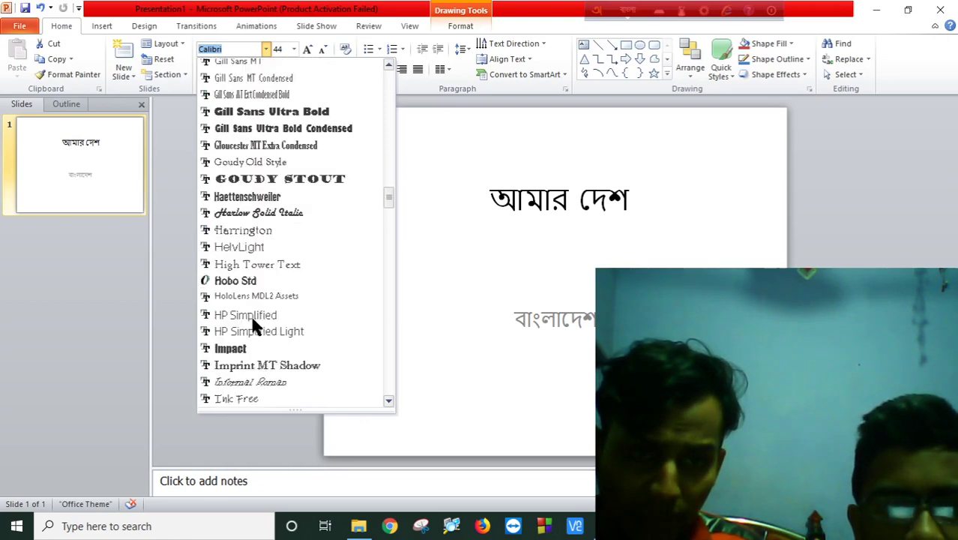
pyautogui.scroll(-1, 253, 324)
pyautogui.scroll(-5, 253, 324)
pyautogui.scroll(-5, 253, 324)
pyautogui.scroll(-5, 225, 317)
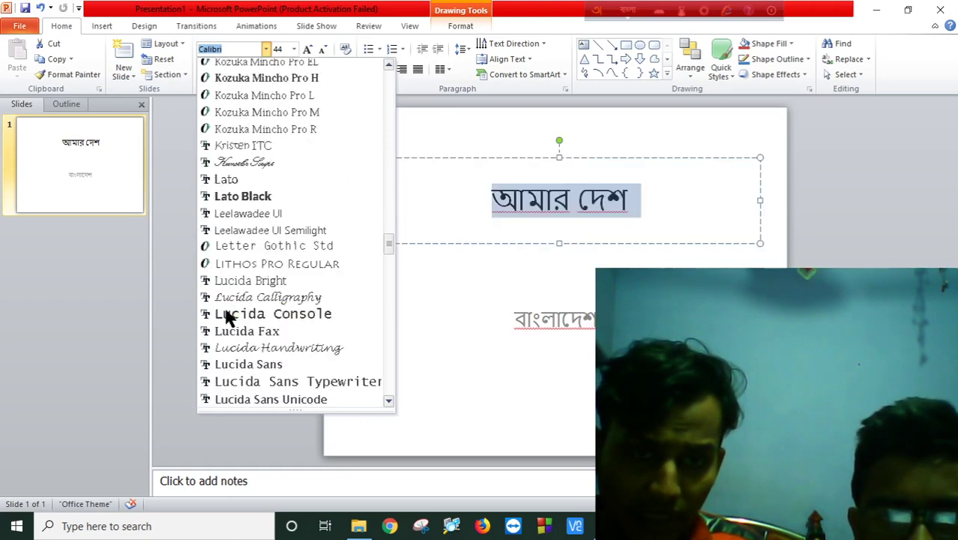
pyautogui.scroll(-5, 225, 317)
pyautogui.scroll(-2, 225, 316)
pyautogui.scroll(-1, 225, 316)
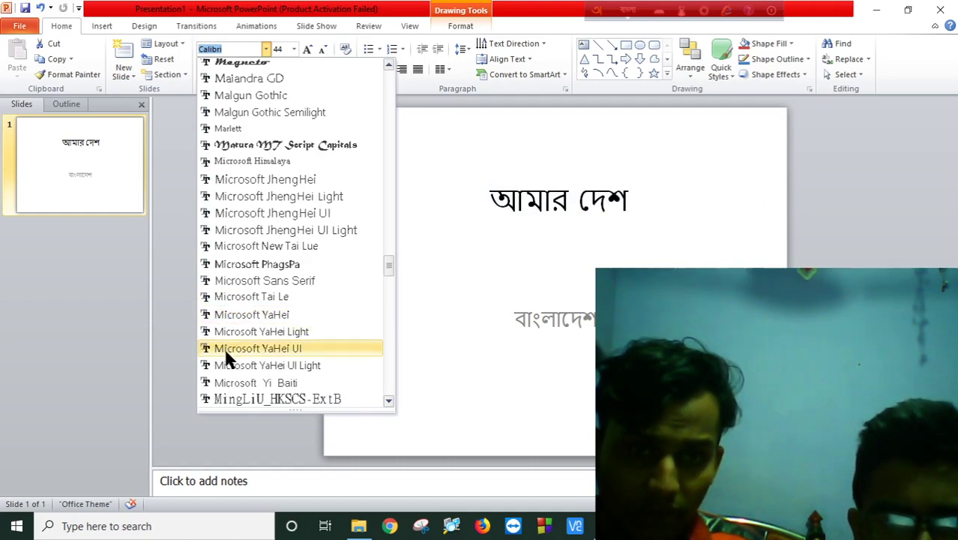
pyautogui.scroll(-5, 227, 347)
pyautogui.scroll(-5, 226, 346)
pyautogui.scroll(-2, 227, 353)
pyautogui.scroll(-3, 229, 360)
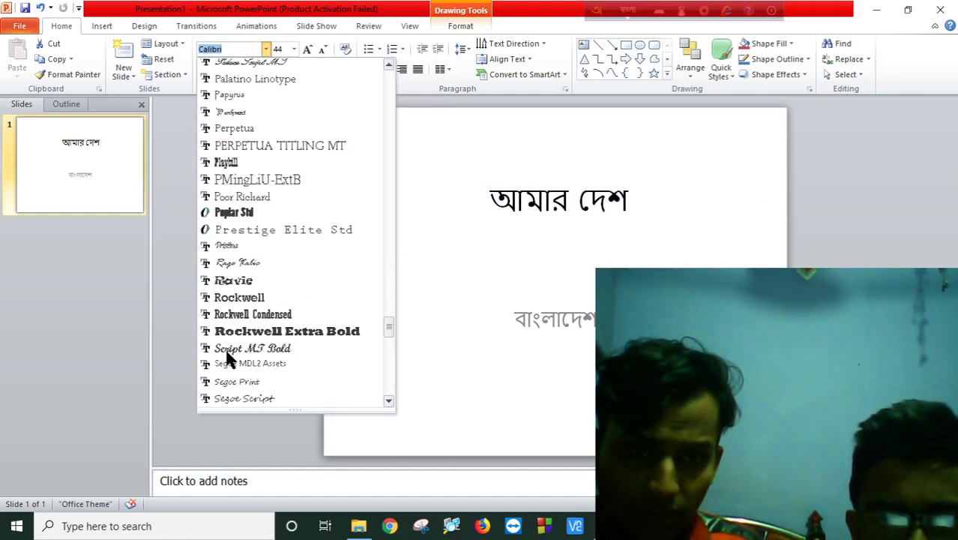
pyautogui.scroll(-1, 229, 360)
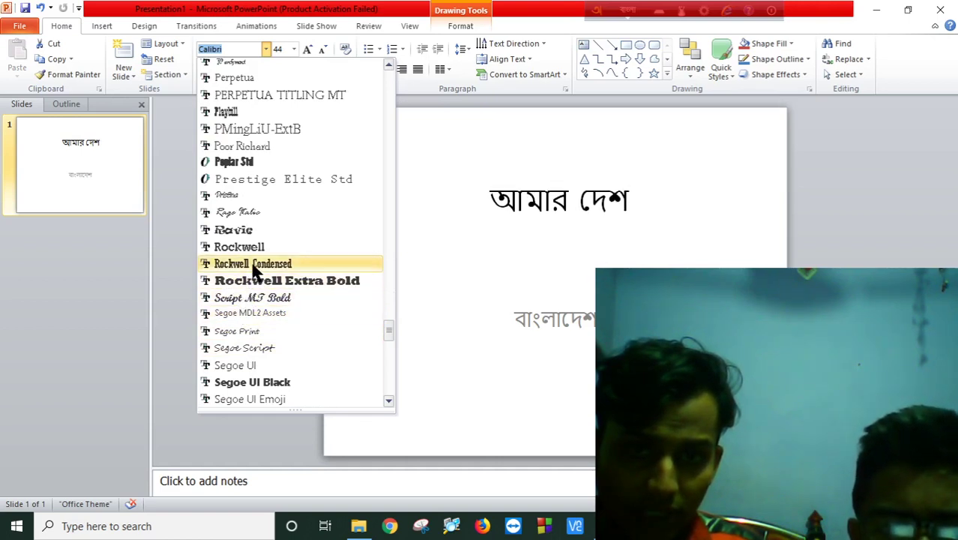
pyautogui.scroll(-2, 249, 298)
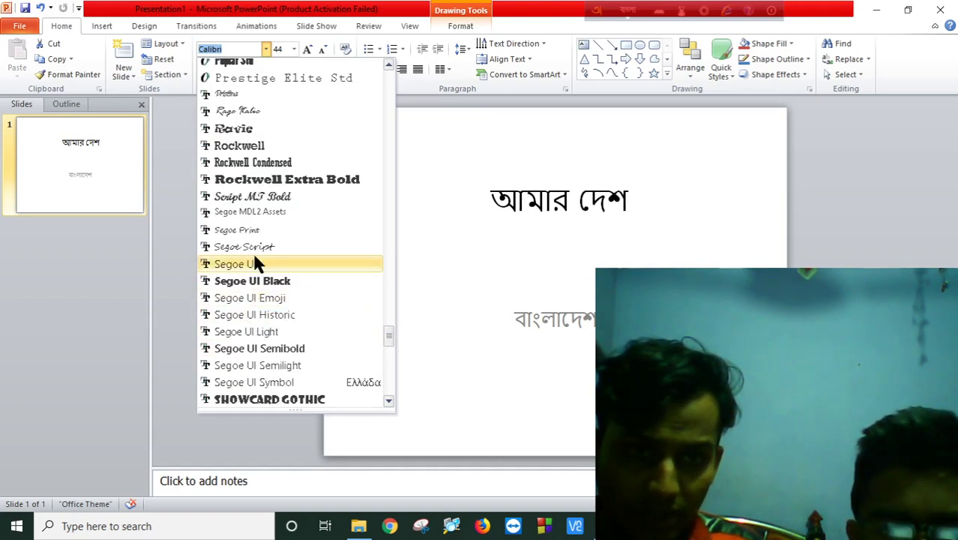
pyautogui.scroll(-1, 253, 276)
pyautogui.scroll(-2, 254, 283)
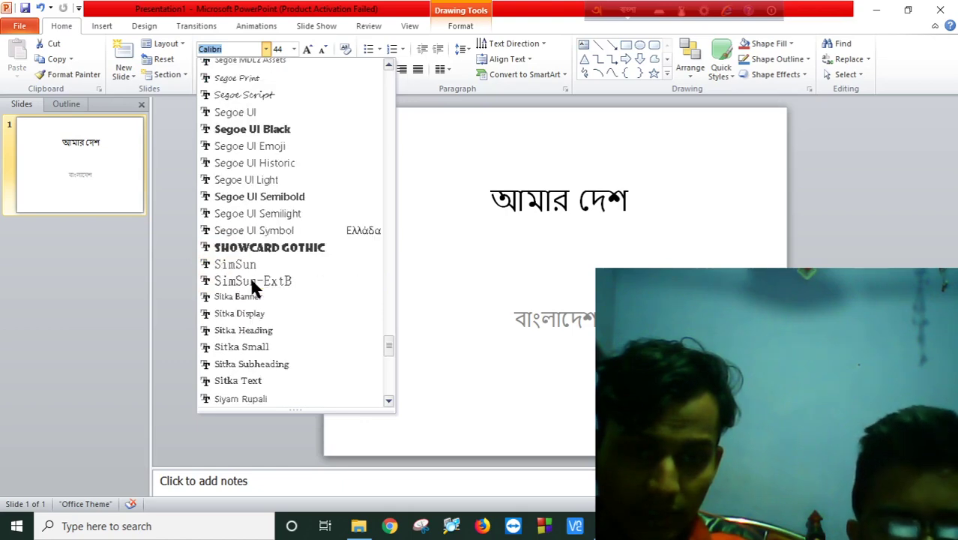
pyautogui.scroll(-2, 253, 285)
pyautogui.scroll(-1, 253, 284)
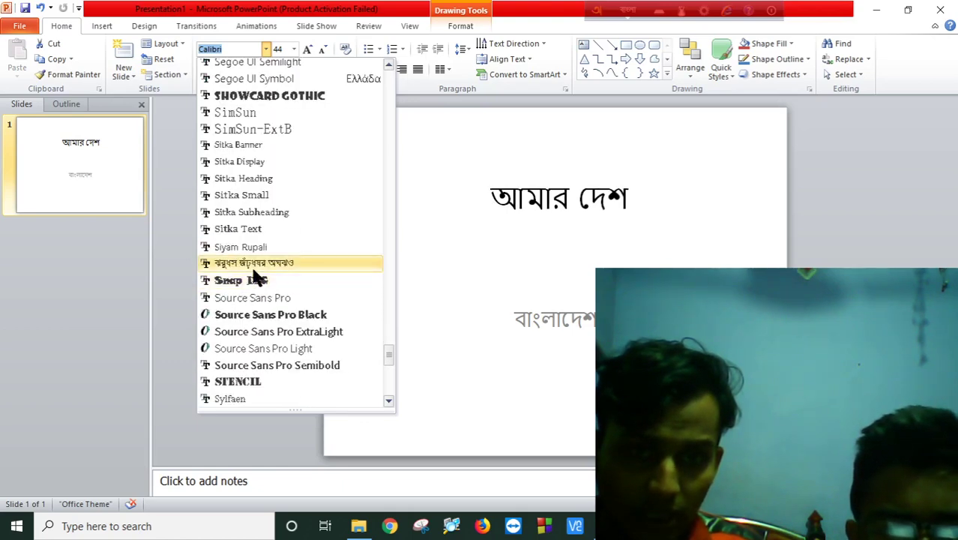
pyautogui.scroll(-2, 255, 274)
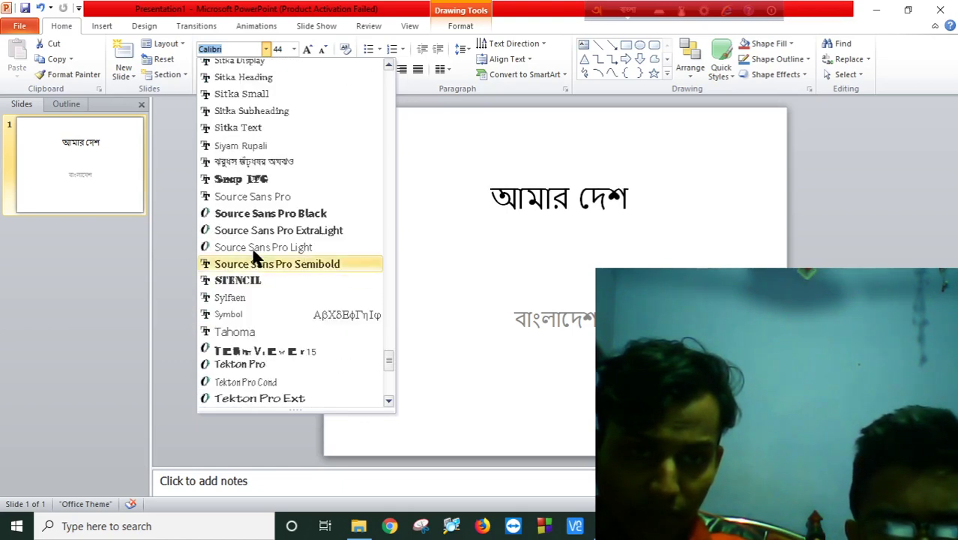
pyautogui.scroll(-1, 261, 273)
pyautogui.scroll(-2, 261, 273)
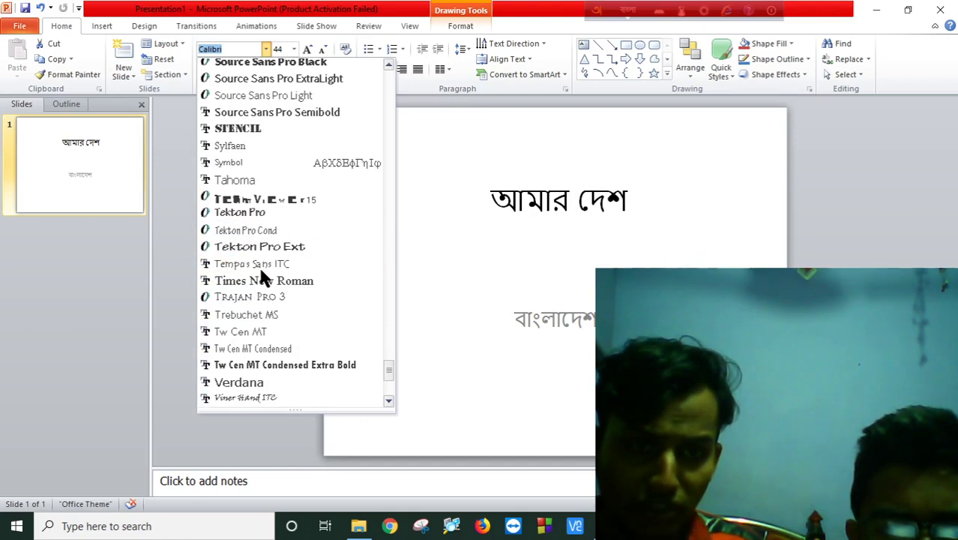
pyautogui.scroll(-2, 261, 273)
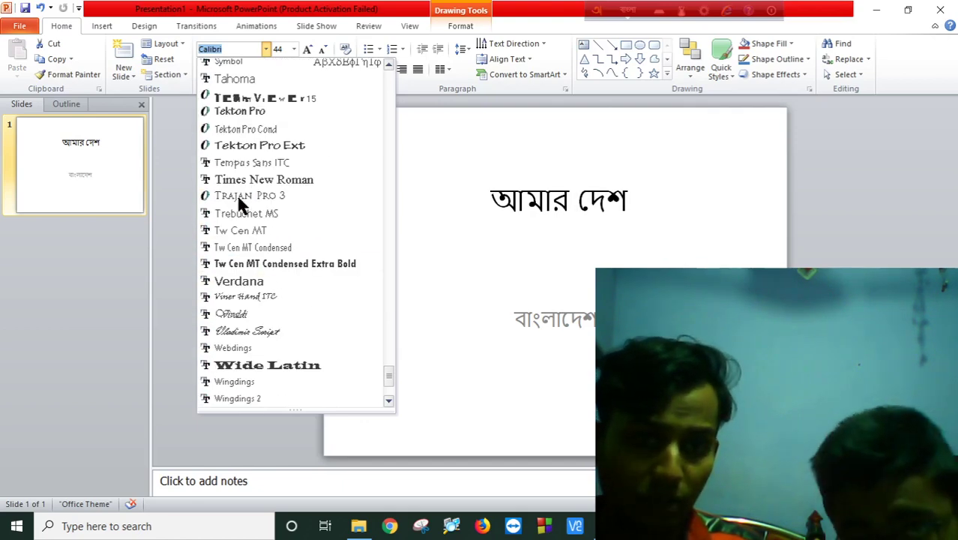
# - Enlarge the title আমার দেশ to 150 point, then place the cursor in the subtitle
pyautogui.click(480, 154)
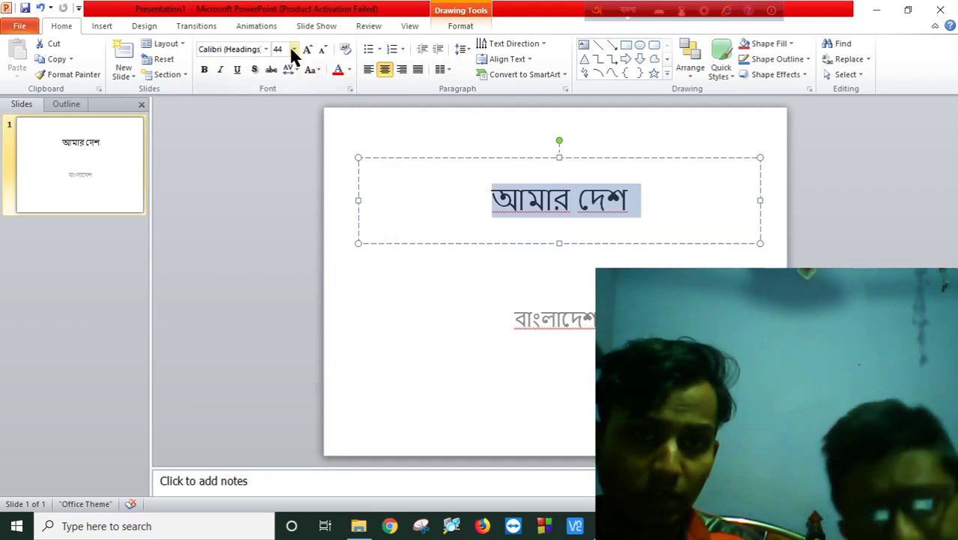
pyautogui.click(291, 49)
pyautogui.write('1')
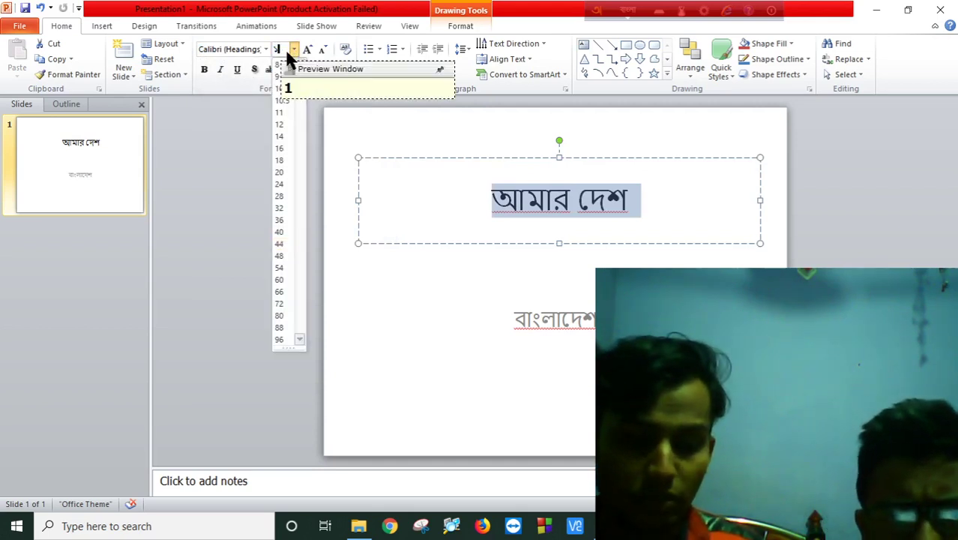
pyautogui.write('5')
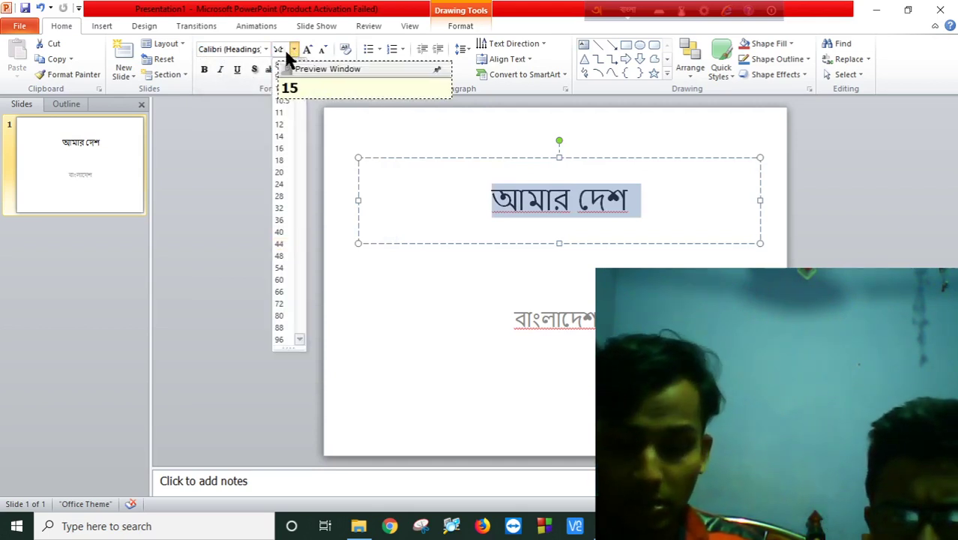
pyautogui.write('0')
pyautogui.press('Return')
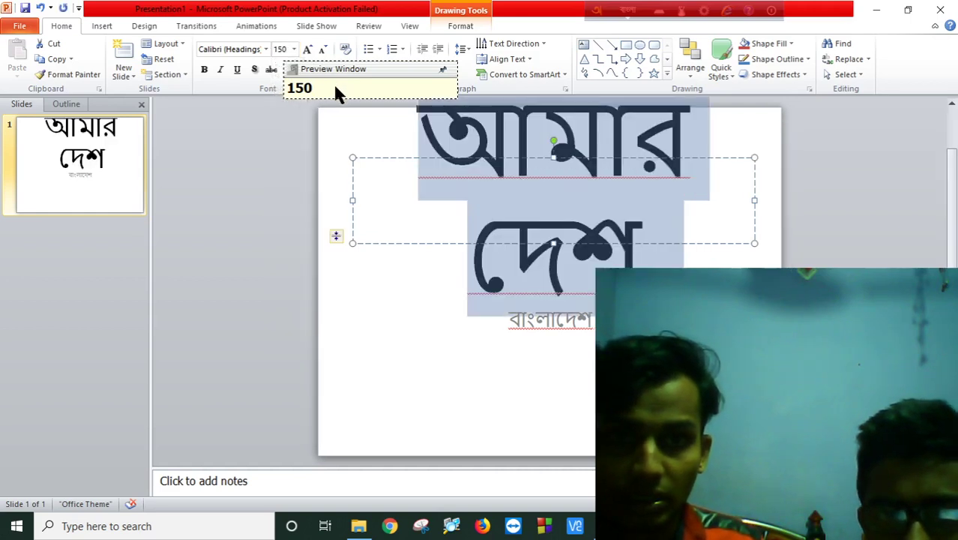
pyautogui.click(544, 356)
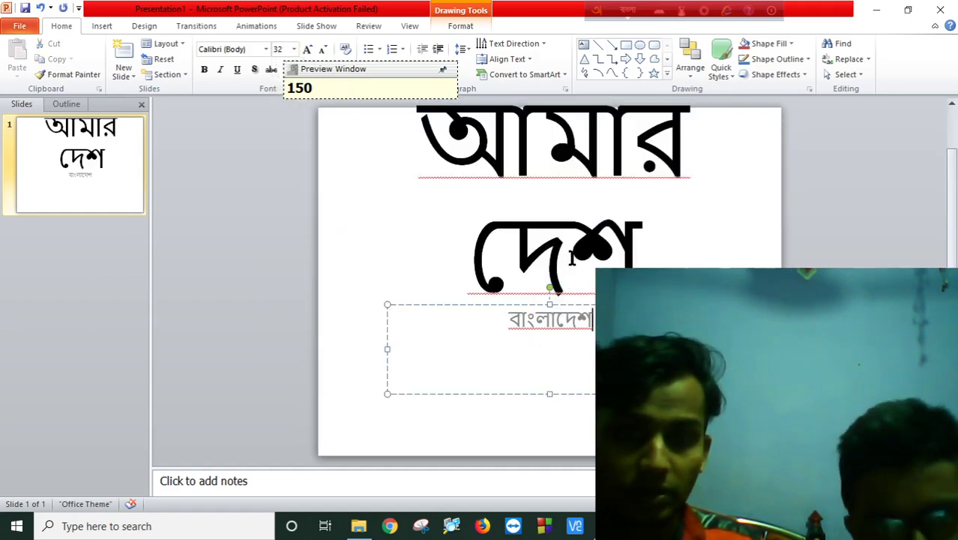
# - Insert a space so the subtitle reads বাংলা দেশ, trying a smaller subtitle font size
pyautogui.click(557, 319)
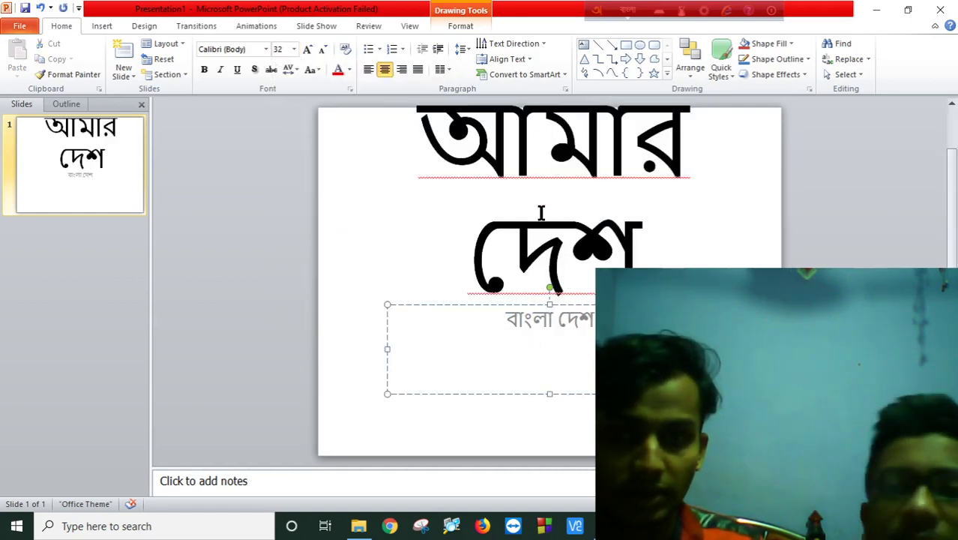
pyautogui.click(293, 51)
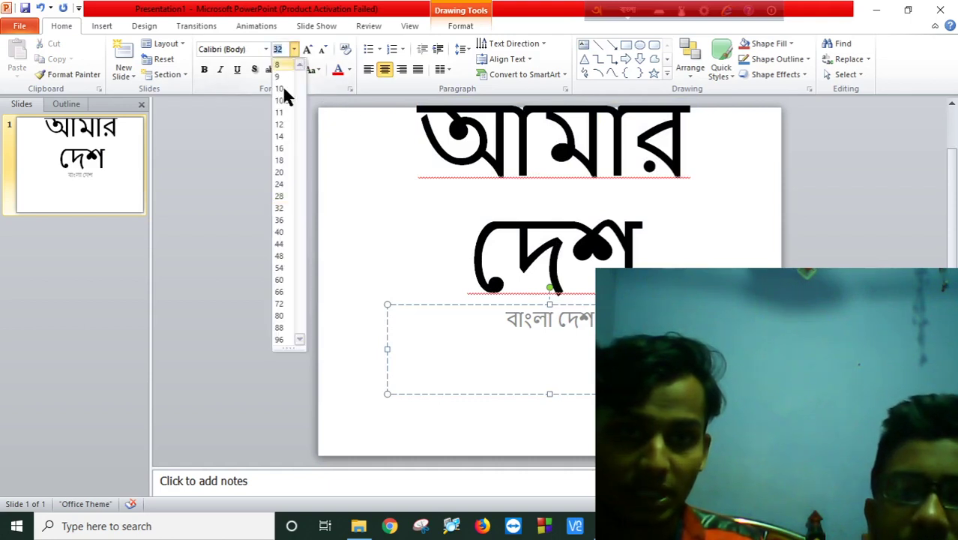
pyautogui.click(283, 149)
# - Set the title আমার দেশ back to 36 point font size
pyautogui.click(600, 217)
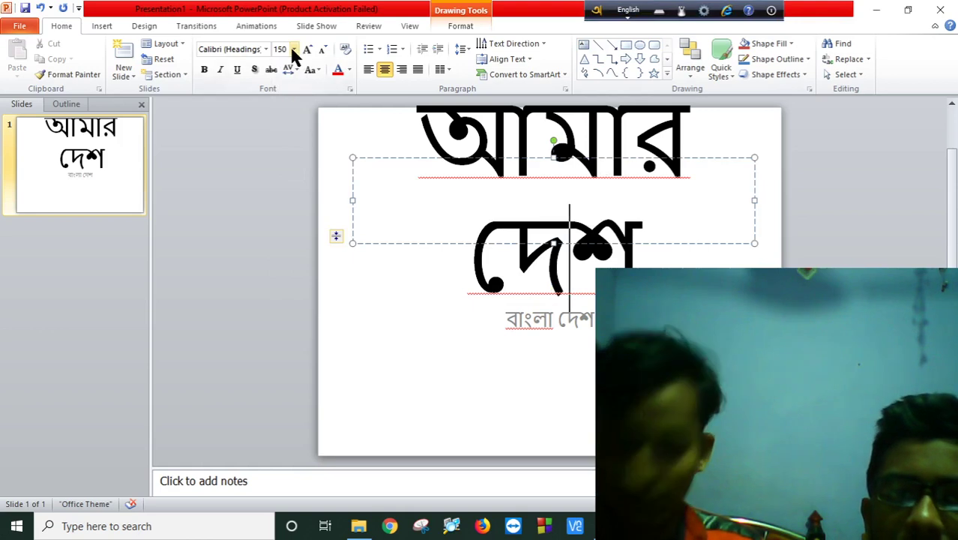
pyautogui.tripleClick(566, 217)
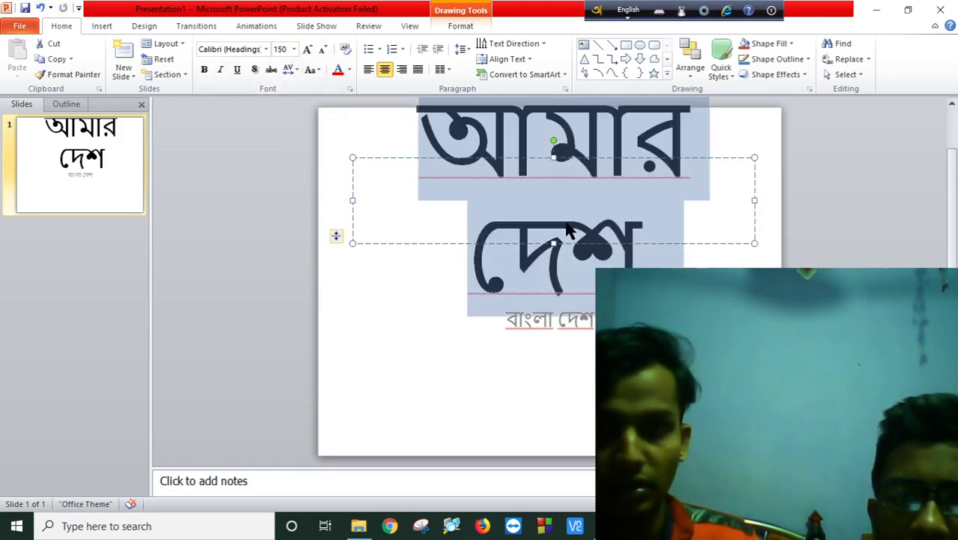
pyautogui.click(294, 49)
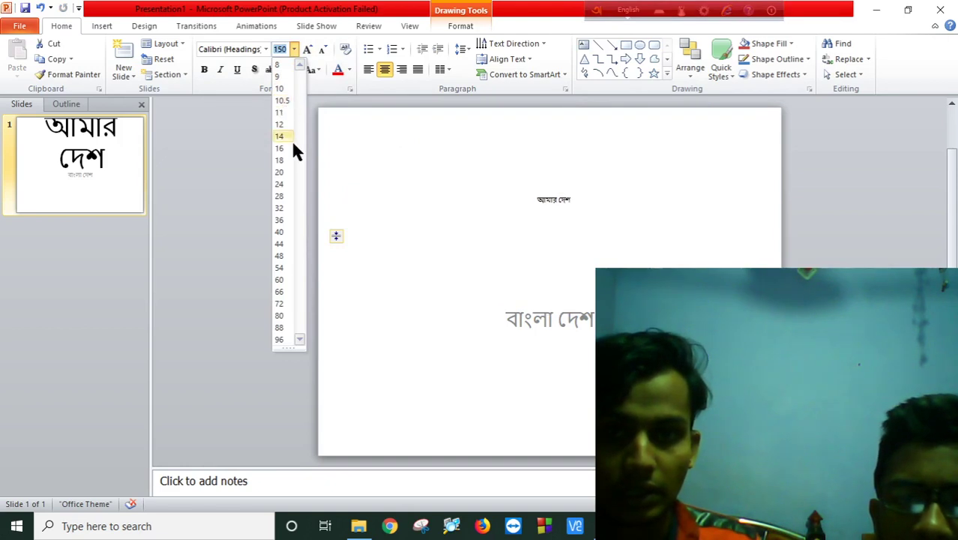
pyautogui.click(290, 219)
pyautogui.click(403, 261)
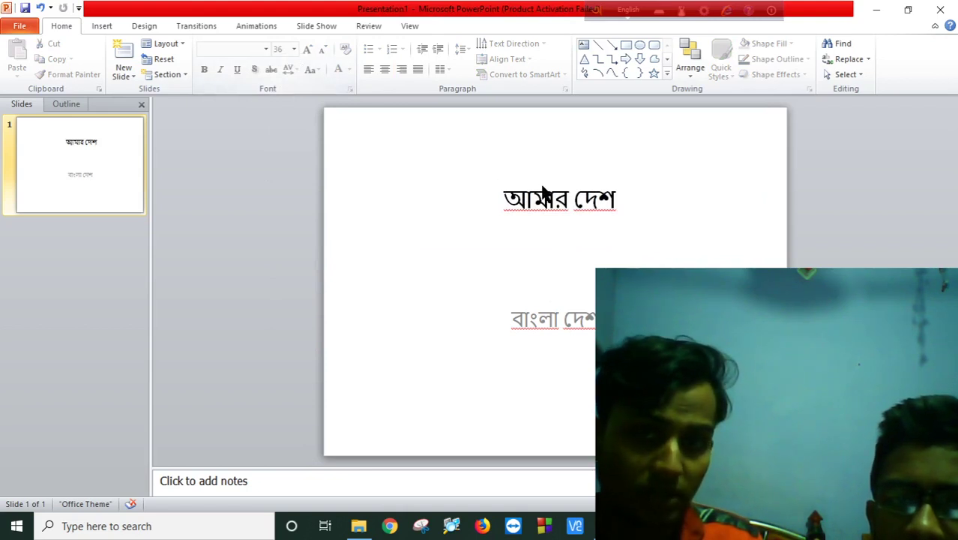
# - Select the title and subtitle boxes, checking the PDF textbook for reference
pyautogui.moveTo(507, 197); pyautogui.dragTo(622, 204)
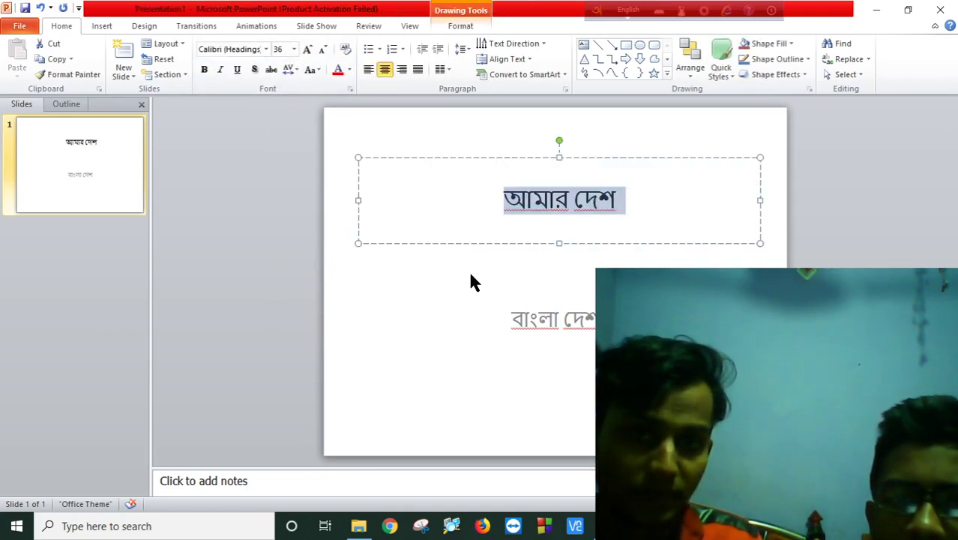
pyautogui.click(472, 304)
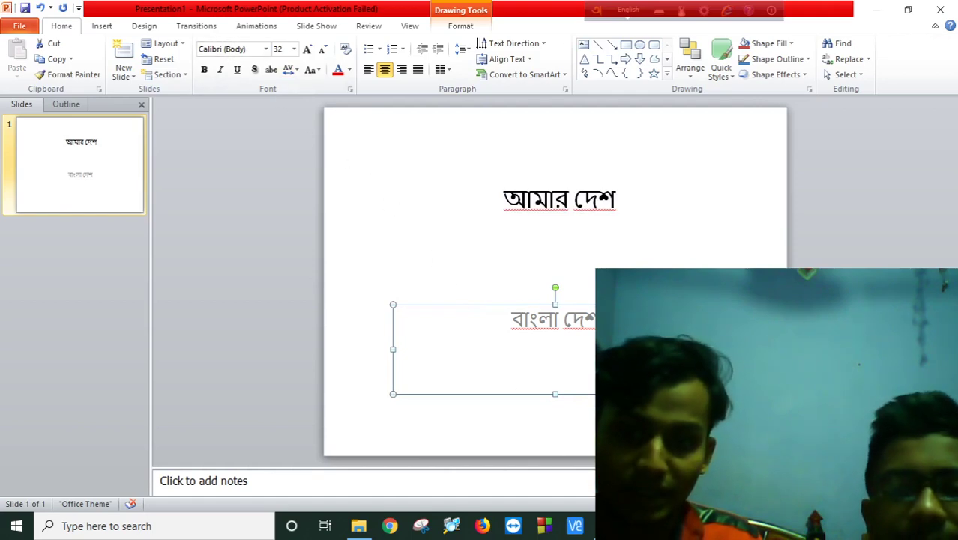
pyautogui.hotkey('alt', 'Tab')
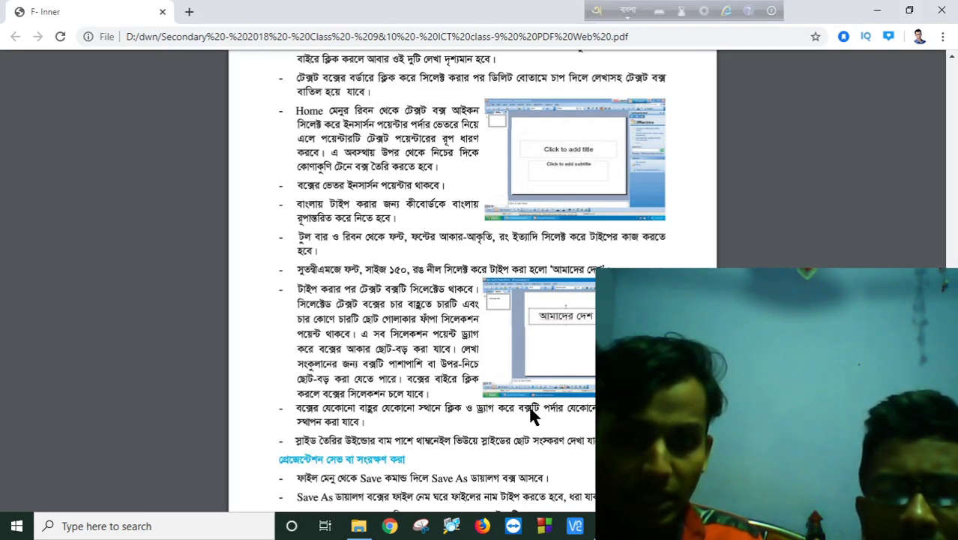
pyautogui.hotkey('alt', 'Tab')
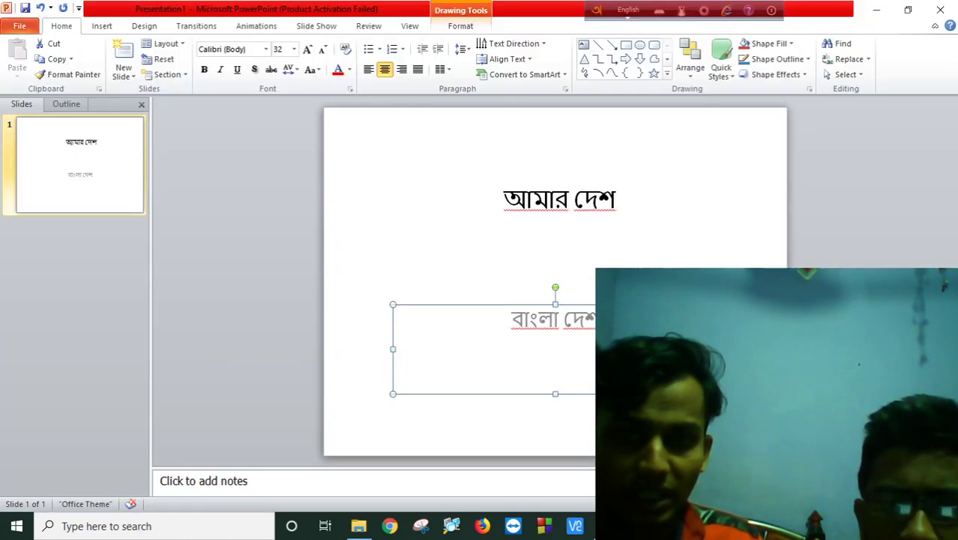
pyautogui.click(555, 165)
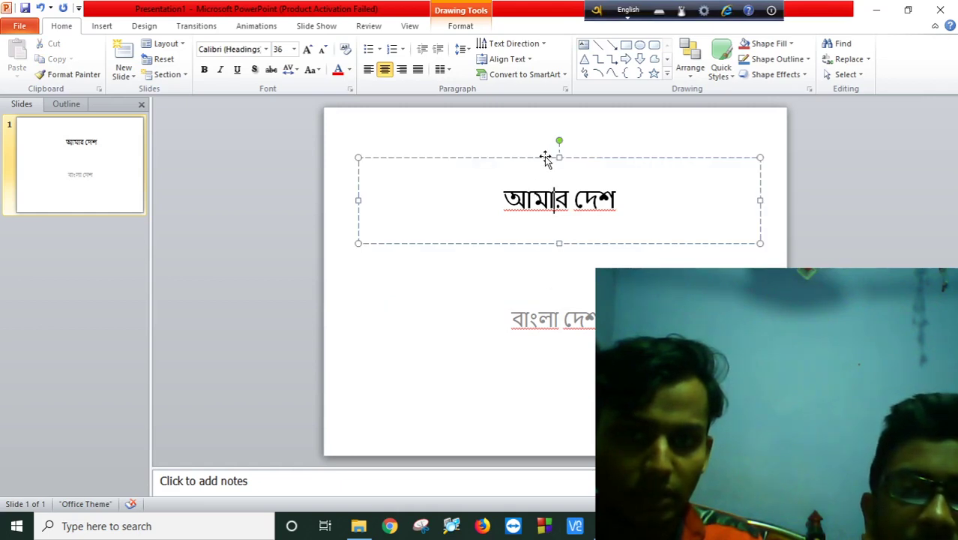
pyautogui.click(546, 198)
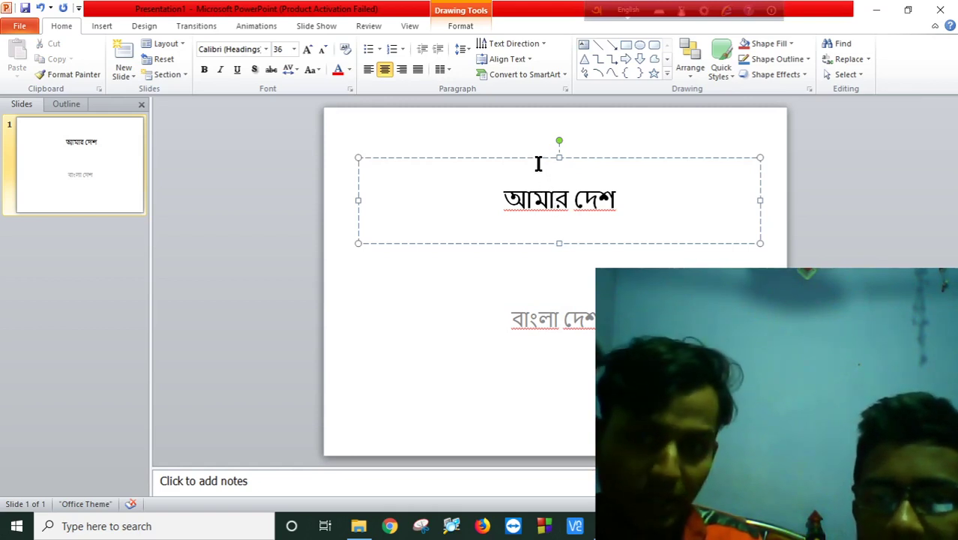
# - Drag the আমার দেশ title box so it sits near the top of the slide
pyautogui.moveTo(538, 157); pyautogui.dragTo(516, 123)
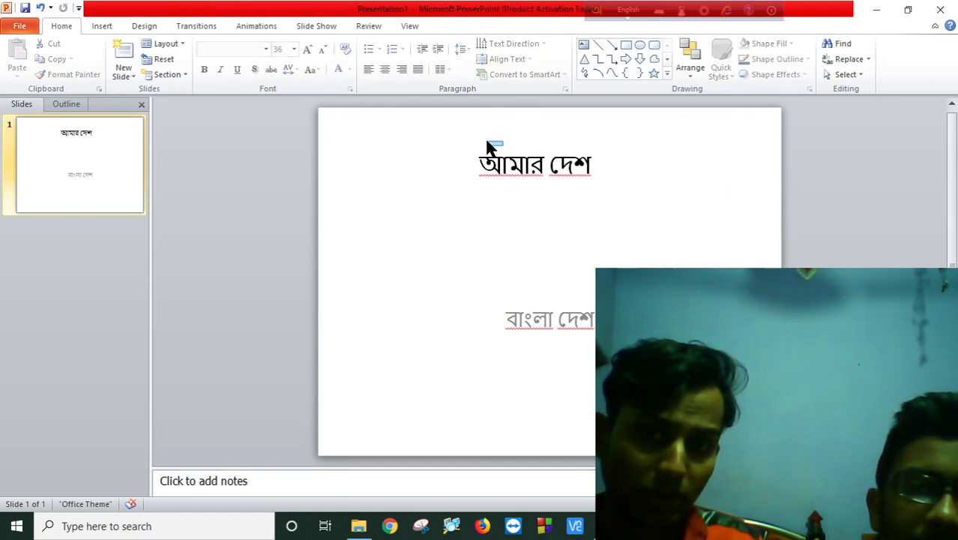
pyautogui.click(525, 164)
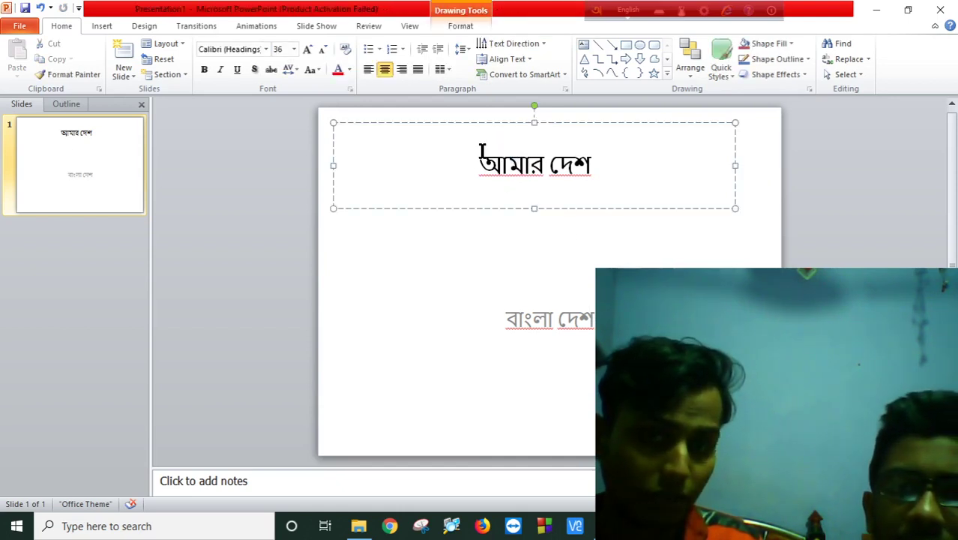
pyautogui.moveTo(480, 126)
pyautogui.mouseDown()
pyautogui.moveTo(506, 173)
pyautogui.moveTo(493, 157)
pyautogui.mouseUp()
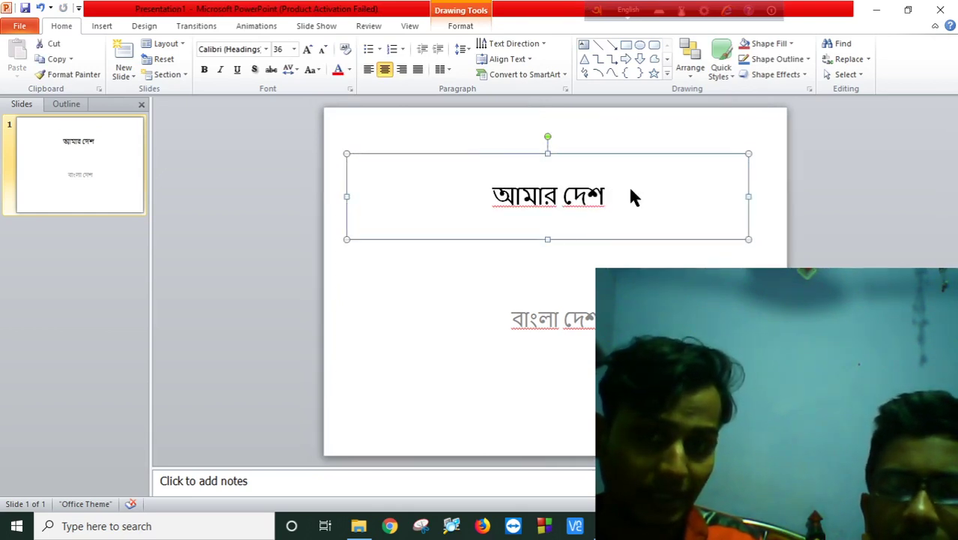
pyautogui.moveTo(645, 185); pyautogui.dragTo(626, 231)
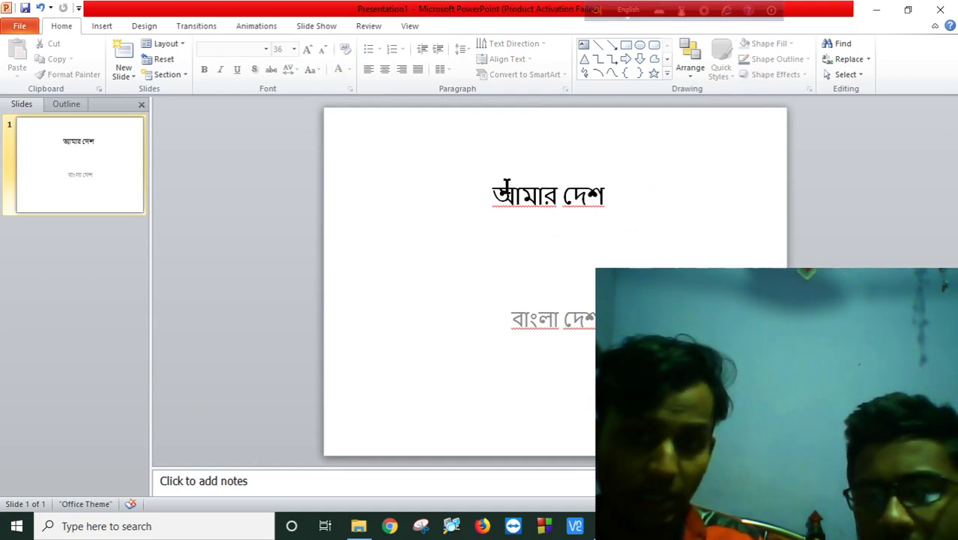
pyautogui.moveTo(497, 153)
pyautogui.mouseDown()
pyautogui.moveTo(463, 125)
pyautogui.moveTo(512, 141)
pyautogui.mouseUp()
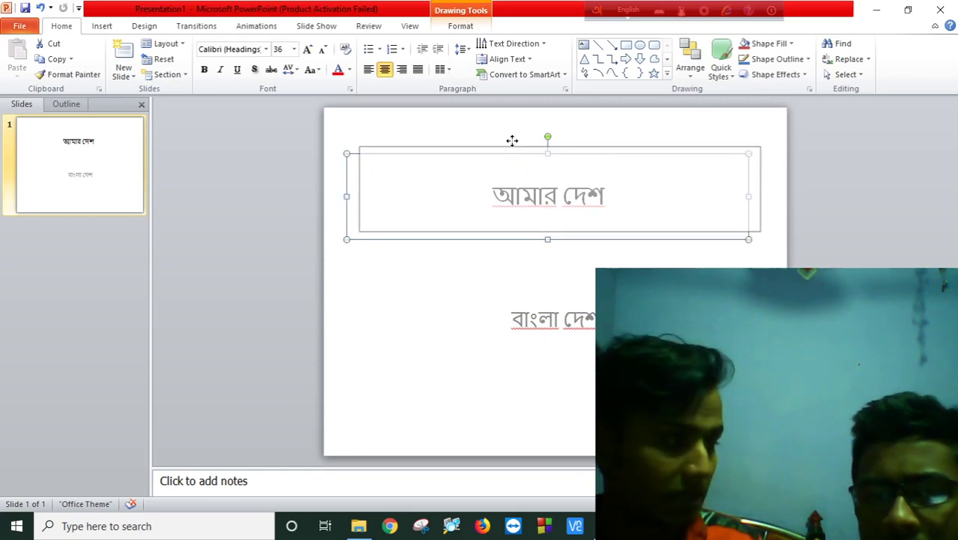
pyautogui.moveTo(512, 141); pyautogui.dragTo(507, 133)
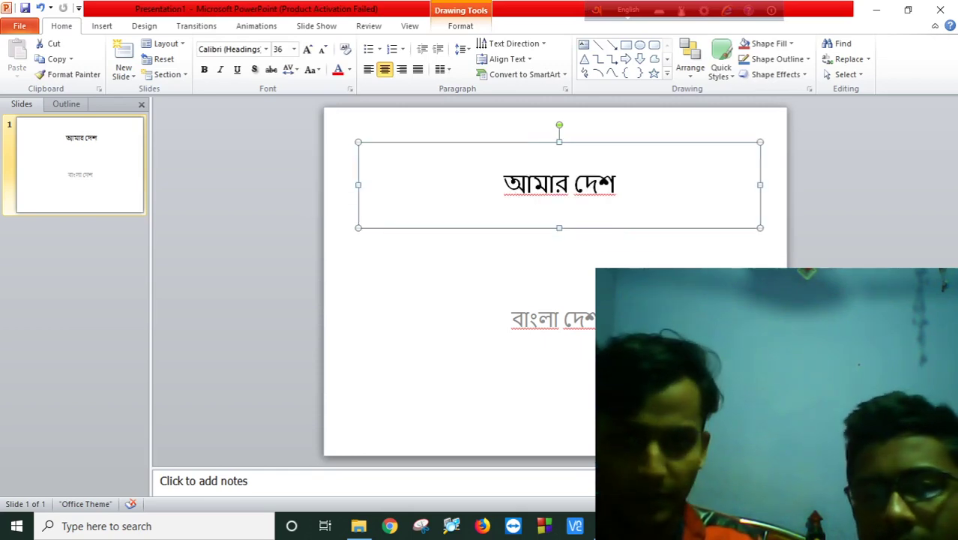
pyautogui.press('Escape')
# - Read the PDF textbook's passage on moving text boxes and saving, then return to PowerPoint
pyautogui.hotkey('alt', 'Tab')
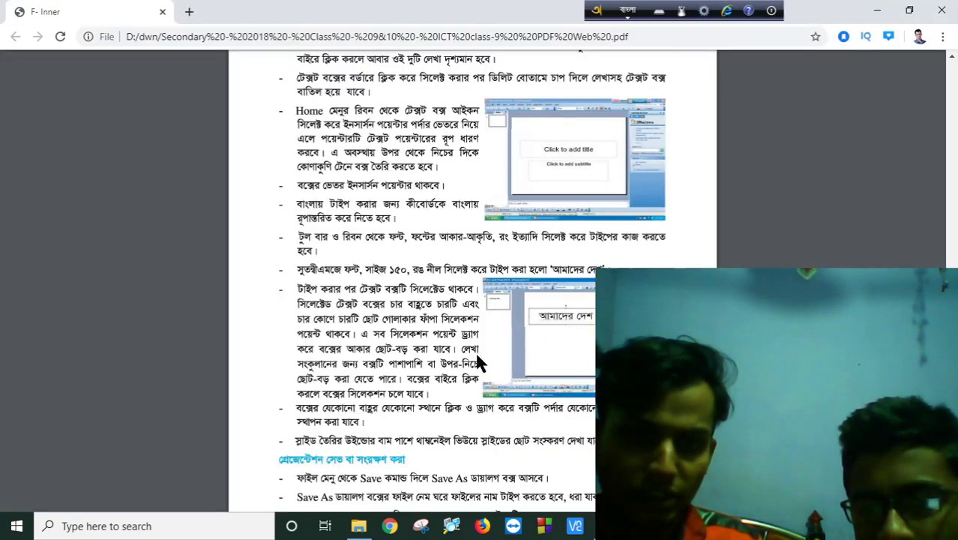
pyautogui.scroll(-4, 397, 427)
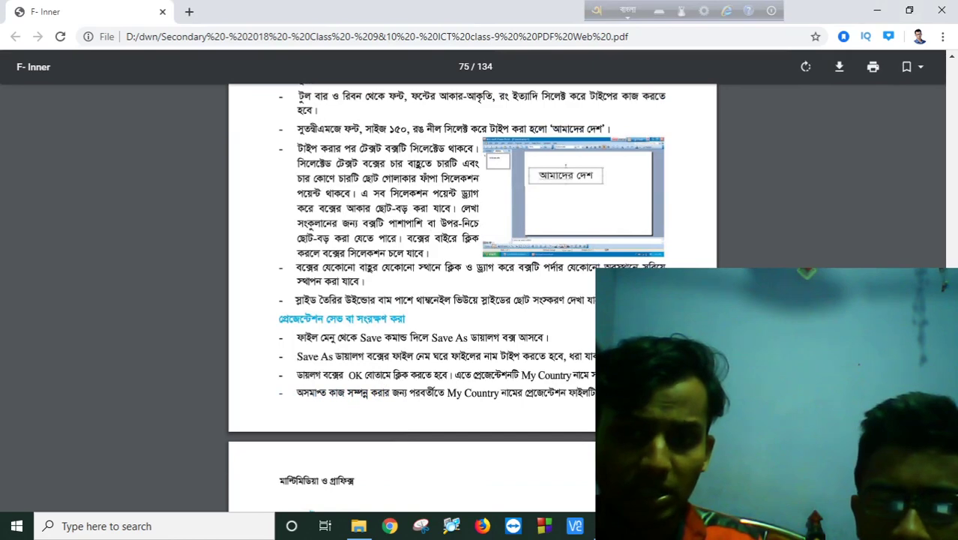
pyautogui.hotkey('alt', 'Tab')
# - Move the আমার দেশ title down to mid-slide and the বাংলা দেশ subtitle up beneath it
pyautogui.click(554, 330)
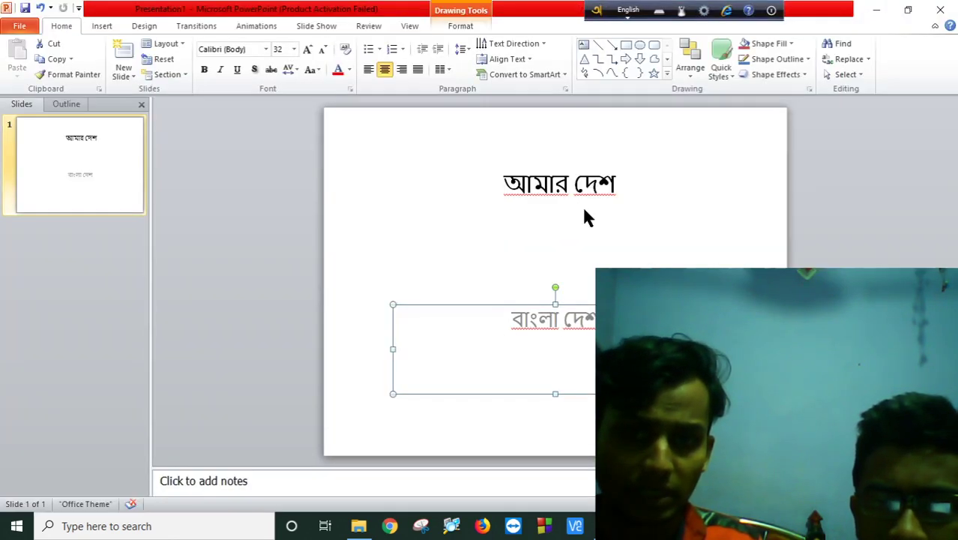
pyautogui.click(569, 174)
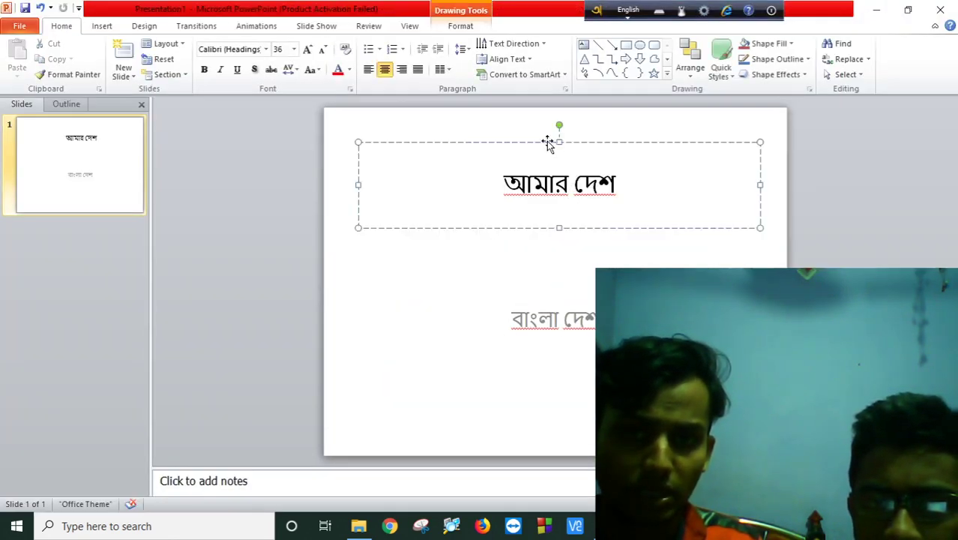
pyautogui.moveTo(548, 144); pyautogui.dragTo(556, 202)
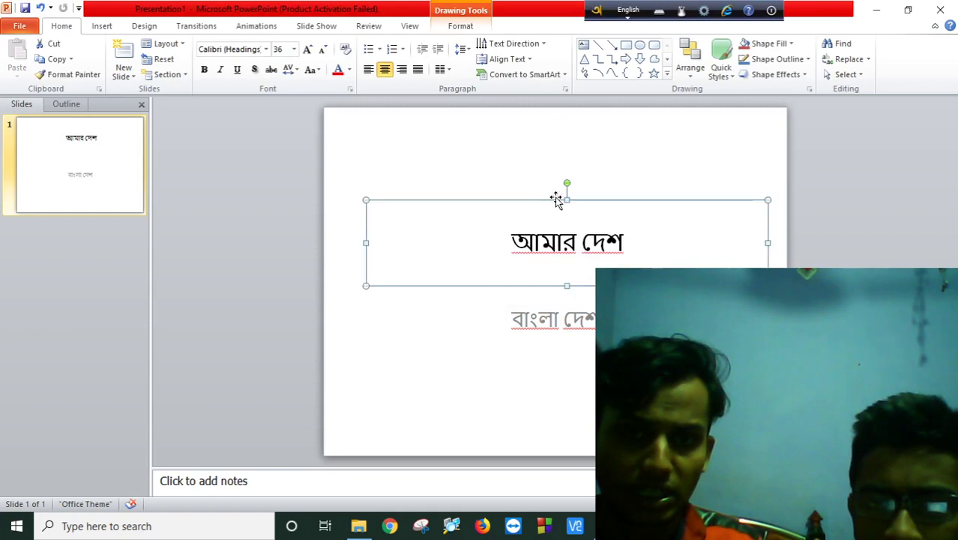
pyautogui.click(564, 314)
pyautogui.moveTo(541, 305); pyautogui.dragTo(560, 286)
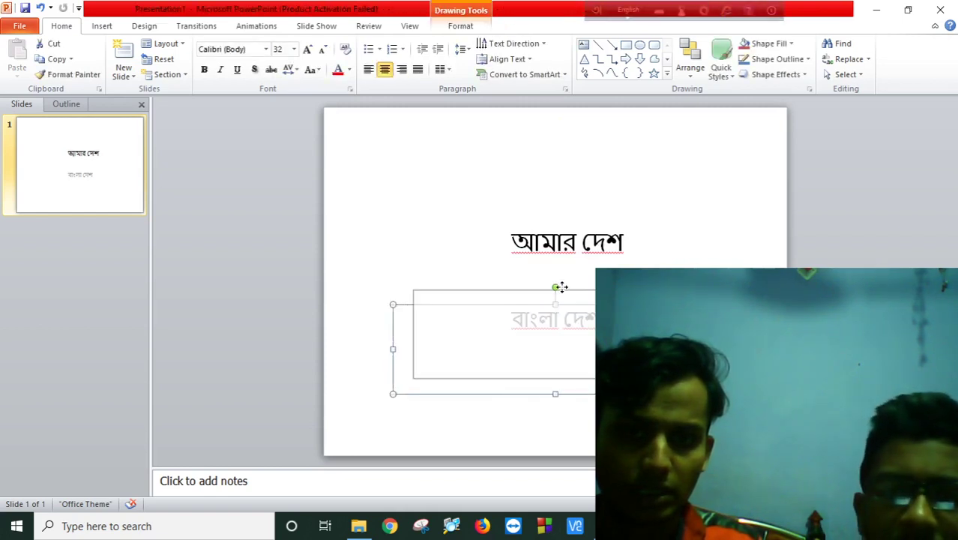
pyautogui.click(311, 171)
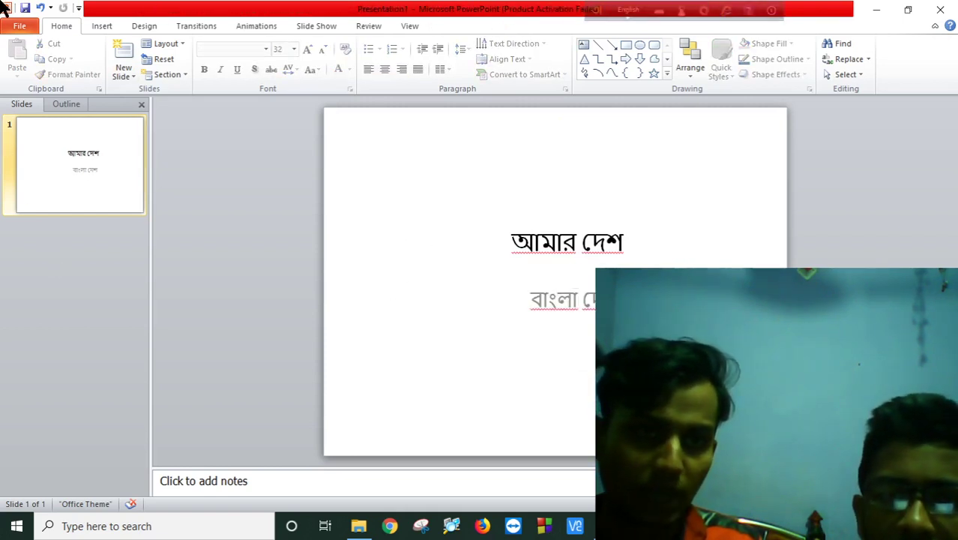
# - Save the presentation under the file name আমার দেশ
pyautogui.click(20, 27)
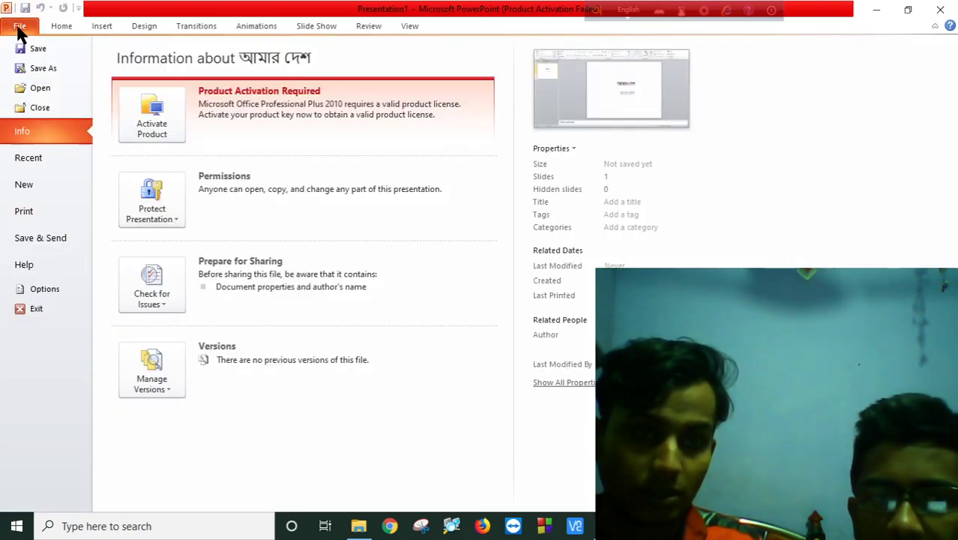
pyautogui.press('Escape')
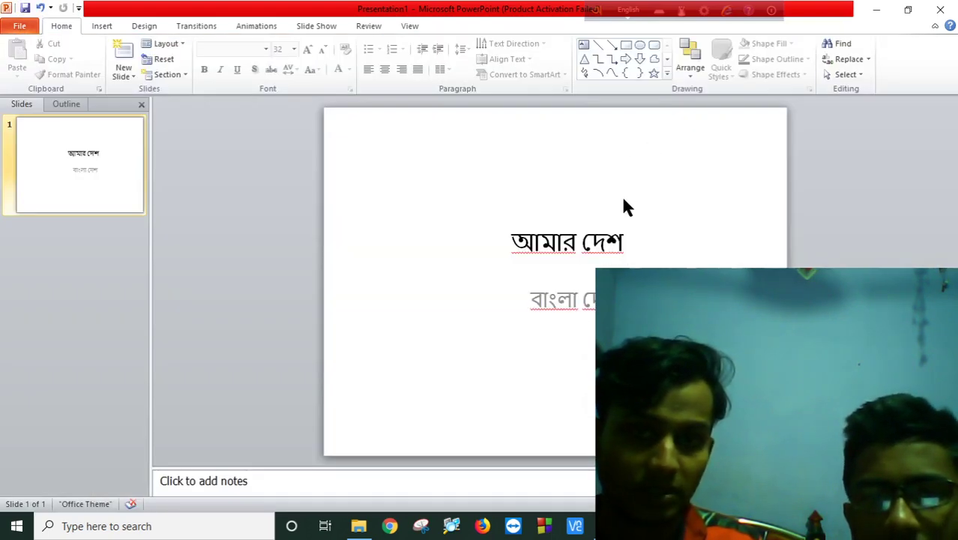
pyautogui.hotkey('ctrl', 's')
pyautogui.hotkey('alt', 'Tab')
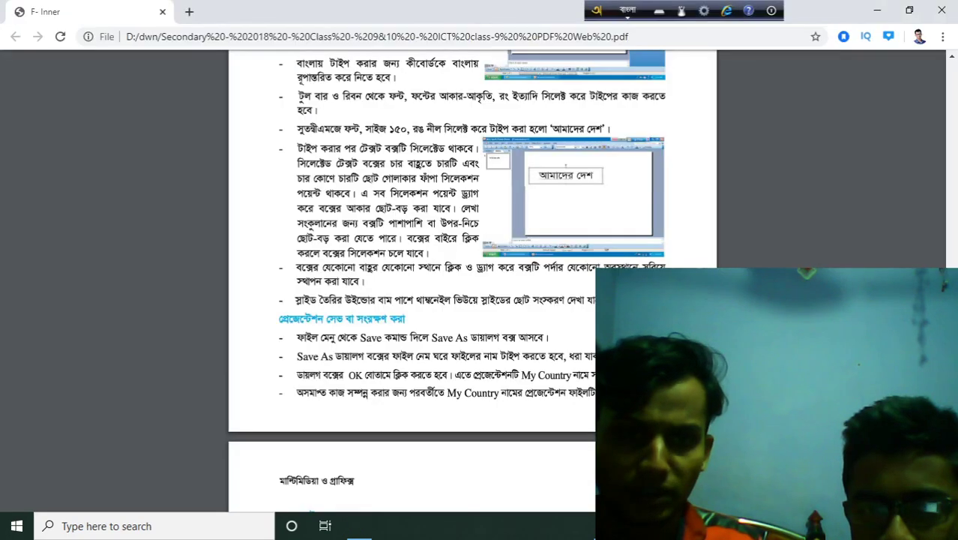
pyautogui.hotkey('alt', 'Tab')
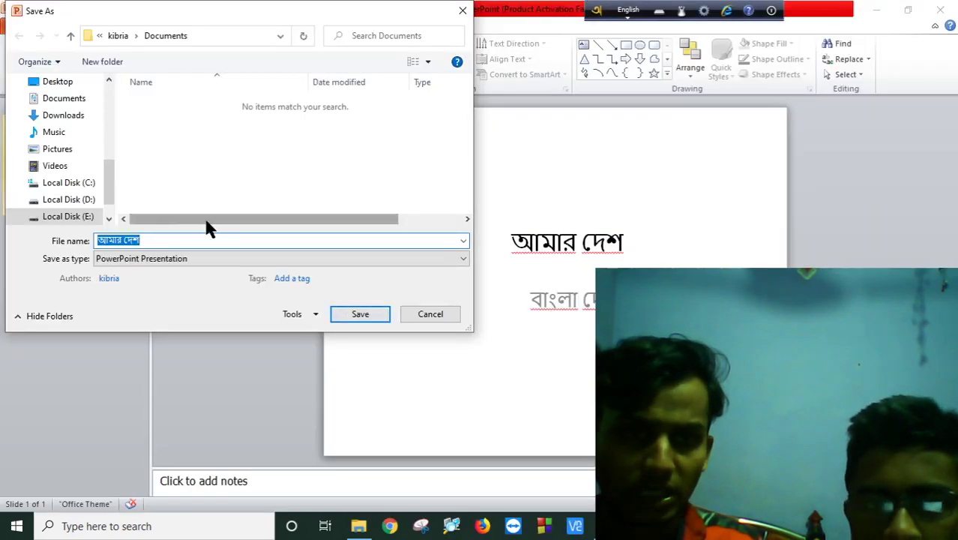
pyautogui.click(63, 98)
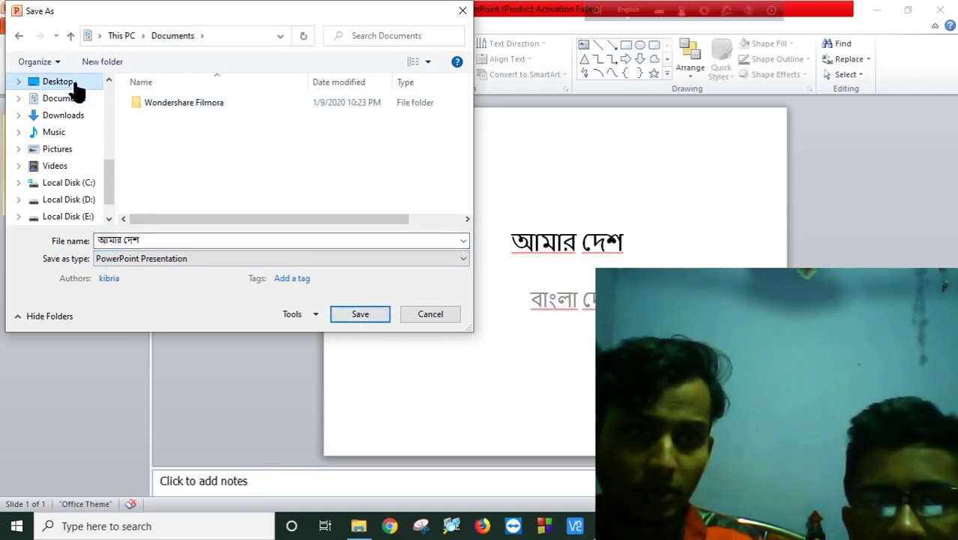
pyautogui.click(77, 86)
pyautogui.click(347, 316)
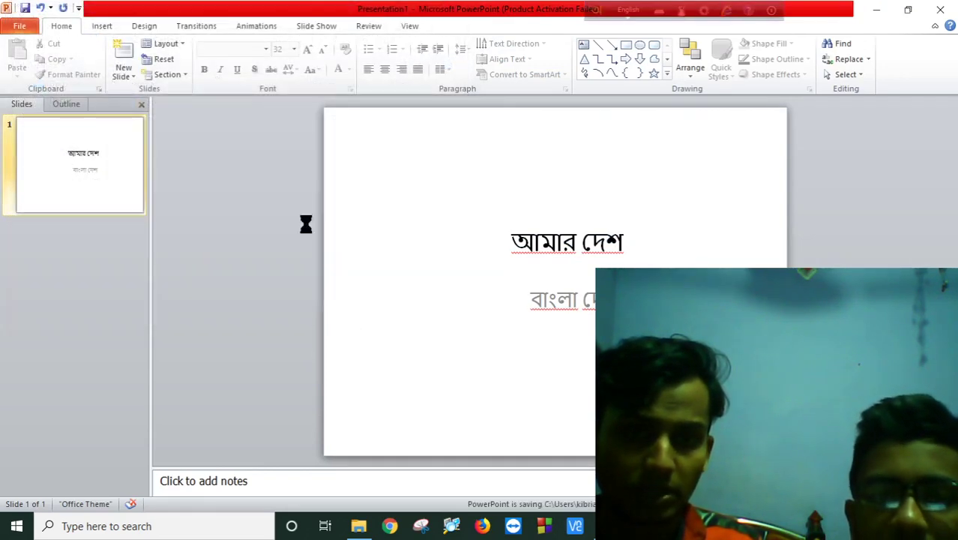
# - Scroll the PDF to the 'নতুন স্লাইড যোগ করা' section, then return to PowerPoint
pyautogui.hotkey('alt', 'Tab')
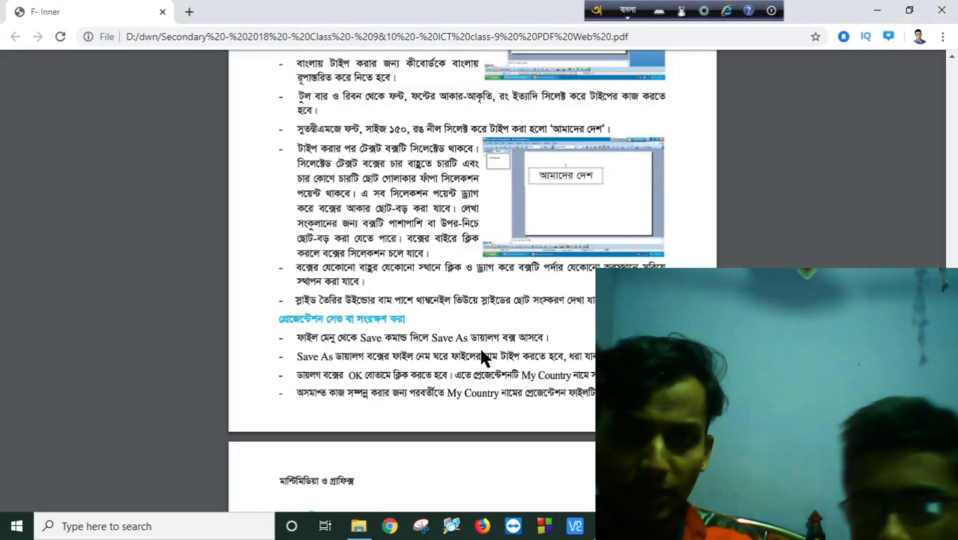
pyautogui.scroll(-1, 450, 357)
pyautogui.scroll(-1, 467, 331)
pyautogui.scroll(-4, 465, 330)
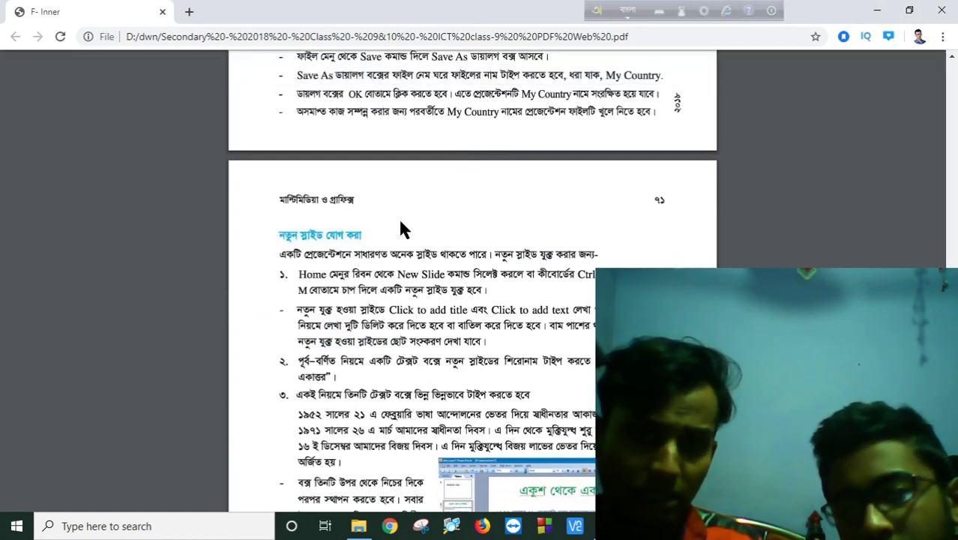
pyautogui.scroll(-2, 353, 304)
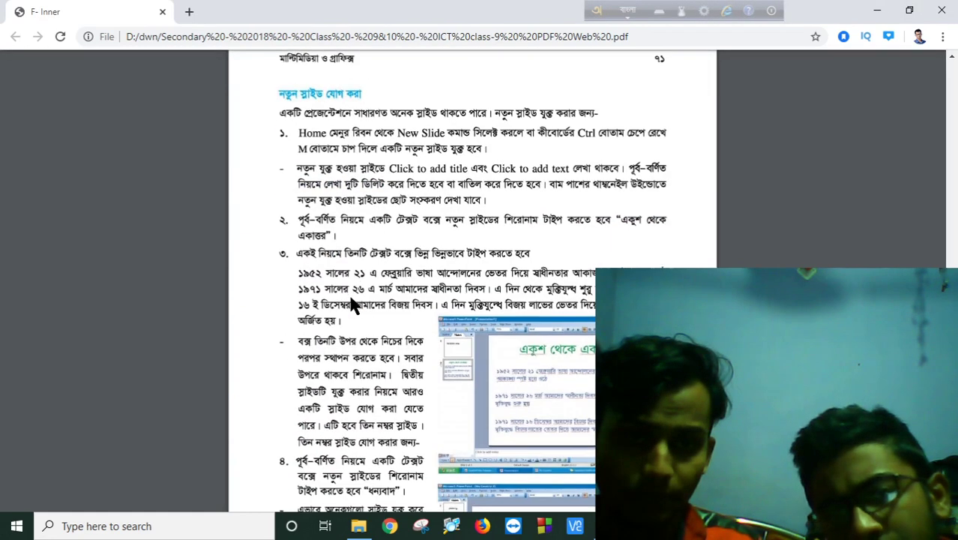
pyautogui.scroll(-2, 353, 304)
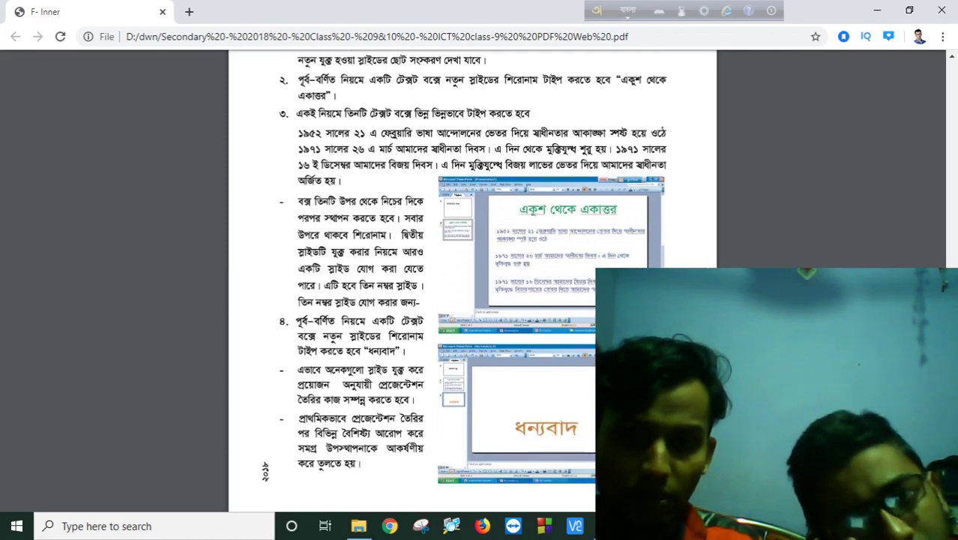
pyautogui.hotkey('alt', 'Tab')
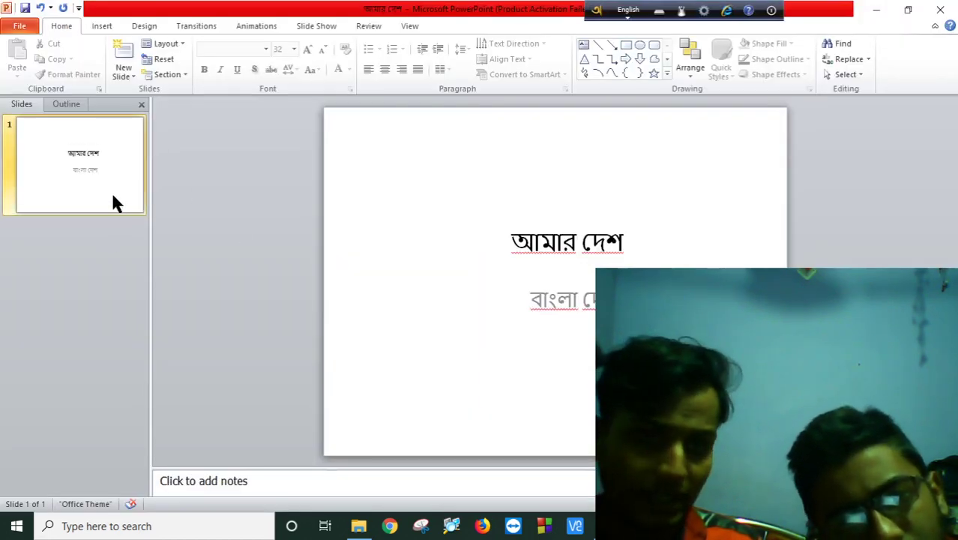
# - Add two new title-and-content slides after the আমার দেশ title slide, making three slides
pyautogui.rightClick(119, 177)
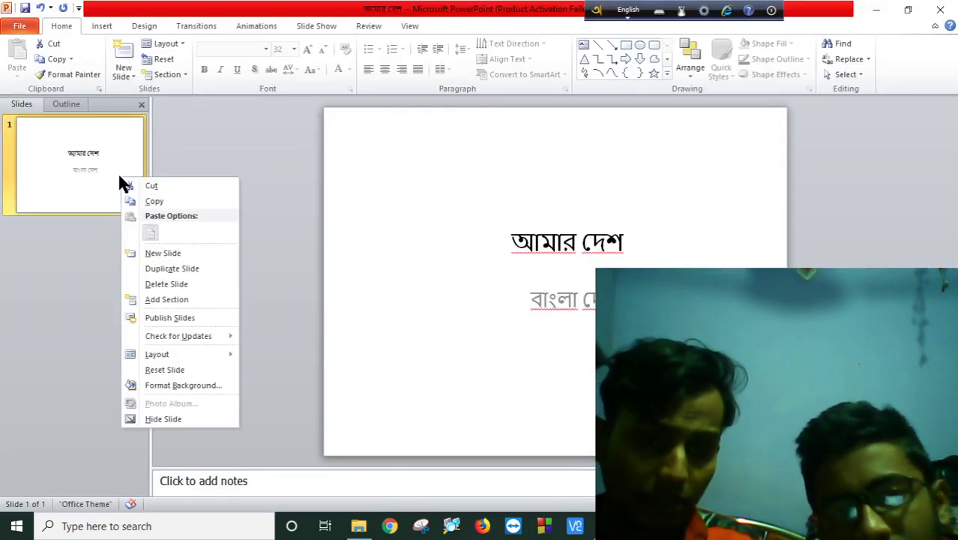
pyautogui.click(171, 252)
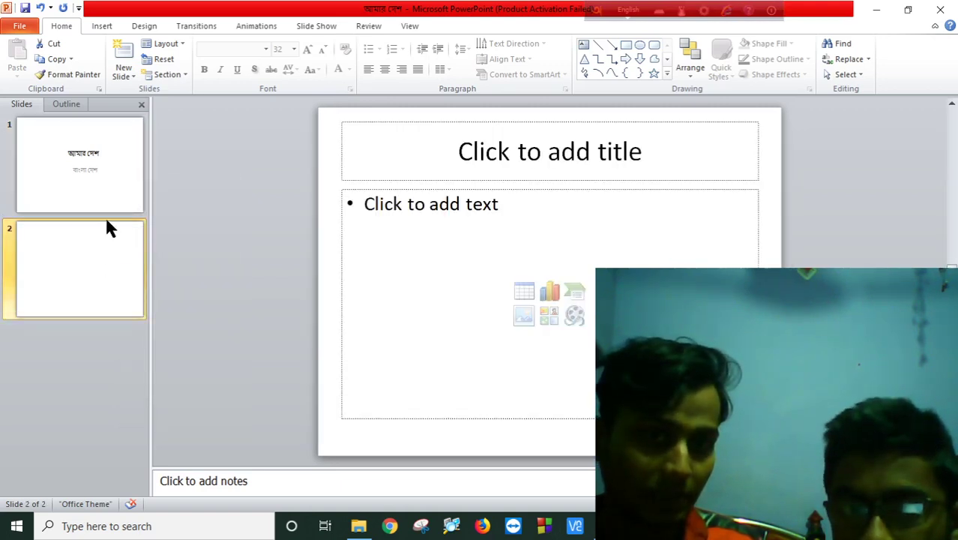
pyautogui.click(123, 66)
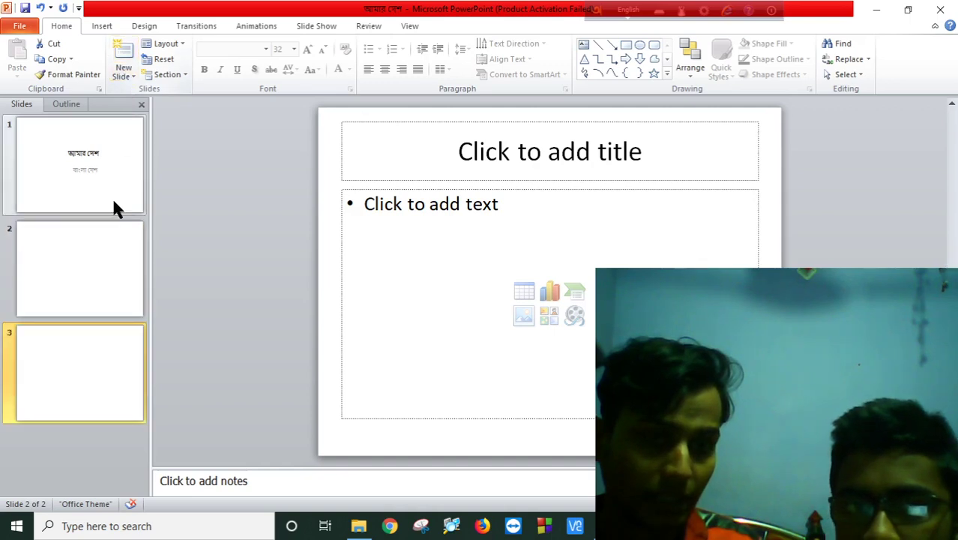
pyautogui.click(82, 271)
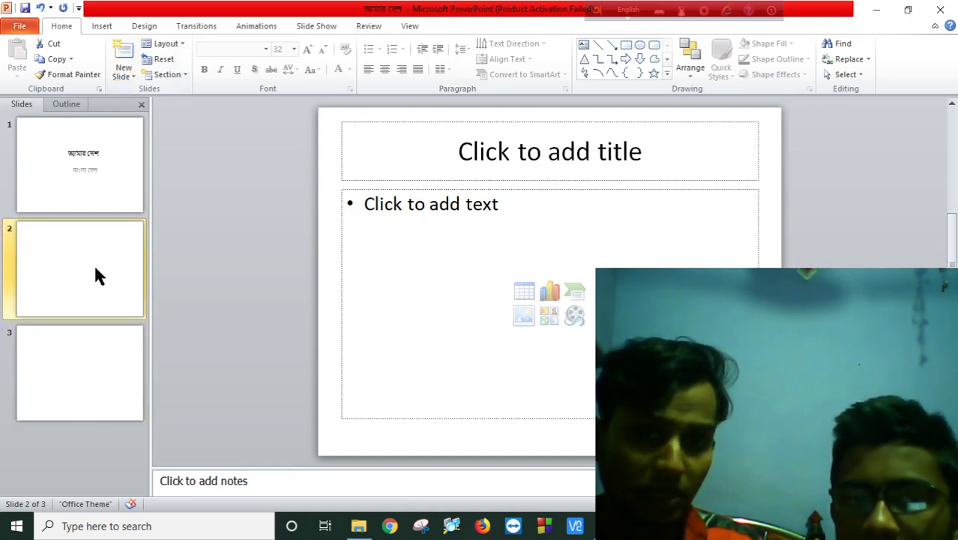
pyautogui.click(635, 162)
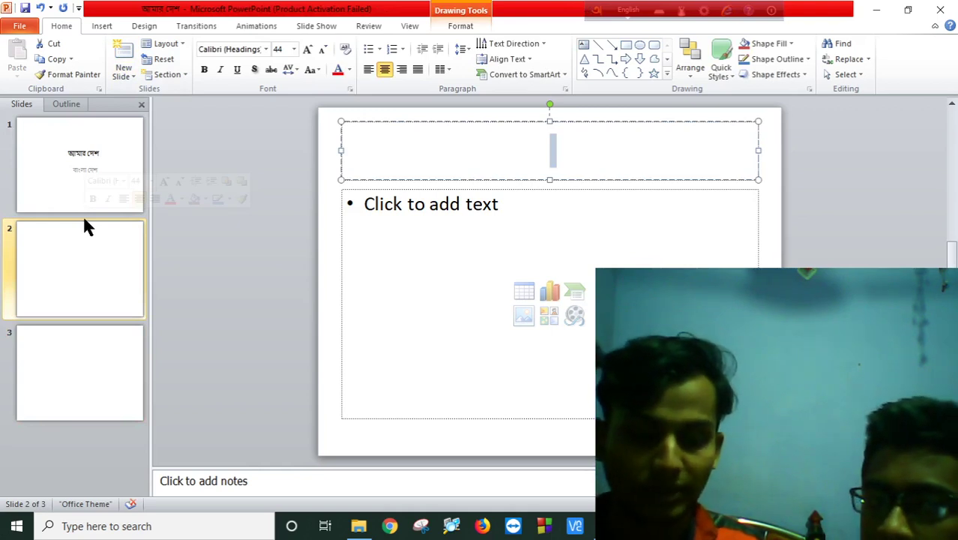
# - Type 'I live in bangladesh' as slide 2's title
pyautogui.press('BackSpace')
pyautogui.write('I l')
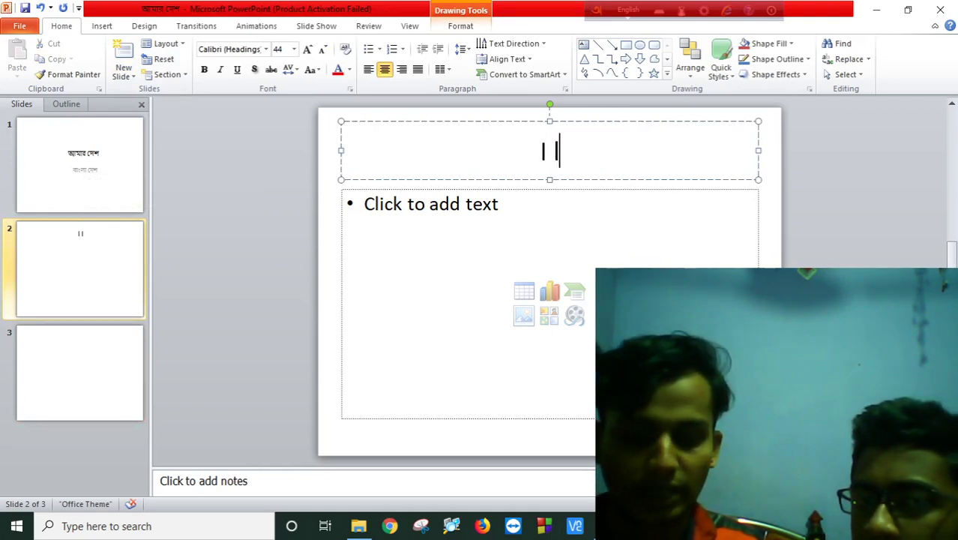
pyautogui.write('ive i')
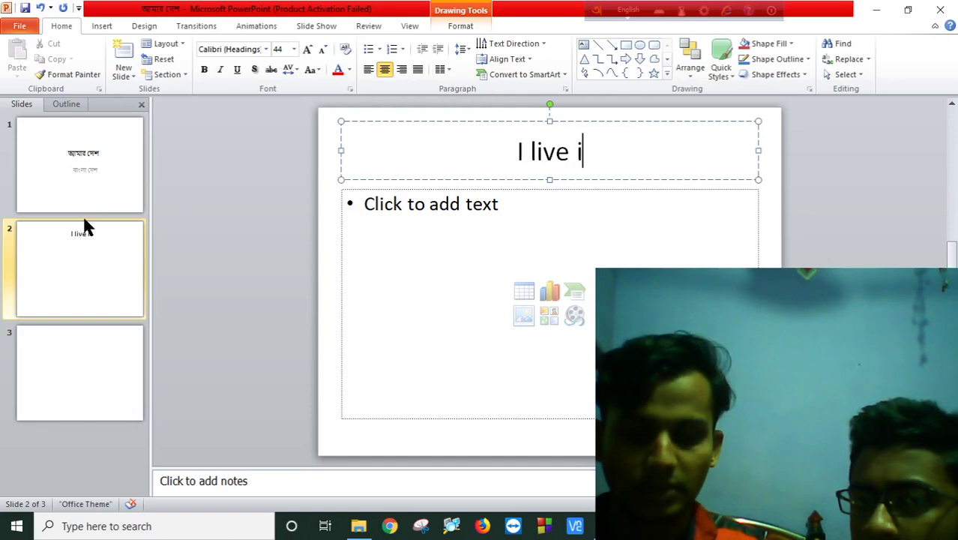
pyautogui.write('n bang')
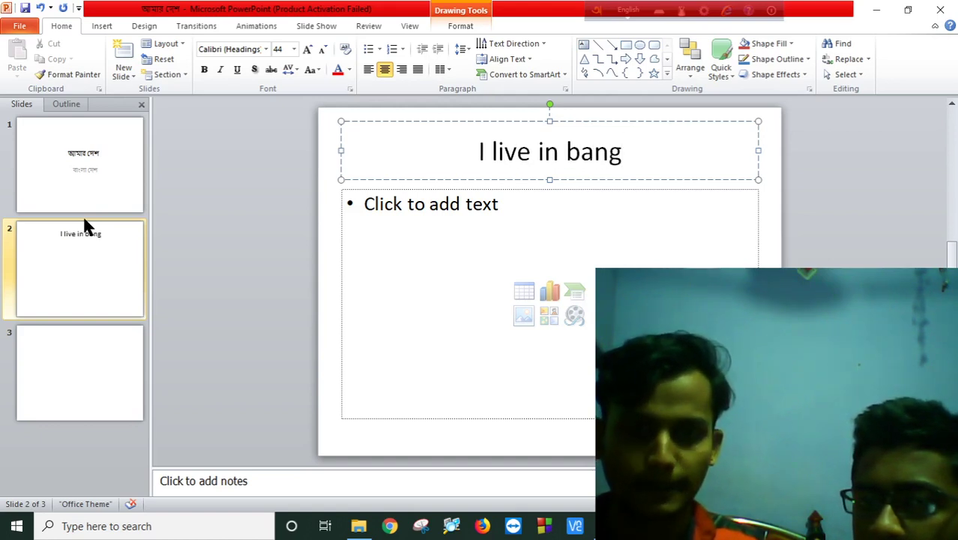
pyautogui.write('ladesh')
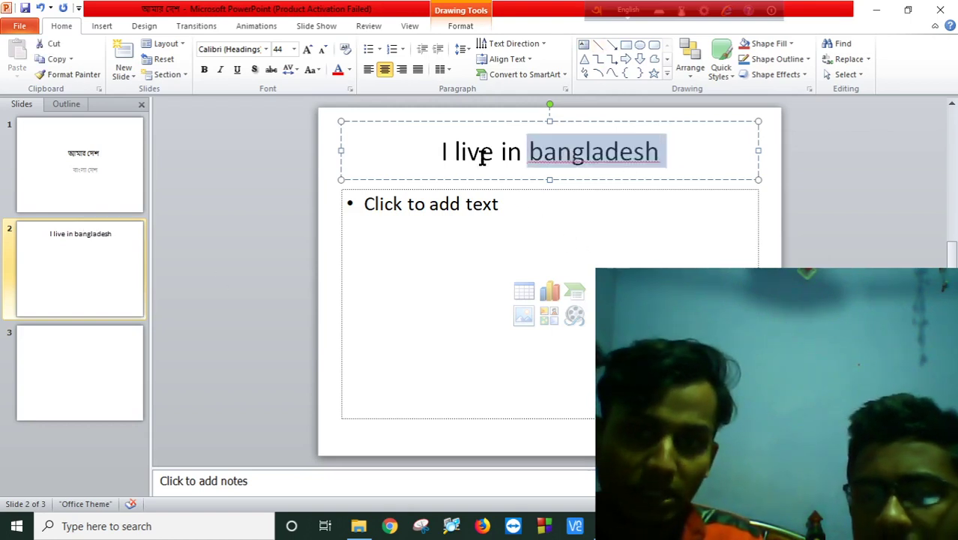
# - Copy the title into slide 2's body as a bullet 'I live in bangladesh', using the destination theme
pyautogui.moveTo(684, 144); pyautogui.dragTo(423, 156)
pyautogui.rightClick(529, 154)
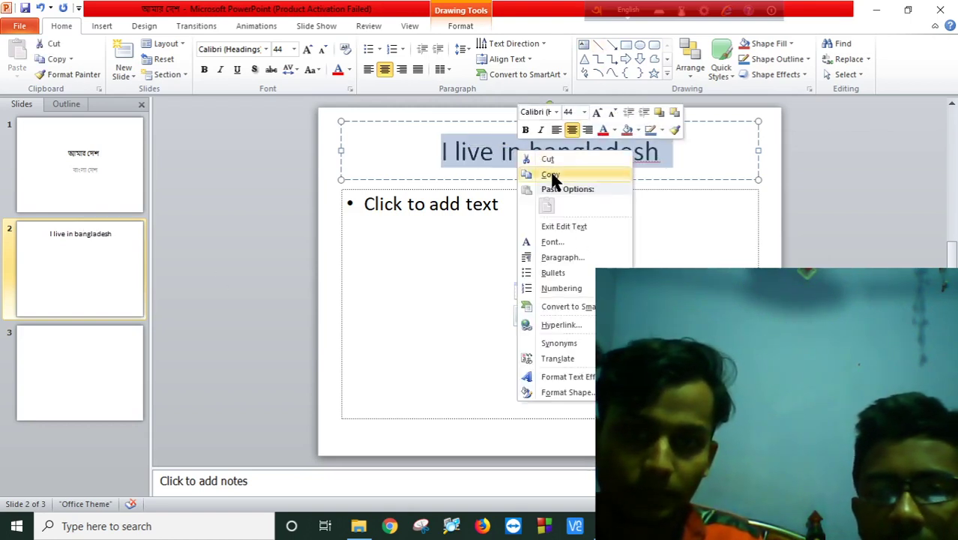
pyautogui.click(551, 174)
pyautogui.click(516, 241)
pyautogui.rightClick(512, 227)
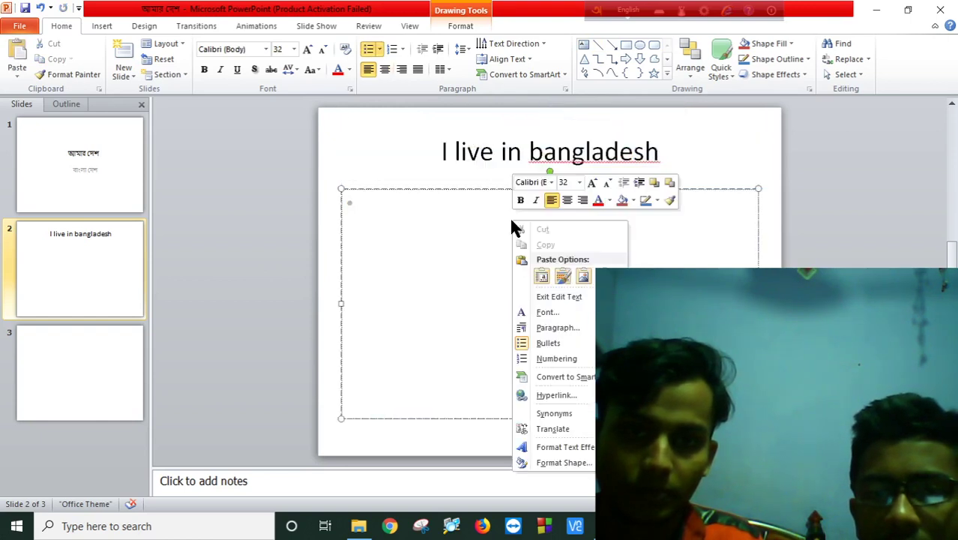
pyautogui.click(541, 277)
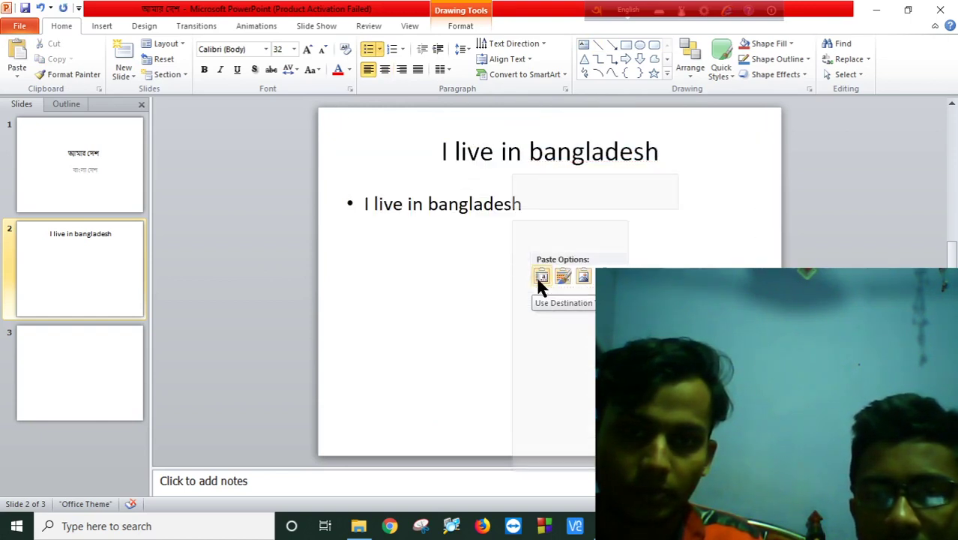
pyautogui.hotkey('ctrl', 'z')
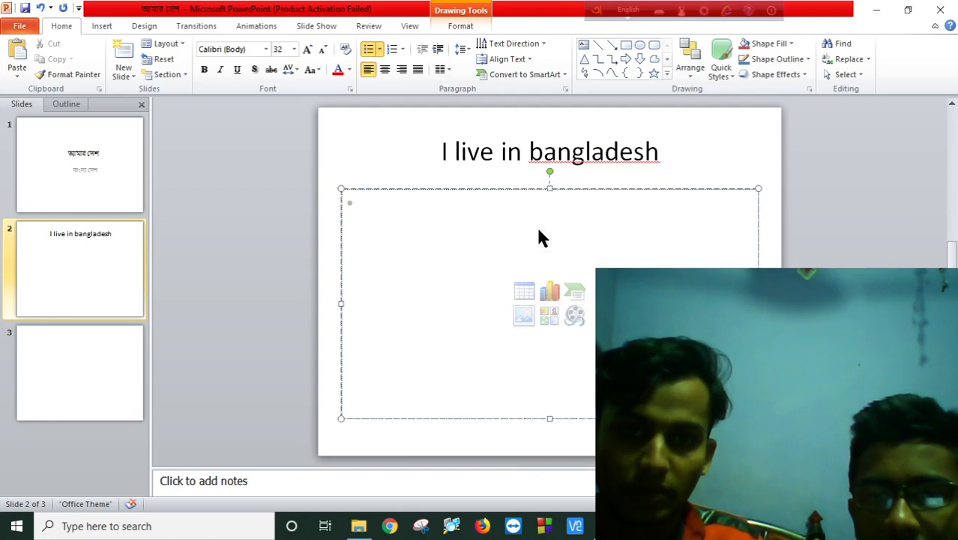
pyautogui.rightClick(540, 231)
pyautogui.click(568, 283)
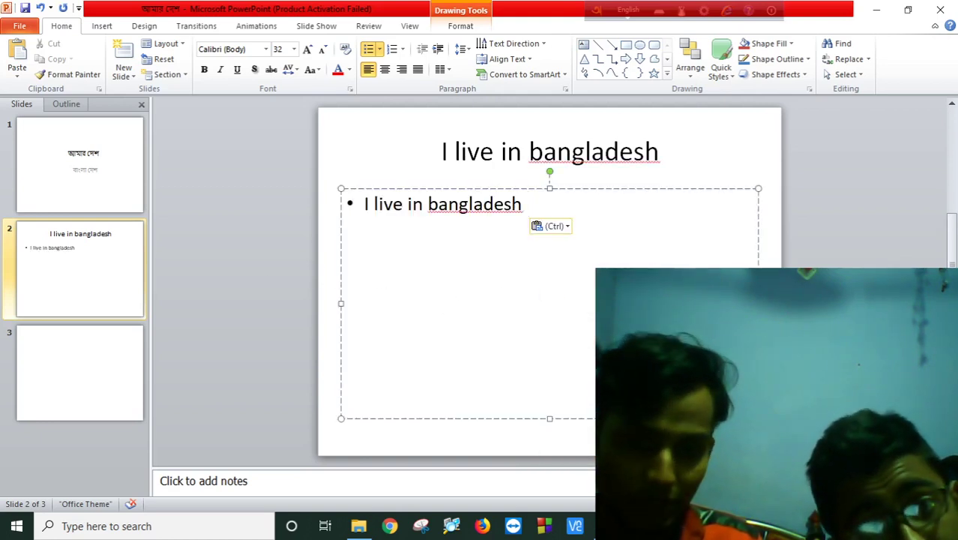
pyautogui.click(75, 157)
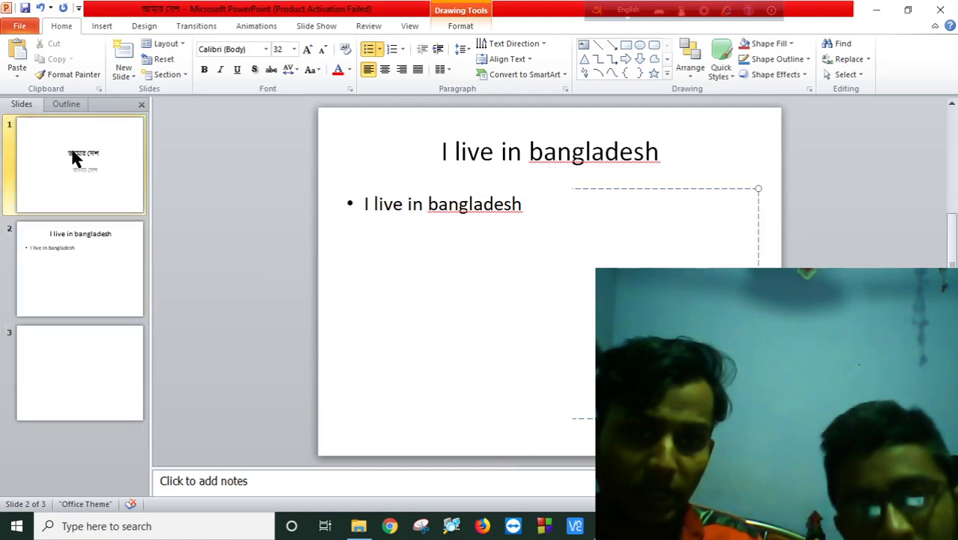
pyautogui.click(82, 225)
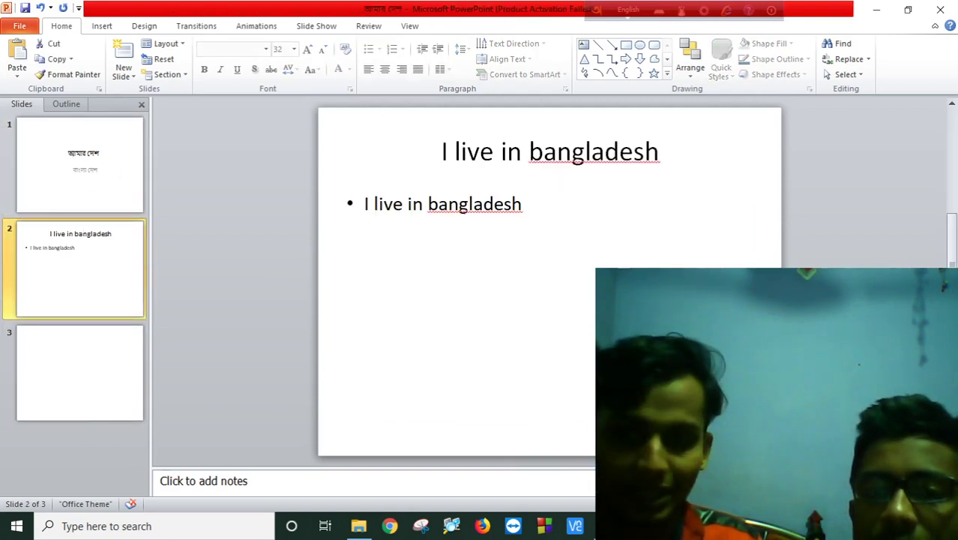
# - Scroll the PDF textbook to page ৭২'s section on running a slide show
pyautogui.hotkey('alt', 'Tab')
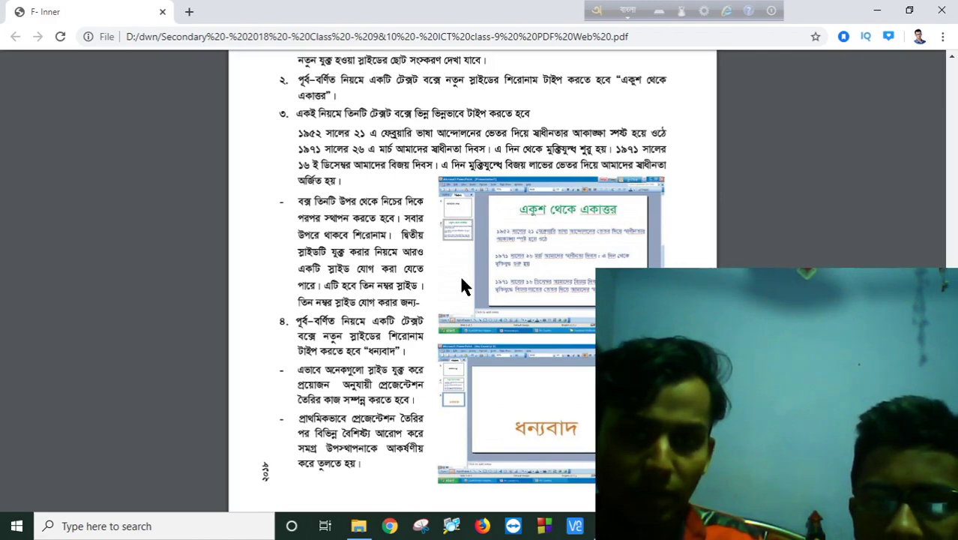
pyautogui.scroll(-2, 516, 244)
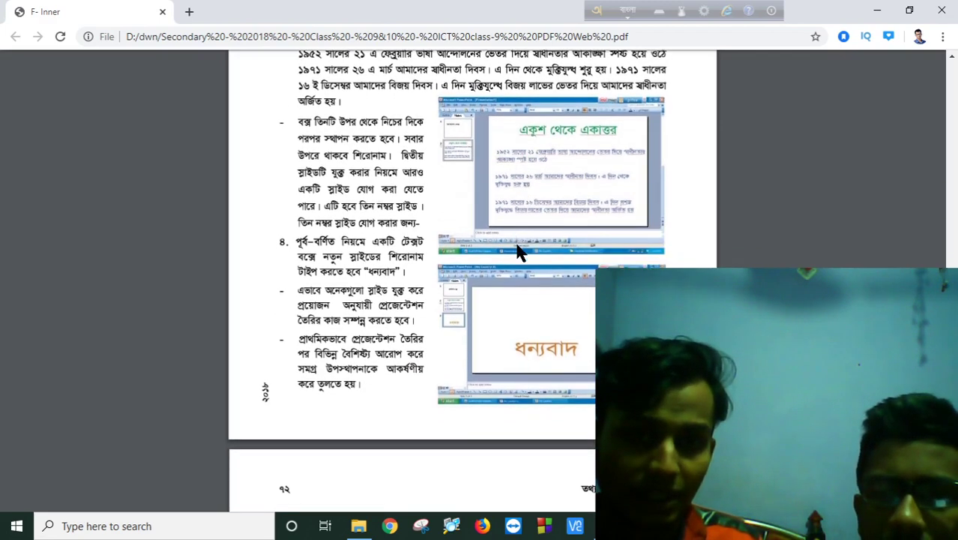
pyautogui.scroll(-2, 518, 252)
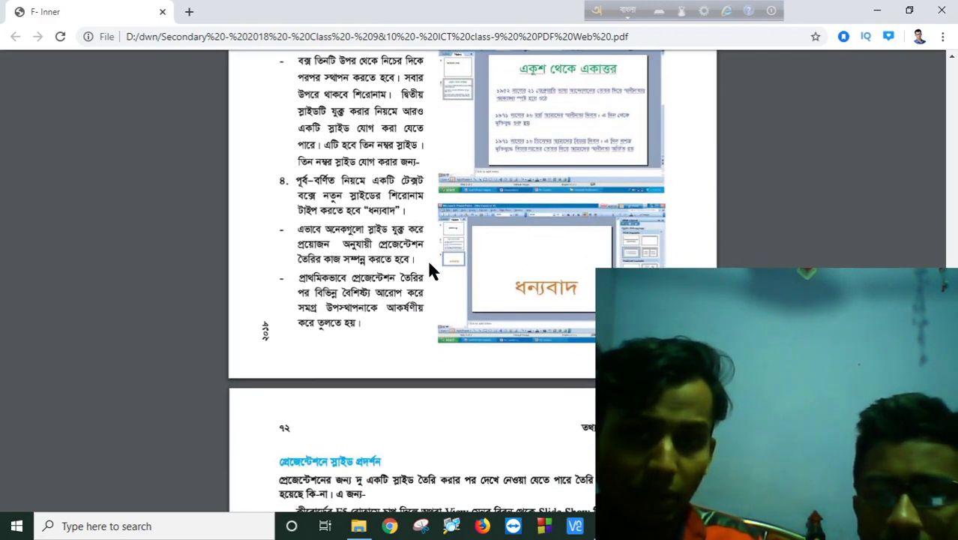
pyautogui.scroll(-2, 531, 257)
pyautogui.scroll(-3, 534, 262)
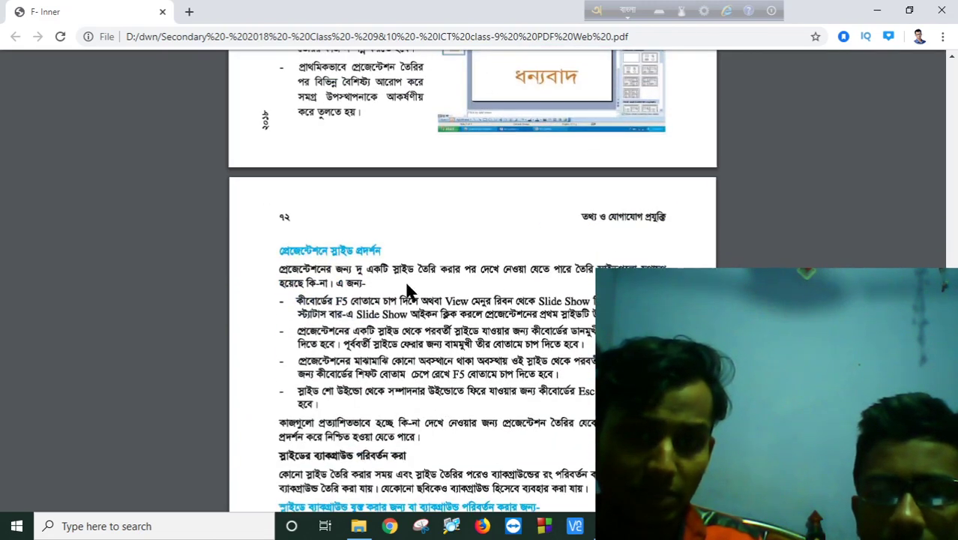
pyautogui.scroll(-3, 369, 264)
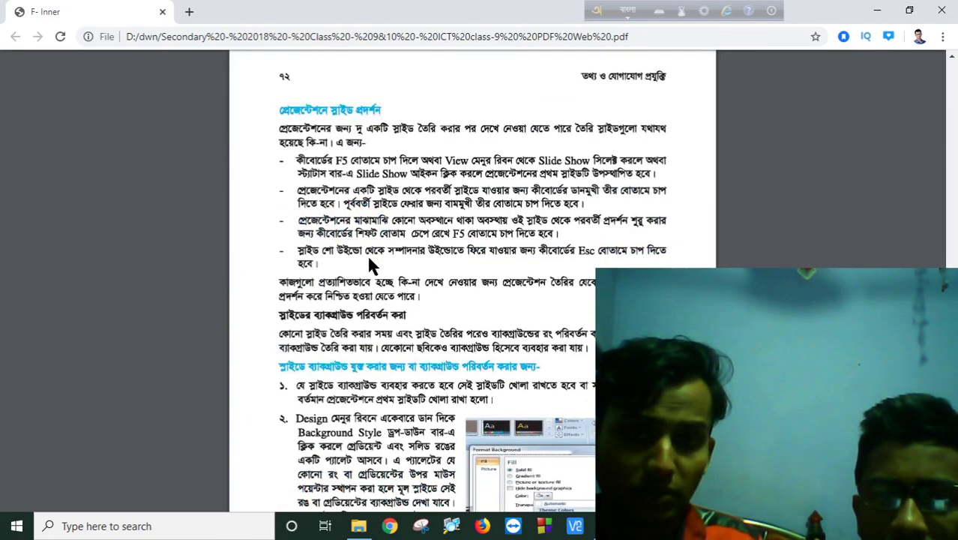
# - Review slides 1 and 2, then run the slide show from slide 1, stepping forward and back
pyautogui.hotkey('alt', 'Tab')
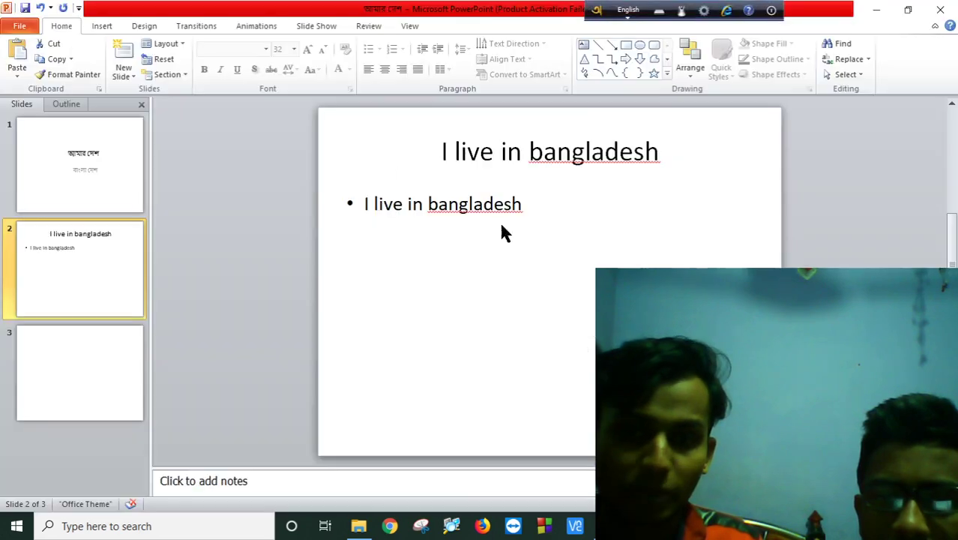
pyautogui.click(102, 150)
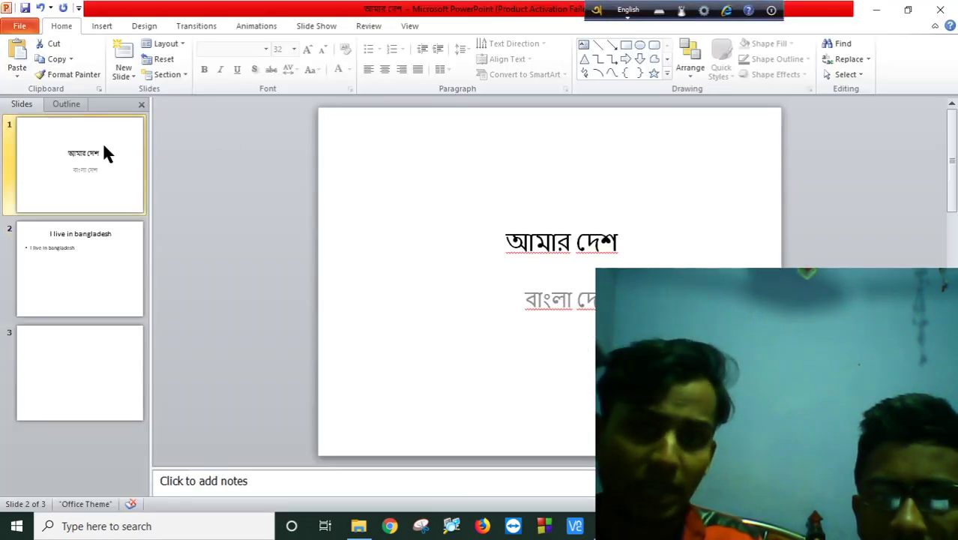
pyautogui.click(116, 270)
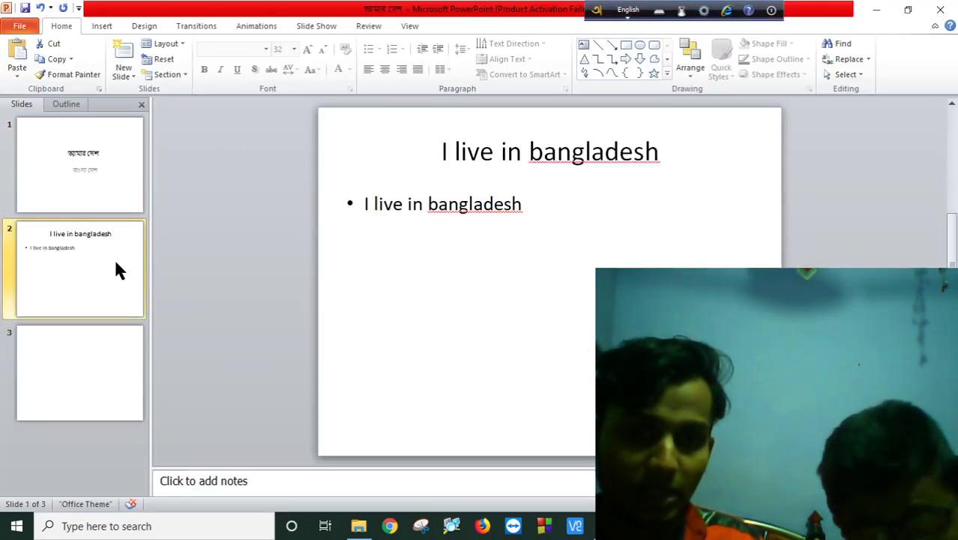
pyautogui.click(116, 164)
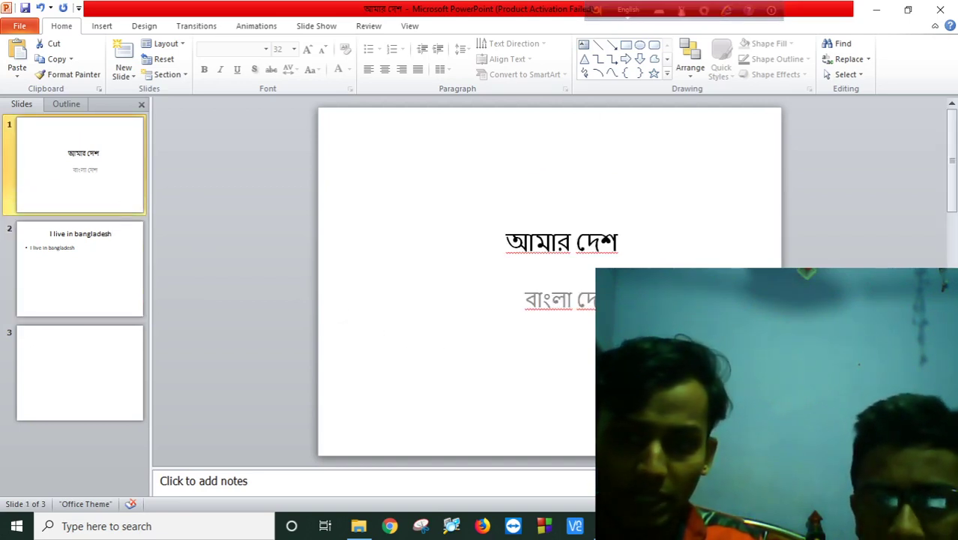
pyautogui.press('F5')
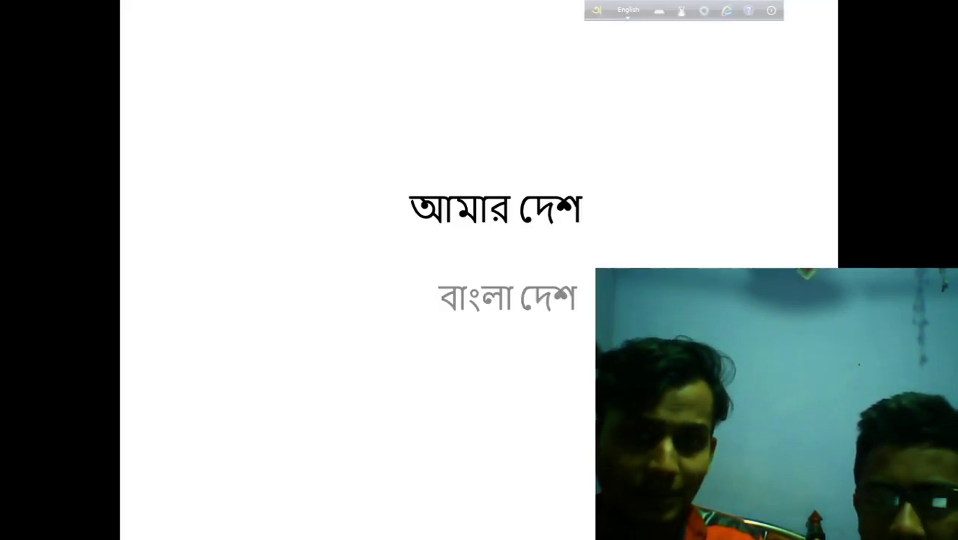
pyautogui.click(558, 216)
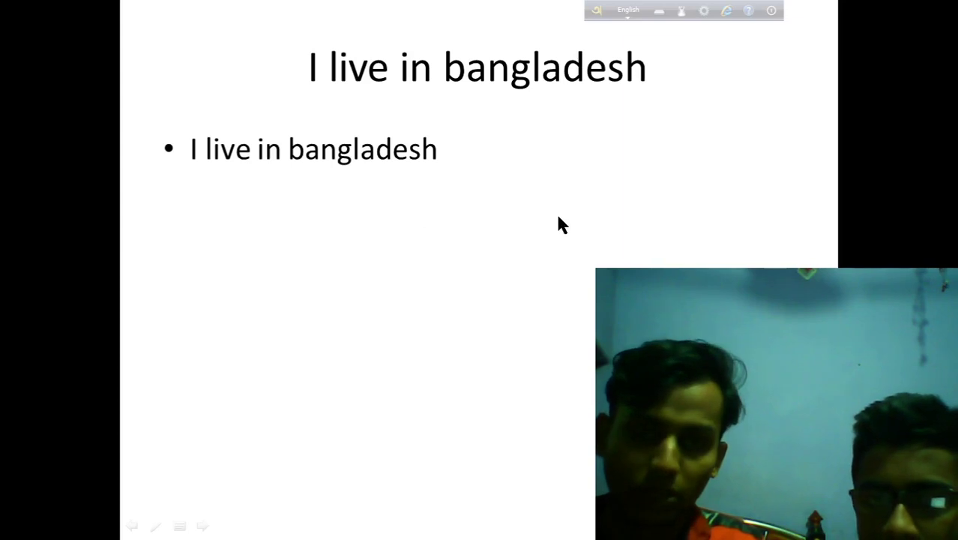
pyautogui.press('Left')
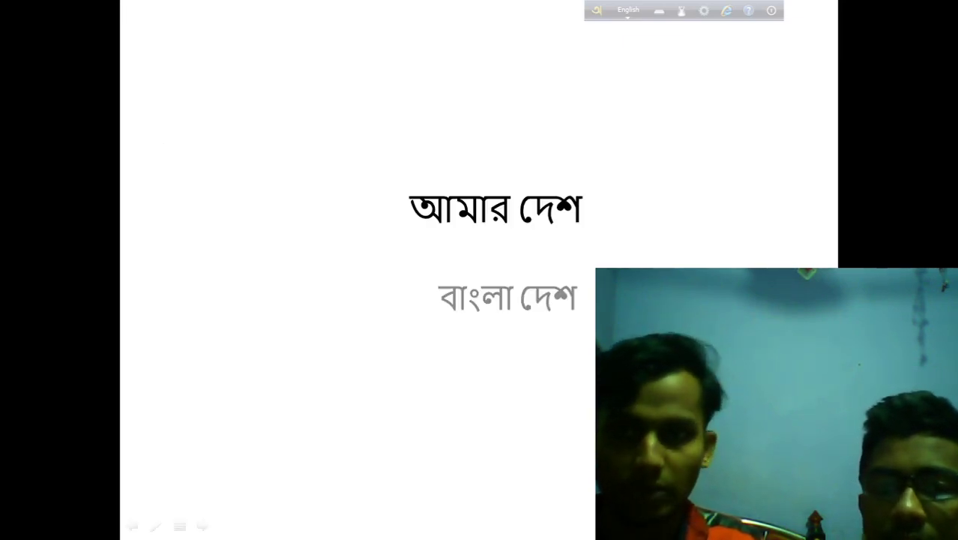
pyautogui.press('Right')
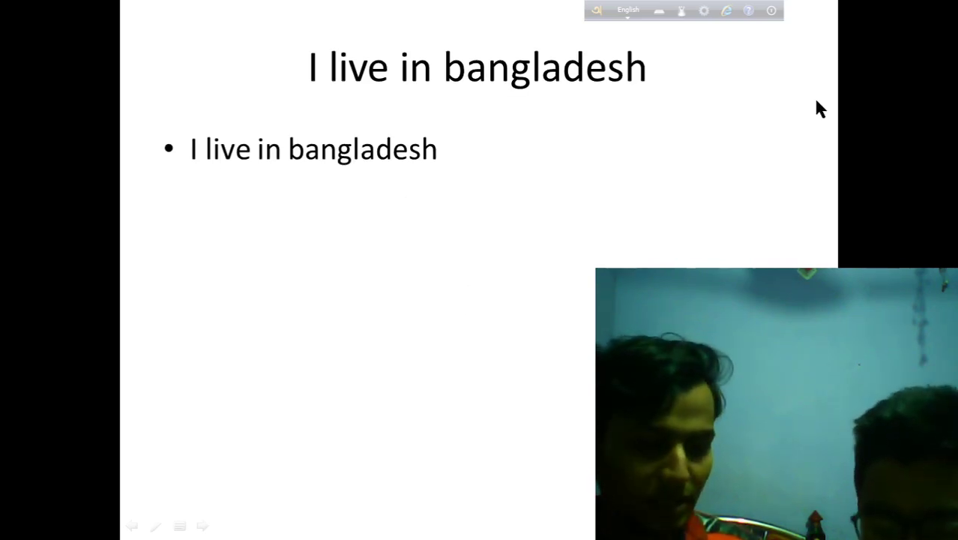
pyautogui.press('Escape')
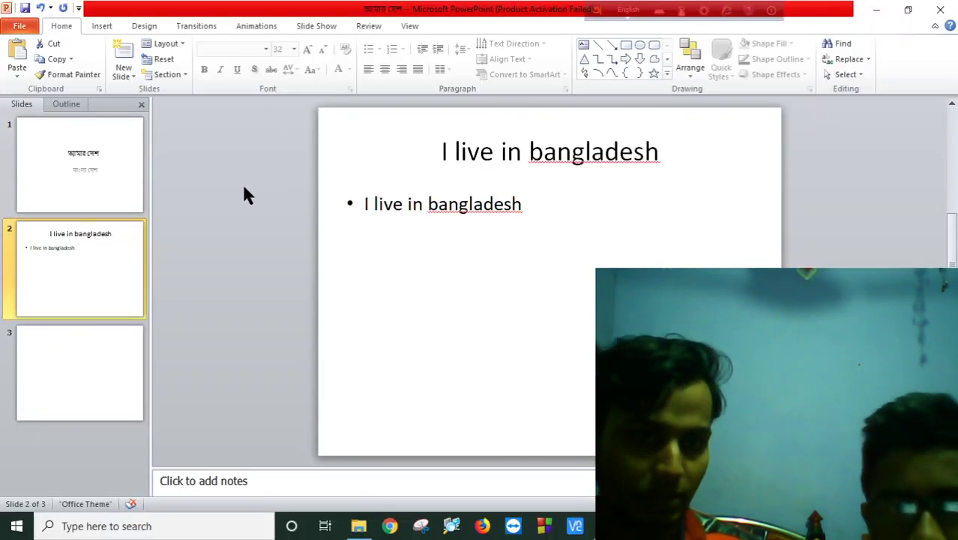
# - Check the PDF textbook, then replay the show from the start and exit at slide 3
pyautogui.hotkey('alt', 'Tab')
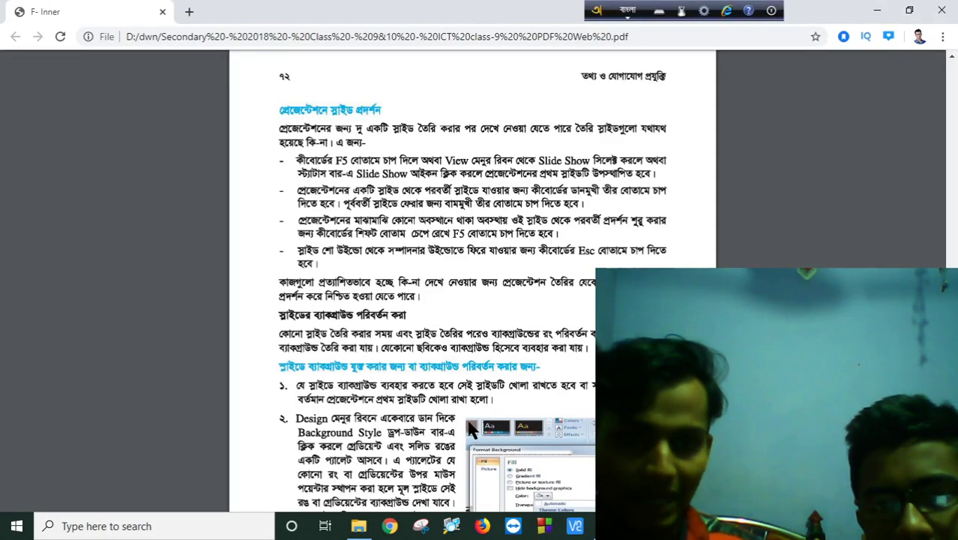
pyautogui.scroll(-3, 439, 395)
pyautogui.scroll(3, 439, 395)
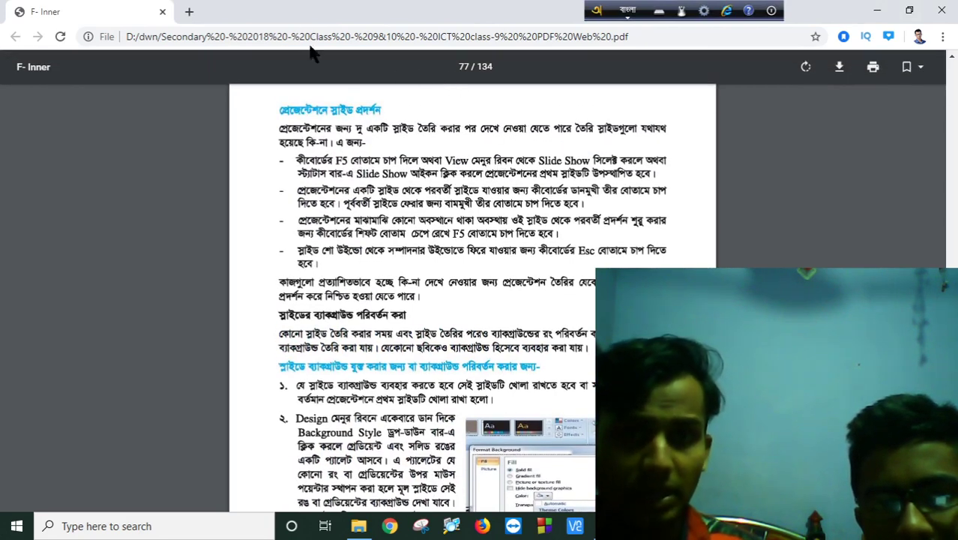
pyautogui.hotkey('alt', 'Tab')
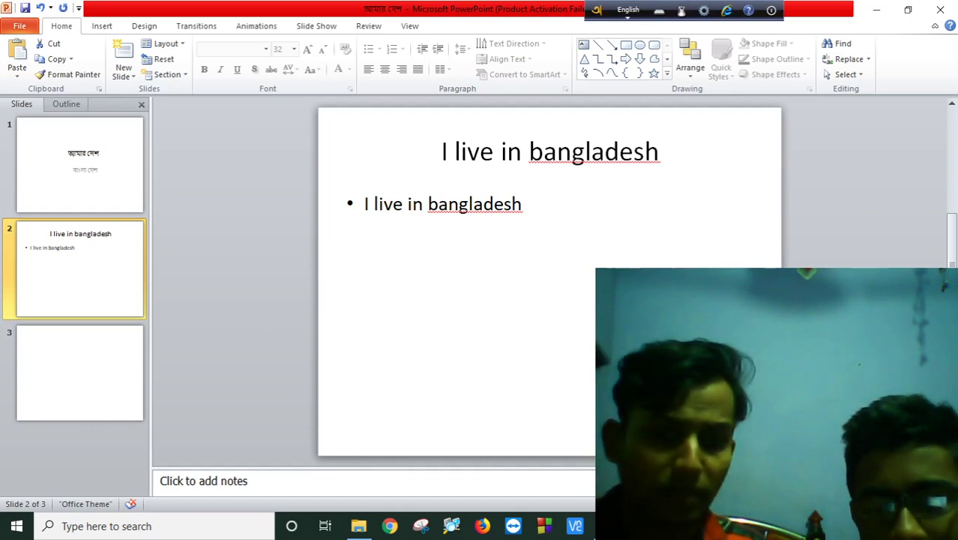
pyautogui.press('F5')
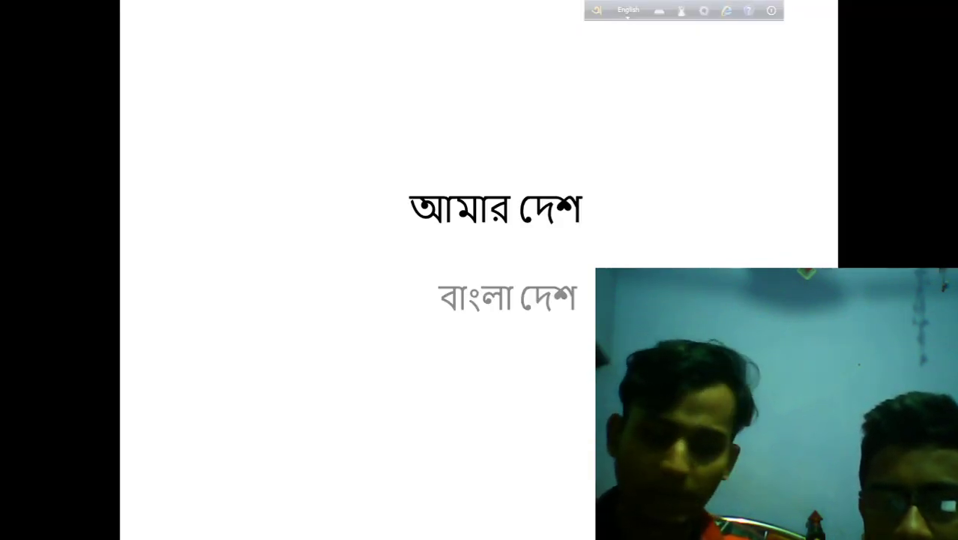
pyautogui.press('Right')
pyautogui.press('Right')
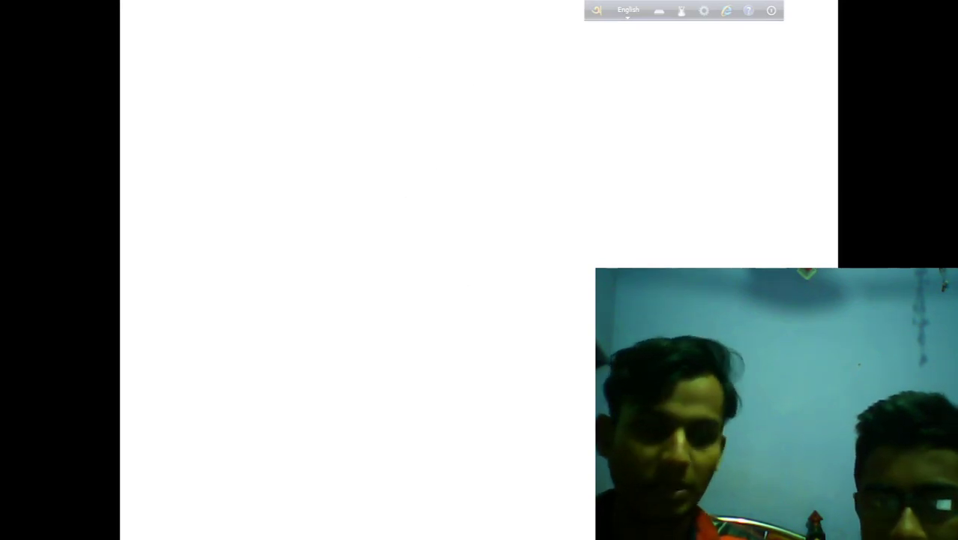
pyautogui.press('Escape')
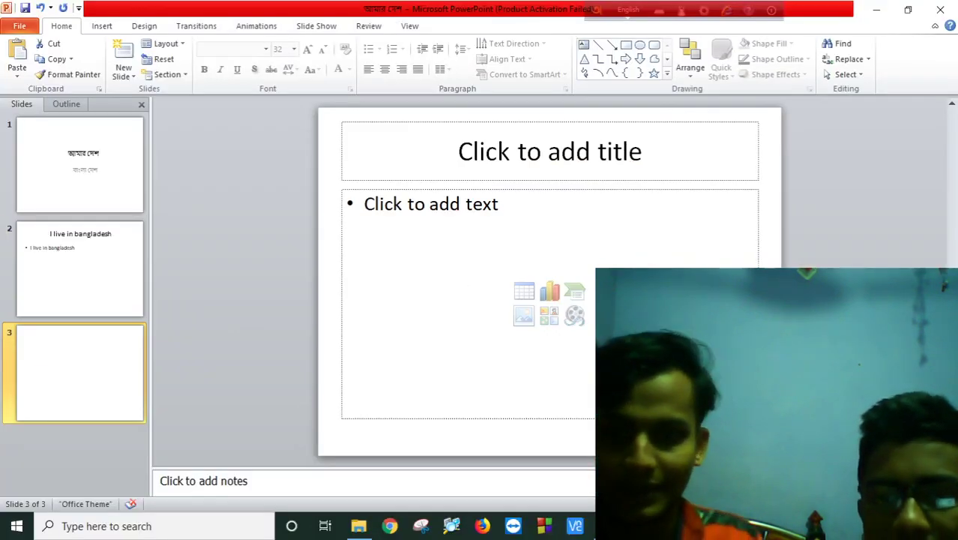
# - Consult the textbook, select slide 1's title placeholder, and bring up the Design tab's themes
pyautogui.hotkey('alt', 'Tab')
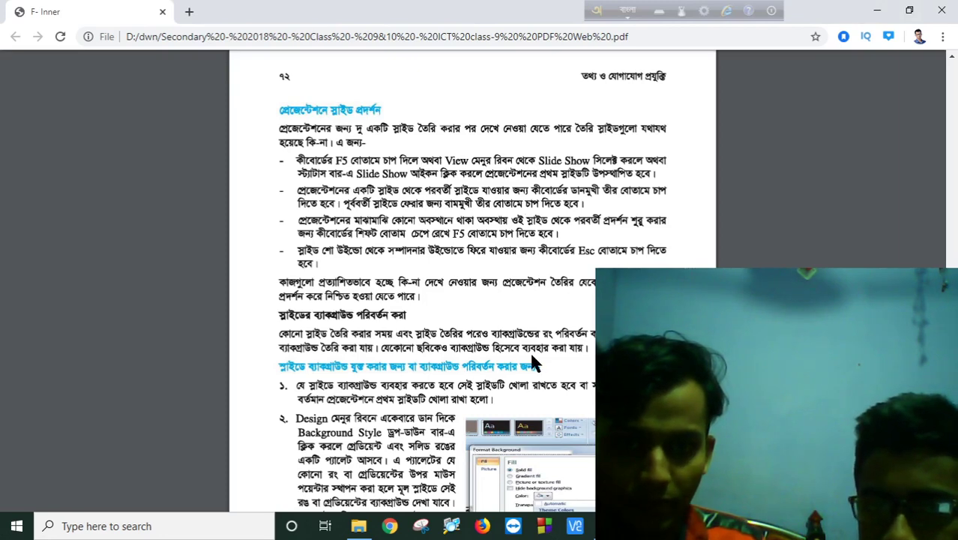
pyautogui.scroll(-1, 529, 364)
pyautogui.scroll(-2, 529, 362)
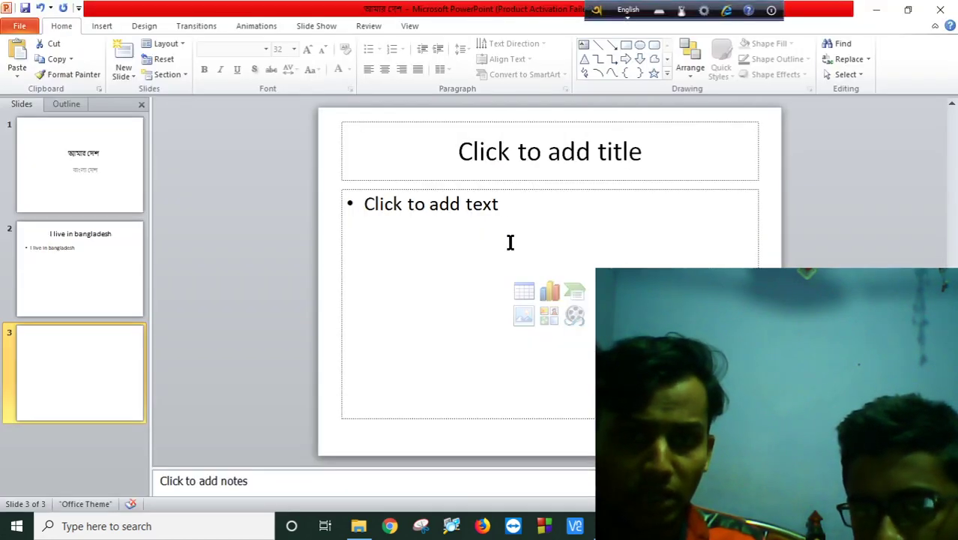
pyautogui.click(105, 154)
pyautogui.click(515, 197)
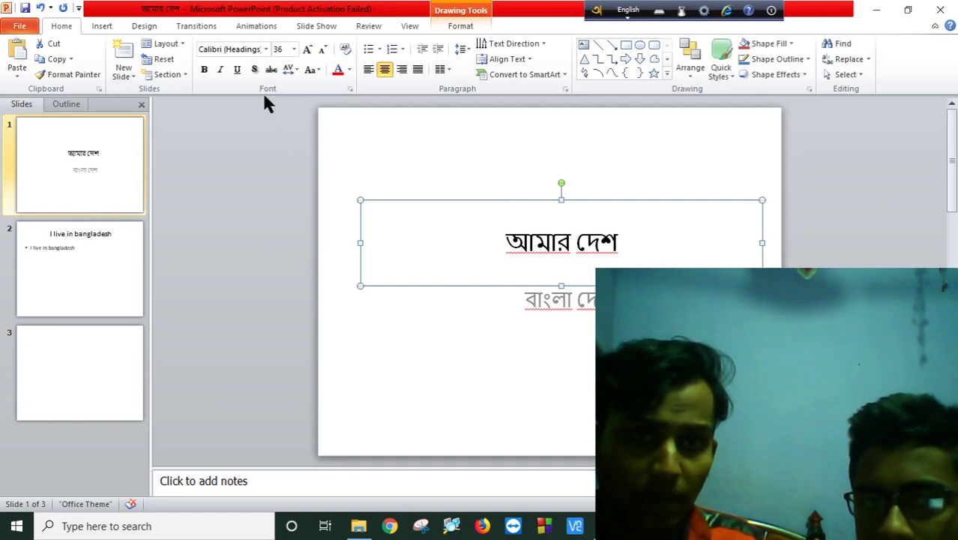
pyautogui.click(145, 27)
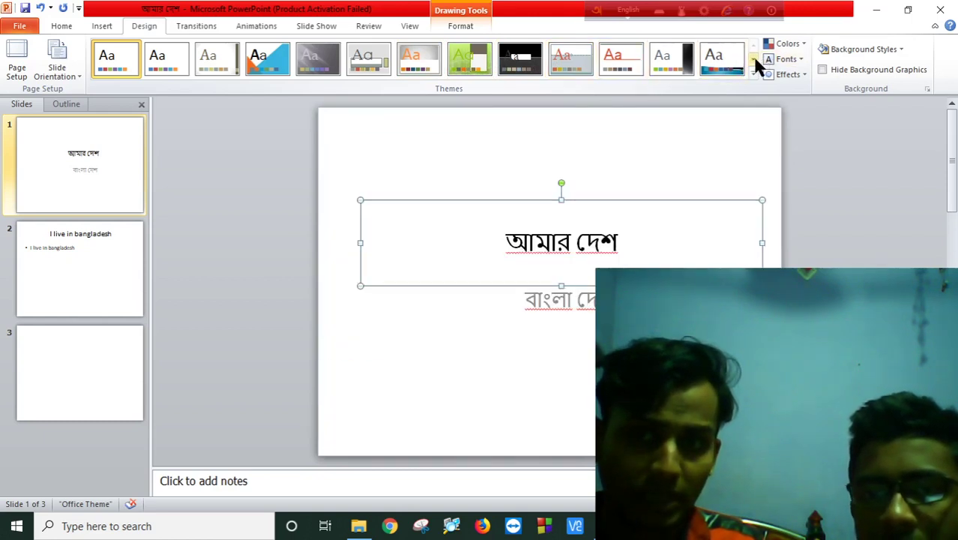
# - Apply the Flow theme to the whole deck and review slides 1–3 with it
pyautogui.click(753, 59)
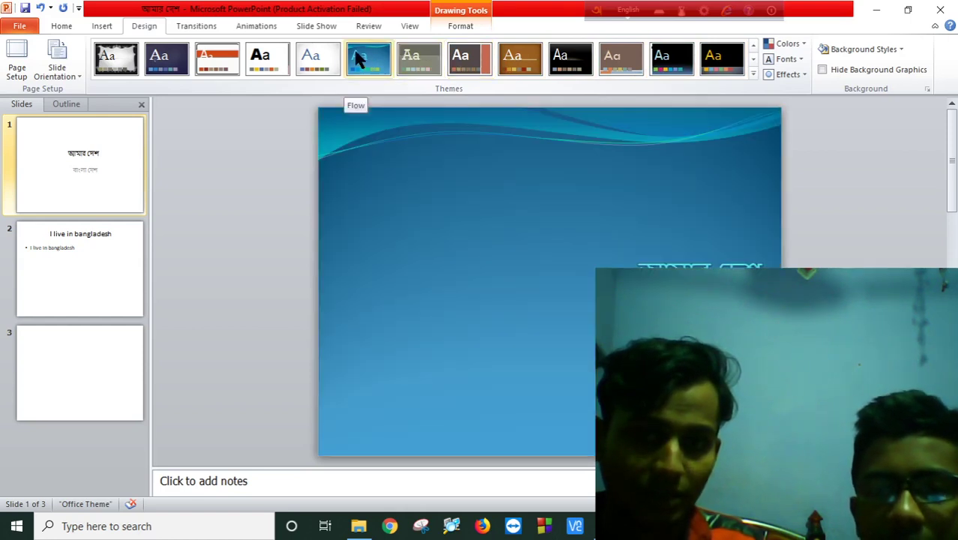
pyautogui.click(358, 60)
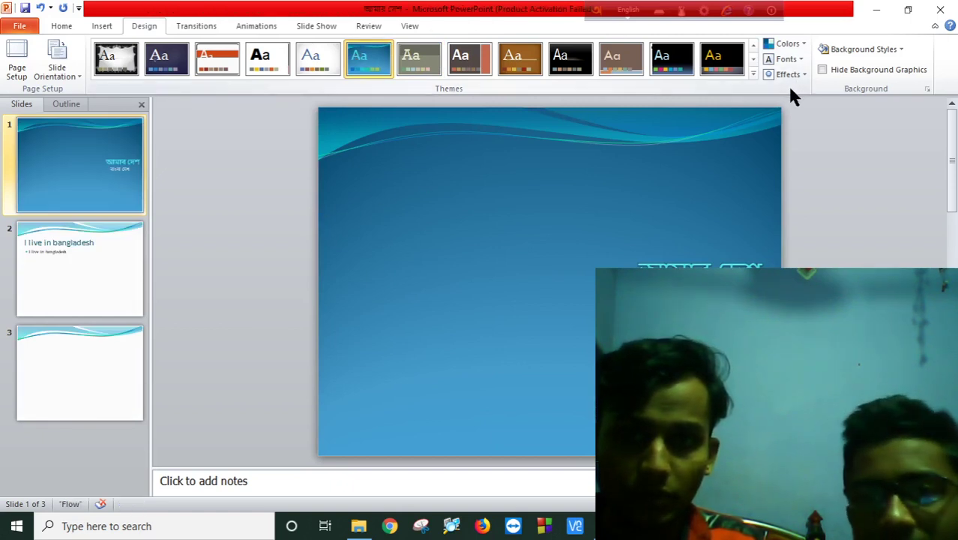
pyautogui.click(90, 364)
pyautogui.click(104, 268)
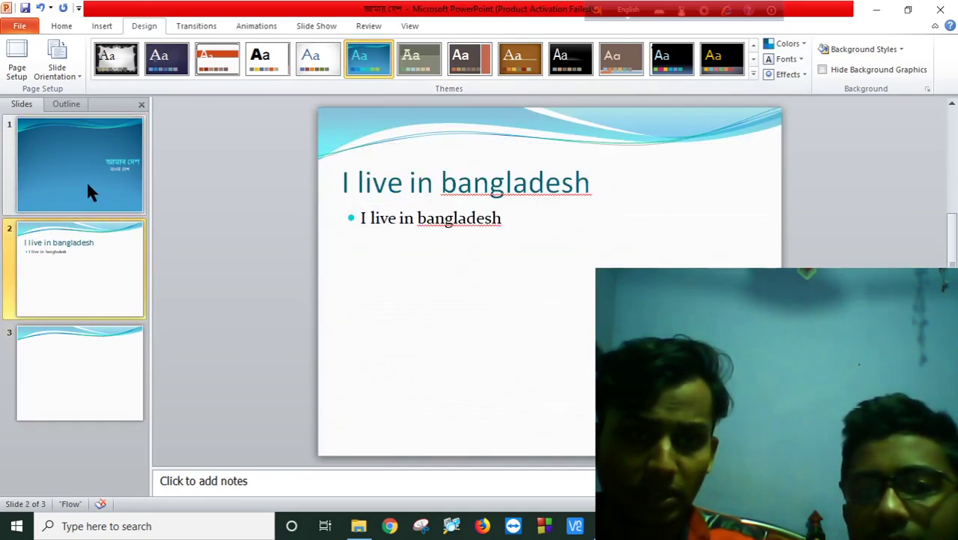
pyautogui.click(87, 183)
pyautogui.click(102, 263)
pyautogui.click(89, 374)
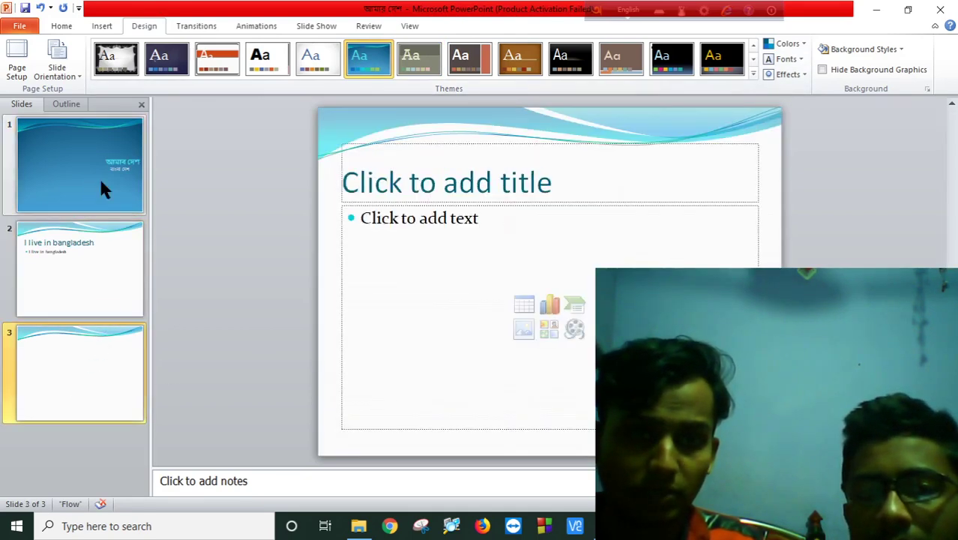
pyautogui.click(103, 184)
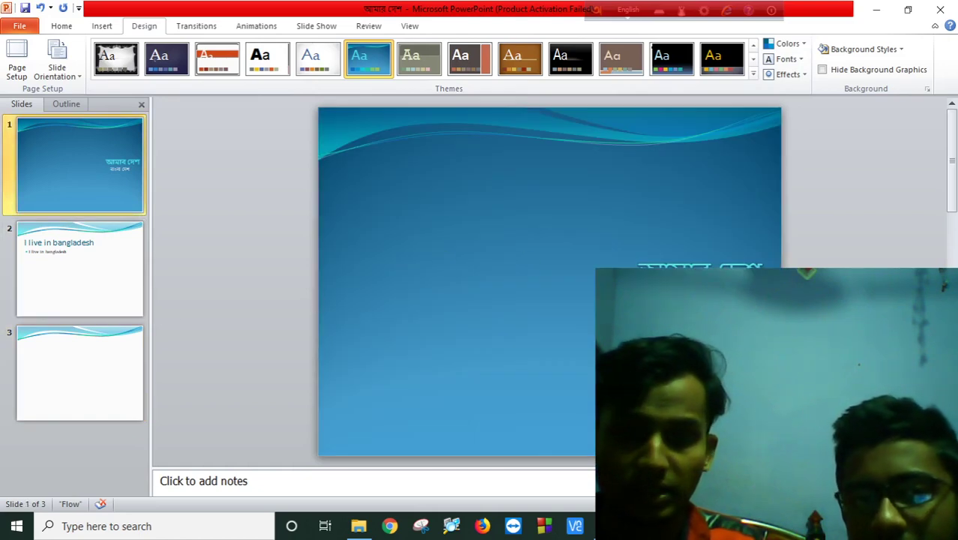
pyautogui.hotkey('alt', 'Tab')
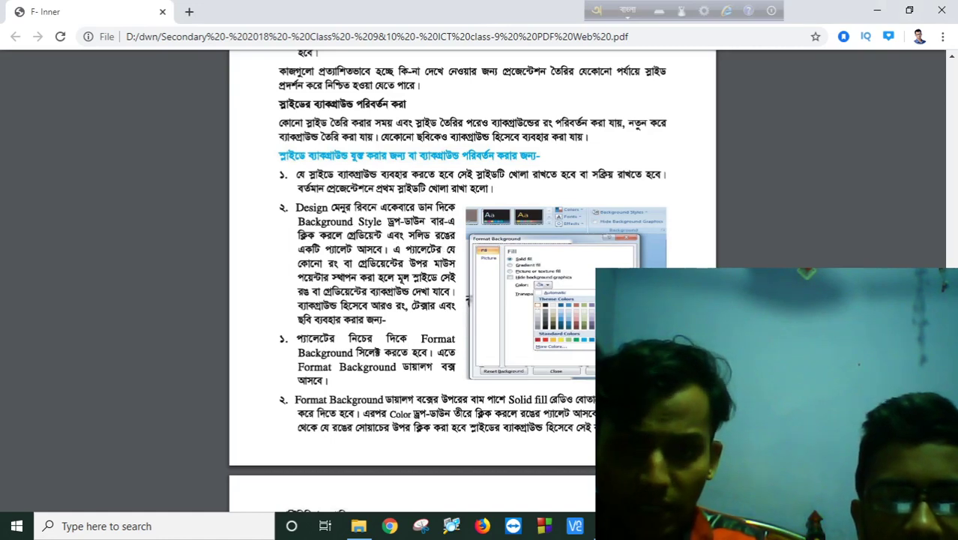
# - Switch slide 1's background to Solid fill via Background Styles > Format Background
pyautogui.hotkey('alt', 'Tab')
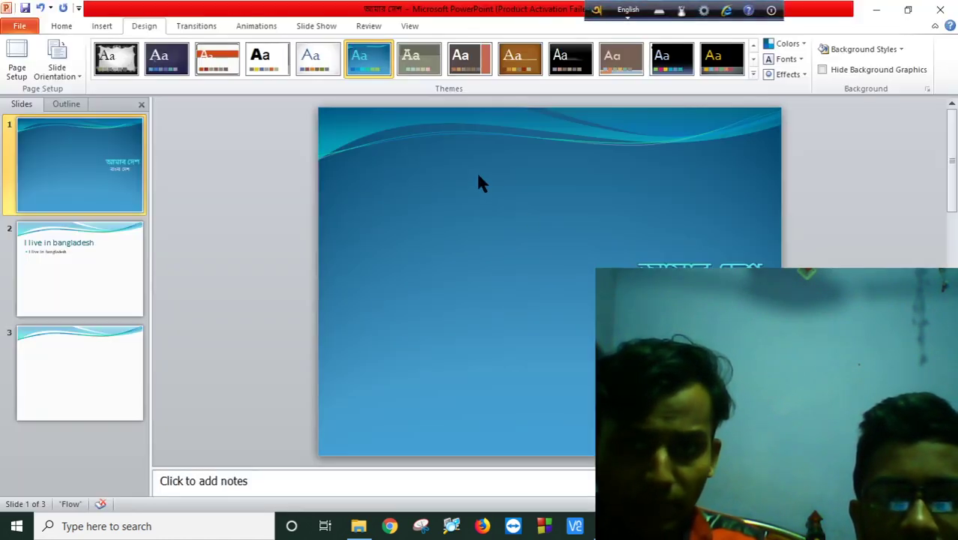
pyautogui.click(899, 49)
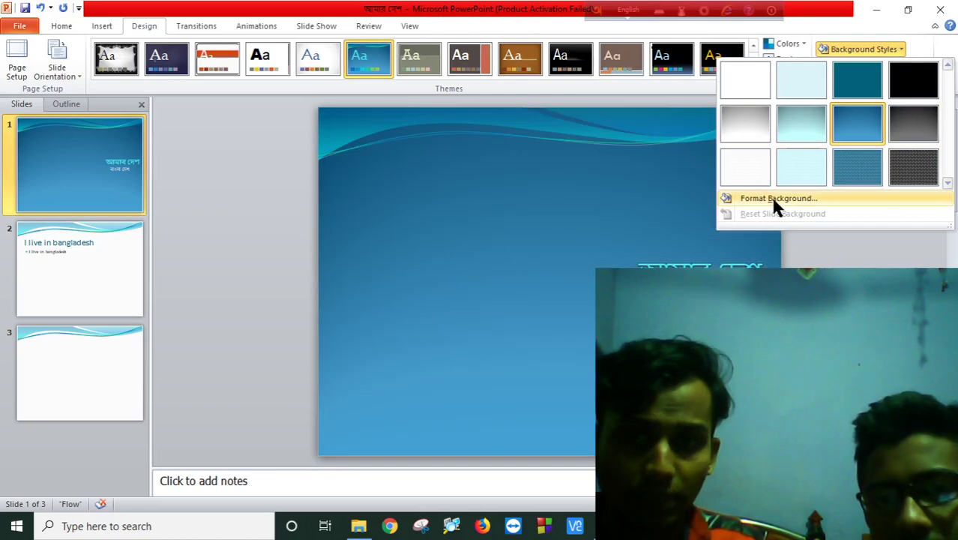
pyautogui.click(777, 199)
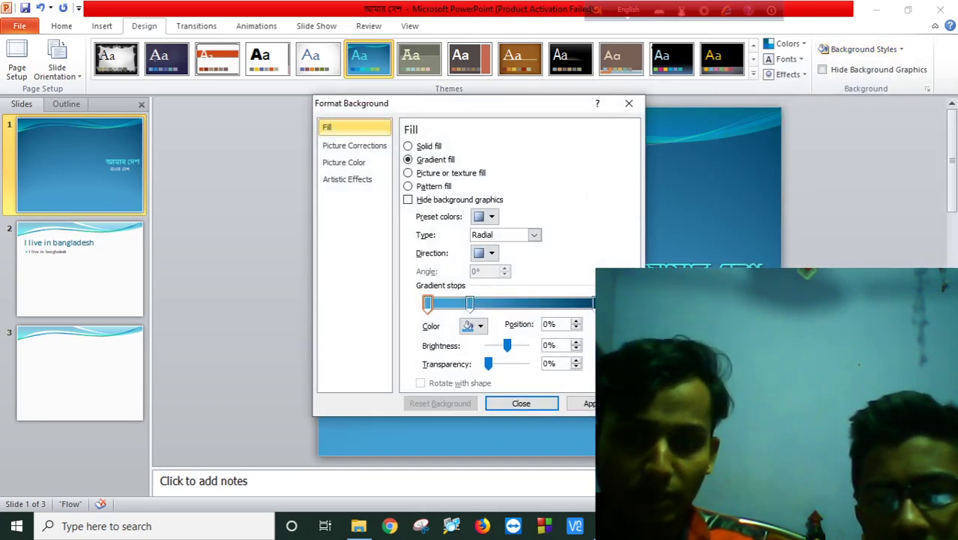
pyautogui.hotkey('alt', 'Tab')
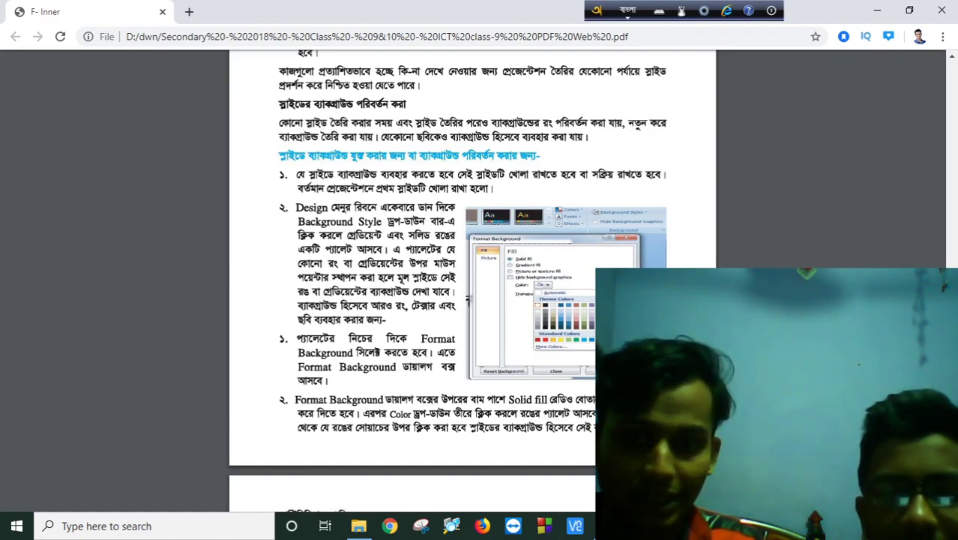
pyautogui.hotkey('alt', 'Tab')
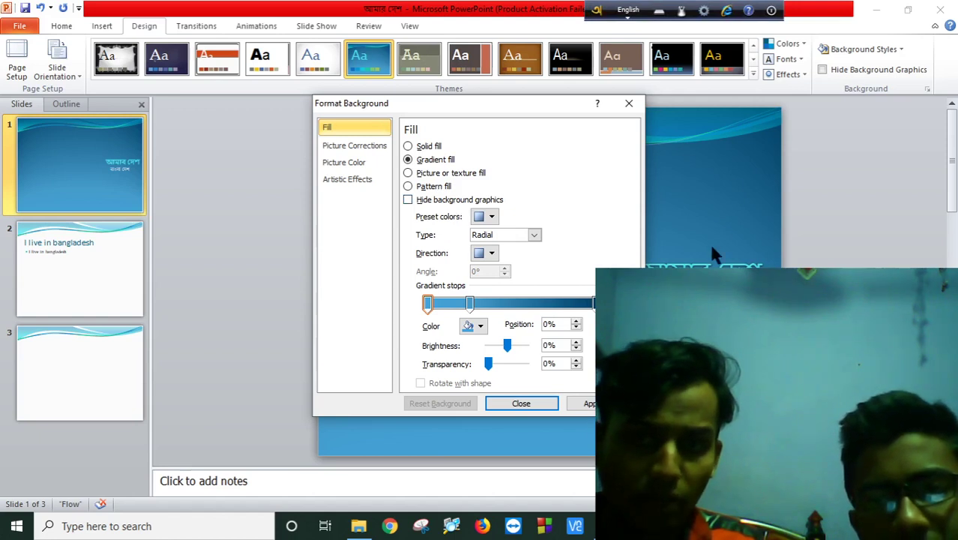
pyautogui.click(408, 146)
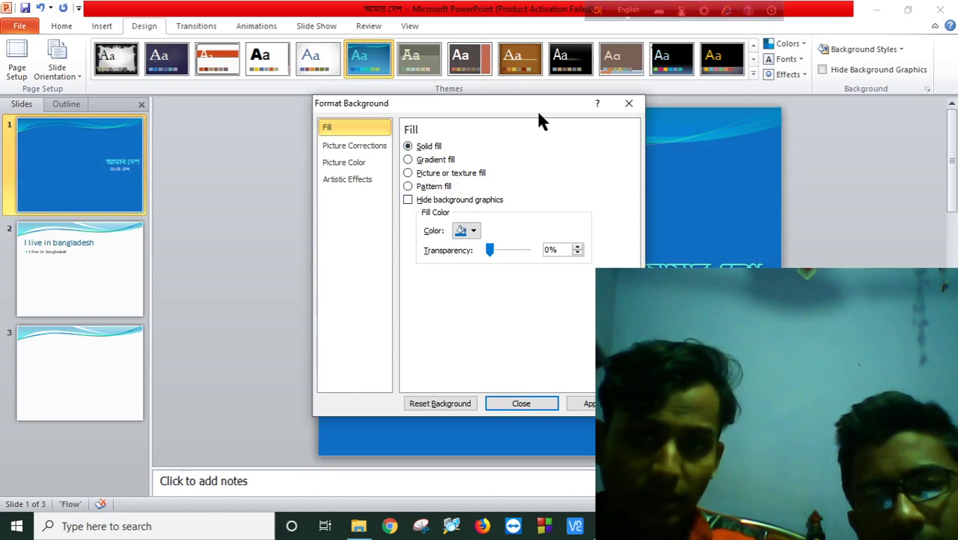
pyautogui.moveTo(523, 111); pyautogui.dragTo(709, 197)
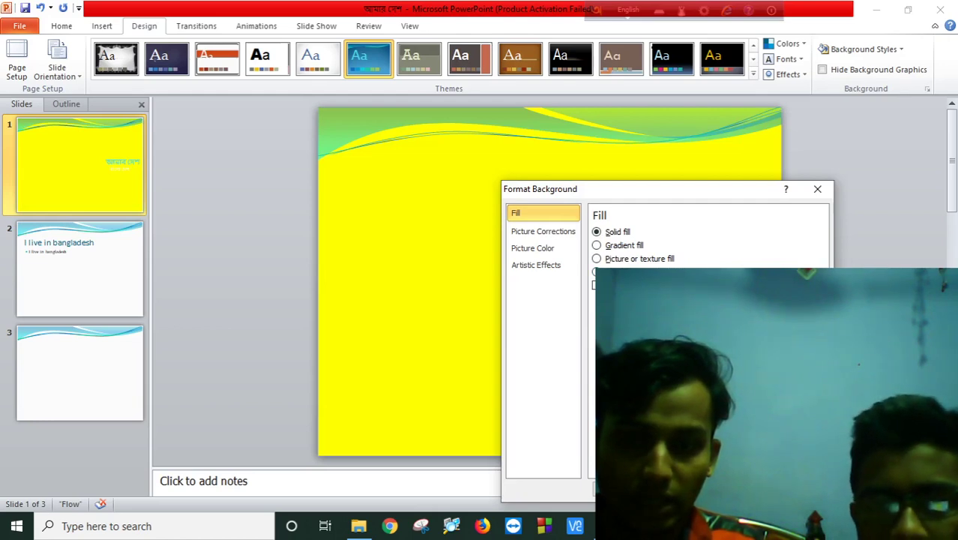
pyautogui.hotkey('alt', 'Tab')
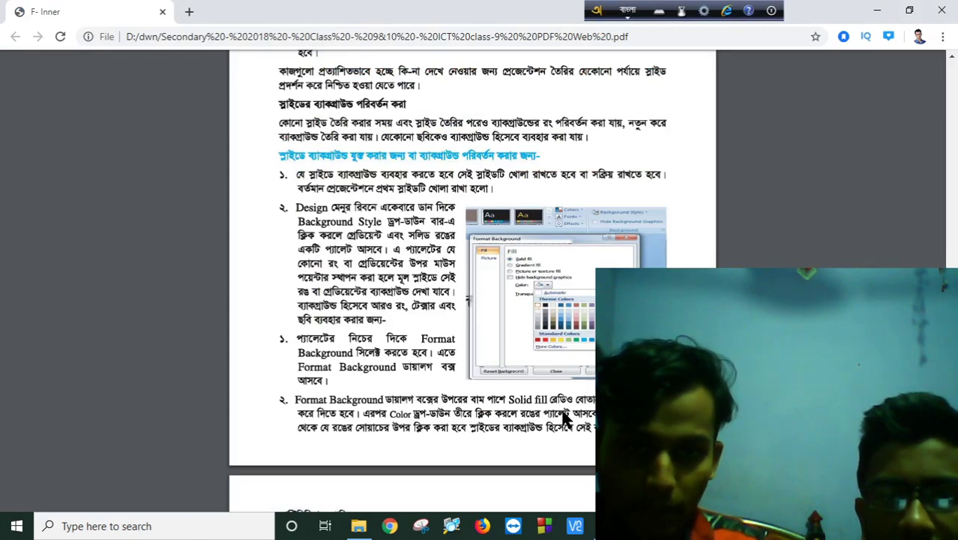
pyautogui.scroll(-3, 564, 418)
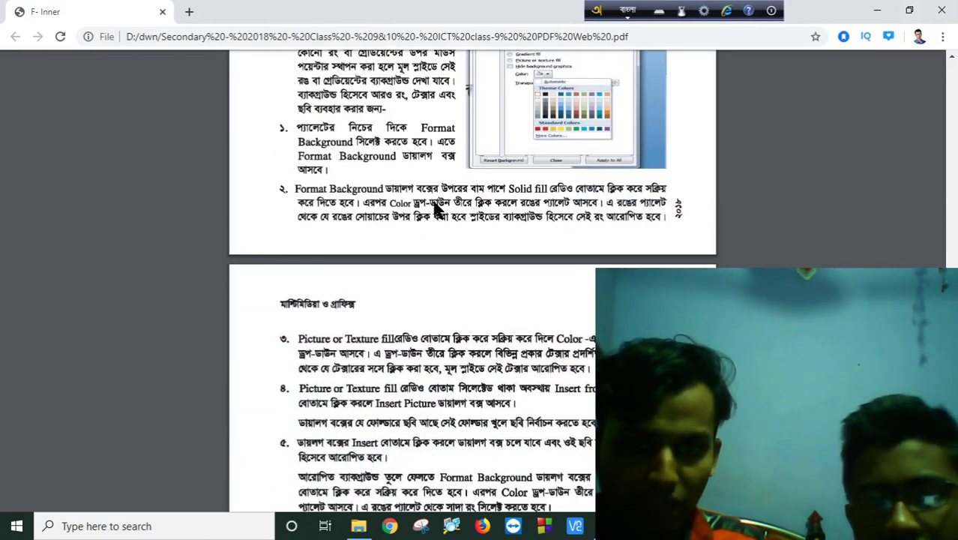
pyautogui.hotkey('alt', 'Tab')
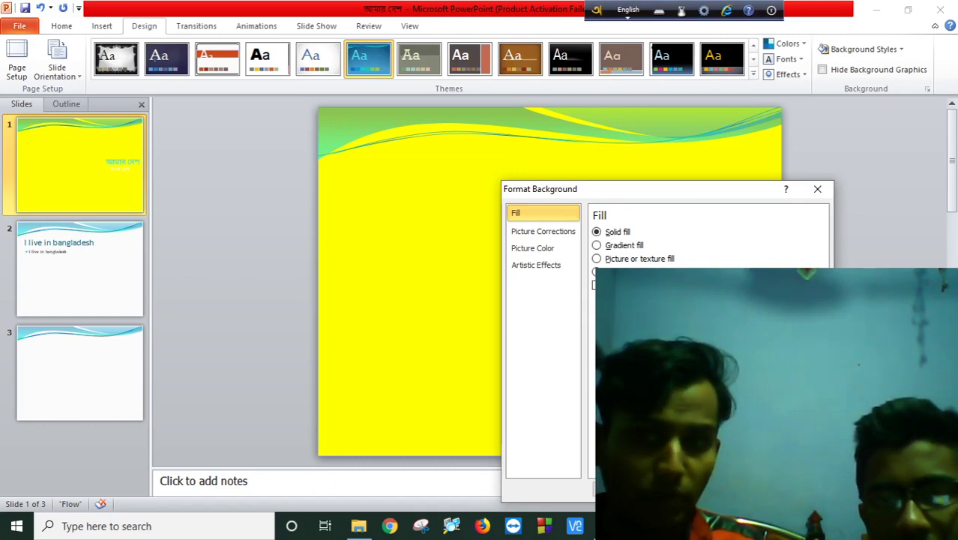
pyautogui.click(801, 43)
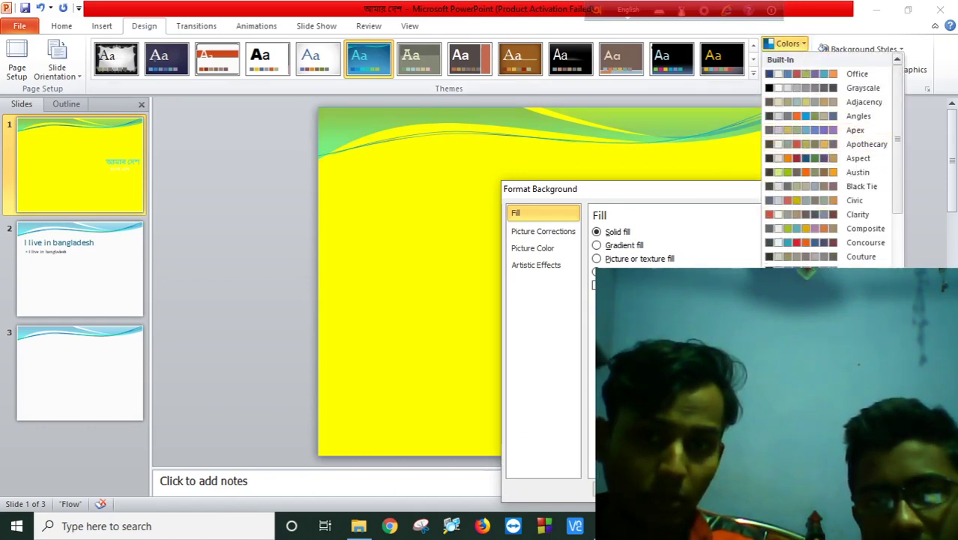
pyautogui.click(685, 150)
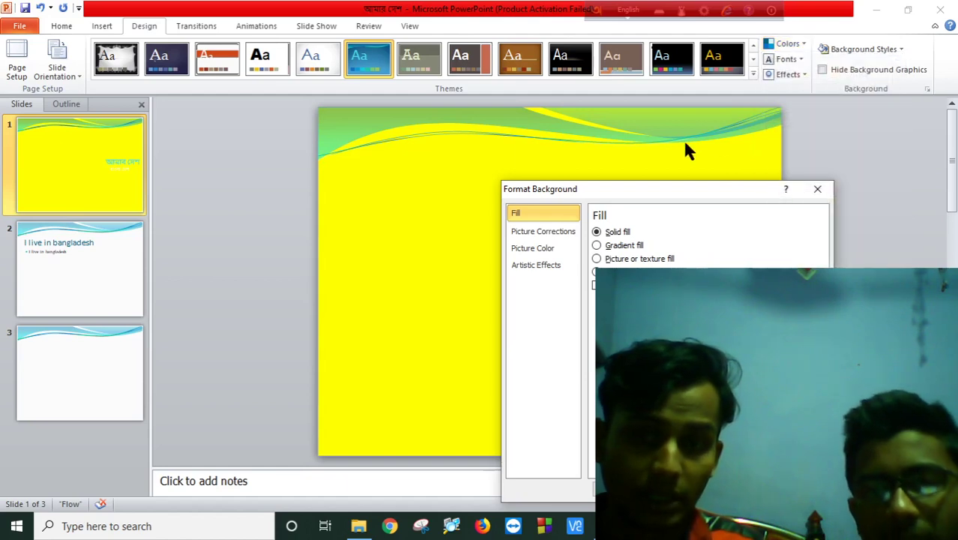
pyautogui.moveTo(745, 191)
pyautogui.mouseDown()
pyautogui.moveTo(707, 375)
pyautogui.moveTo(663, 185)
pyautogui.mouseUp()
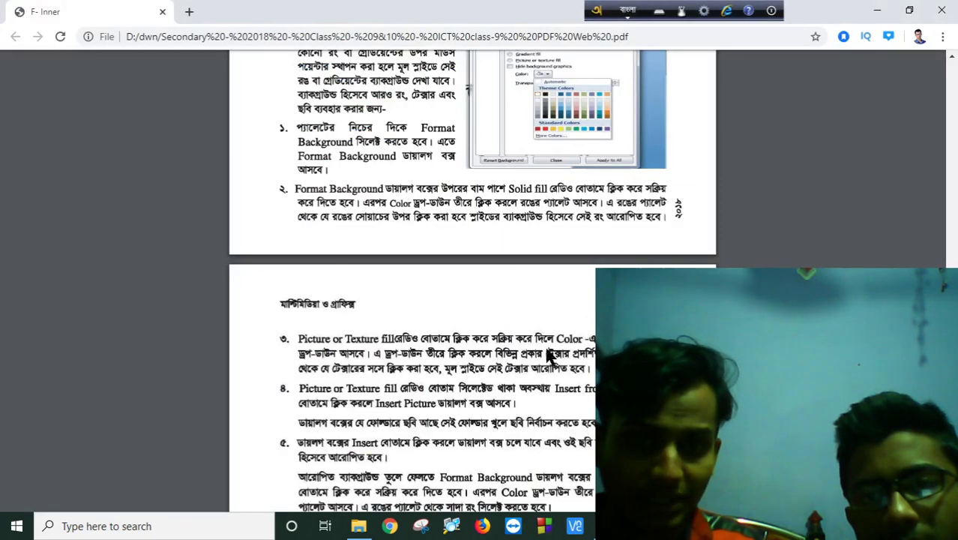
pyautogui.scroll(-3, 353, 248)
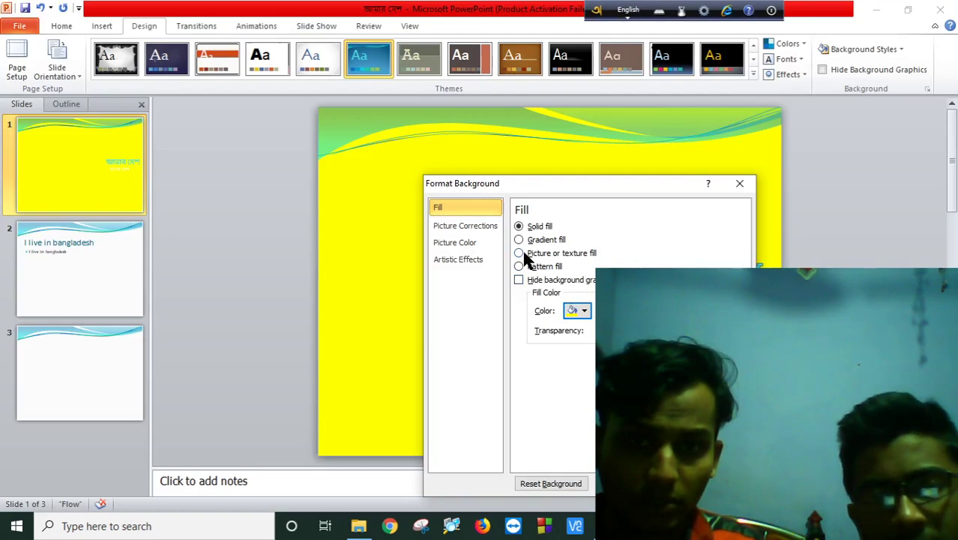
# - Give slide 1 a Green marble texture background and close the Format Background window
pyautogui.click(524, 254)
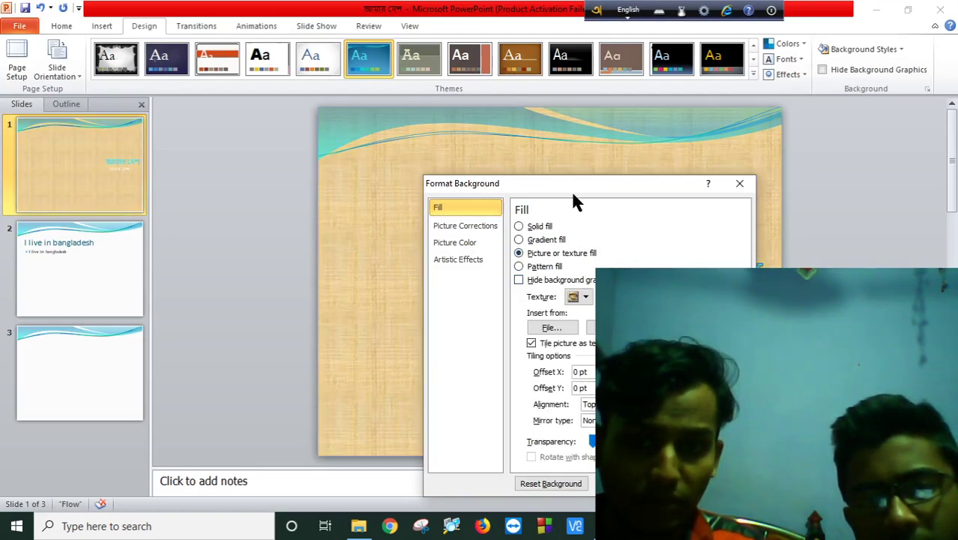
pyautogui.moveTo(574, 201); pyautogui.dragTo(418, 168)
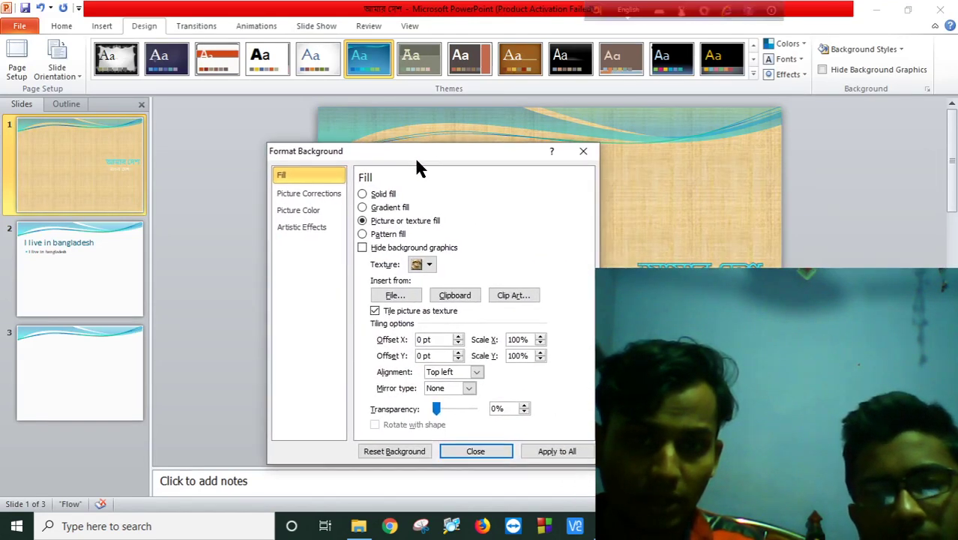
pyautogui.click(429, 264)
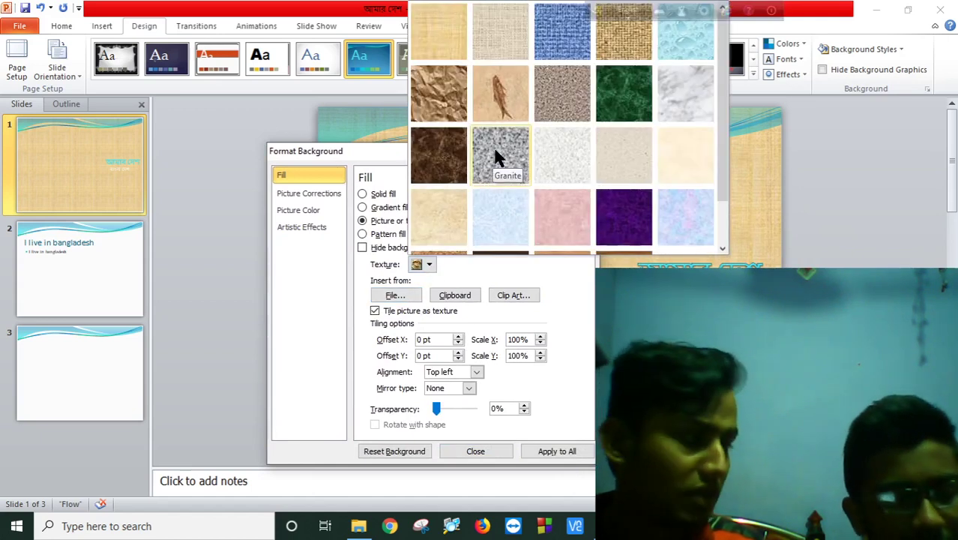
pyautogui.click(621, 88)
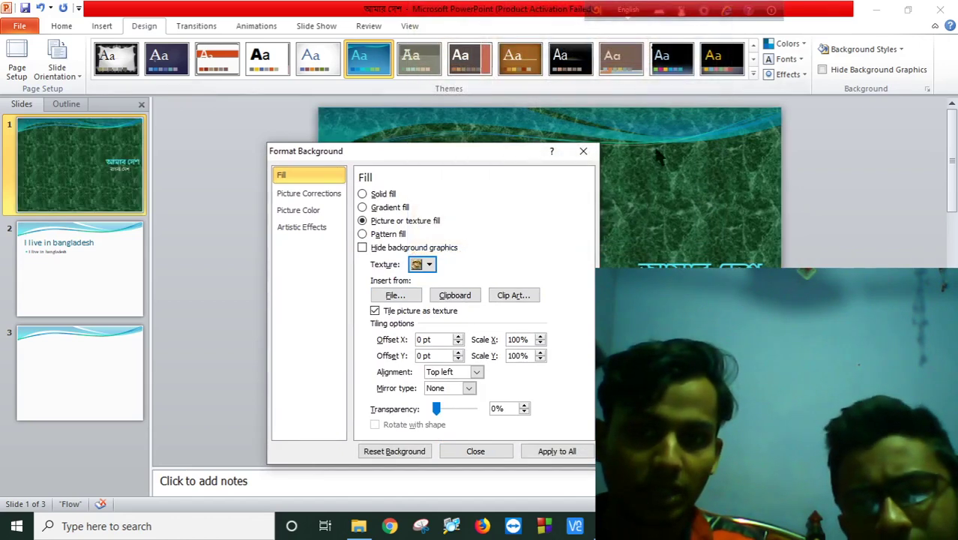
pyautogui.click(589, 155)
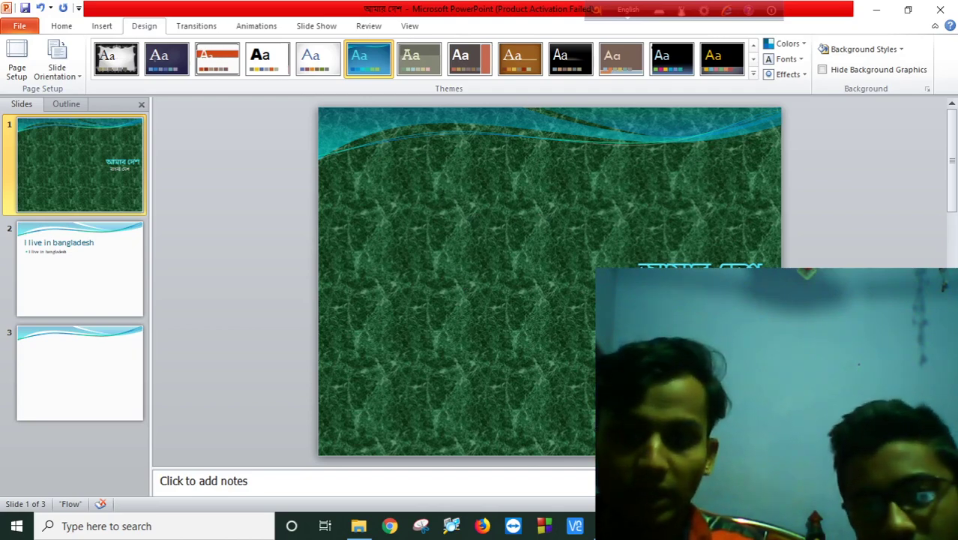
pyautogui.hotkey('alt', 'Tab')
pyautogui.scroll(-3, 575, 338)
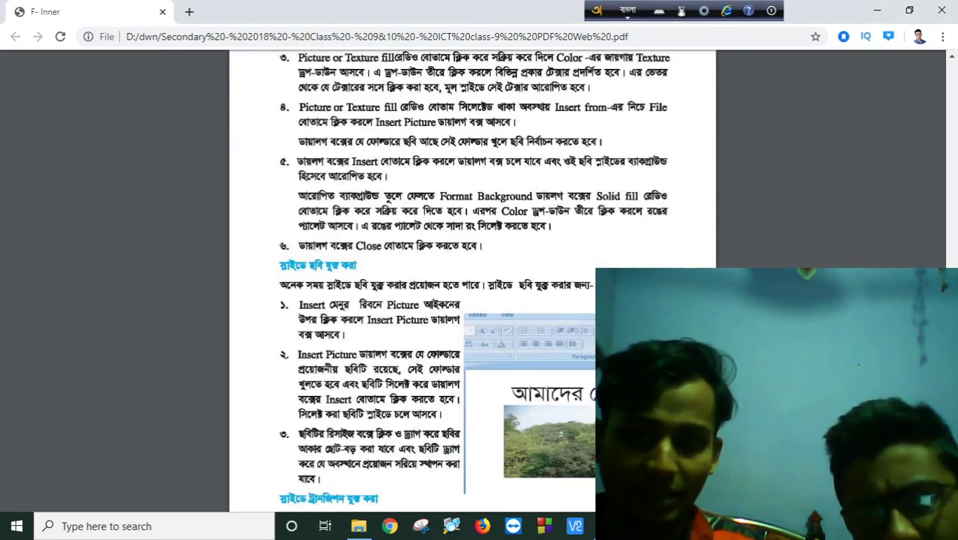
pyautogui.hotkey('alt', 'Tab')
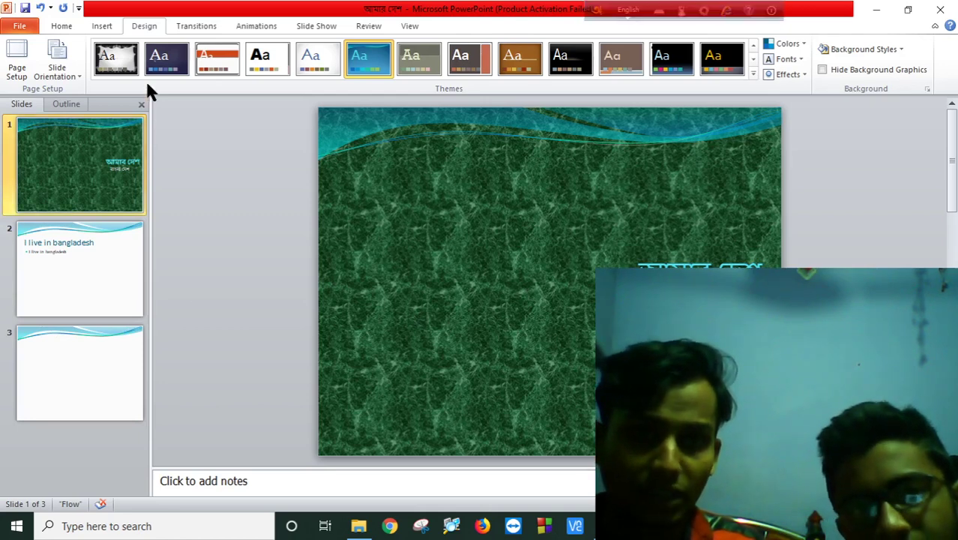
# - Insert the Desktop picture 'fg' onto slide 1, backing out of an accidental Photo Album
pyautogui.click(94, 26)
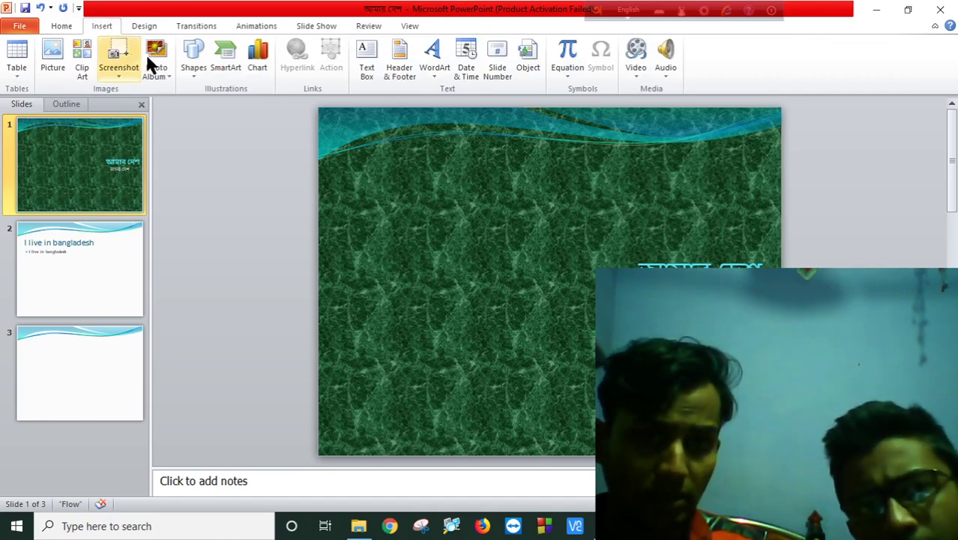
pyautogui.click(163, 67)
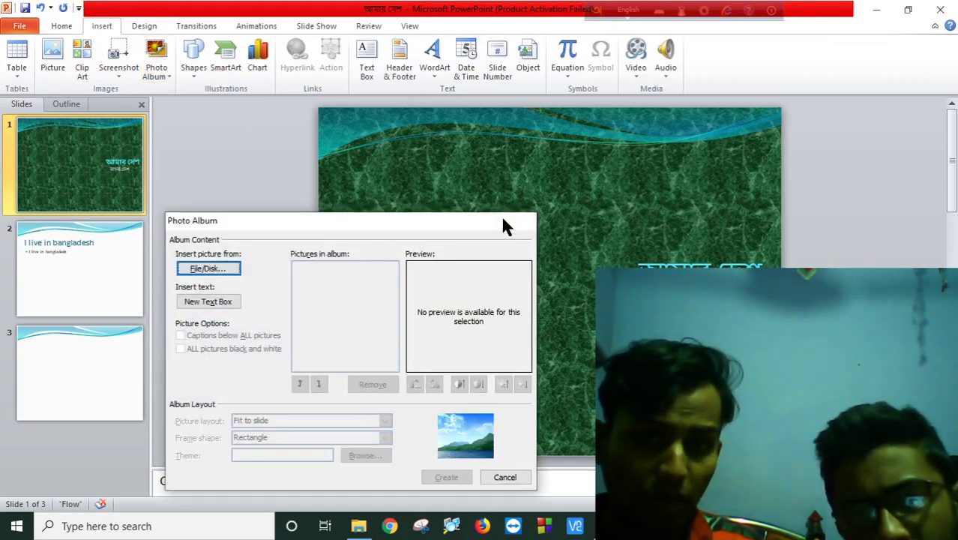
pyautogui.click(504, 225)
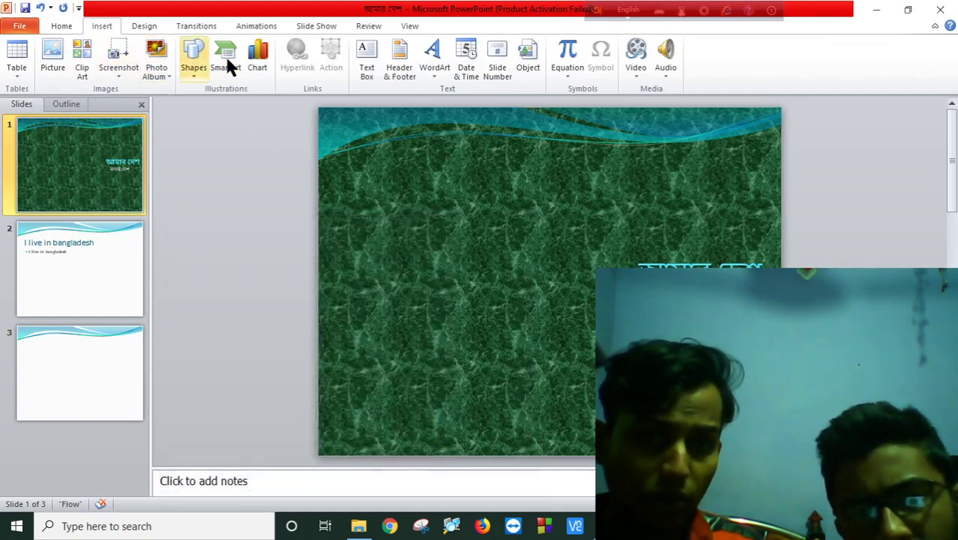
pyautogui.click(58, 55)
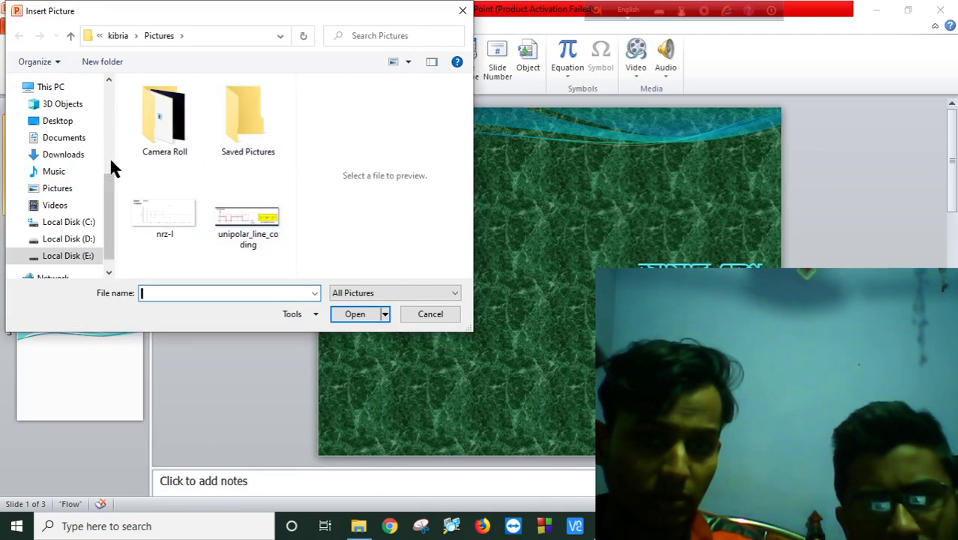
pyautogui.click(79, 122)
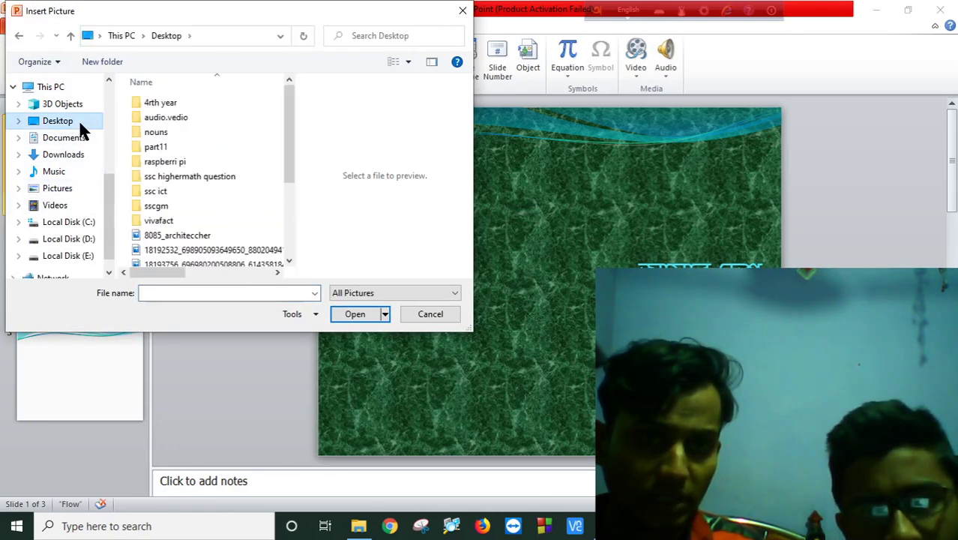
pyautogui.scroll(-3, 242, 128)
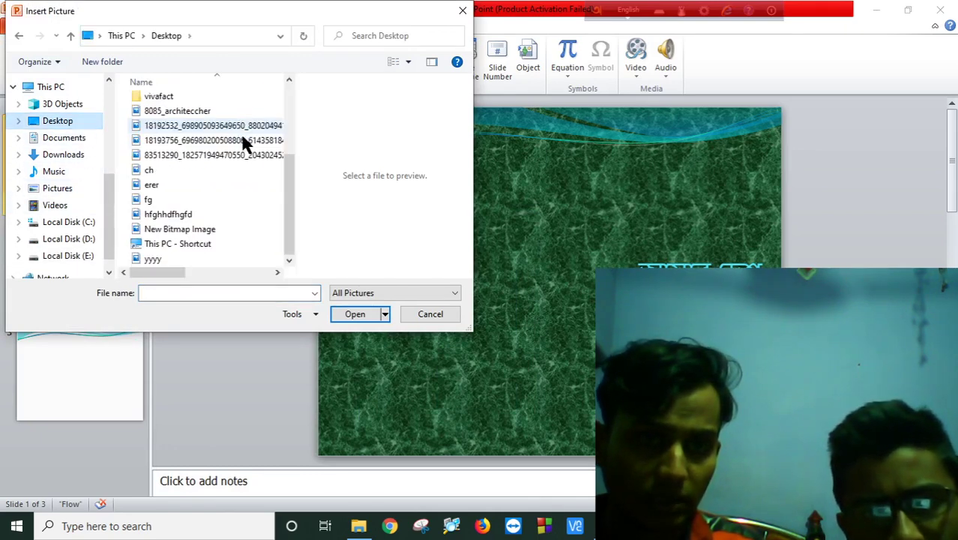
pyautogui.doubleClick(177, 200)
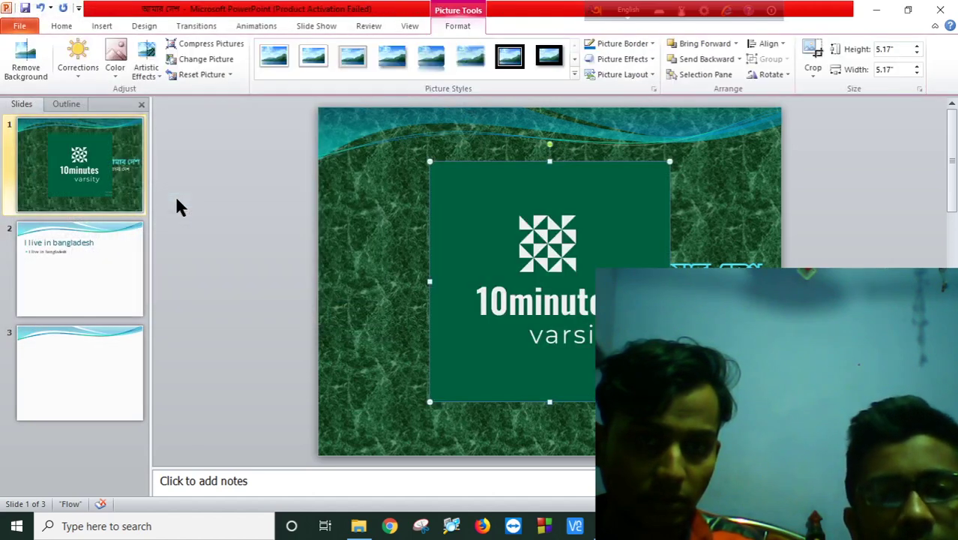
# - Move the logo picture down near the bottom of the title slide
pyautogui.moveTo(488, 218); pyautogui.dragTo(422, 248)
pyautogui.click(460, 191)
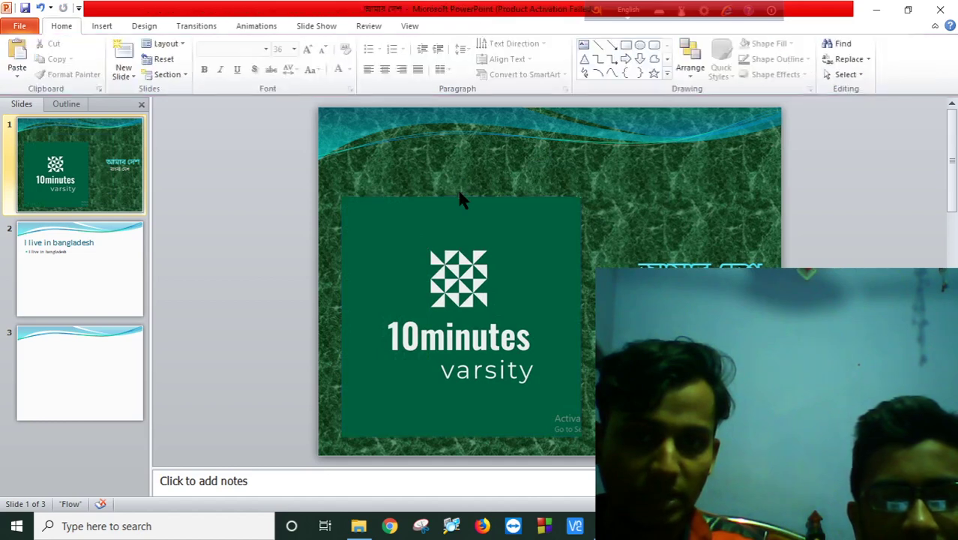
pyautogui.moveTo(460, 198); pyautogui.dragTo(461, 339)
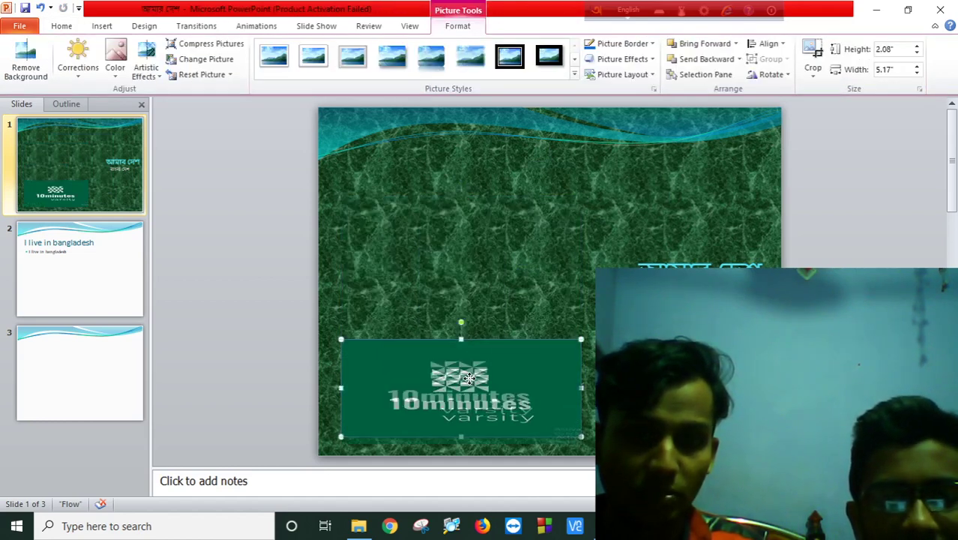
pyautogui.moveTo(469, 378); pyautogui.dragTo(516, 367)
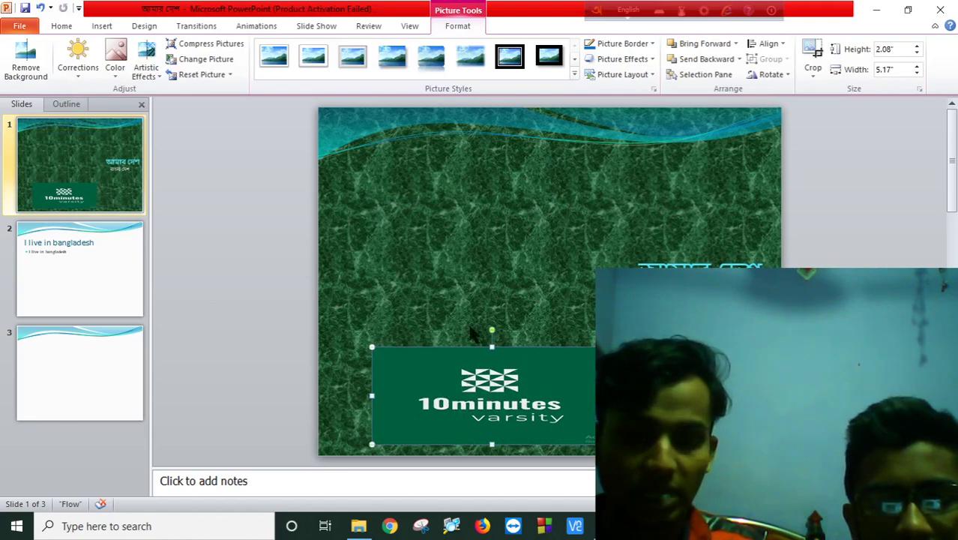
# - Copy the logo and paste it onto the bottom of slide 2
pyautogui.rightClick(435, 395)
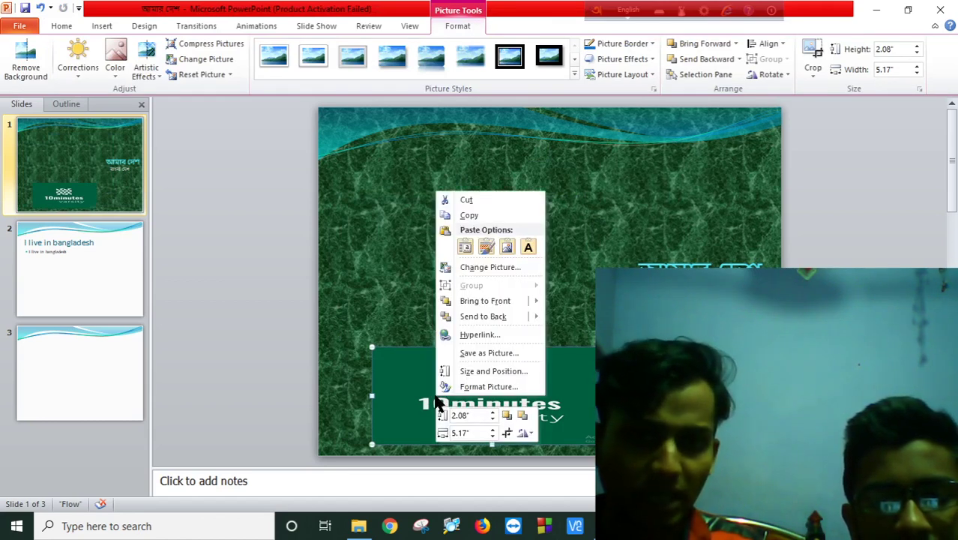
pyautogui.click(469, 216)
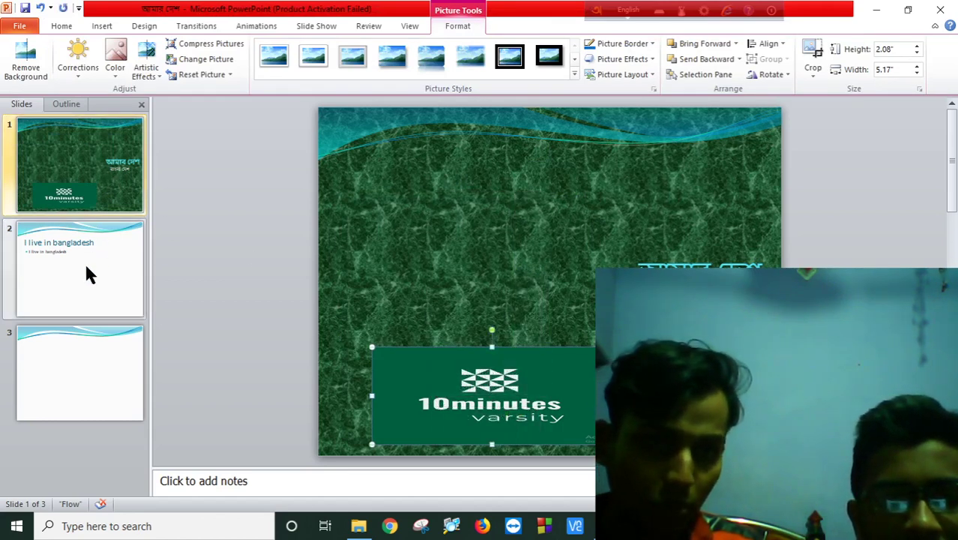
pyautogui.click(79, 284)
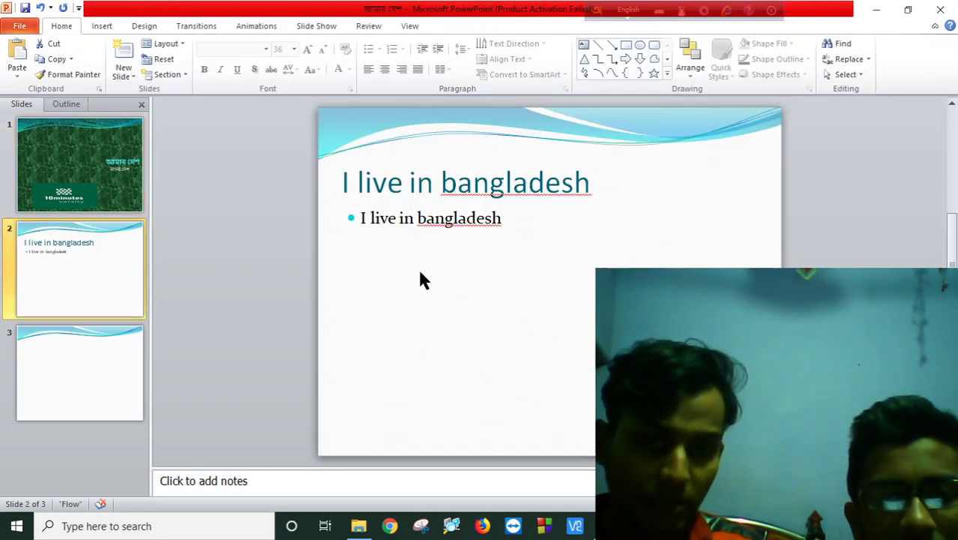
pyautogui.rightClick(498, 296)
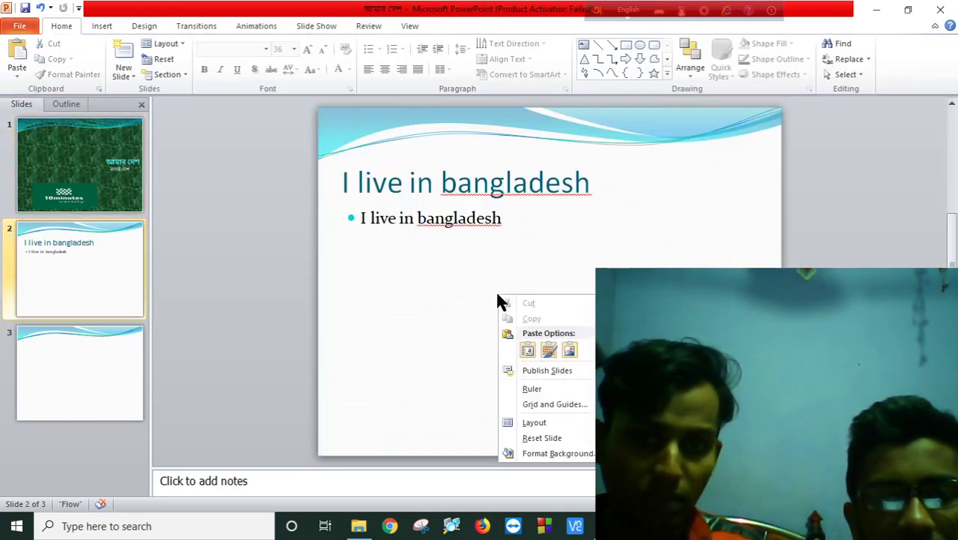
pyautogui.click(529, 350)
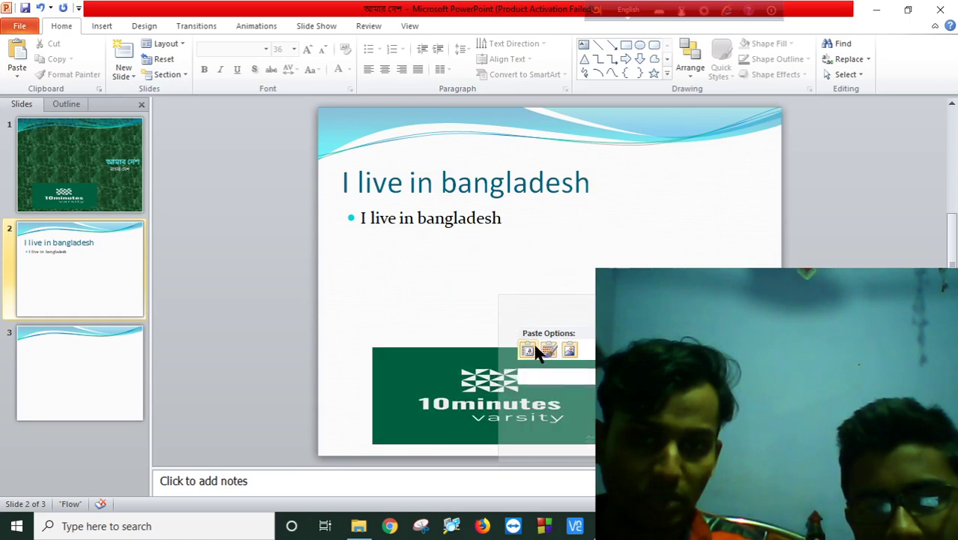
pyautogui.click(551, 359)
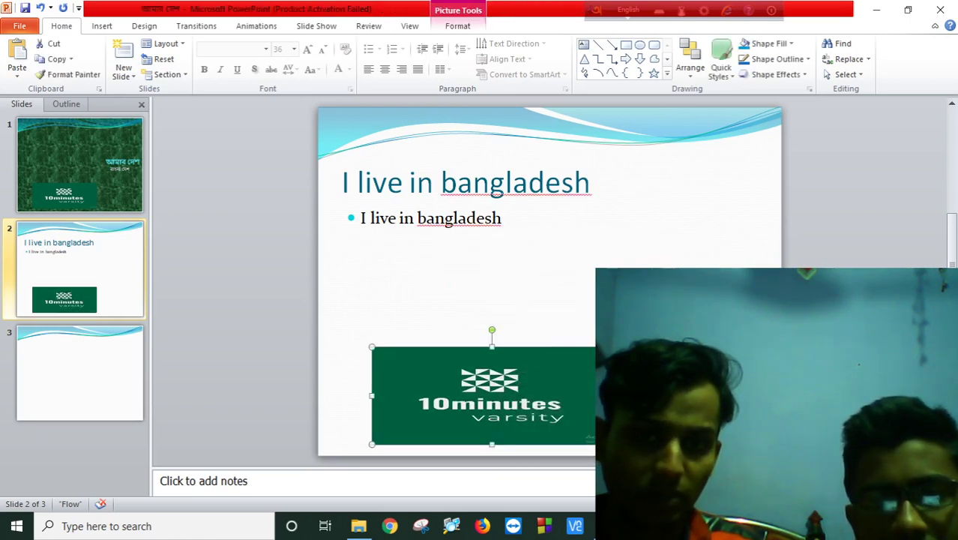
pyautogui.press('Escape')
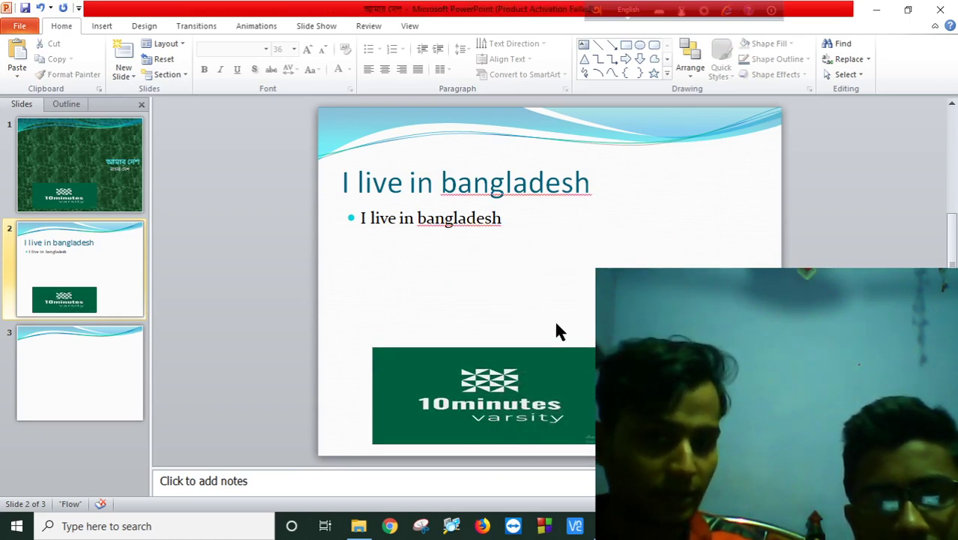
# - Hide the recording software and scroll down the PDF textbook
pyautogui.hotkey('alt', 'Tab')
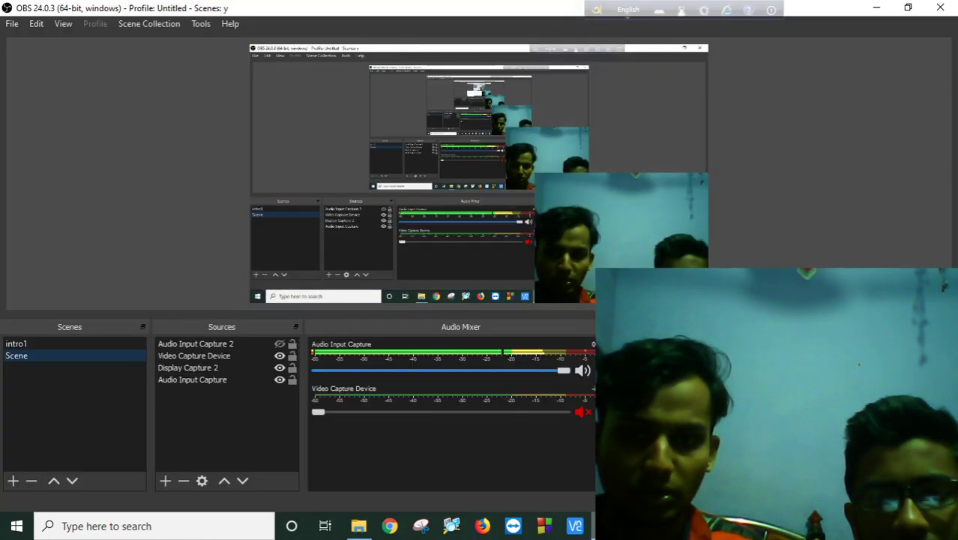
pyautogui.click(877, 8)
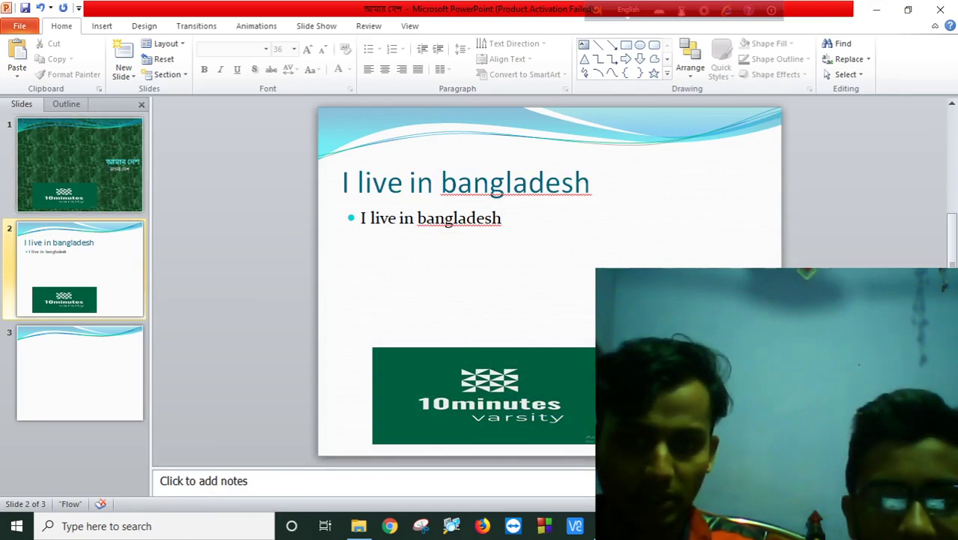
pyautogui.hotkey('alt', 'Tab')
pyautogui.scroll(-1, 412, 315)
pyautogui.scroll(-3, 401, 276)
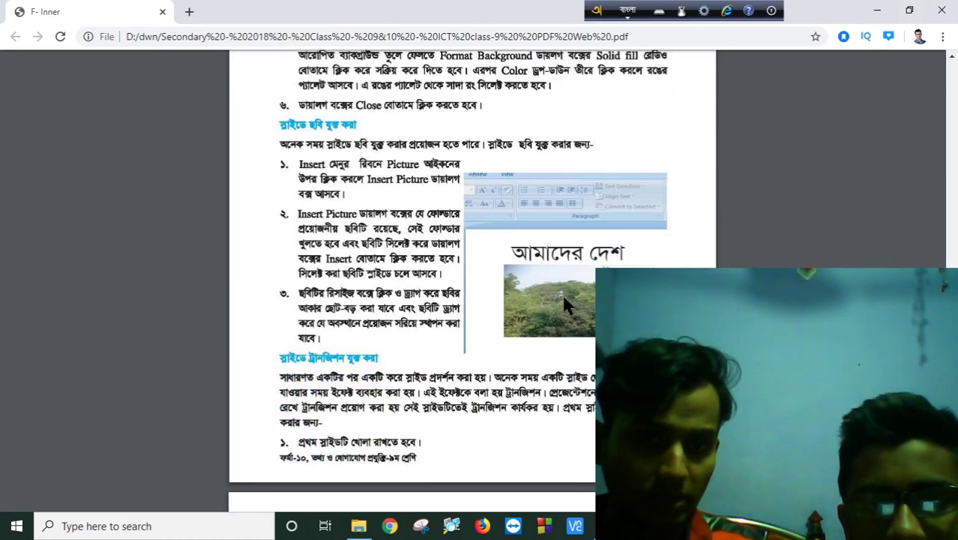
# - Scroll the PDF textbook to its Insert Picture instructions
pyautogui.scroll(-1, 474, 228)
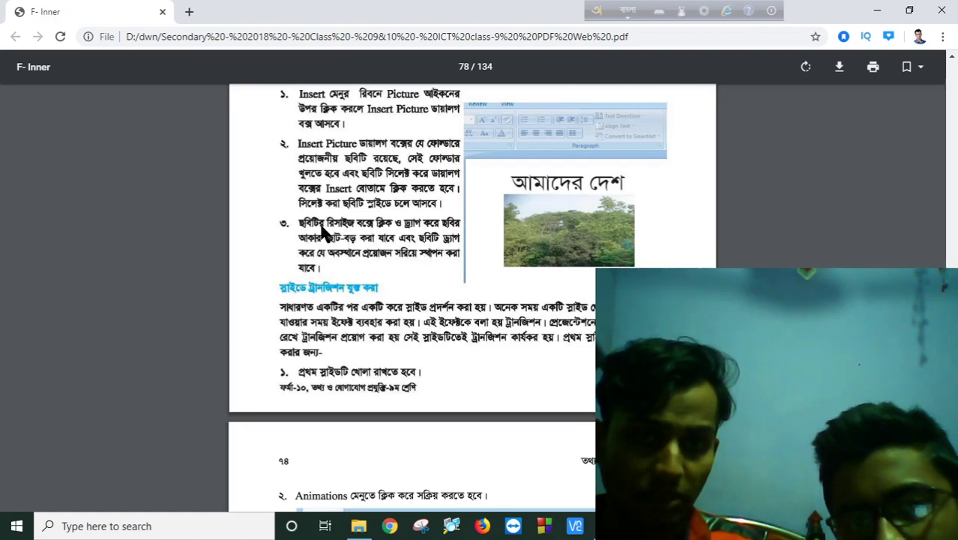
# - Enlarge the logo on slide 2 and shift it slightly left
pyautogui.hotkey('alt', 'Tab')
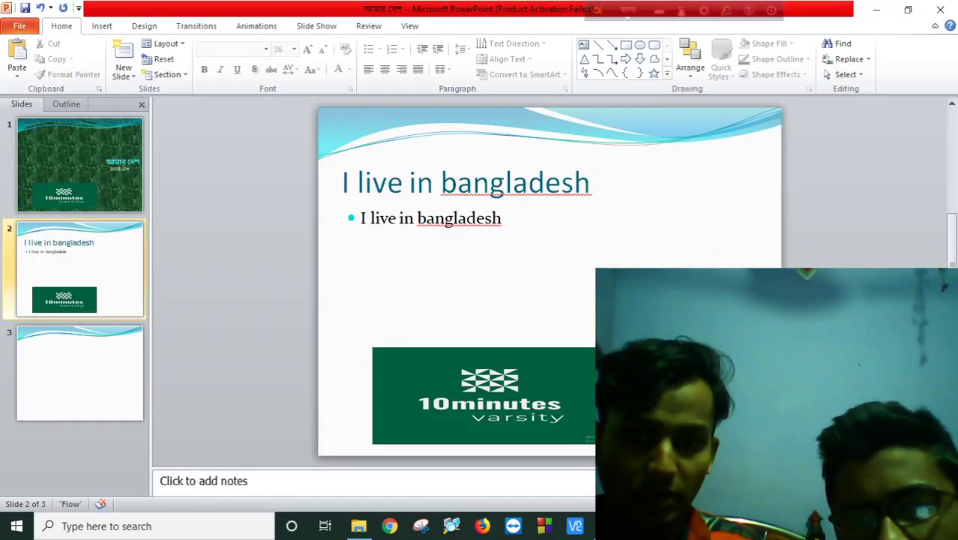
pyautogui.click(483, 395)
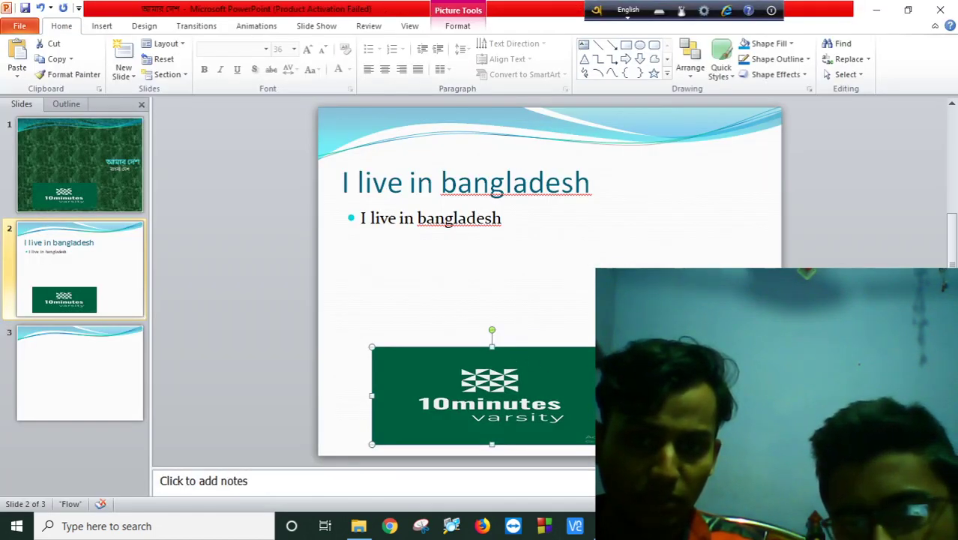
pyautogui.moveTo(611, 347); pyautogui.dragTo(625, 263)
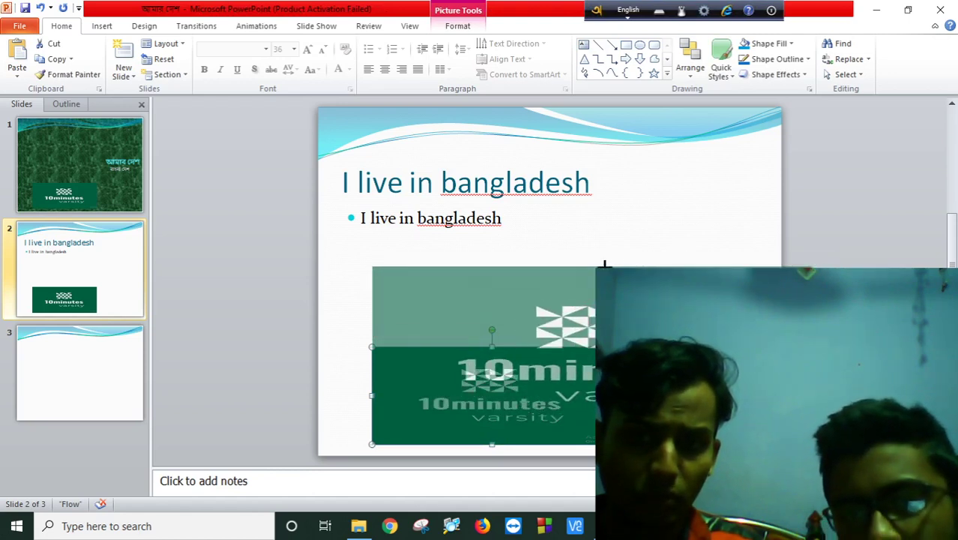
pyautogui.moveTo(625, 264); pyautogui.dragTo(574, 281)
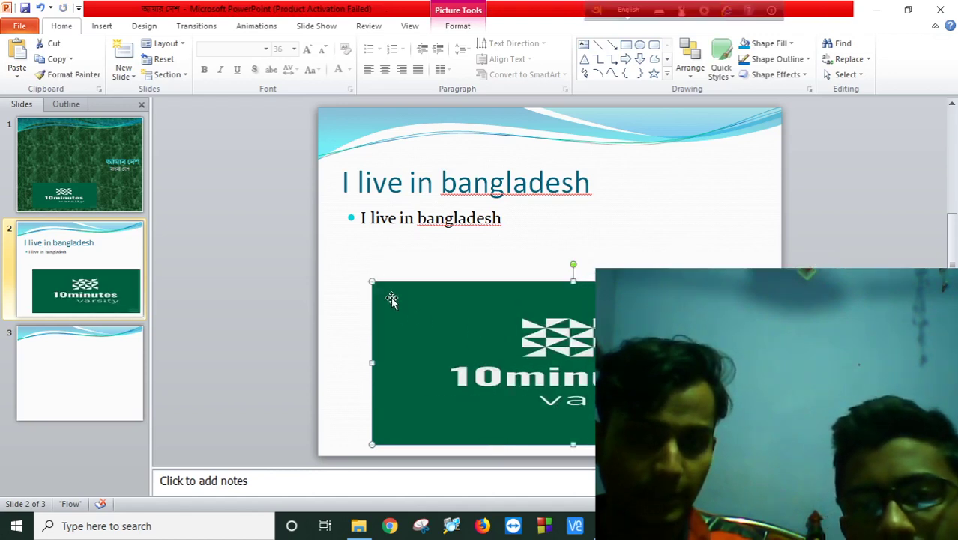
pyautogui.moveTo(527, 335); pyautogui.dragTo(495, 335)
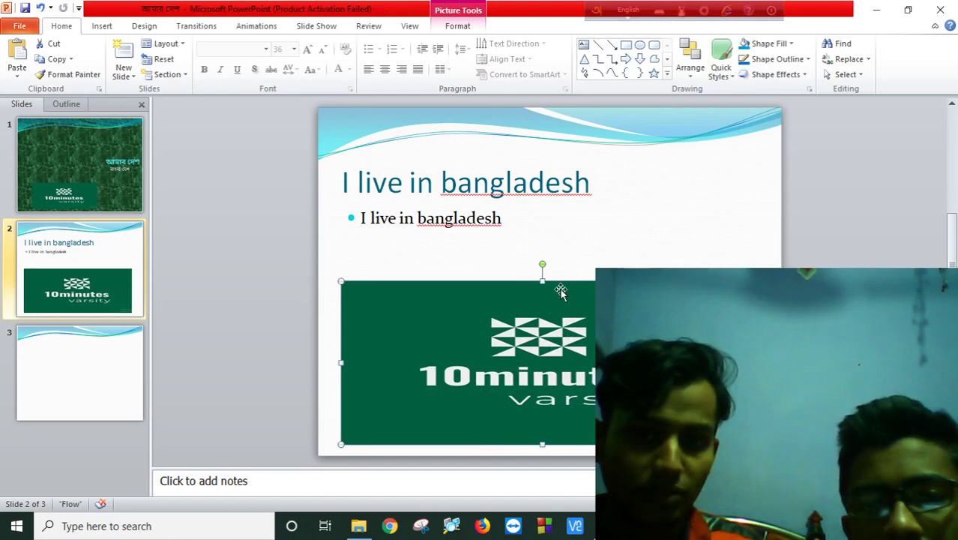
# - Play the slide show from slide 1 through the deck and return to editing the title slide
pyautogui.click(75, 180)
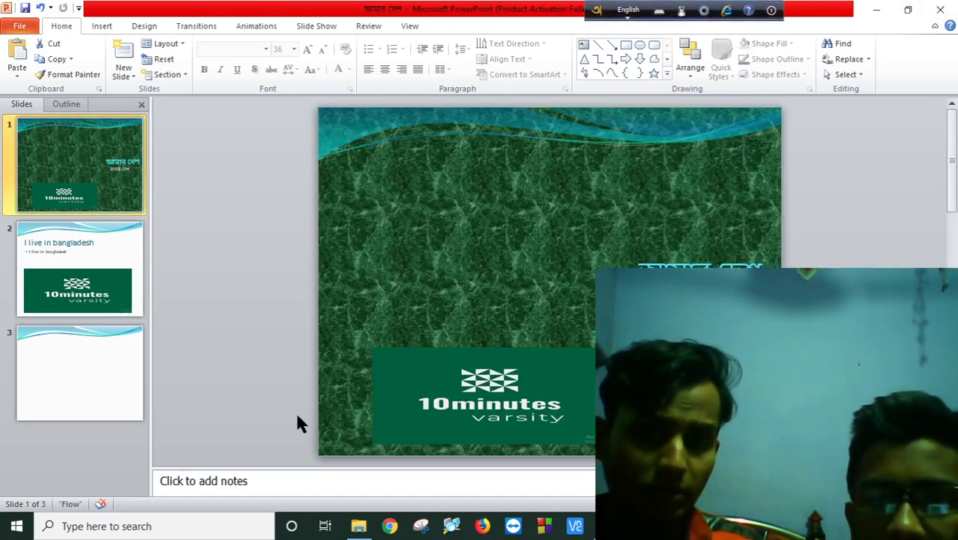
pyautogui.hotkey('alt', 'Tab')
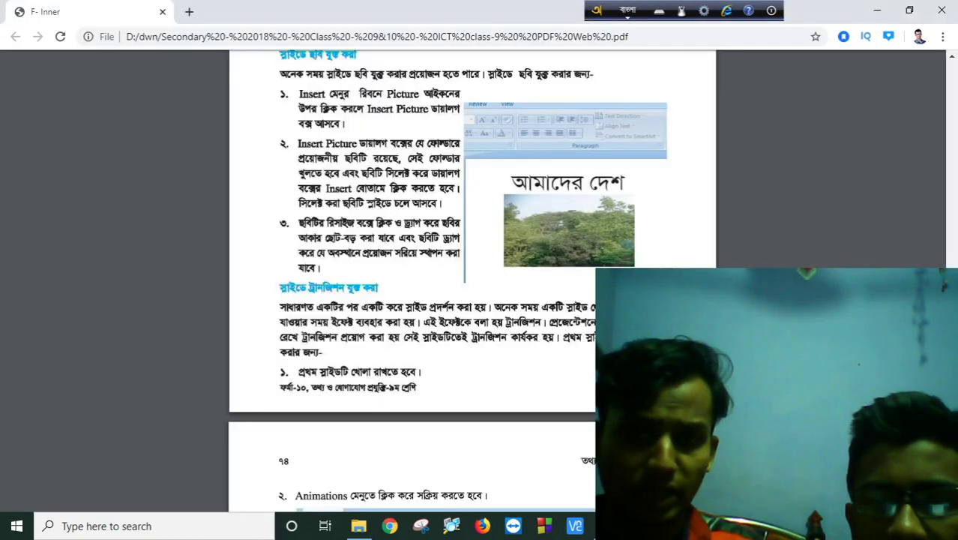
pyautogui.scroll(-2, 420, 372)
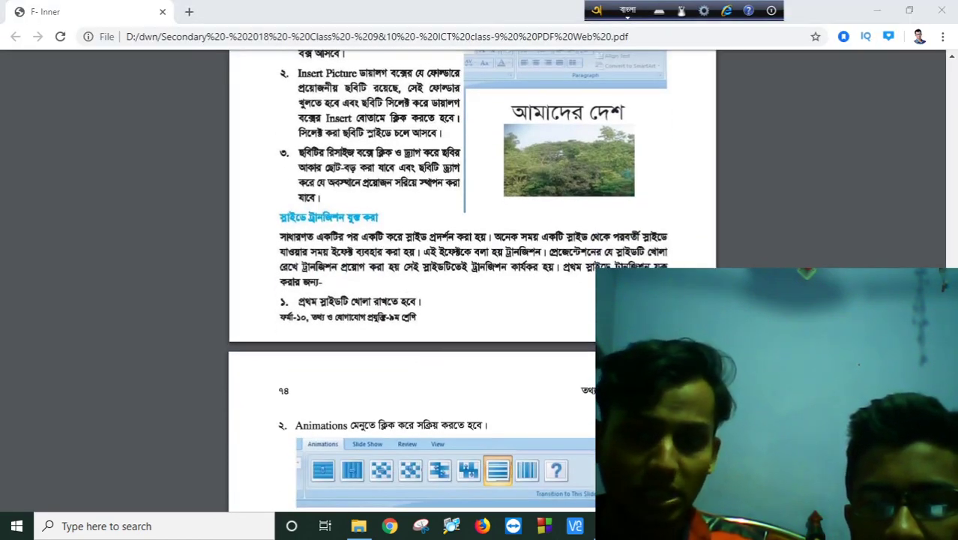
pyautogui.hotkey('alt', 'Tab')
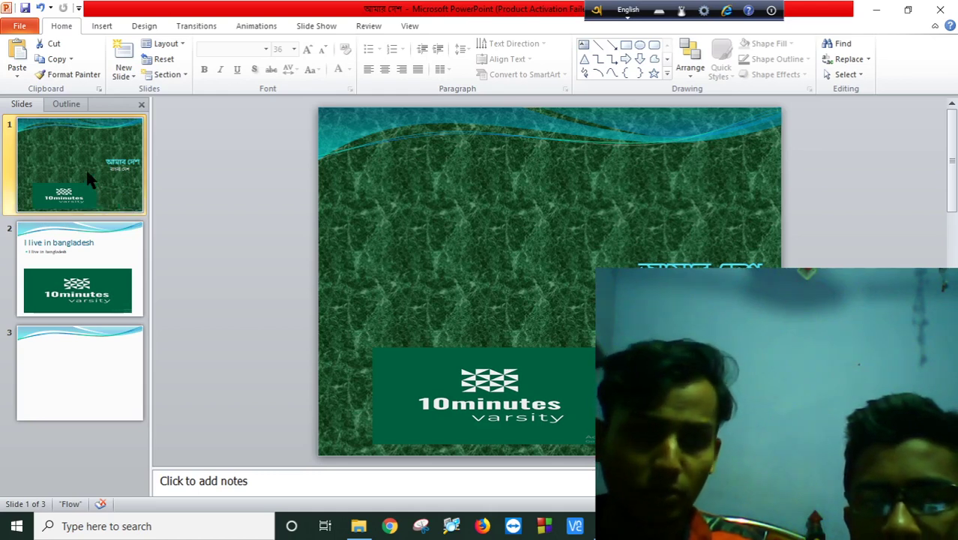
pyautogui.press('F5')
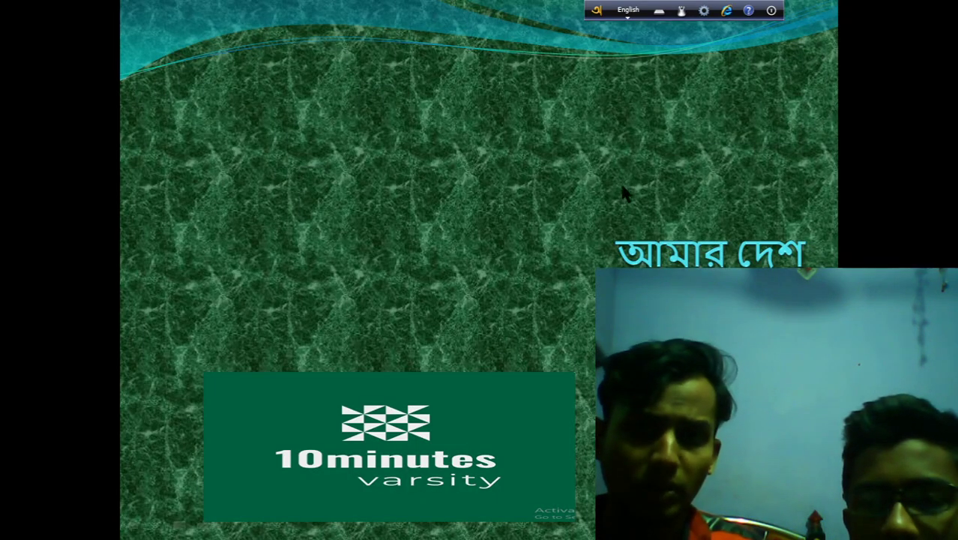
pyautogui.click(617, 182)
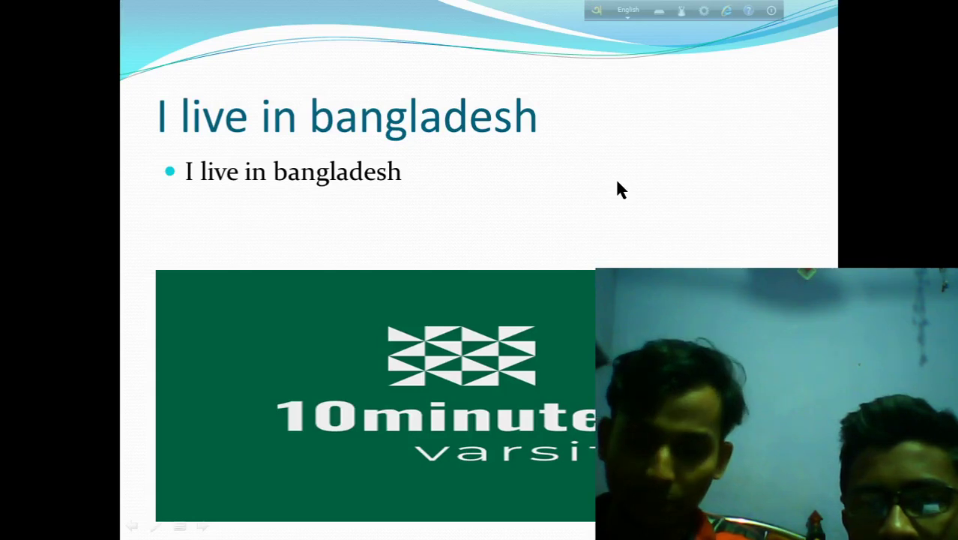
pyautogui.click(617, 182)
pyautogui.press('Escape')
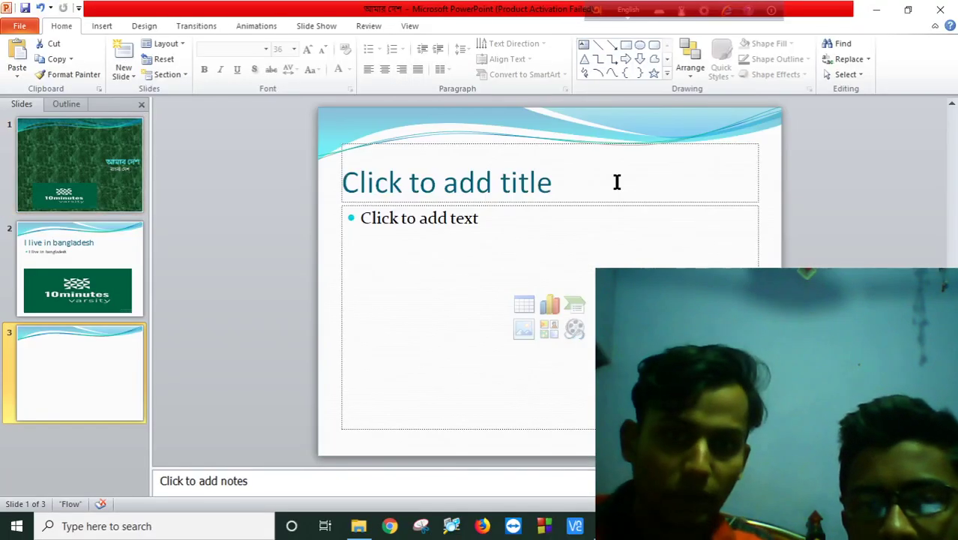
pyautogui.click(97, 159)
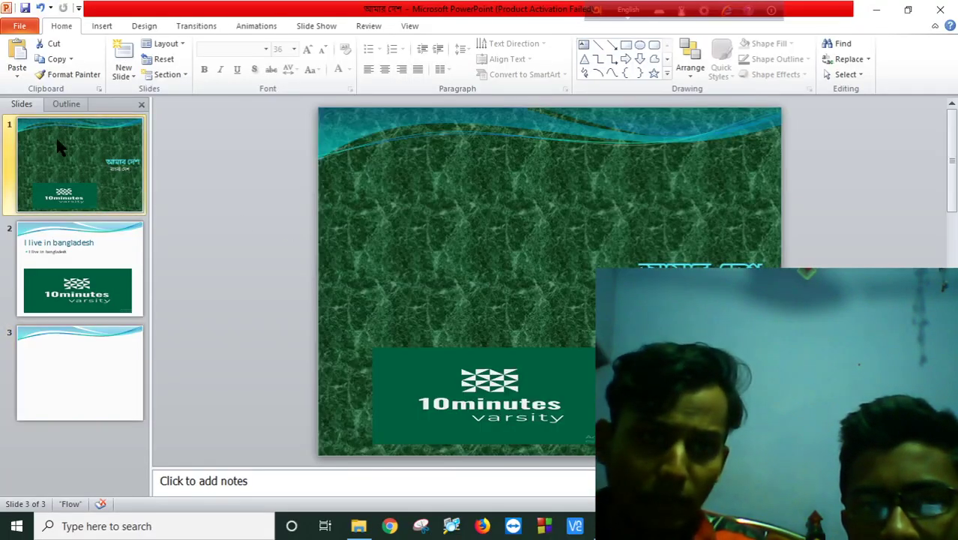
# - Apply the Wipe transition to all slides and preview it in a slide show
pyautogui.click(198, 25)
pyautogui.click(306, 47)
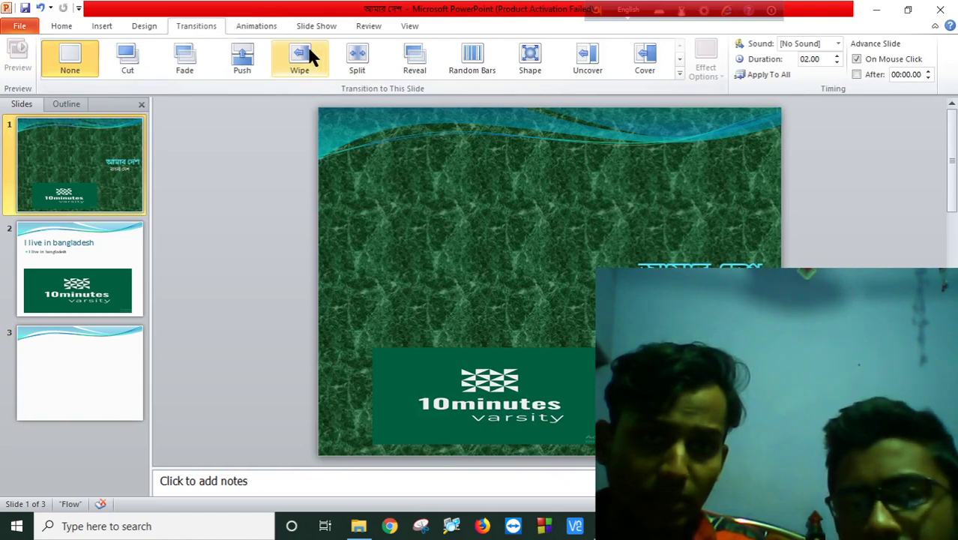
pyautogui.click(758, 76)
pyautogui.press('F5')
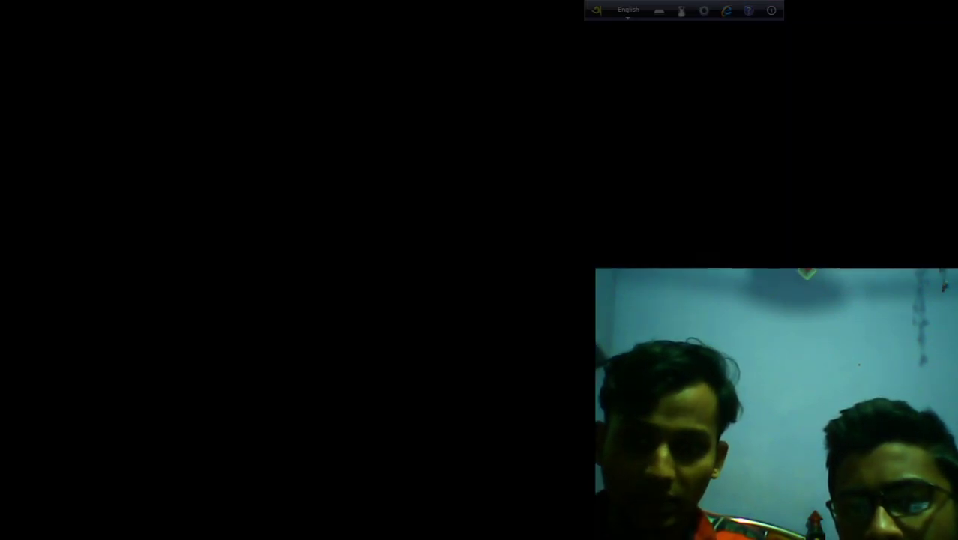
pyautogui.press('Right')
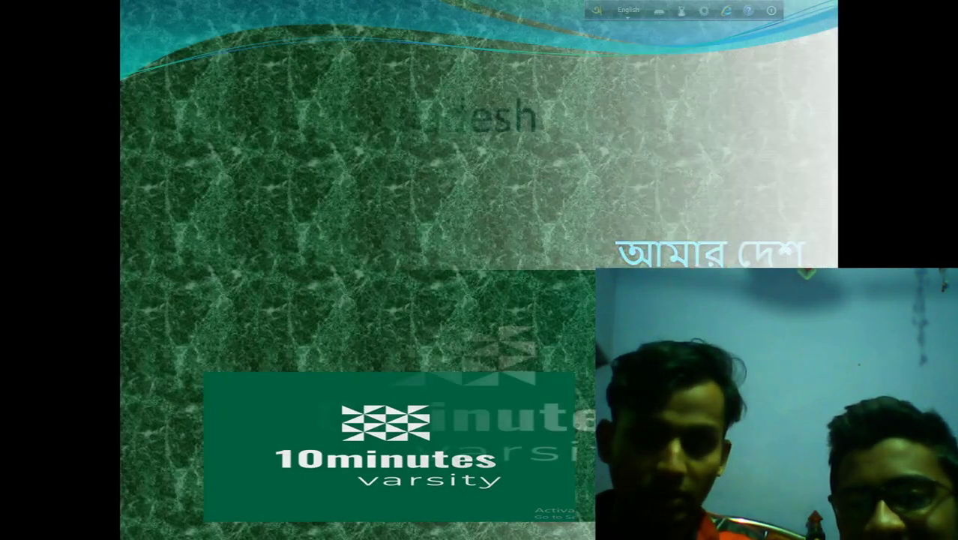
pyautogui.press('Right')
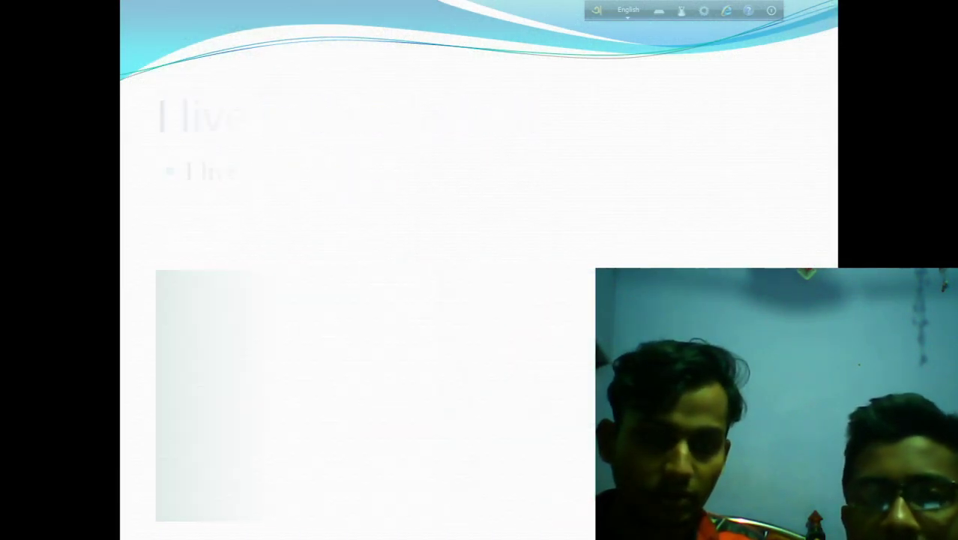
pyautogui.press('Escape')
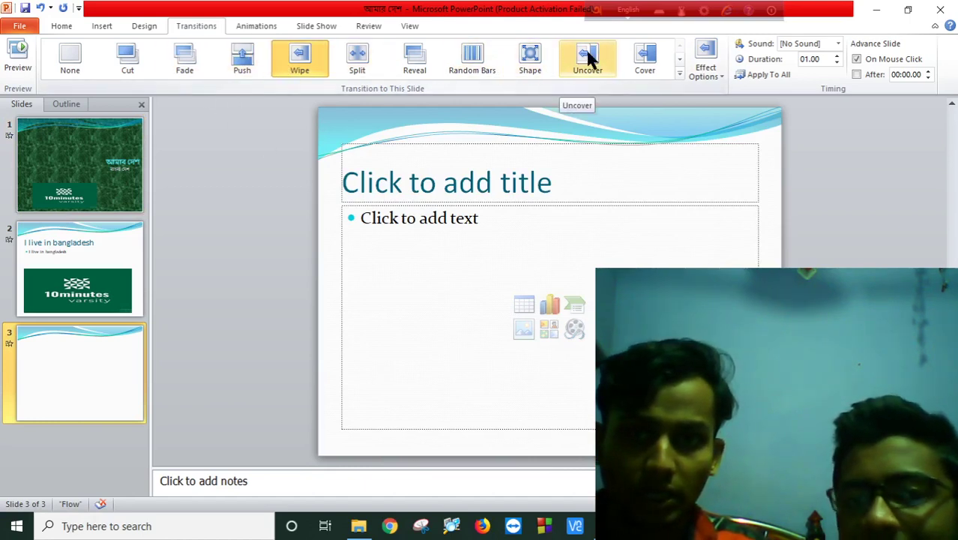
# - Give slide 3 a Ripple transition, preview it, and replay the whole show
pyautogui.click(680, 59)
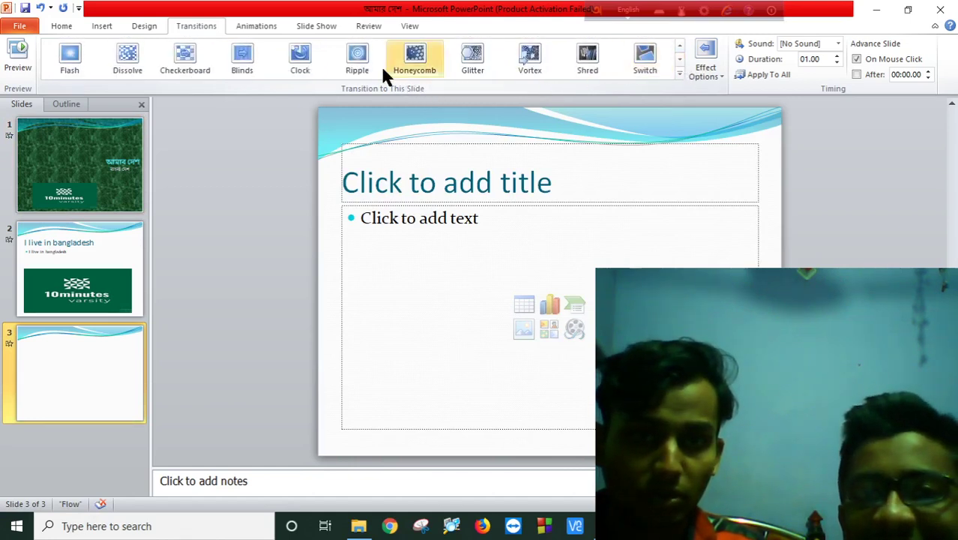
pyautogui.click(361, 64)
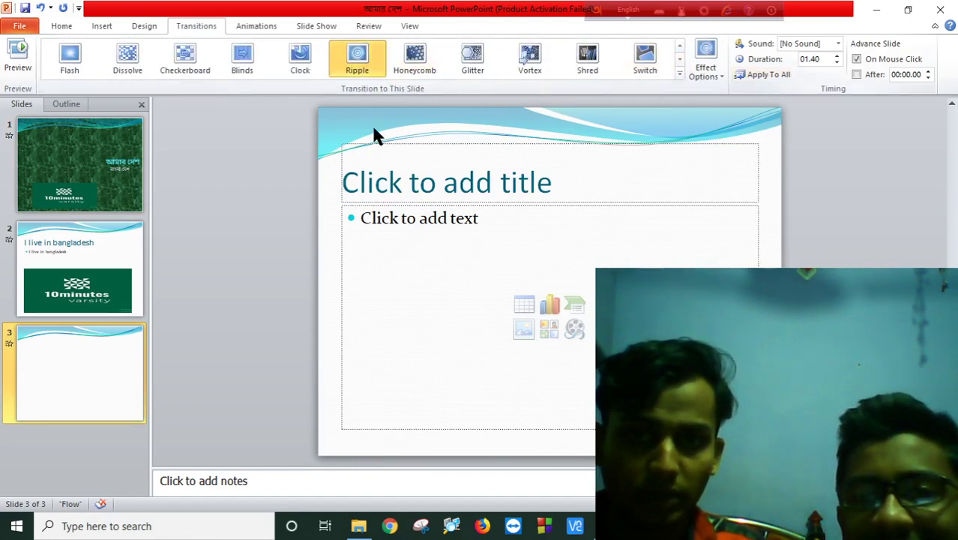
pyautogui.hotkey('shift', 'F5')
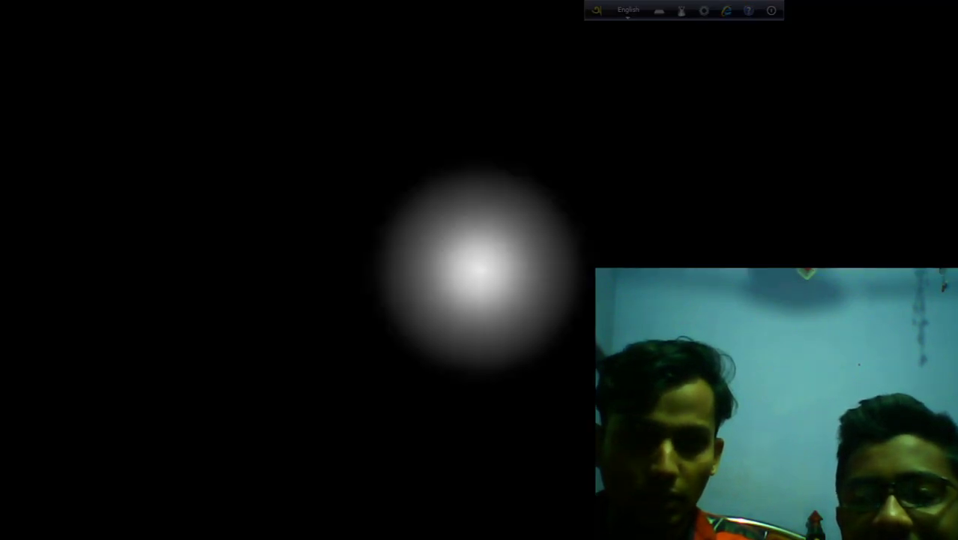
pyautogui.press('space')
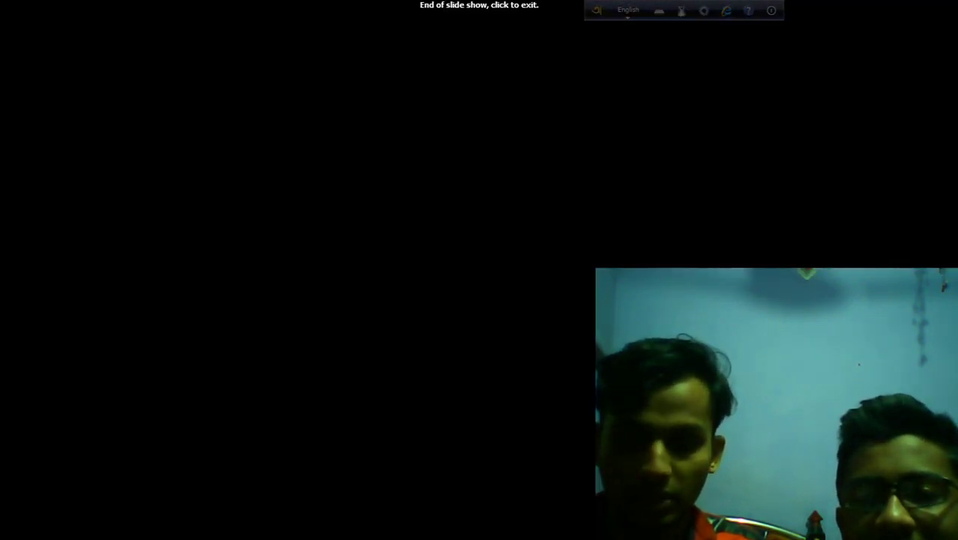
pyautogui.press('space')
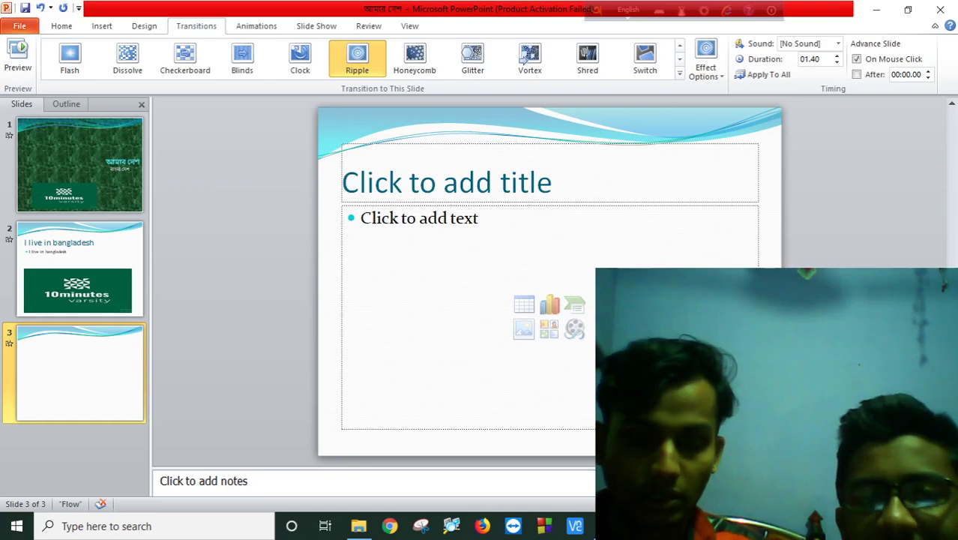
pyautogui.press('F5')
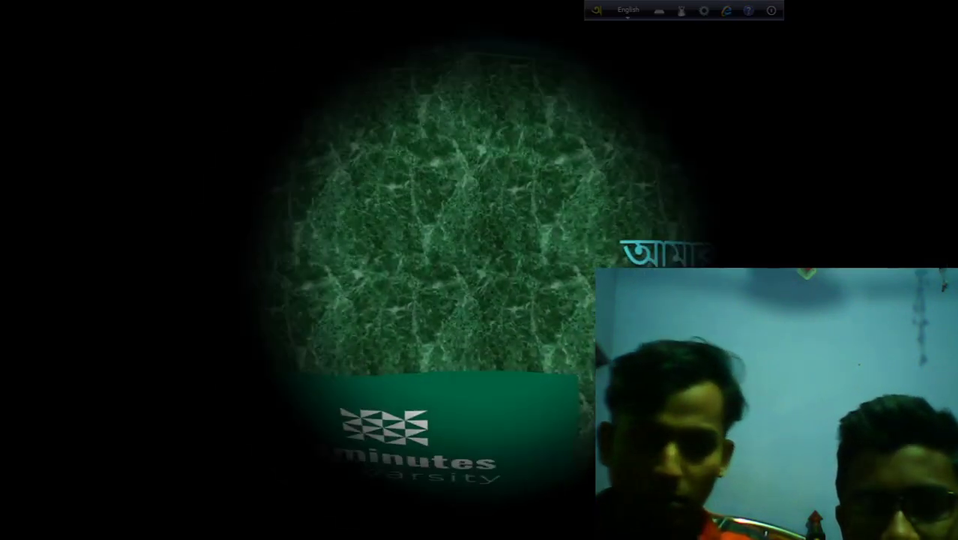
pyautogui.press('space')
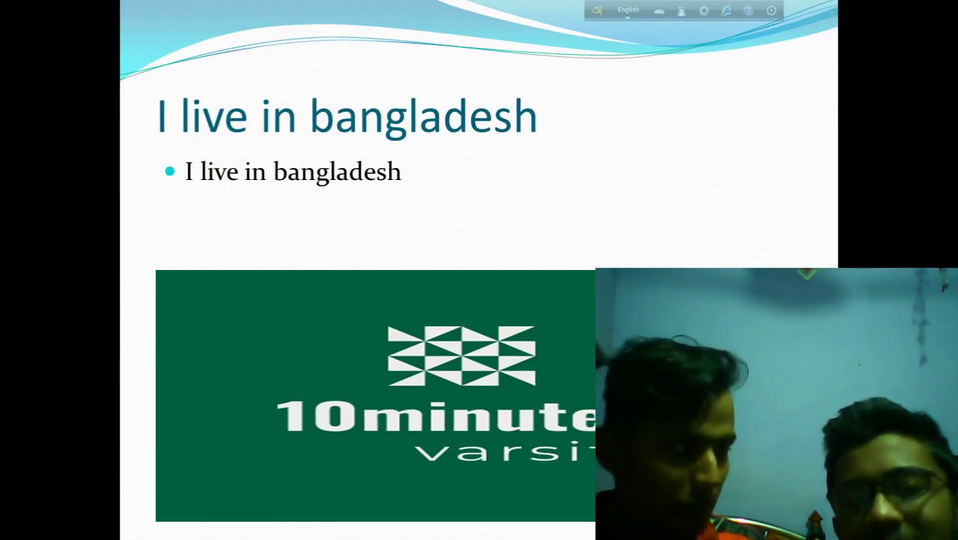
pyautogui.press('space')
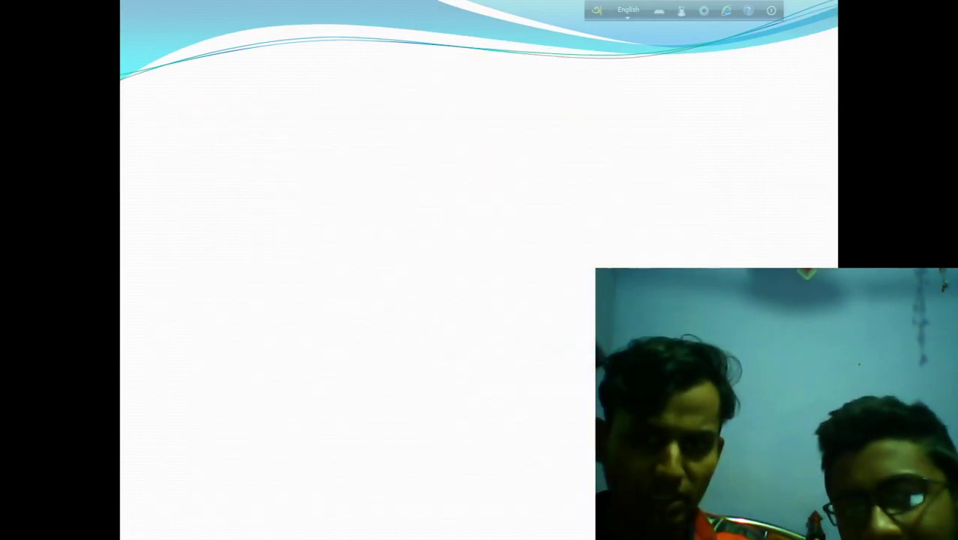
pyautogui.press('Escape')
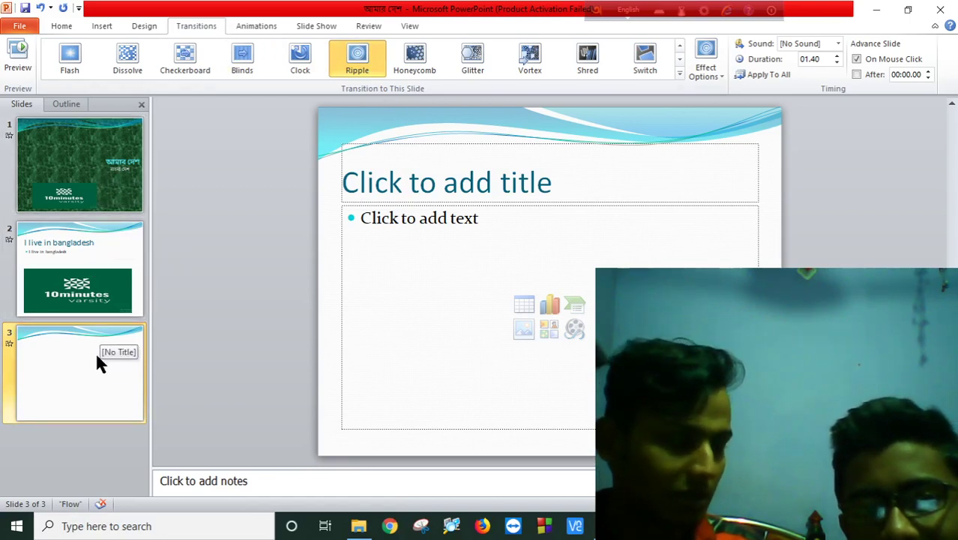
pyautogui.click(82, 264)
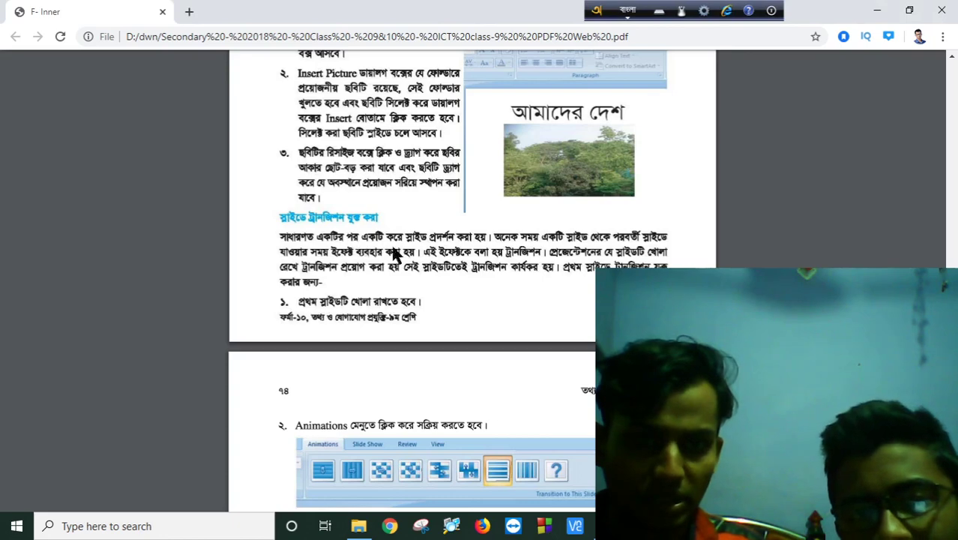
pyautogui.scroll(-2, 395, 255)
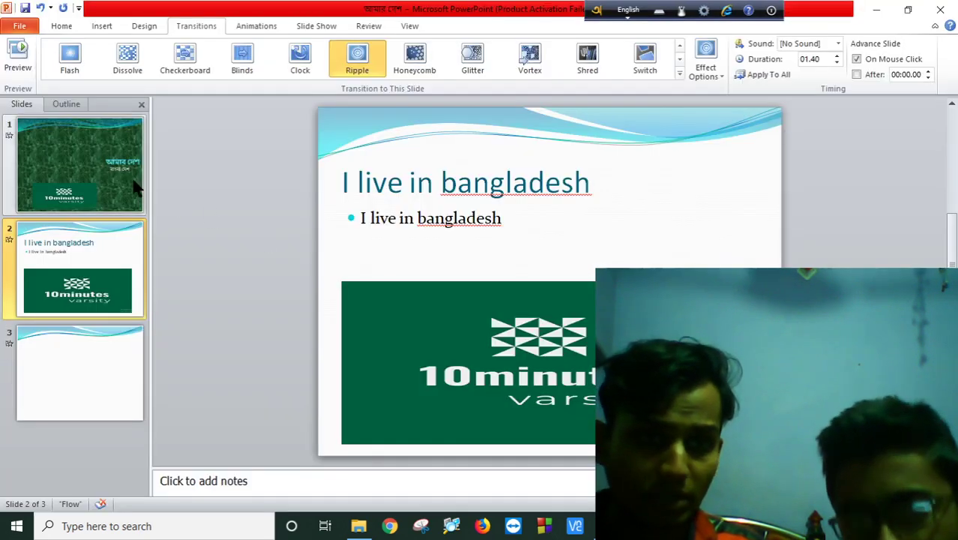
# - Give the title slide a Honeycomb transition and slide 2 a Clock transition
pyautogui.click(131, 188)
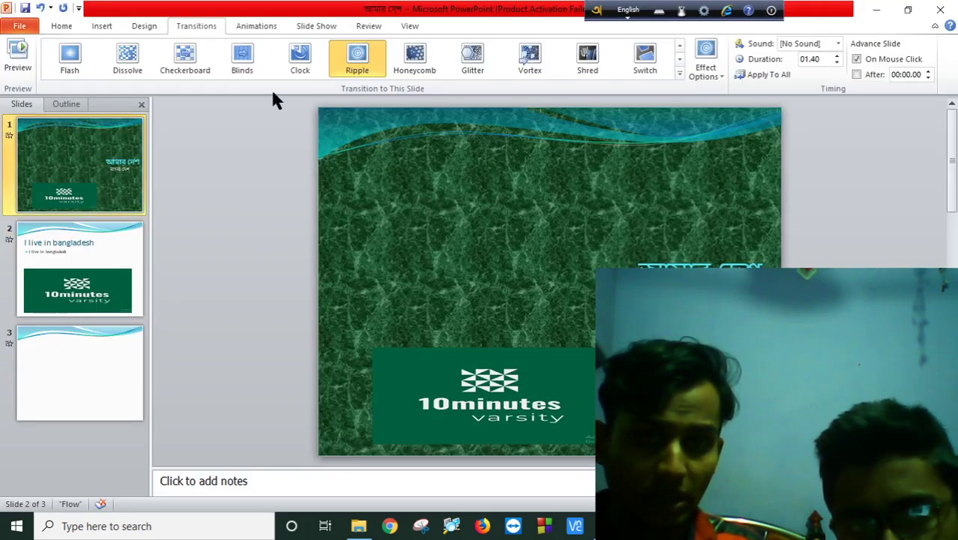
pyautogui.click(414, 60)
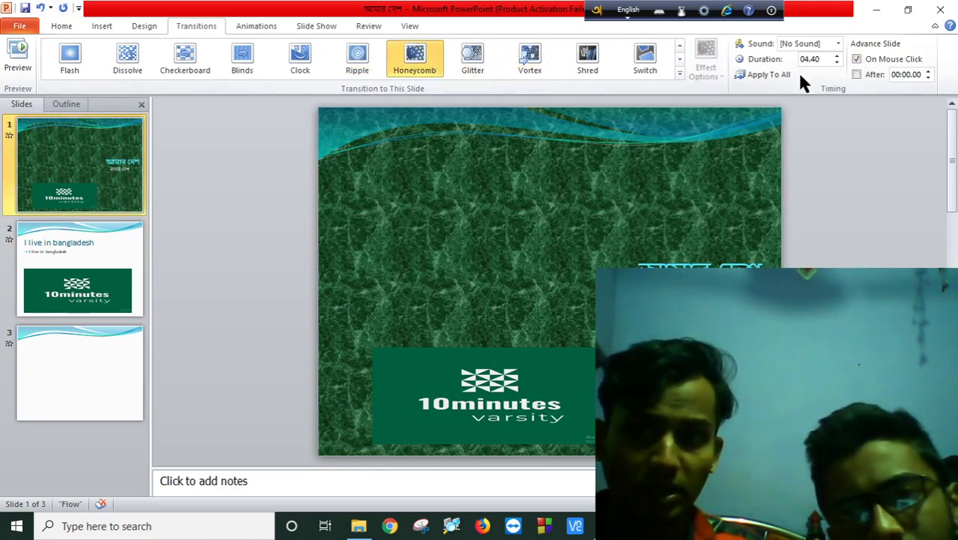
pyautogui.click(73, 285)
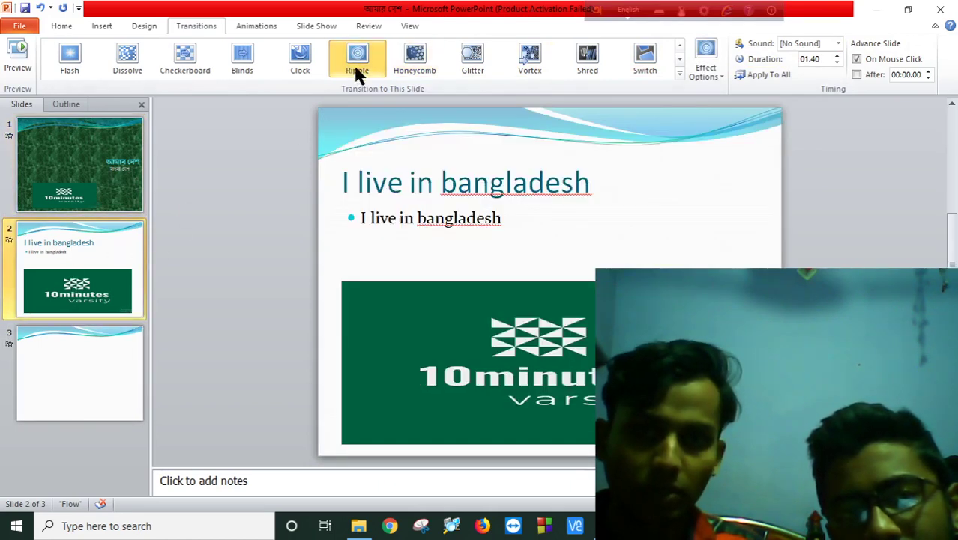
pyautogui.click(289, 63)
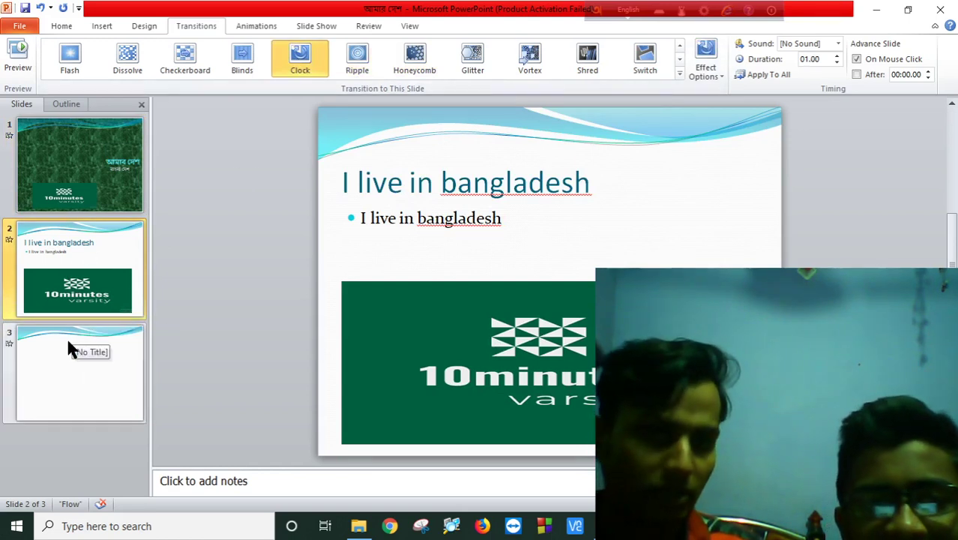
# - Switch the title slide's transition to Clock, then bring the textbook PDF forward
pyautogui.click(94, 159)
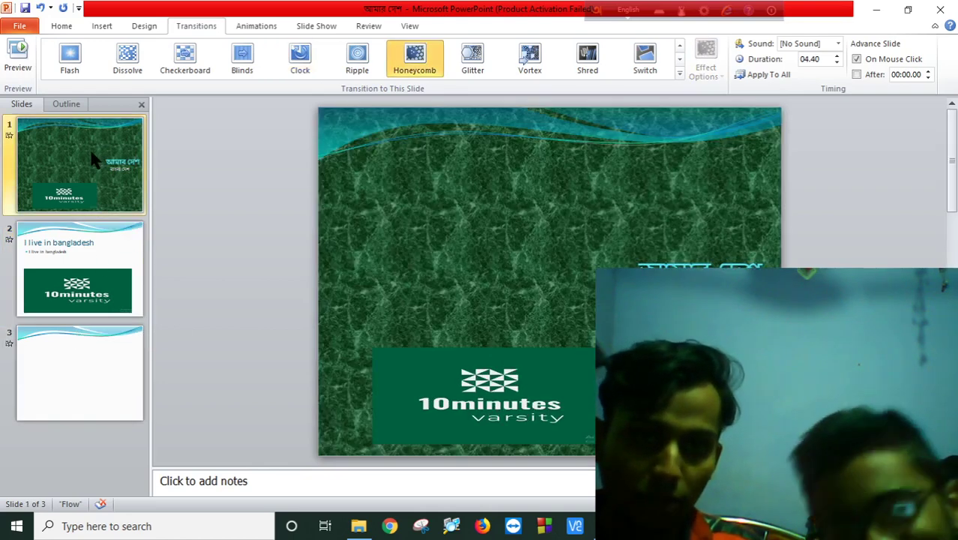
pyautogui.click(318, 58)
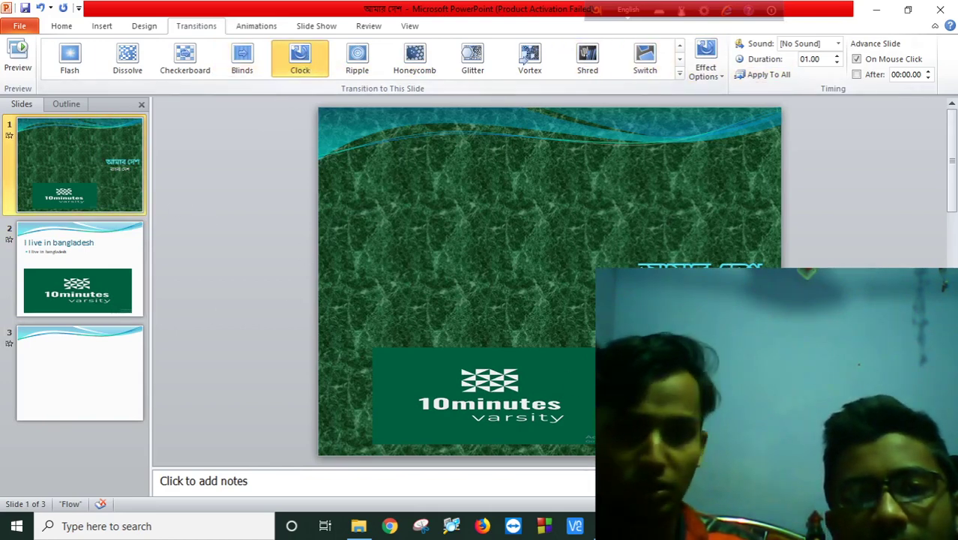
pyautogui.hotkey('alt', 'Tab')
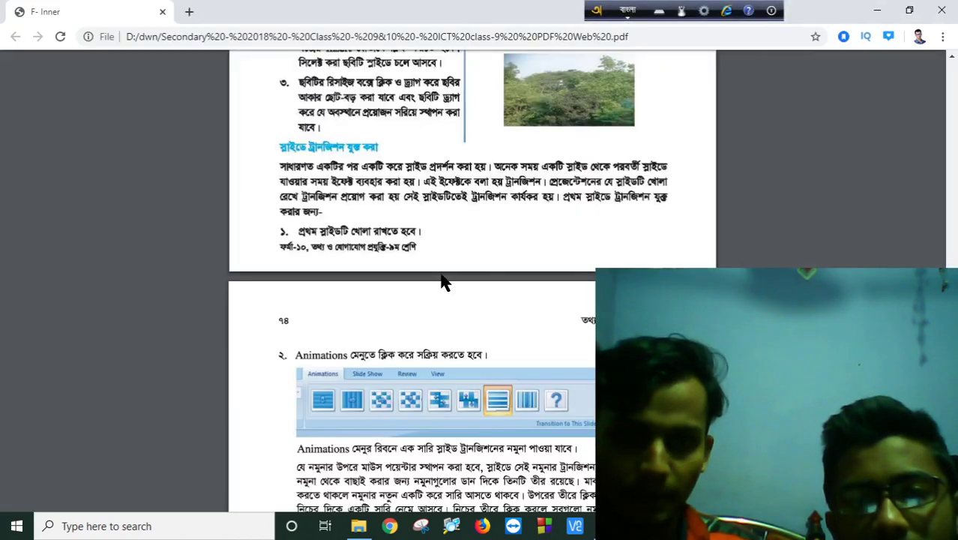
# - Scroll the textbook PDF to the page-74 slide-transition steps, then return to PowerPoint
pyautogui.scroll(-2, 436, 249)
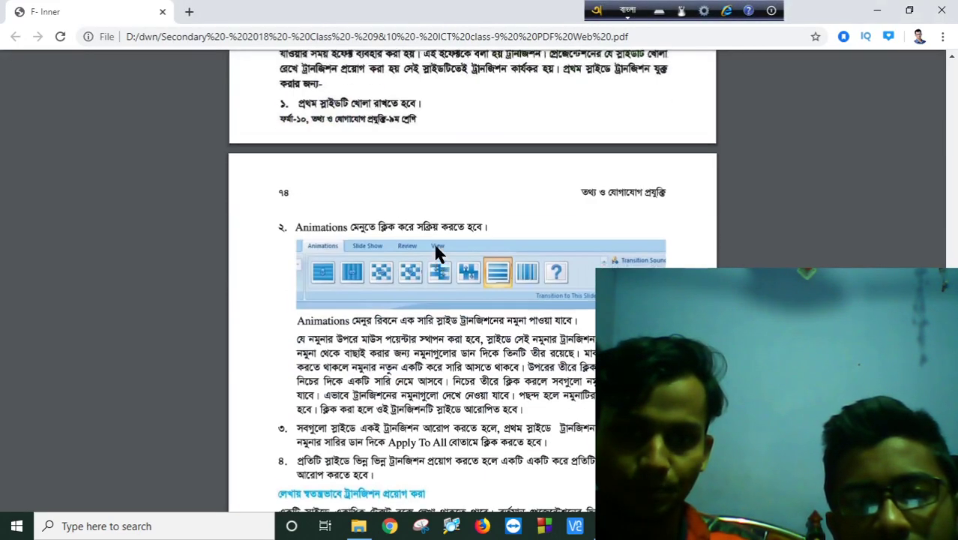
pyautogui.scroll(-2, 513, 345)
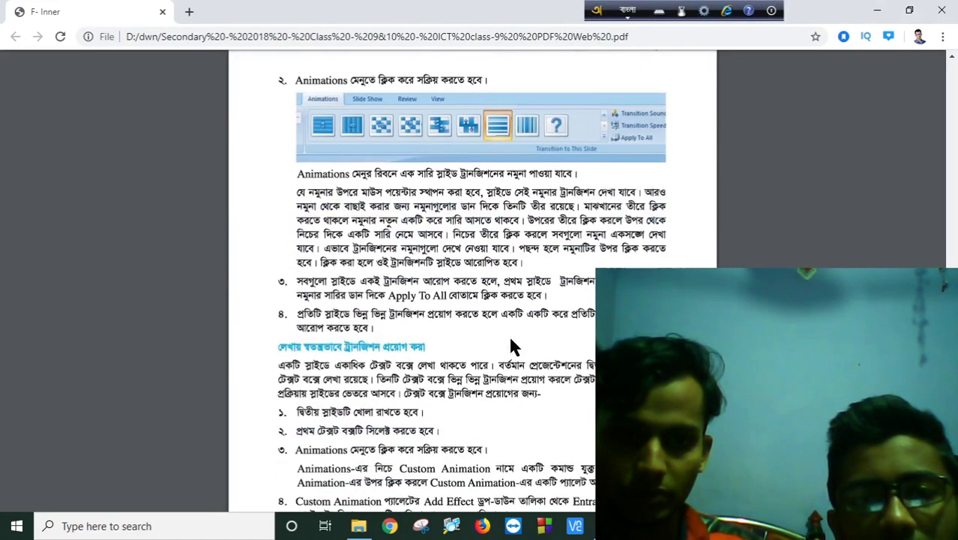
pyautogui.scroll(1, 513, 345)
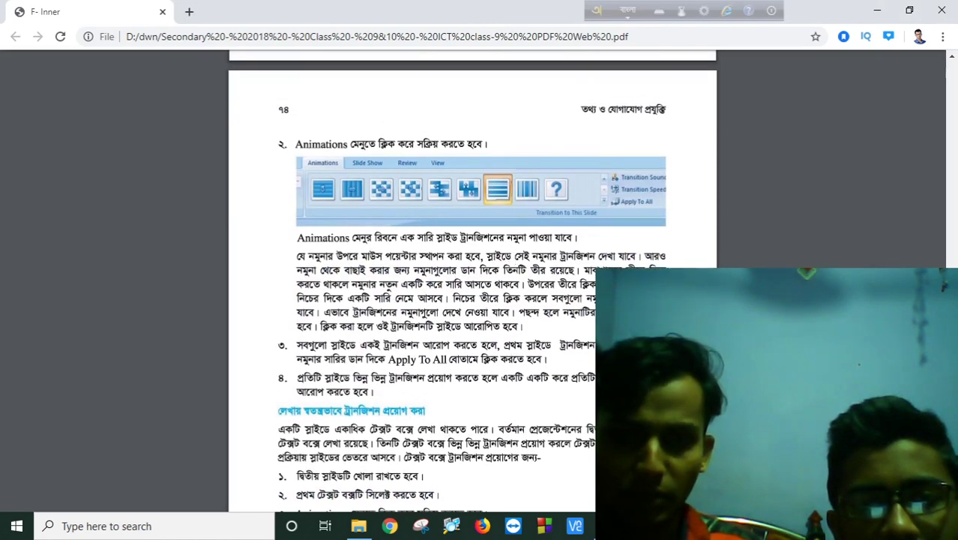
pyautogui.hotkey('alt', 'Tab')
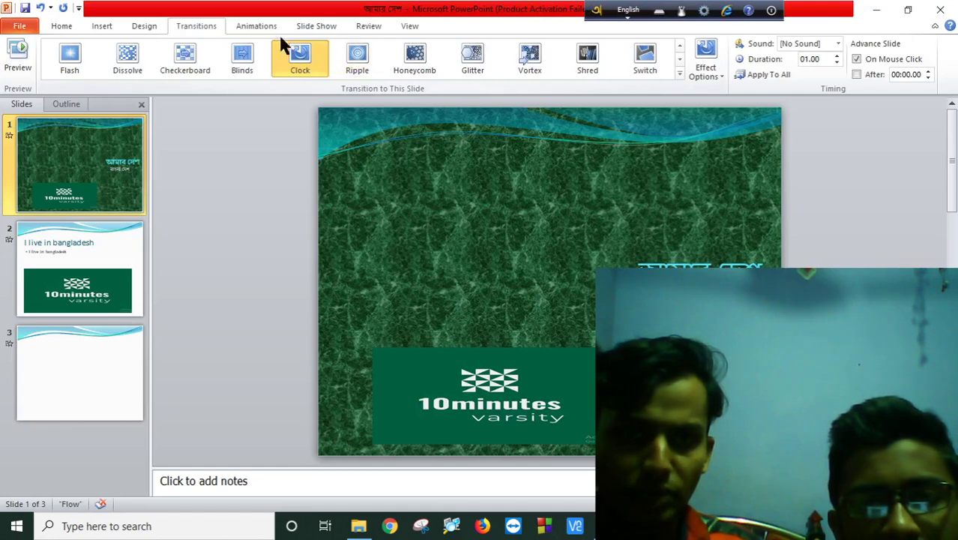
# - Open the Animations tab and bring slide 2 up for editing
pyautogui.click(254, 27)
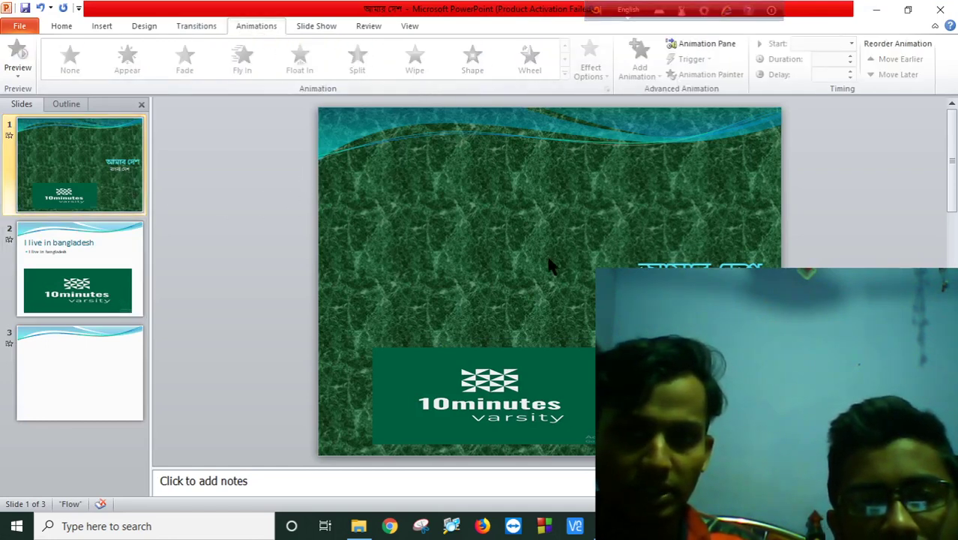
pyautogui.click(89, 256)
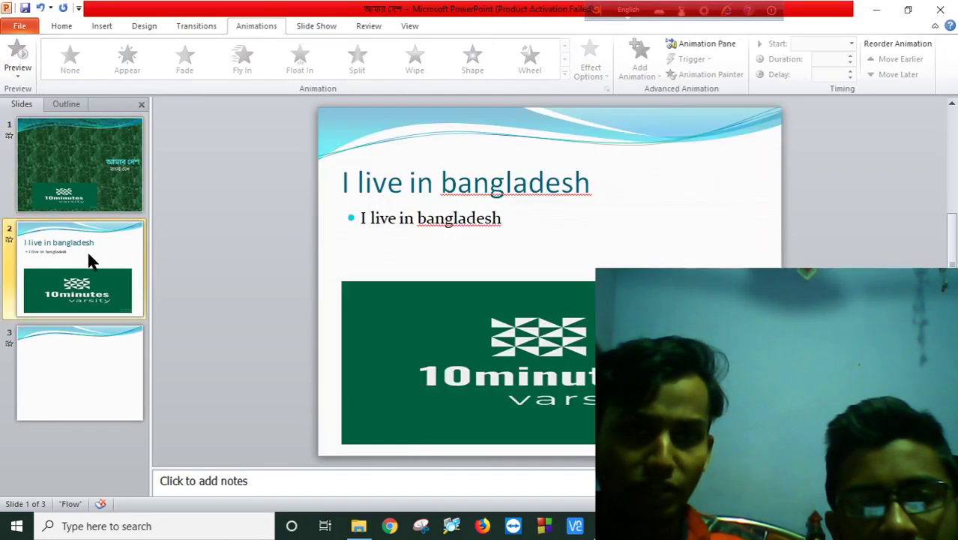
pyautogui.click(462, 187)
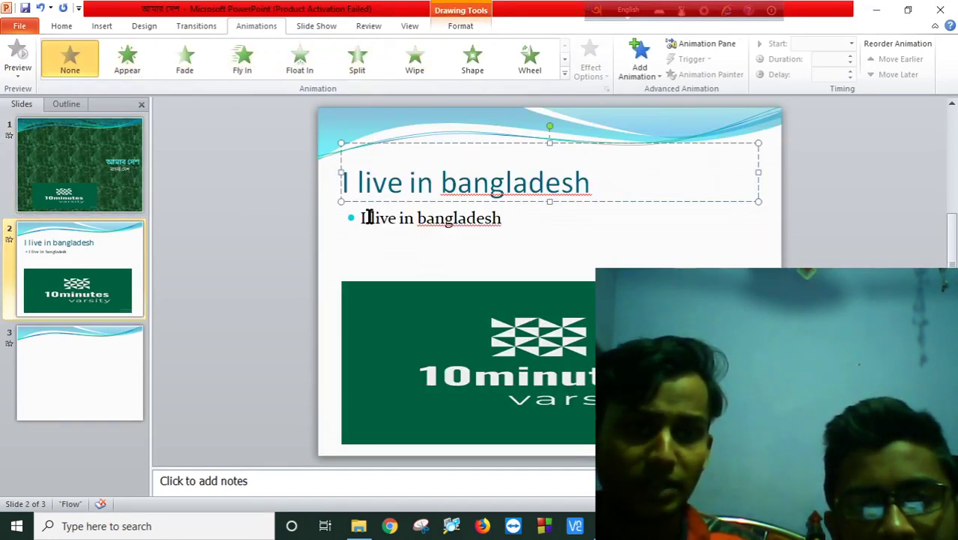
pyautogui.click(72, 154)
pyautogui.click(82, 266)
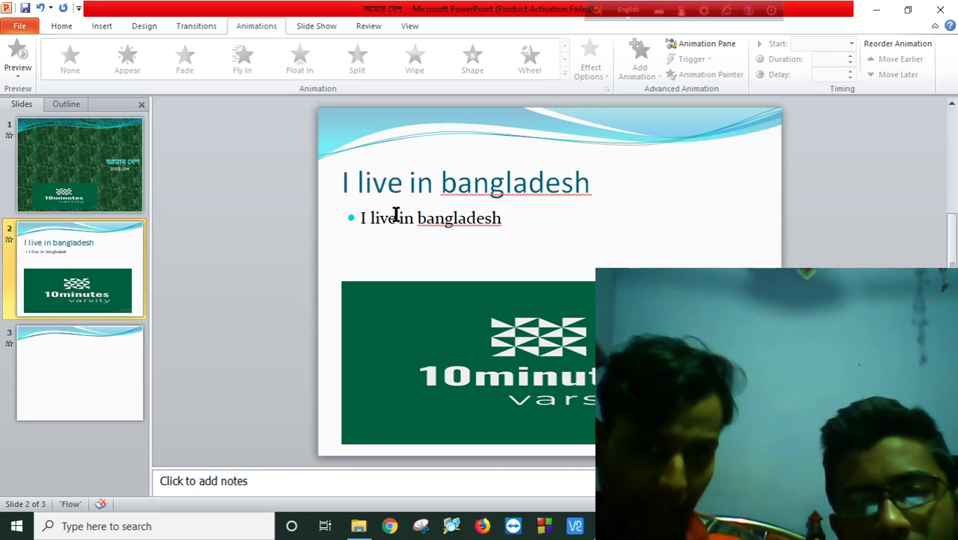
# - On slide 2, animate the title with Float In, bullet text with Wipe, and logo with Wheel
pyautogui.click(386, 184)
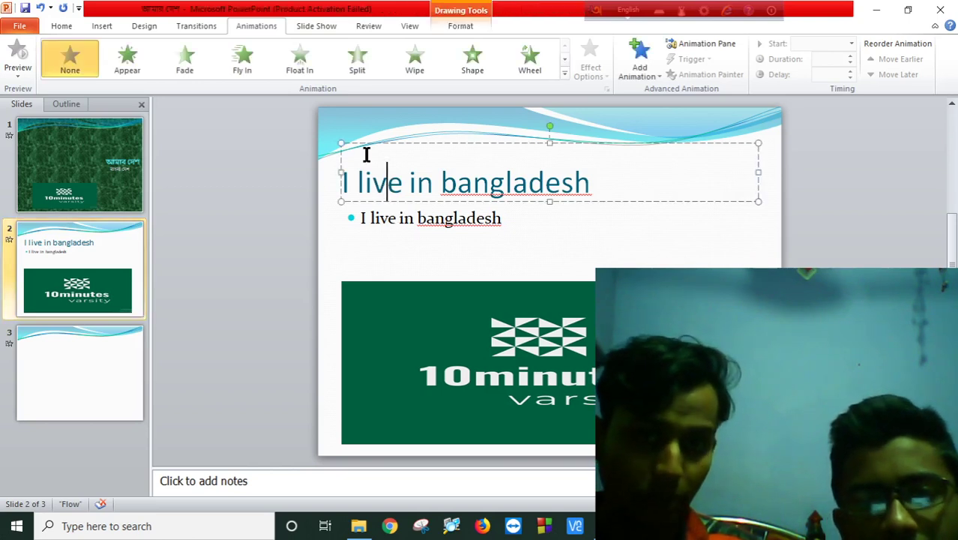
pyautogui.click(304, 58)
pyautogui.click(403, 219)
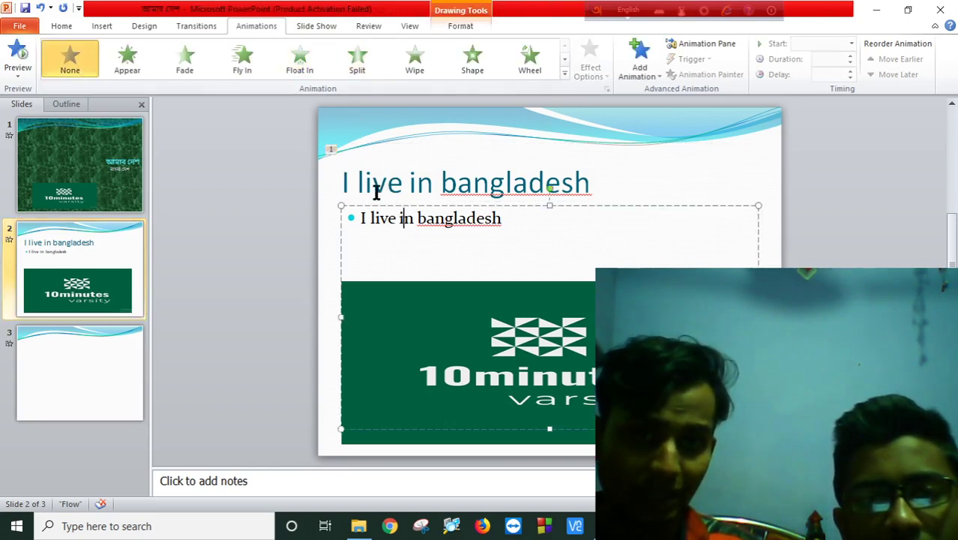
pyautogui.click(409, 64)
pyautogui.click(456, 324)
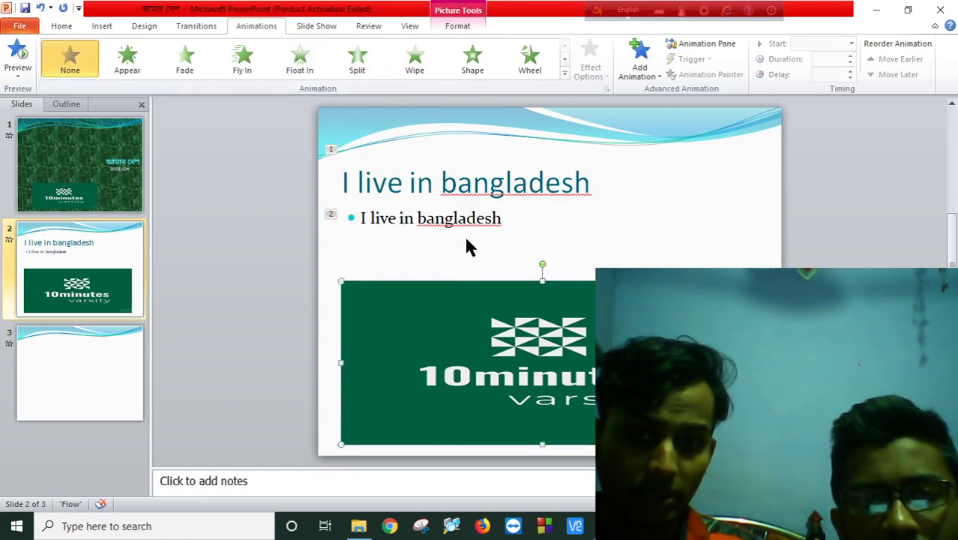
pyautogui.click(522, 75)
pyautogui.click(131, 177)
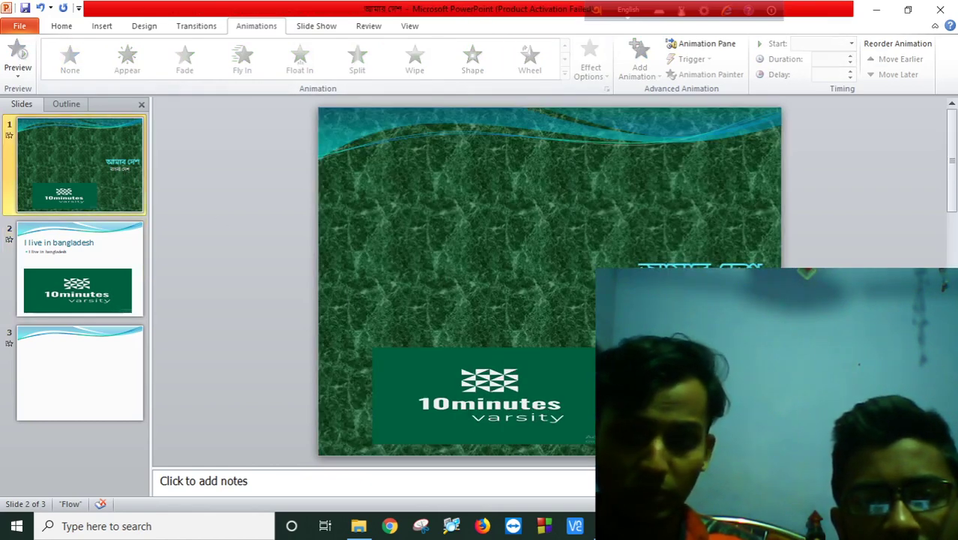
# - Play the slide show with F5 through slide 2's entrance animations, then end it with Esc
pyautogui.press('F5')
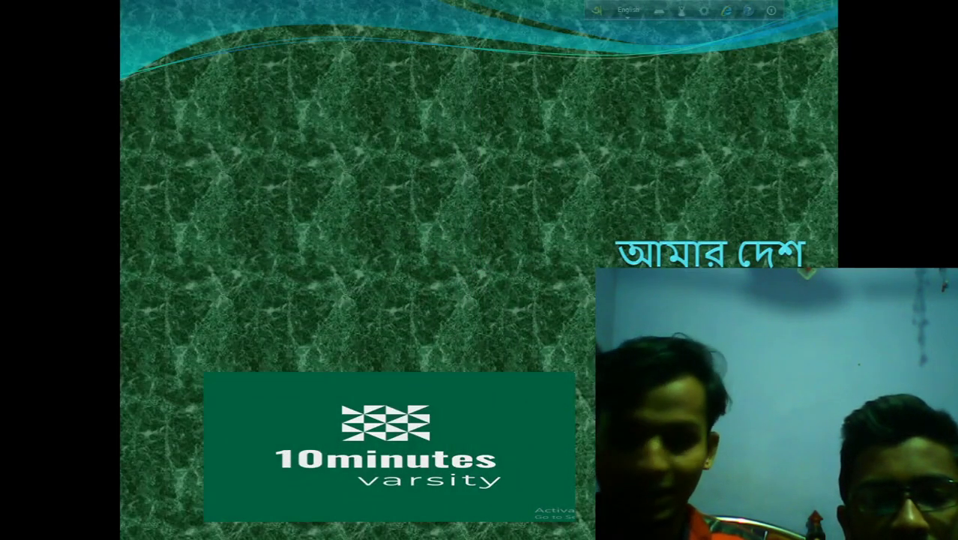
pyautogui.press('Right')
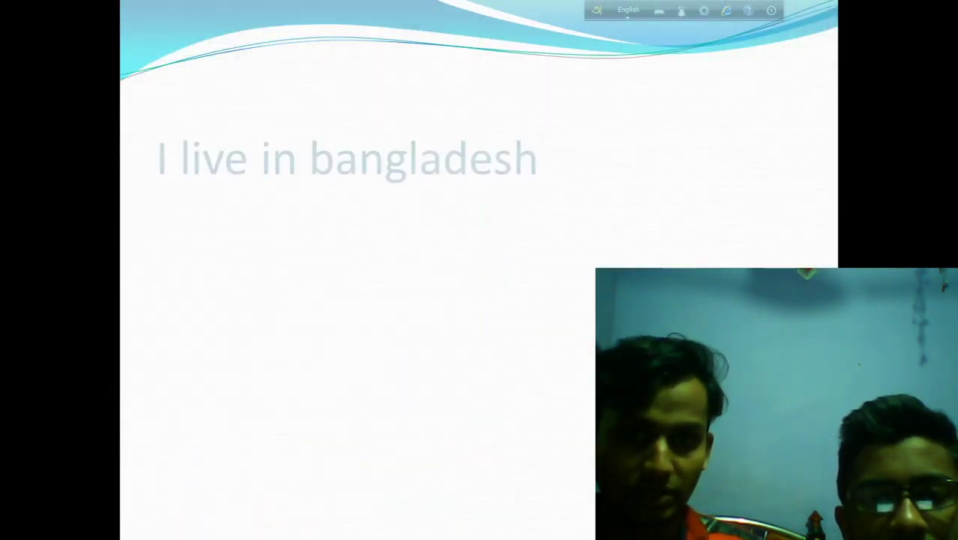
pyautogui.press('Right')
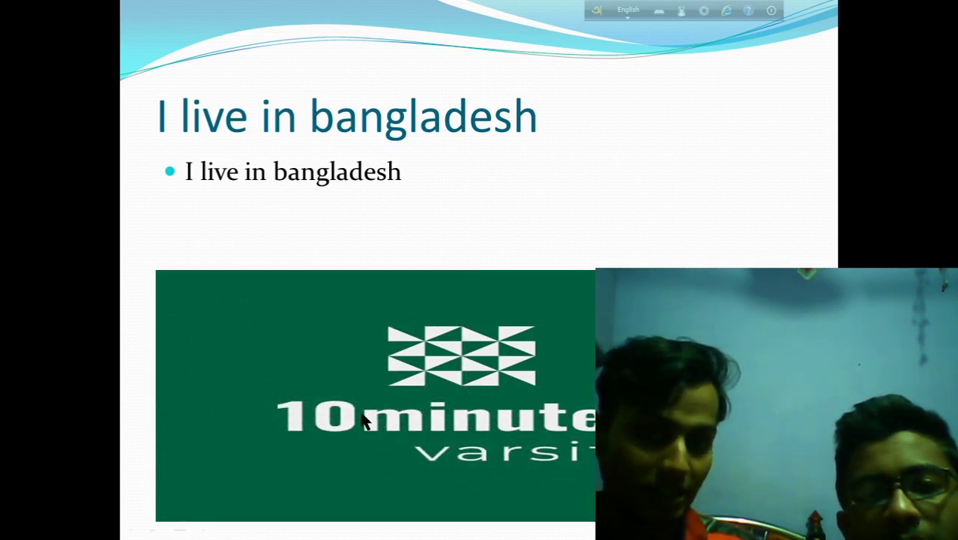
pyautogui.click(343, 225)
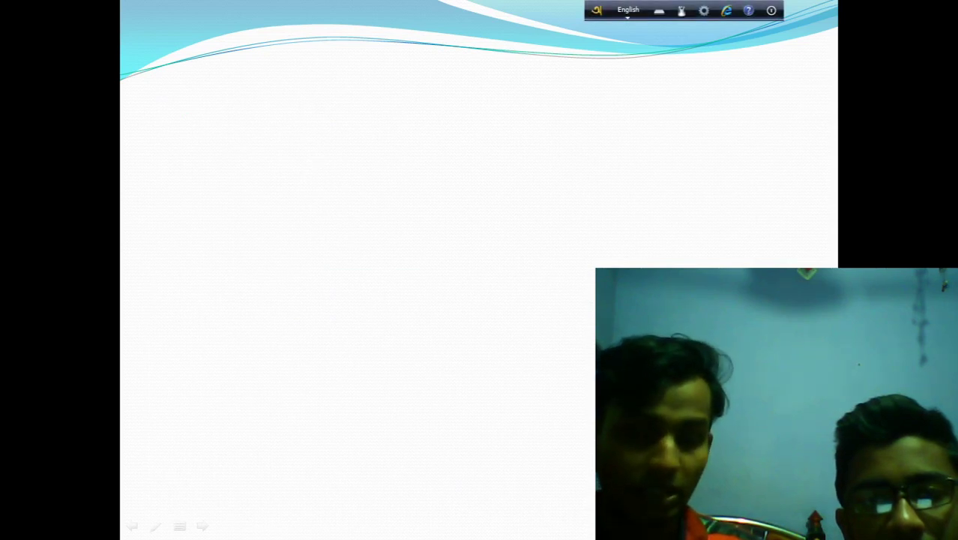
pyautogui.press('Escape')
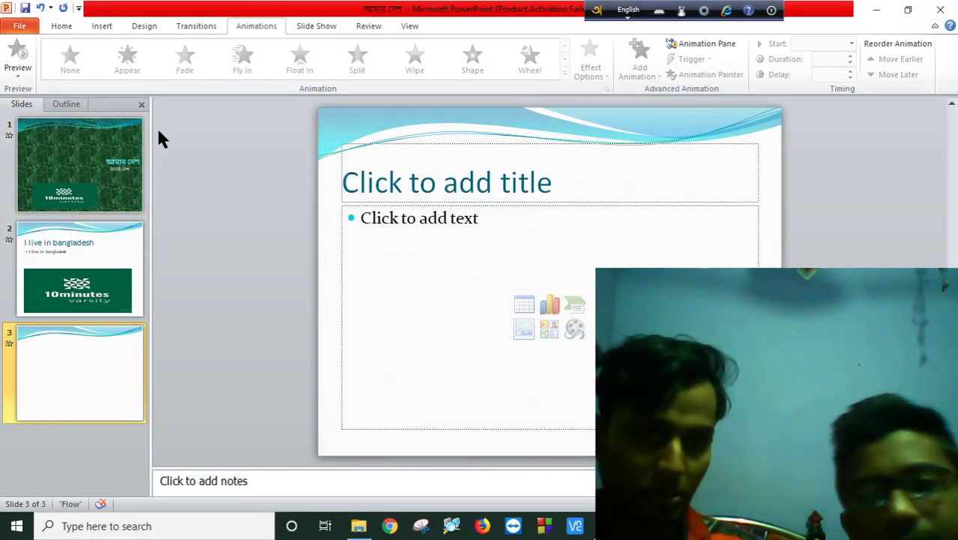
# - Change slide 2's title entrance to Shape and make its bullet text Fly In
pyautogui.click(114, 277)
pyautogui.click(498, 182)
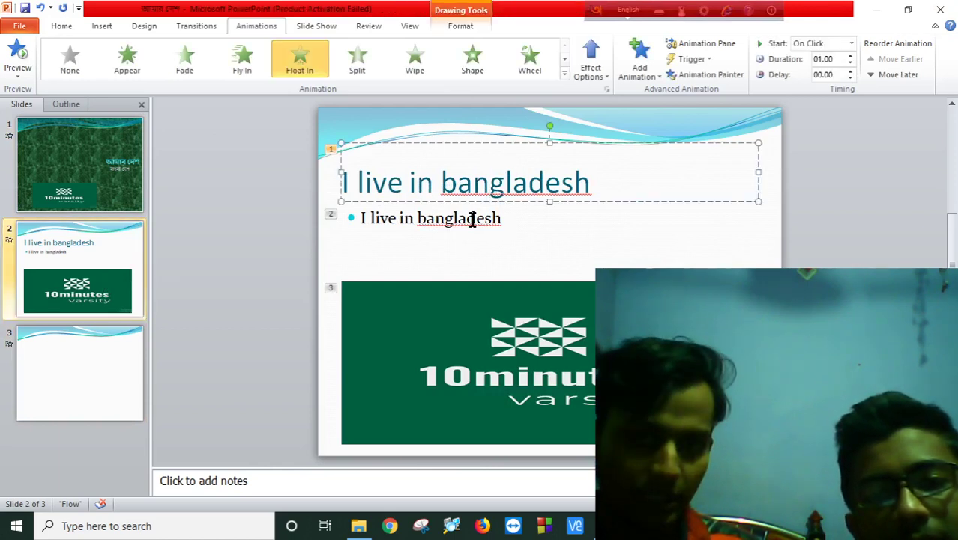
pyautogui.click(473, 219)
pyautogui.click(448, 182)
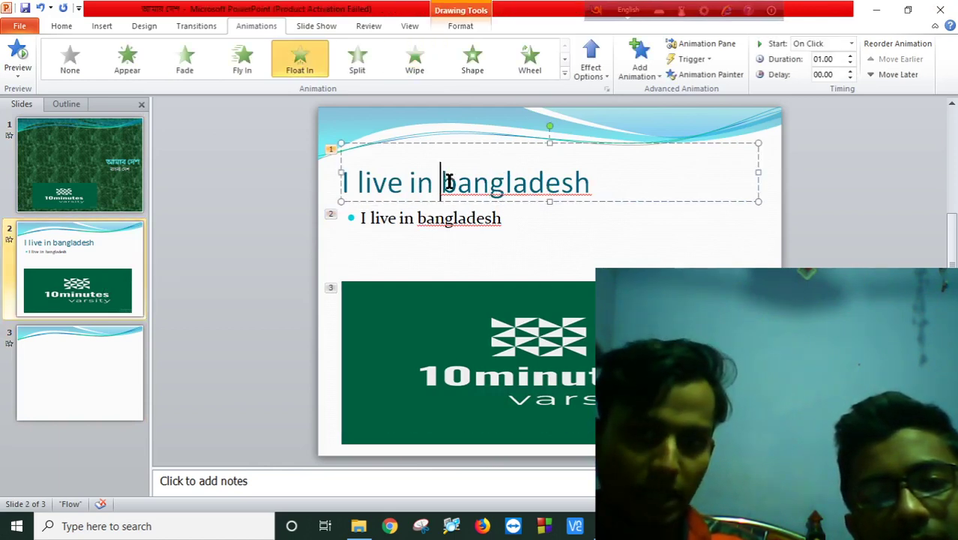
pyautogui.click(479, 68)
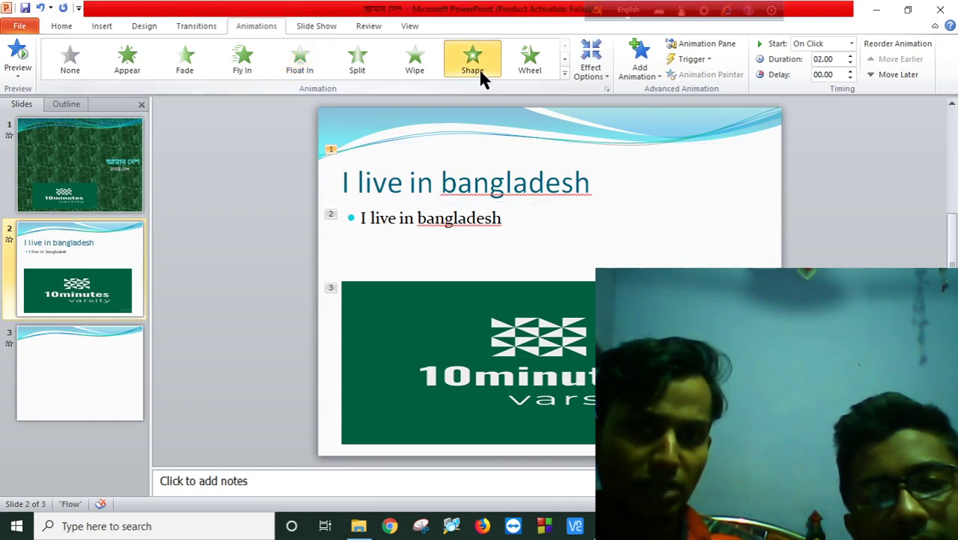
pyautogui.click(473, 182)
pyautogui.click(467, 219)
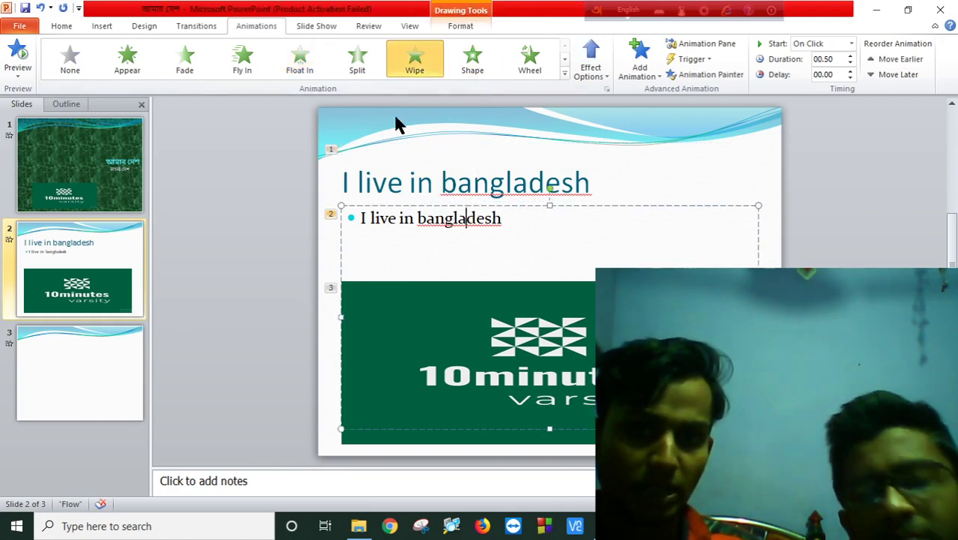
pyautogui.click(242, 56)
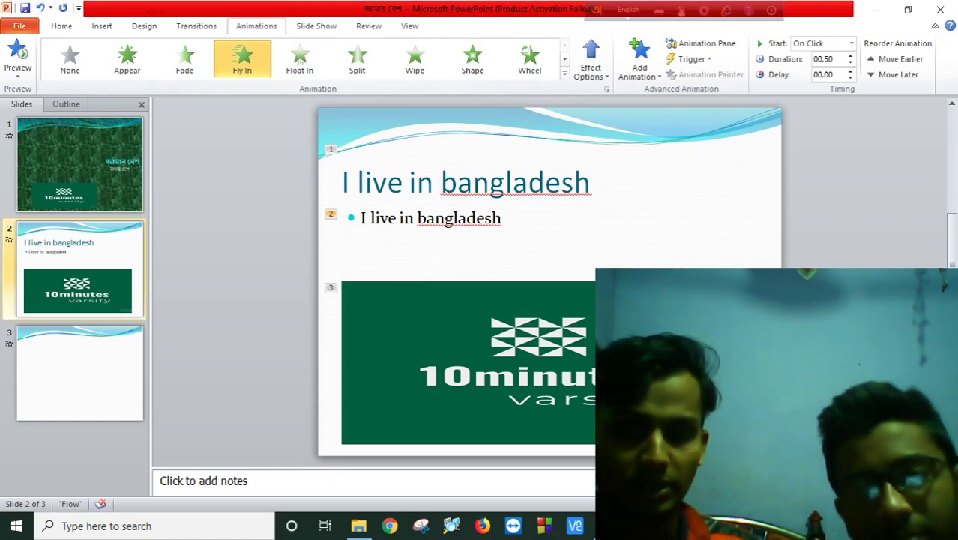
# - Review slides 1 and 2, read the textbook's custom-animation steps, and return to slide 1
pyautogui.click(128, 179)
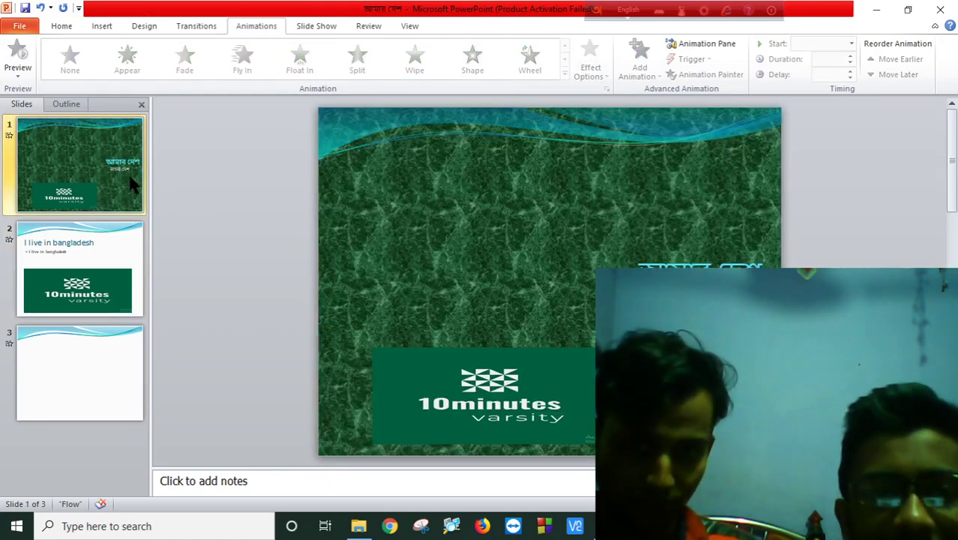
pyautogui.press('Down')
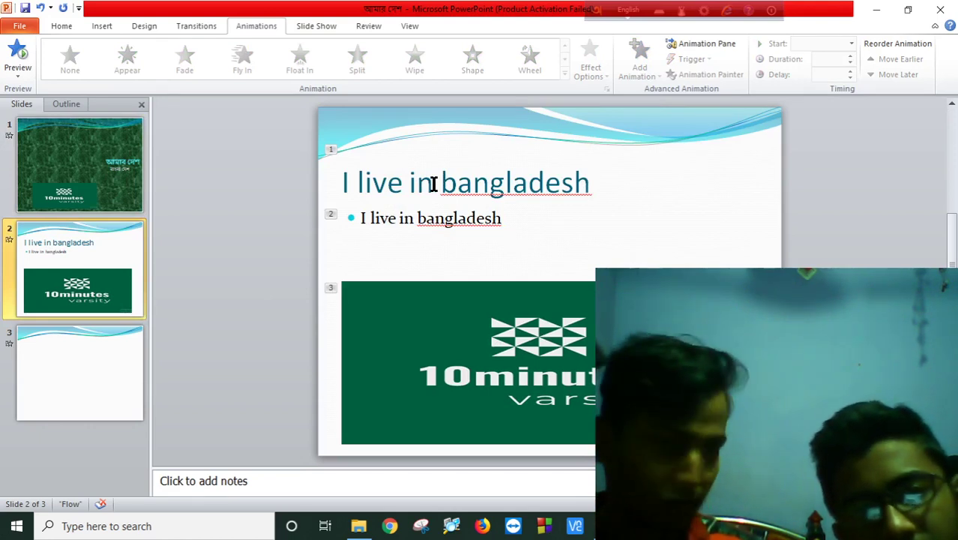
pyautogui.click(91, 147)
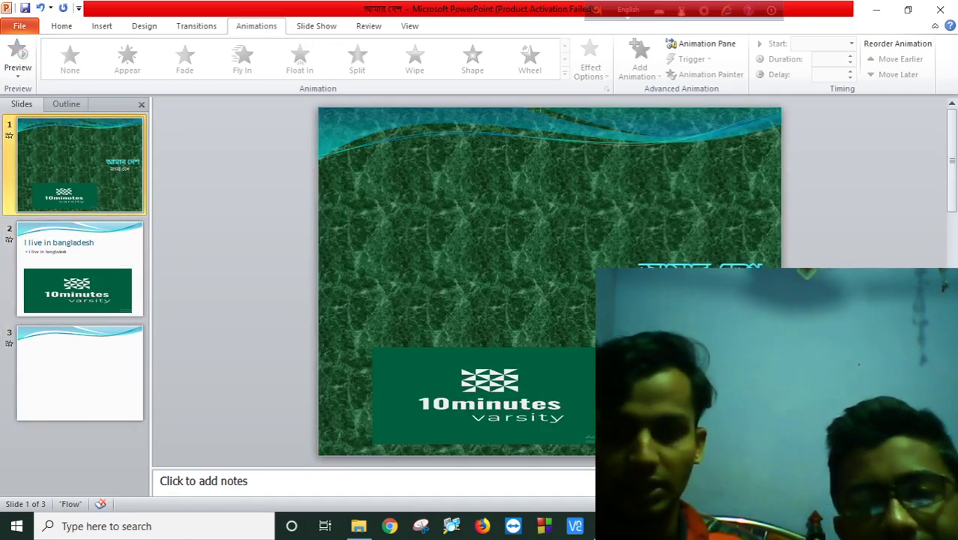
pyautogui.hotkey('alt', 'Tab')
pyautogui.scroll(-3, 494, 298)
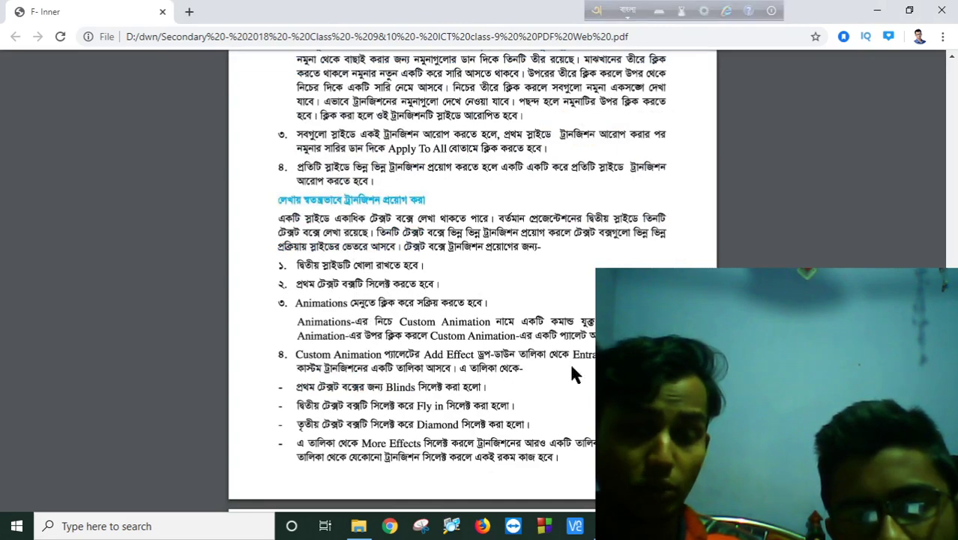
pyautogui.hotkey('alt', 'Tab')
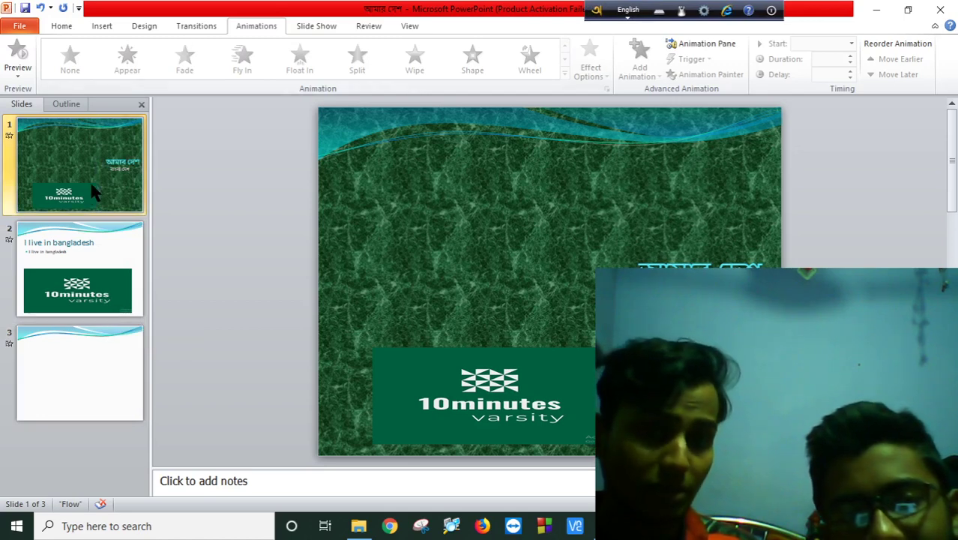
# - Give slide 1's Bengali title and second text box Shape entrance animations
pyautogui.click(676, 263)
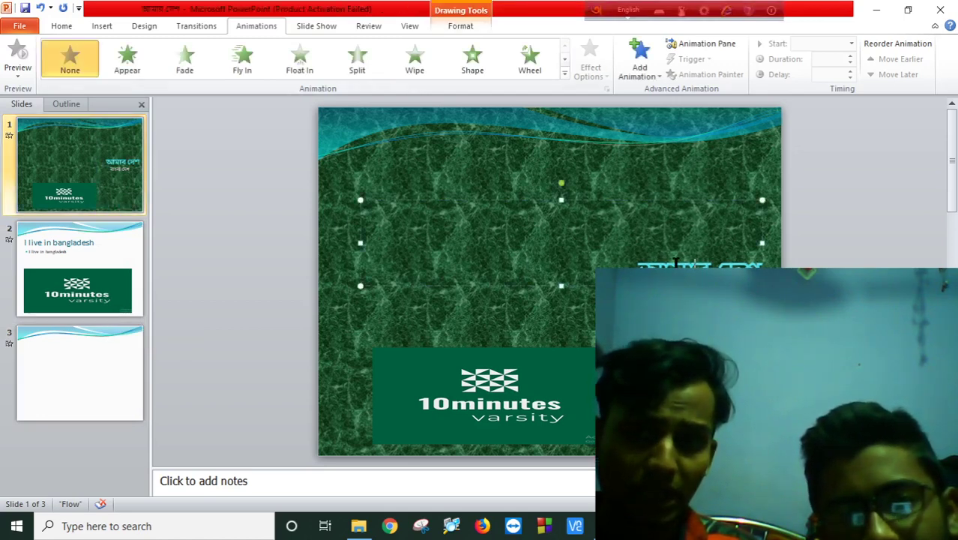
pyautogui.click(548, 406)
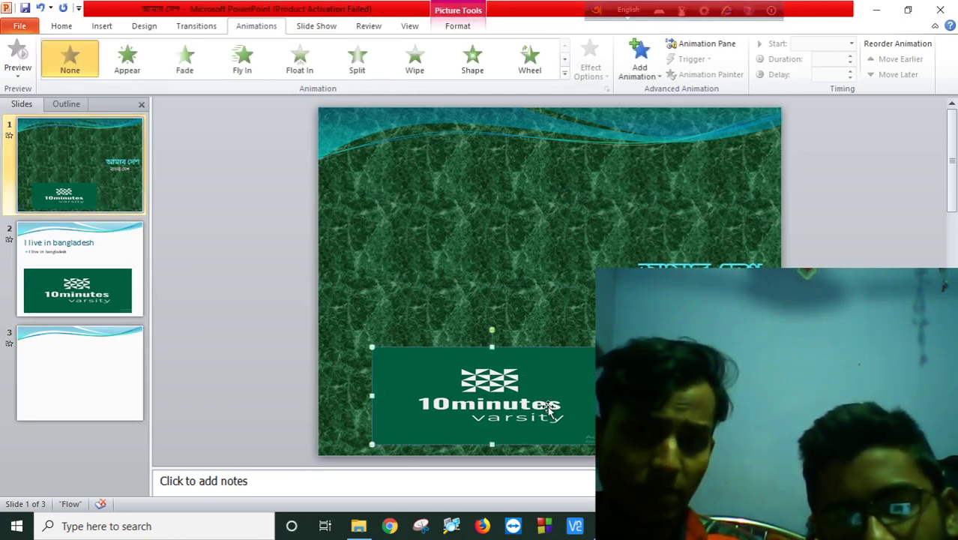
pyautogui.click(701, 262)
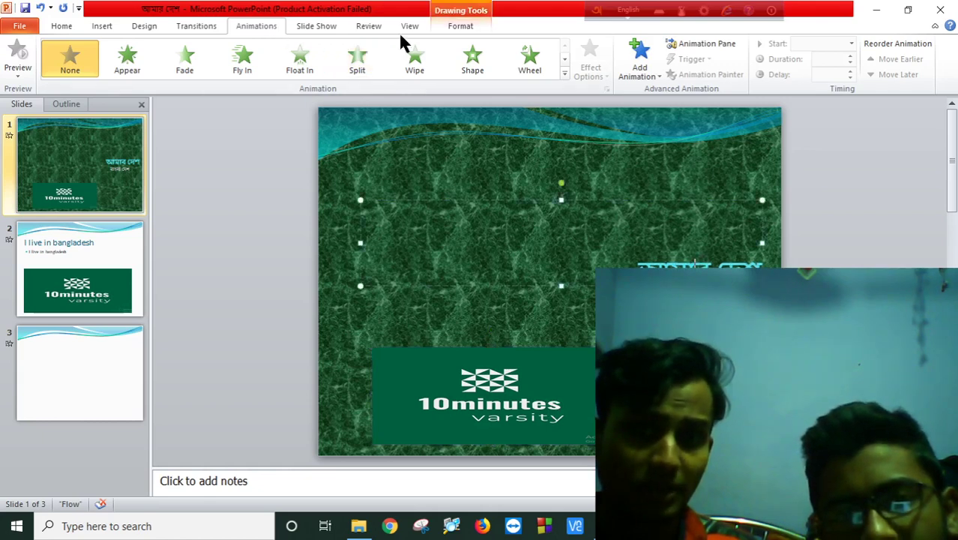
pyautogui.click(468, 57)
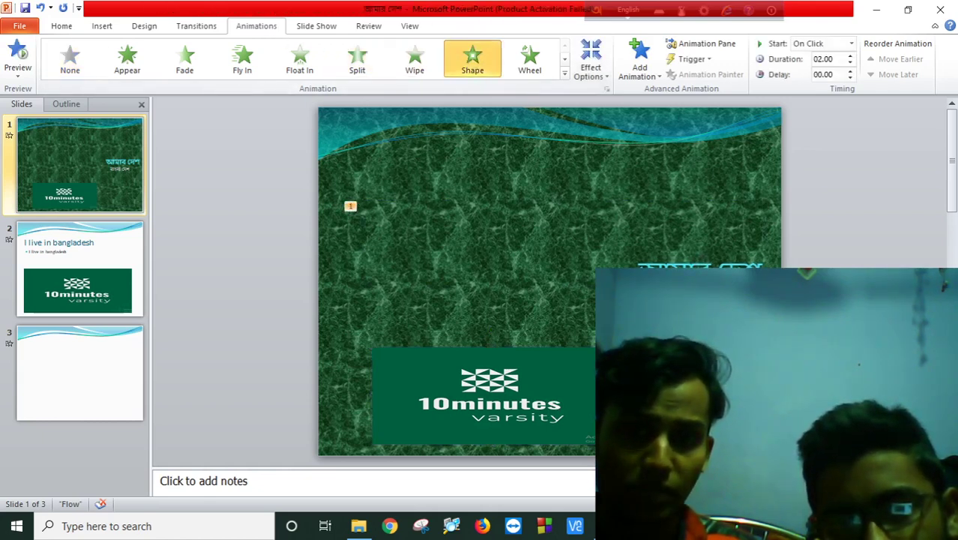
pyautogui.click(487, 330)
pyautogui.click(468, 58)
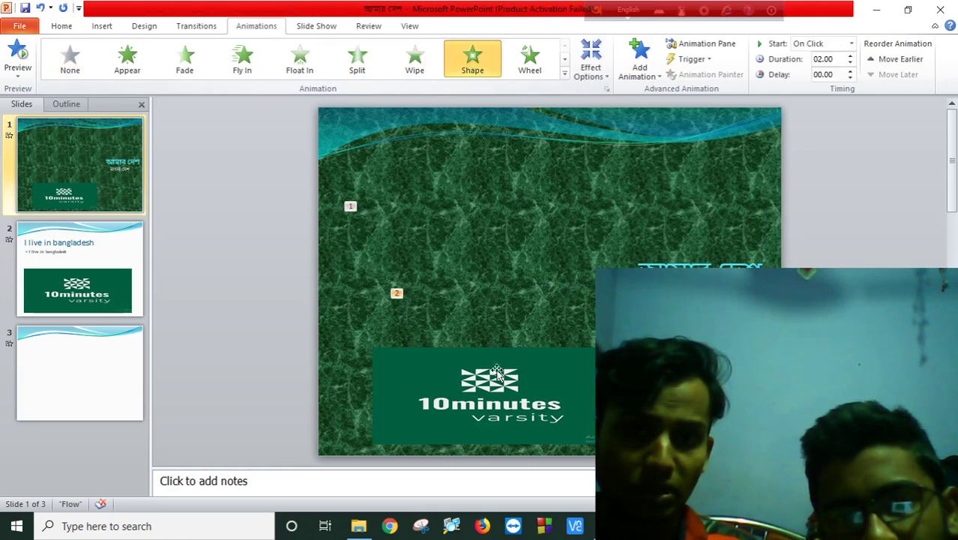
# - Make the 10minutes logo fade in and start the slide show with F5
pyautogui.click(497, 369)
pyautogui.click(185, 58)
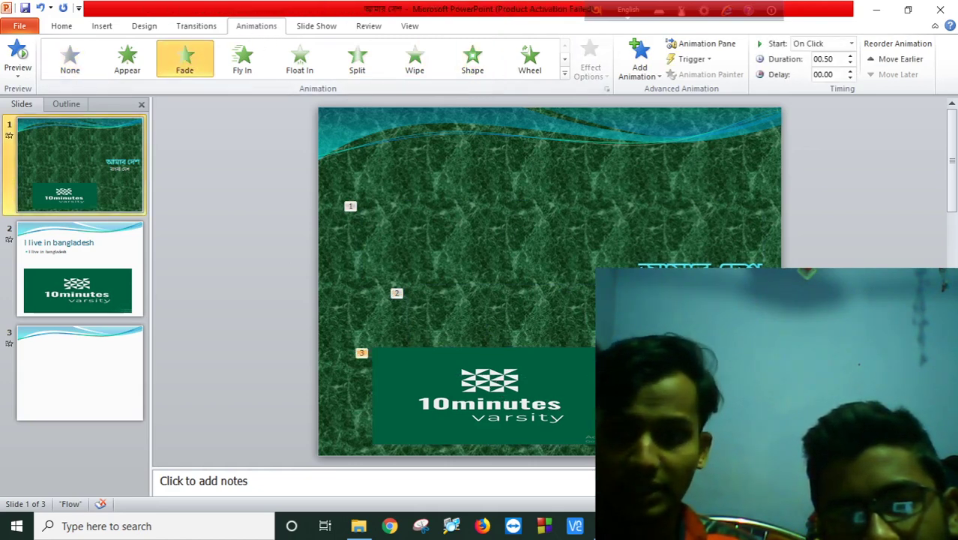
pyautogui.press('F5')
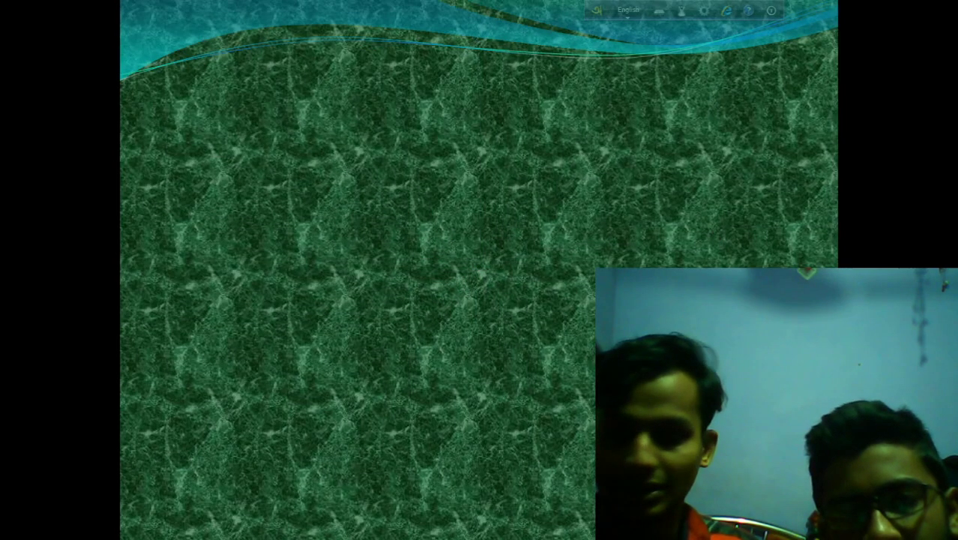
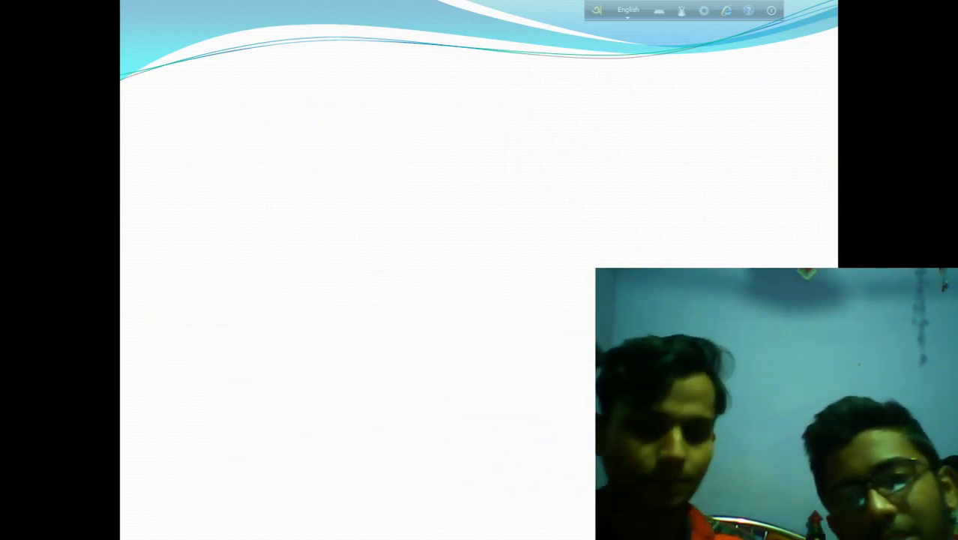
# - End the slide show and return to editing the three-slide presentation
pyautogui.press('Escape')
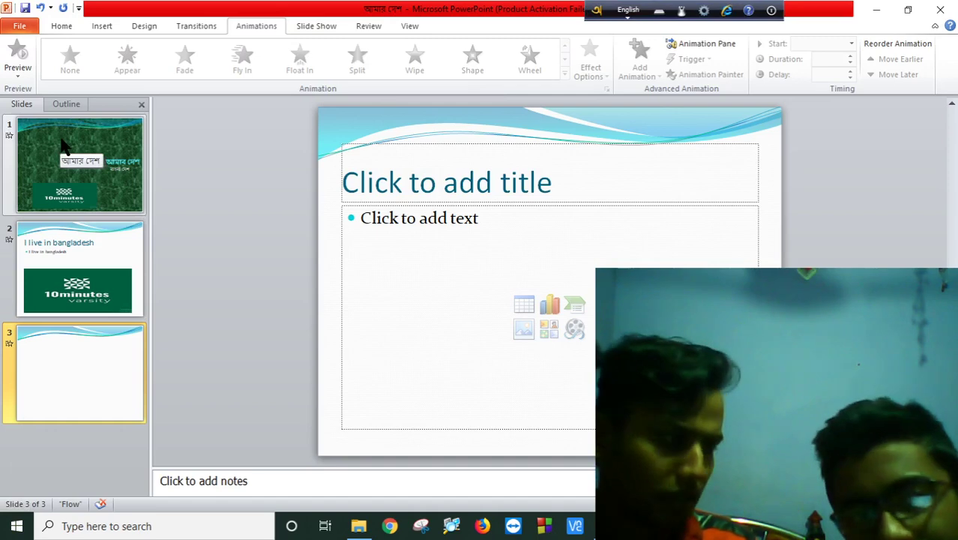
# - Read the PDF guide's section on adding video to slides, then minimize Chrome and PowerPoint
pyautogui.hotkey('alt', 'Tab')
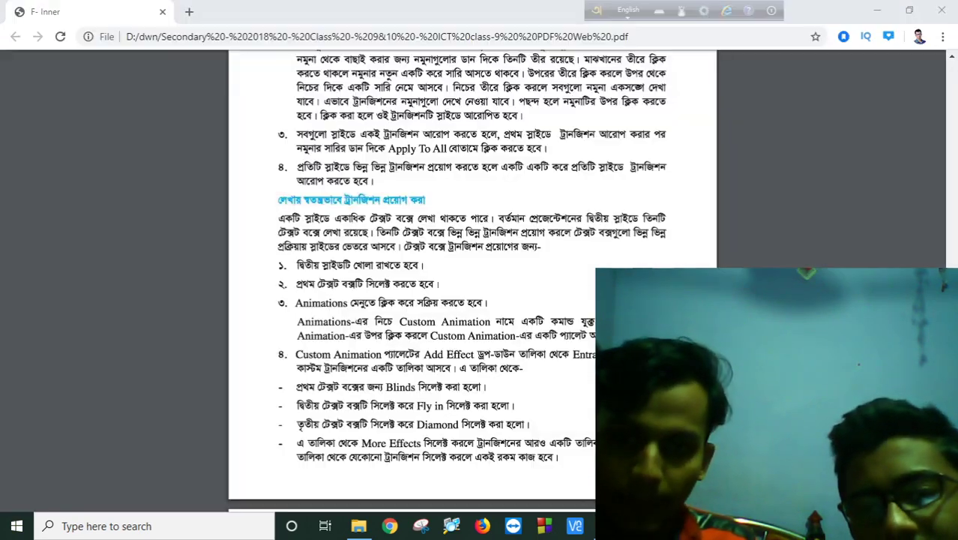
pyautogui.scroll(-5, 472, 308)
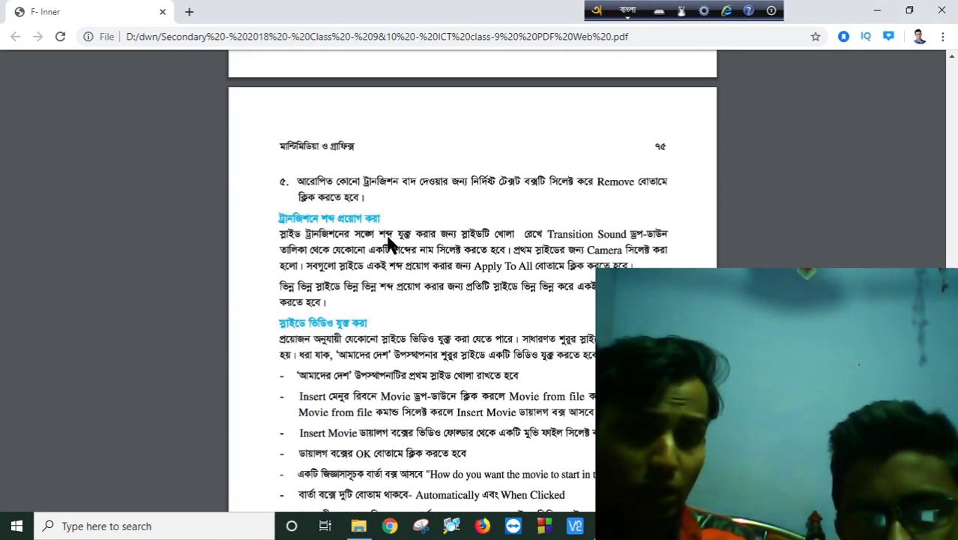
pyautogui.scroll(-3, 408, 270)
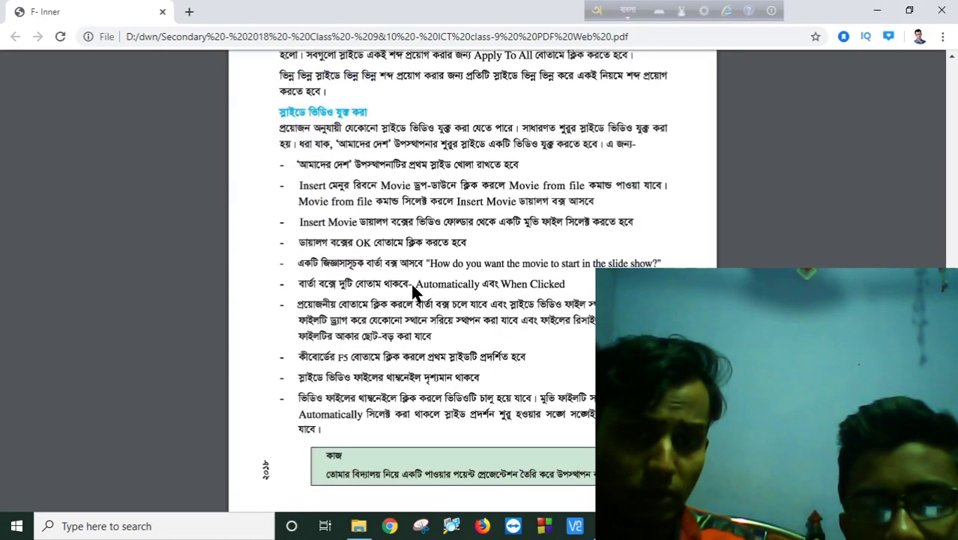
pyautogui.scroll(2, 412, 285)
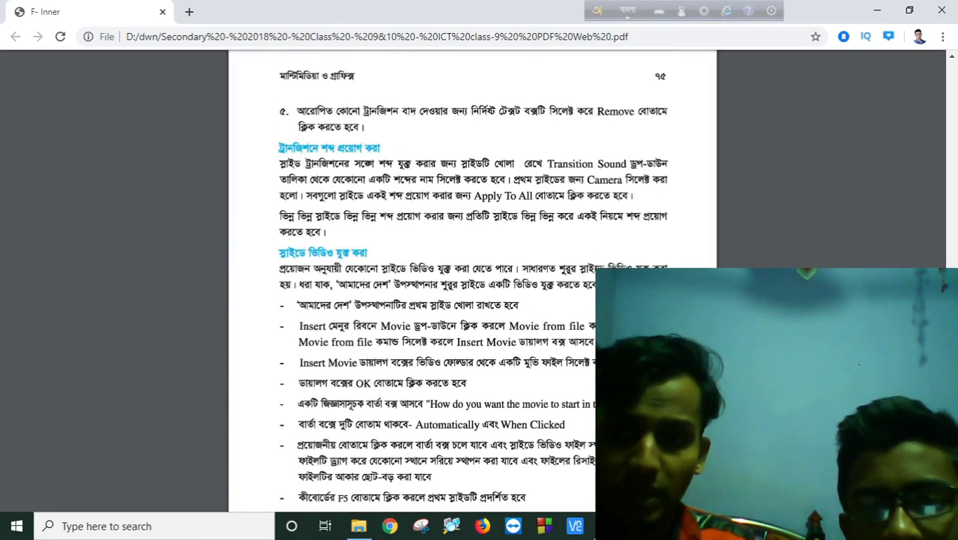
pyautogui.click(876, 9)
pyautogui.click(883, 8)
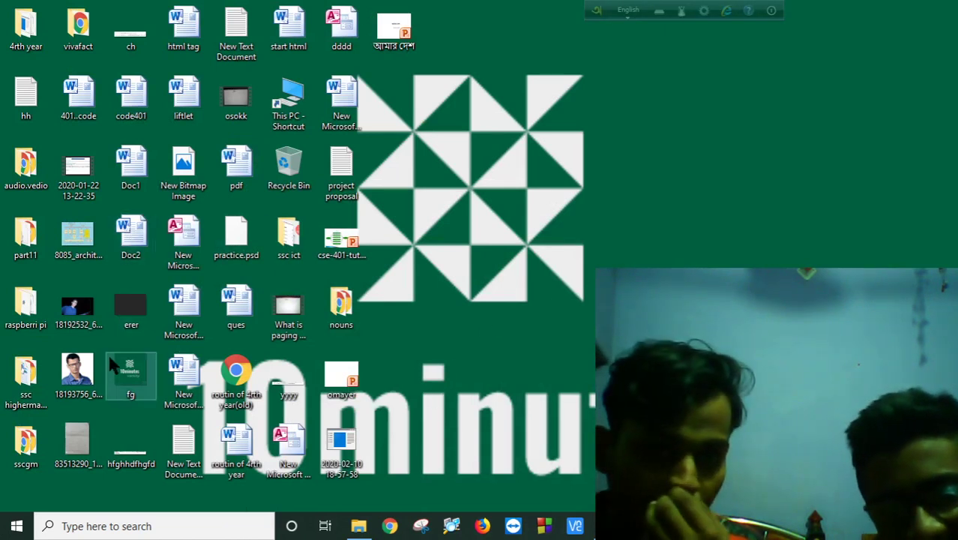
# - Browse Local Disk (D:), Music and Downloads in File Explorer, then return to the PDF guide
pyautogui.doubleClick(304, 101)
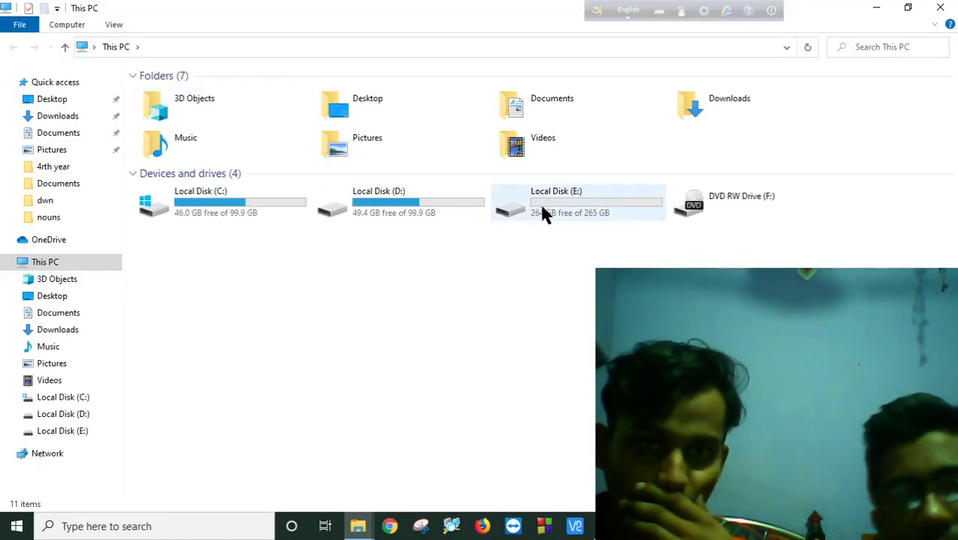
pyautogui.doubleClick(459, 208)
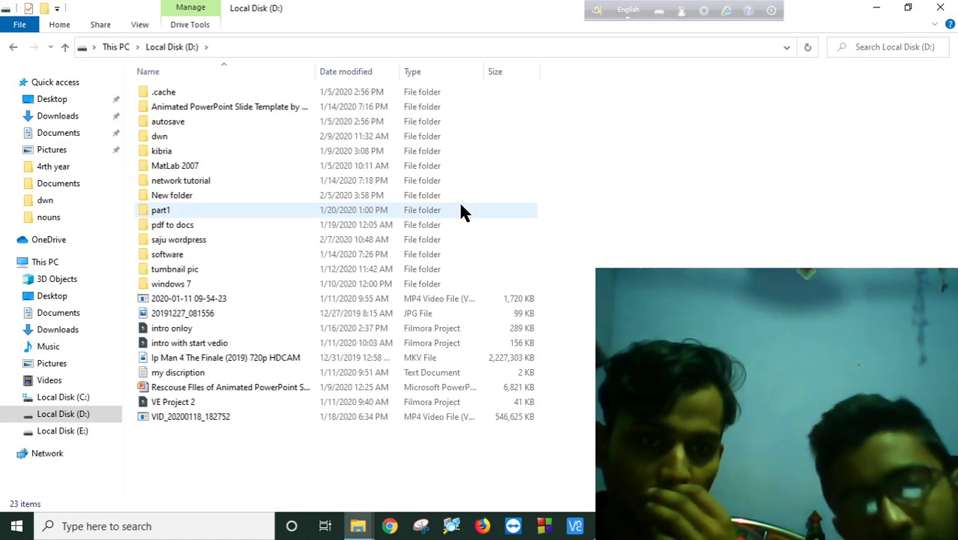
pyautogui.moveTo(242, 283)
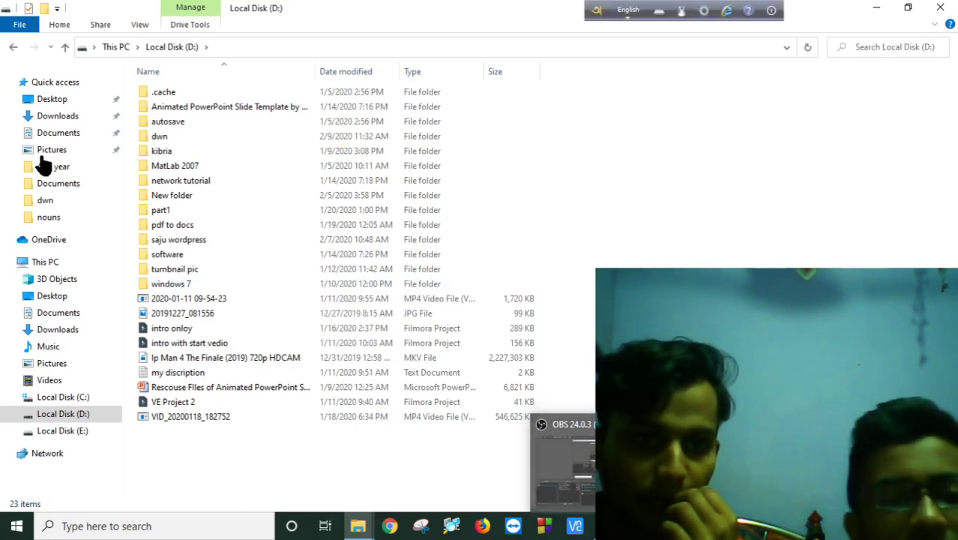
pyautogui.click(42, 351)
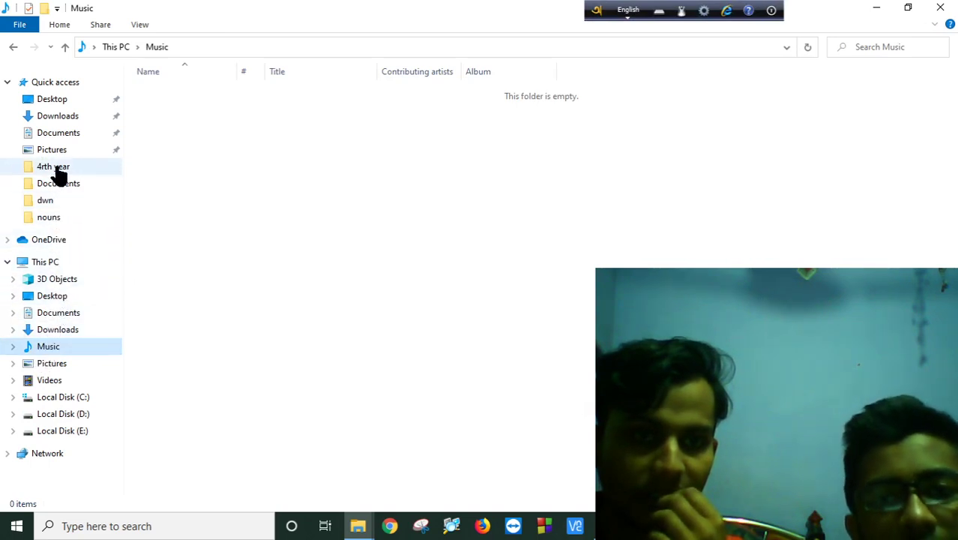
pyautogui.click(76, 120)
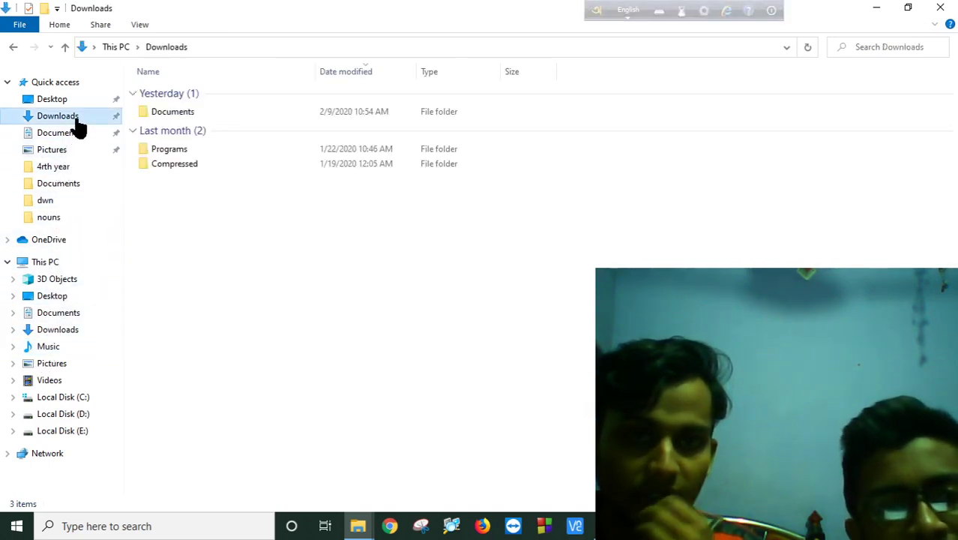
pyautogui.click(888, 8)
pyautogui.hotkey('alt', 'Tab')
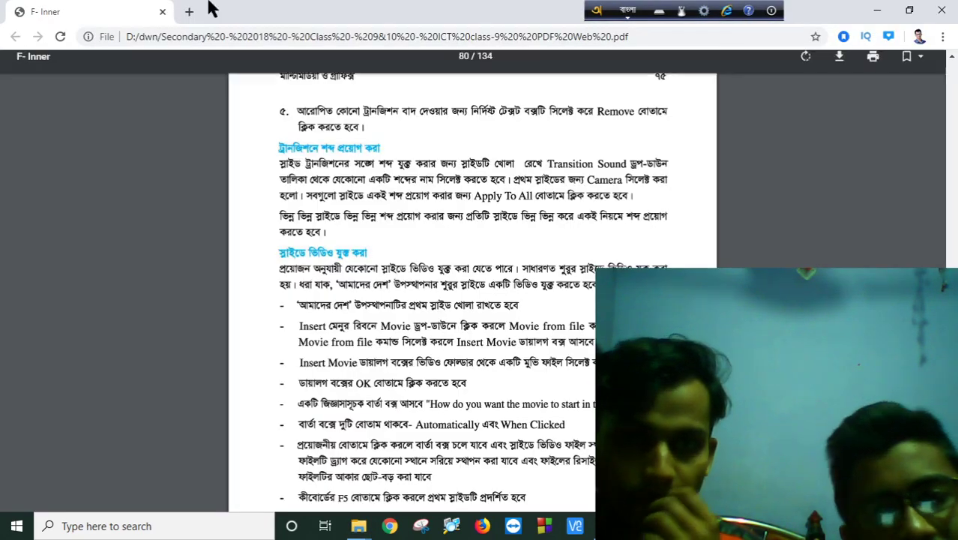
# - Open new Chrome tabs and load youtube.com in one of them
pyautogui.hotkey('ctrl', 't')
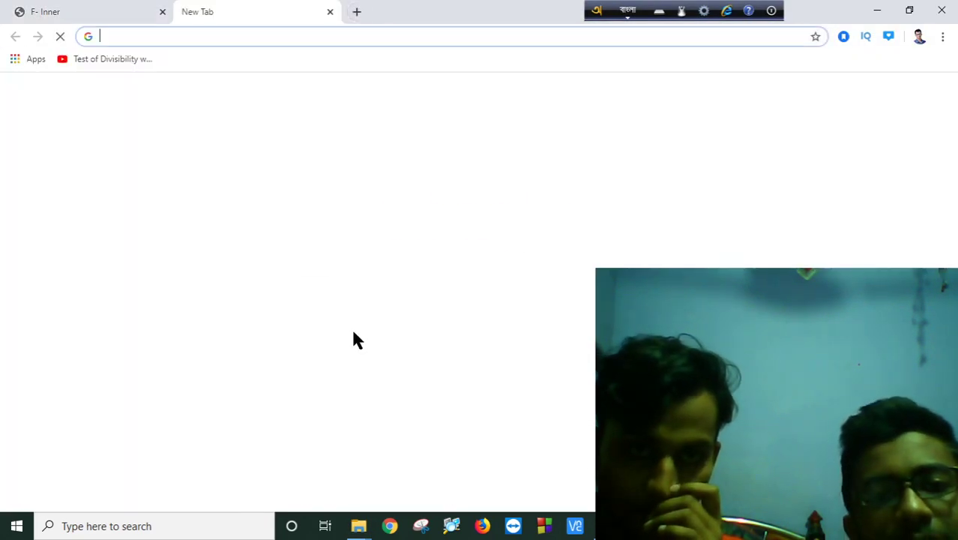
pyautogui.click(425, 381)
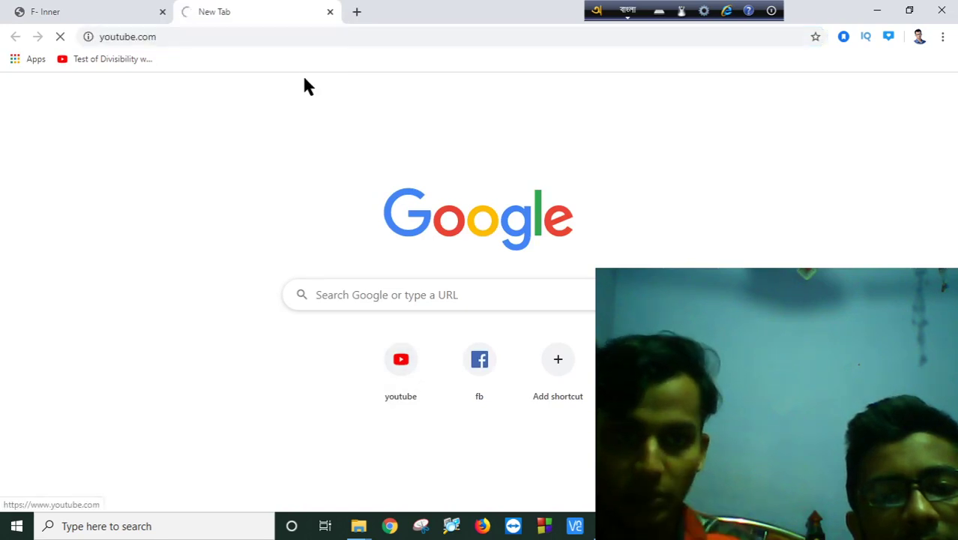
pyautogui.click(358, 13)
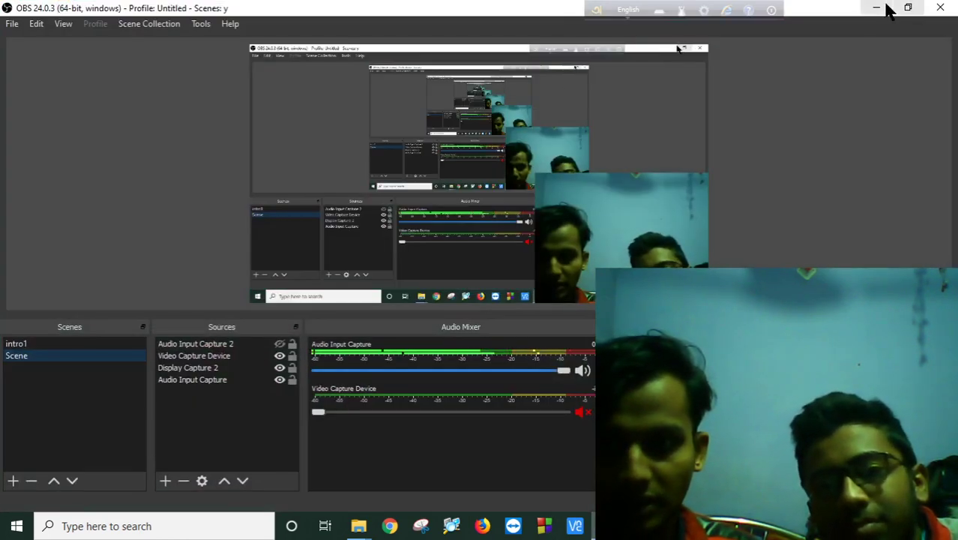
# - Go back to title slide 1 and open the Insert tab's Audio options
pyautogui.click(877, 6)
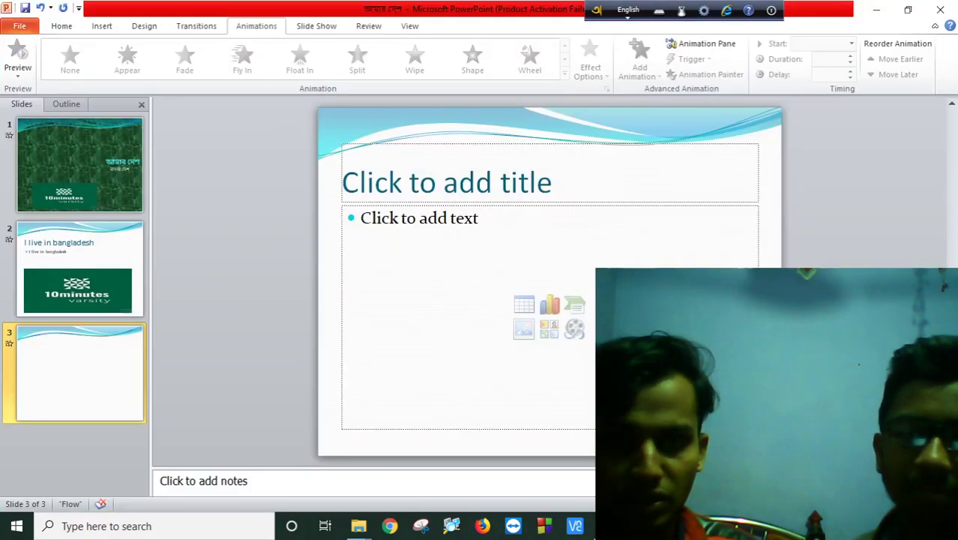
pyautogui.press('Home')
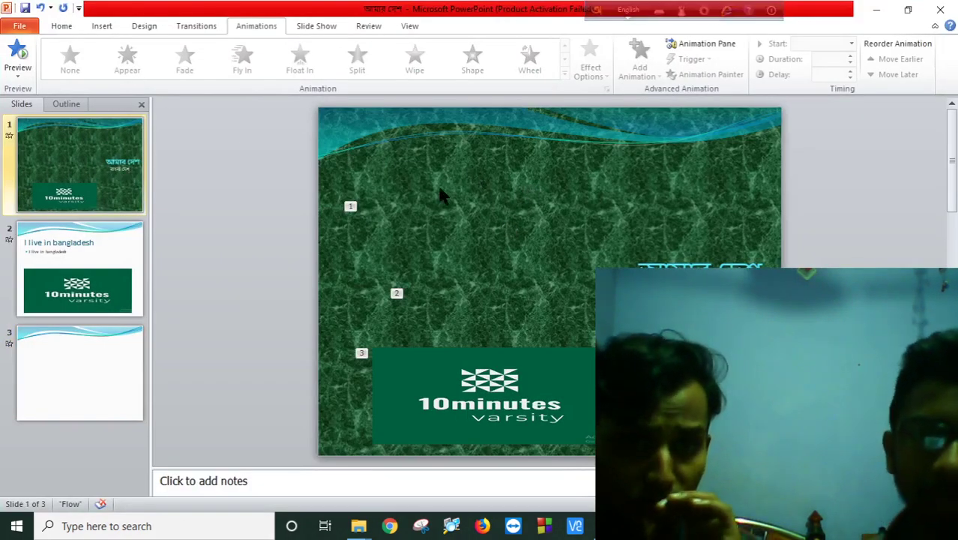
pyautogui.click(103, 27)
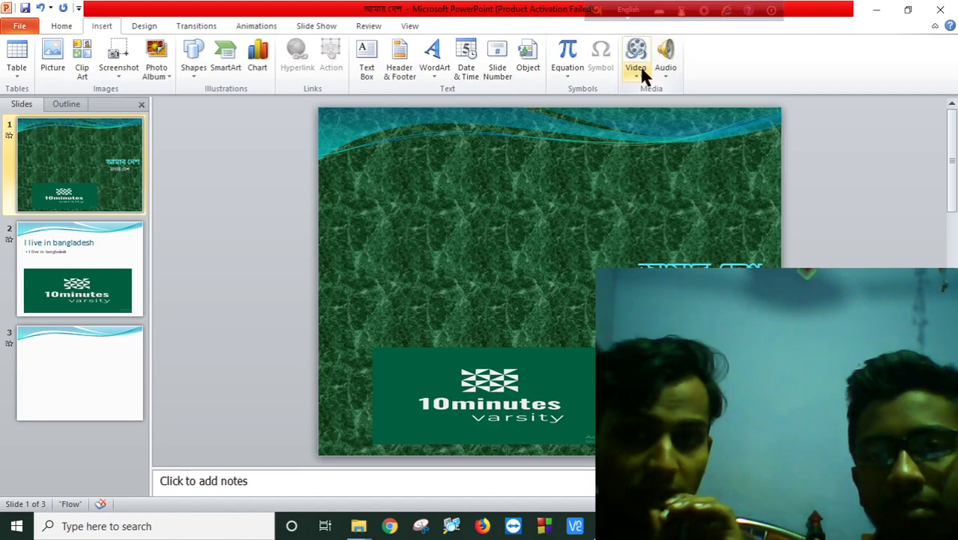
pyautogui.click(665, 70)
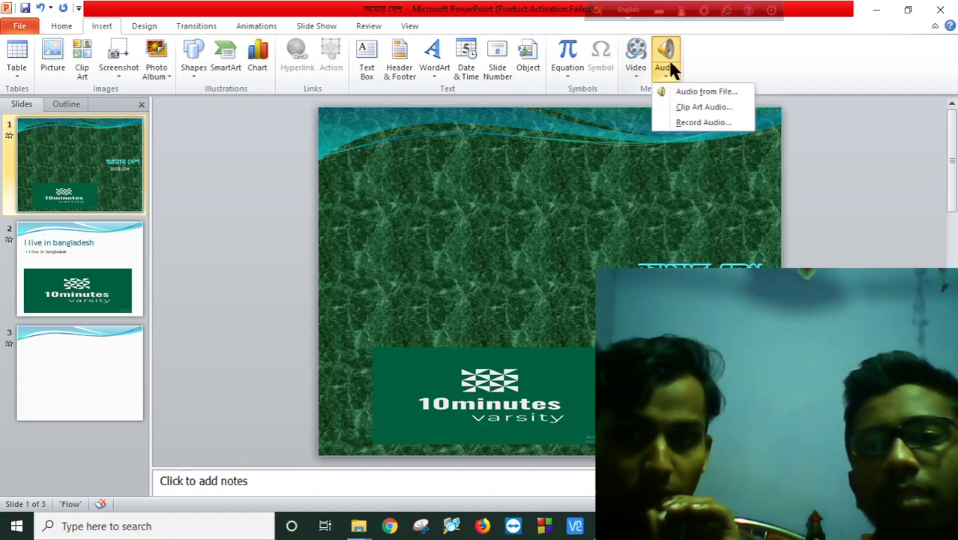
# - Start adding audio from a file, browsing to the dwn folder on drive D:
pyautogui.click(690, 90)
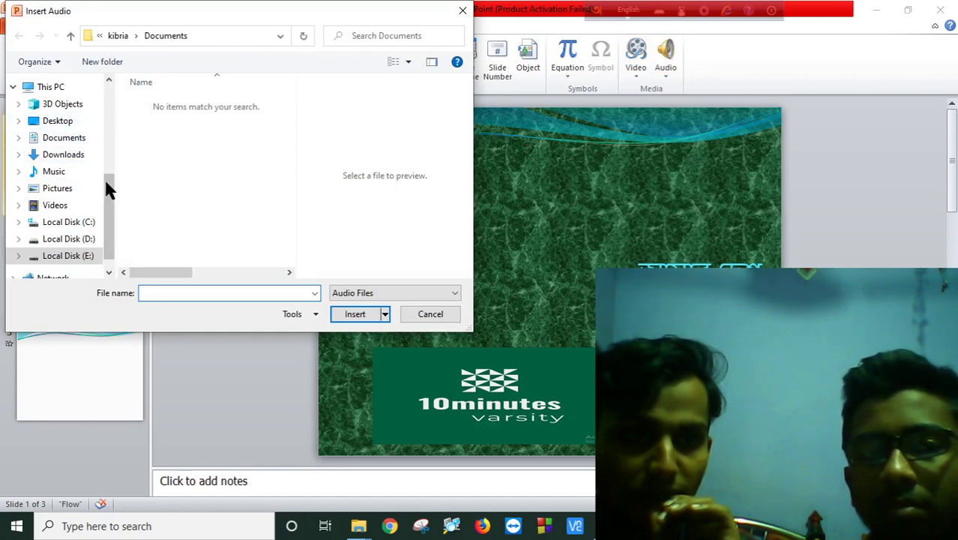
pyautogui.click(69, 238)
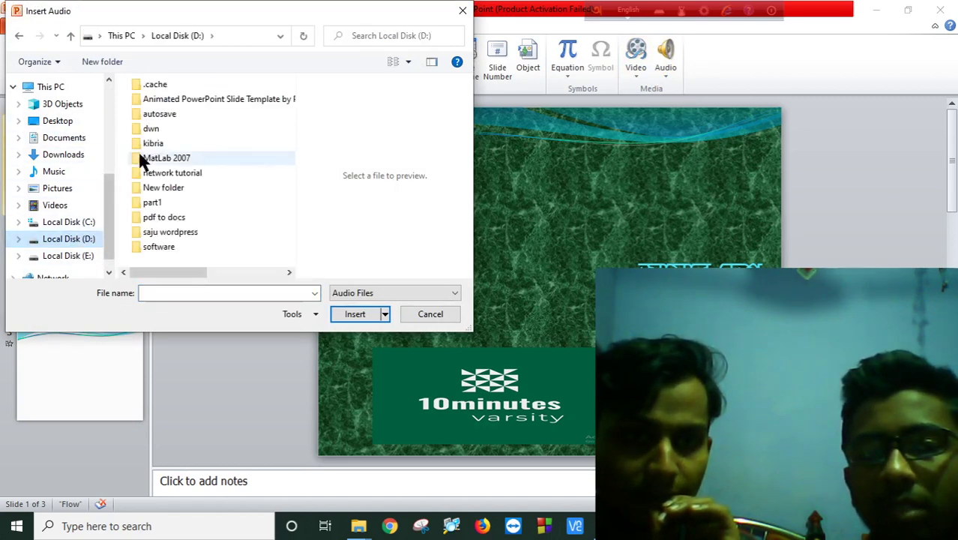
pyautogui.doubleClick(160, 125)
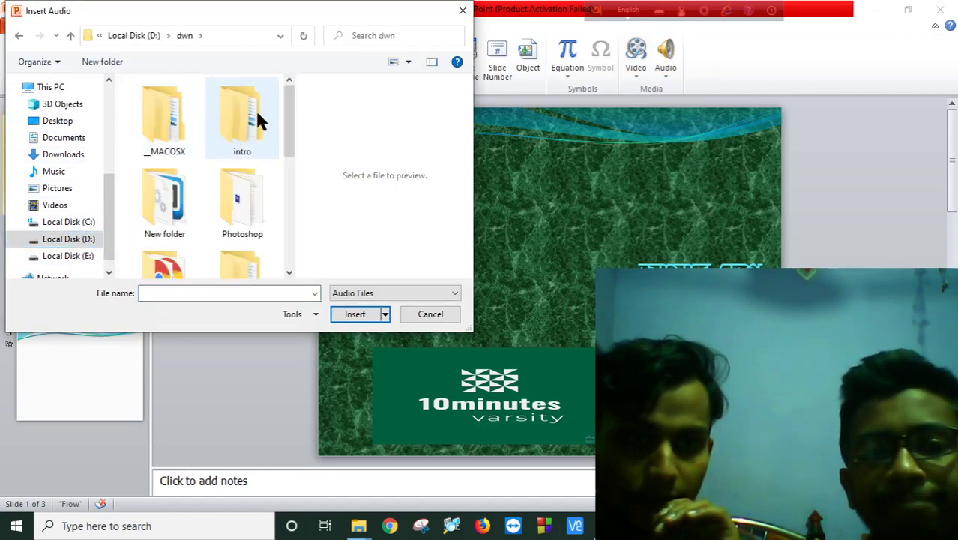
pyautogui.scroll(-5, 257, 116)
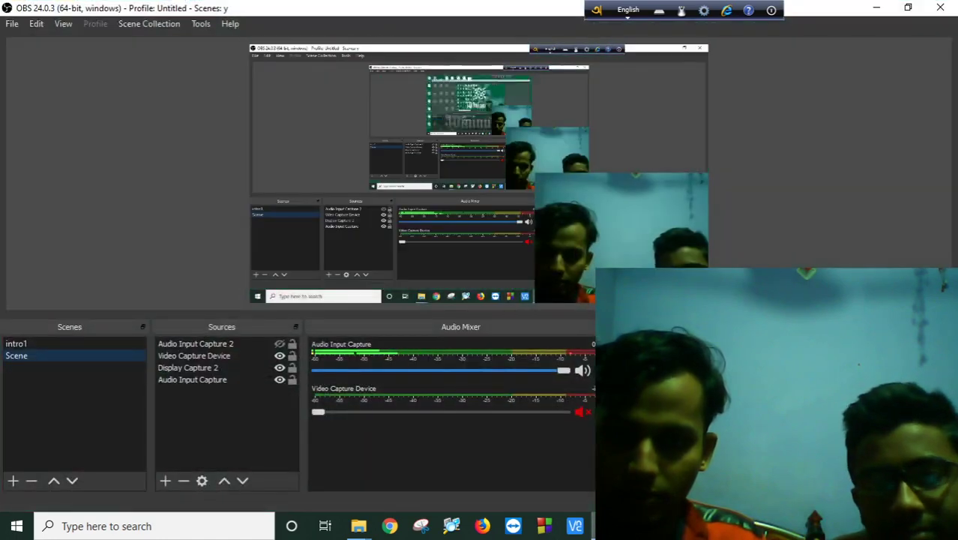
pyautogui.click(874, 8)
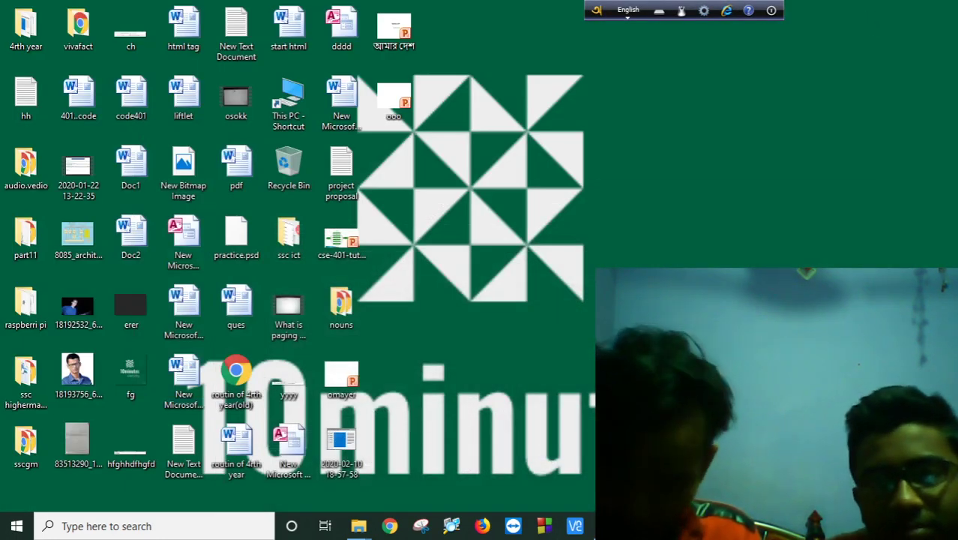
pyautogui.hotkey('alt', 'Tab')
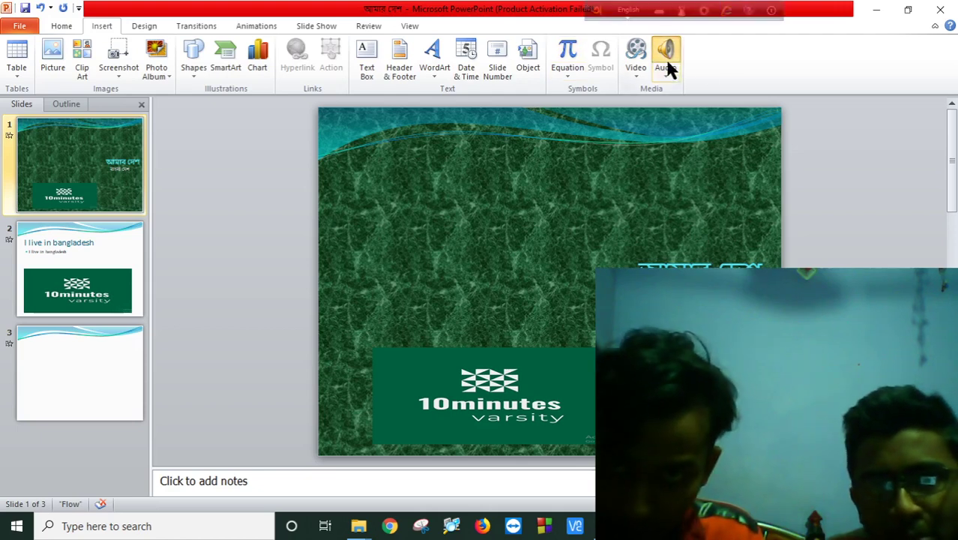
# - Insert the bensound-evolution audio file onto the title slide
pyautogui.click(665, 57)
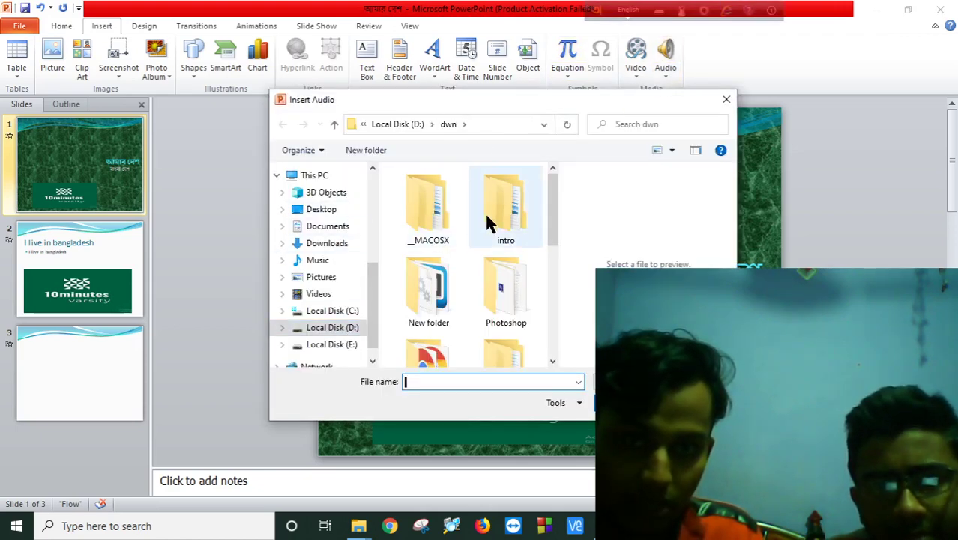
pyautogui.scroll(-5, 483, 219)
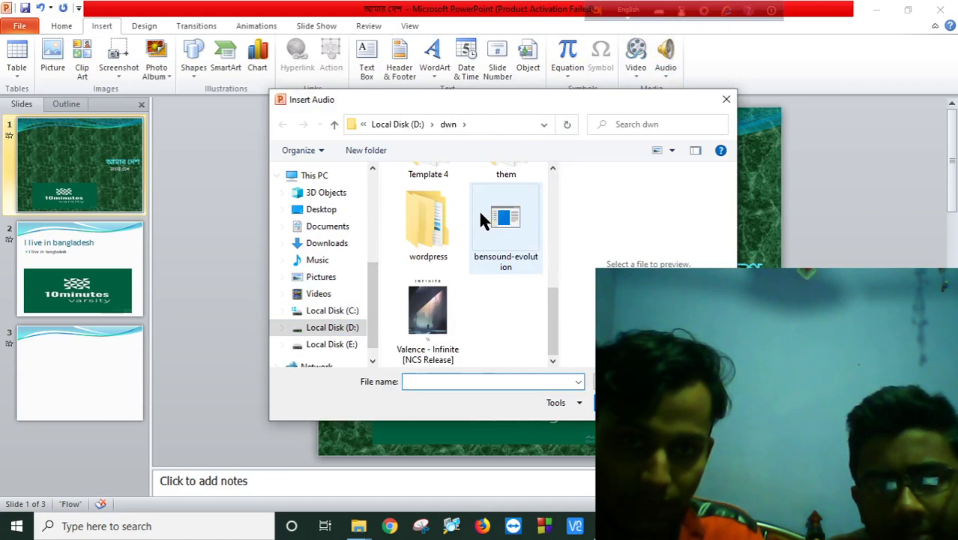
pyautogui.click(514, 240)
pyautogui.press('Return')
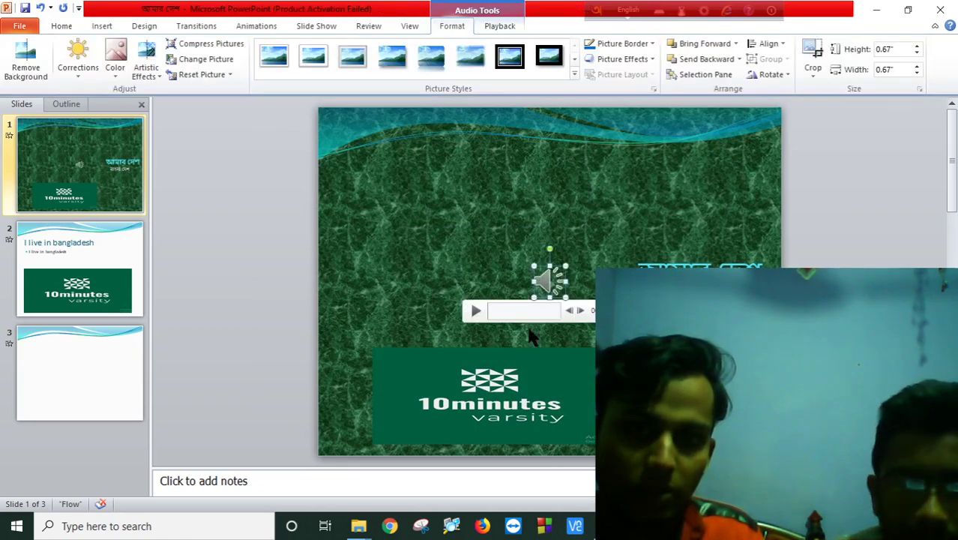
pyautogui.click(475, 312)
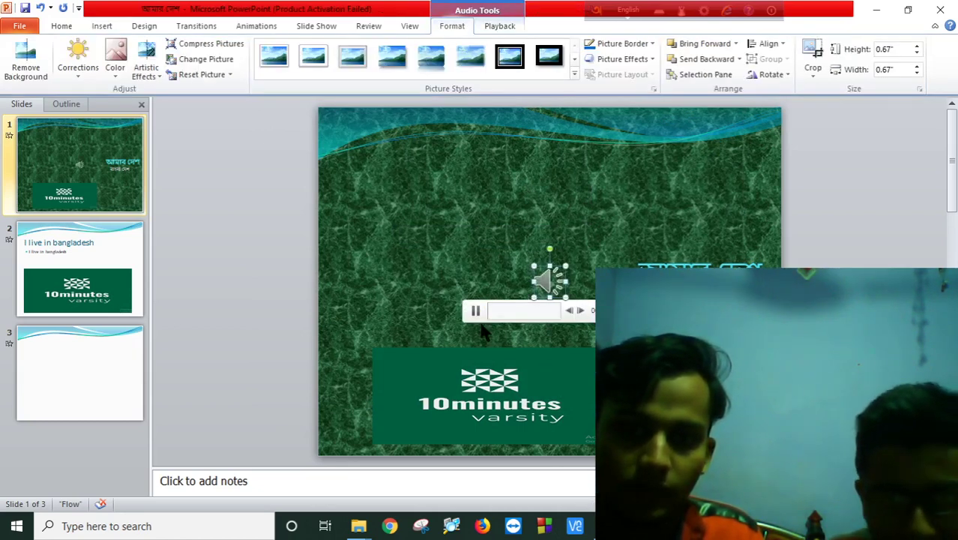
pyautogui.click(476, 313)
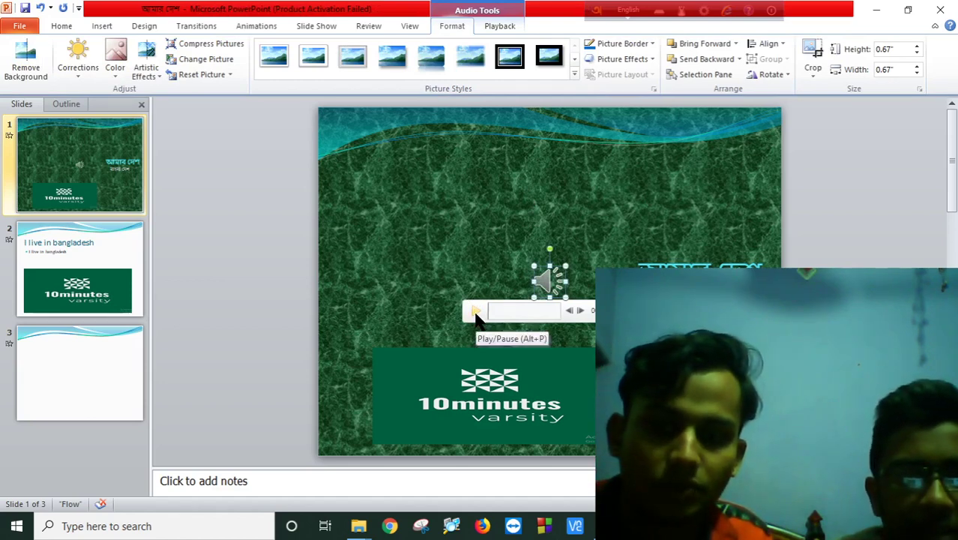
pyautogui.press('XF86AudioRaiseVolume')
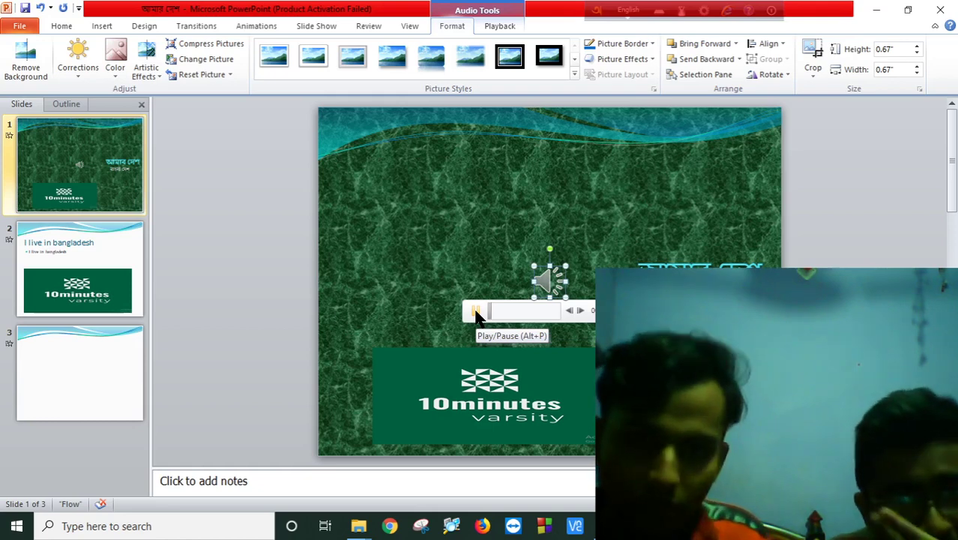
pyautogui.click(477, 312)
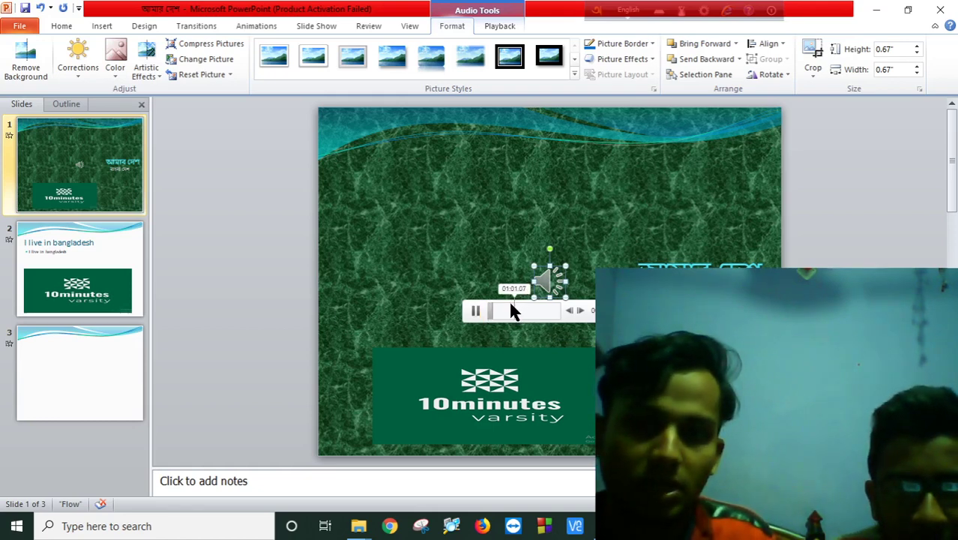
pyautogui.click(474, 312)
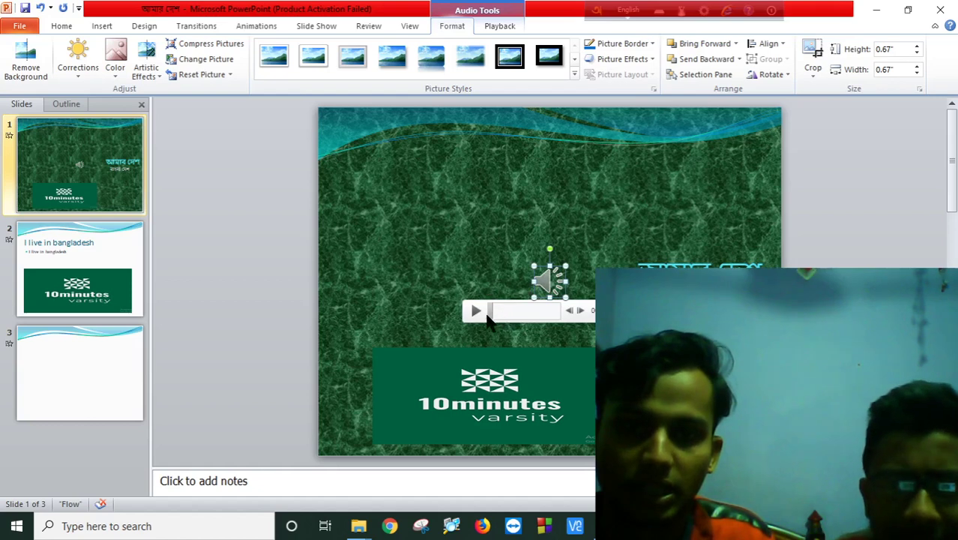
# - Move the speaker icon to the slide's top-right corner, rewind the clip, and start the show
pyautogui.moveTo(707, 141); pyautogui.dragTo(715, 141)
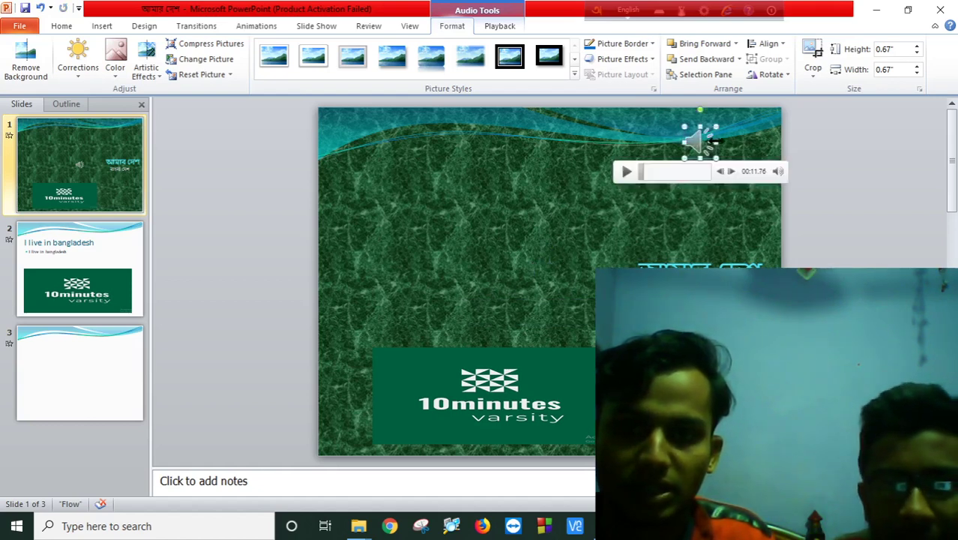
pyautogui.click(662, 204)
pyautogui.click(700, 139)
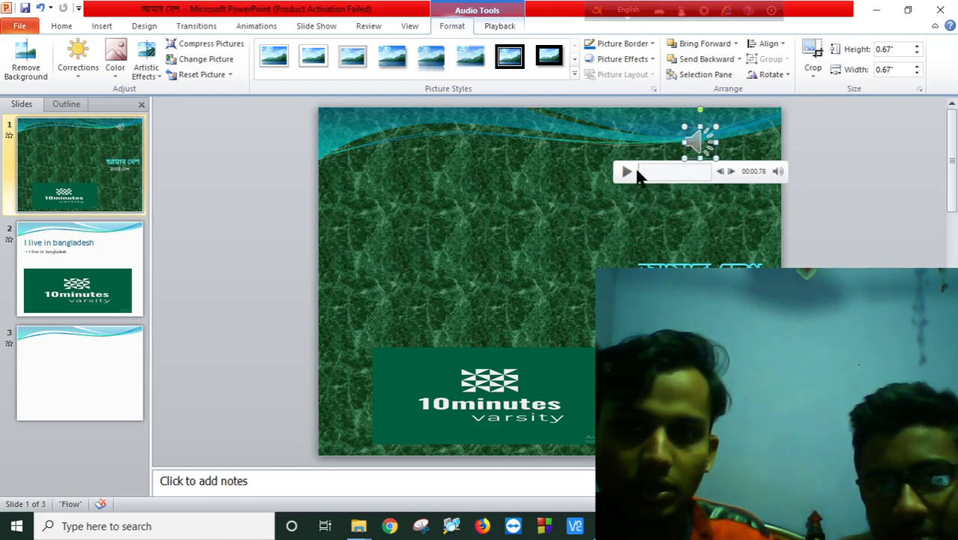
pyautogui.moveTo(649, 183); pyautogui.dragTo(626, 183)
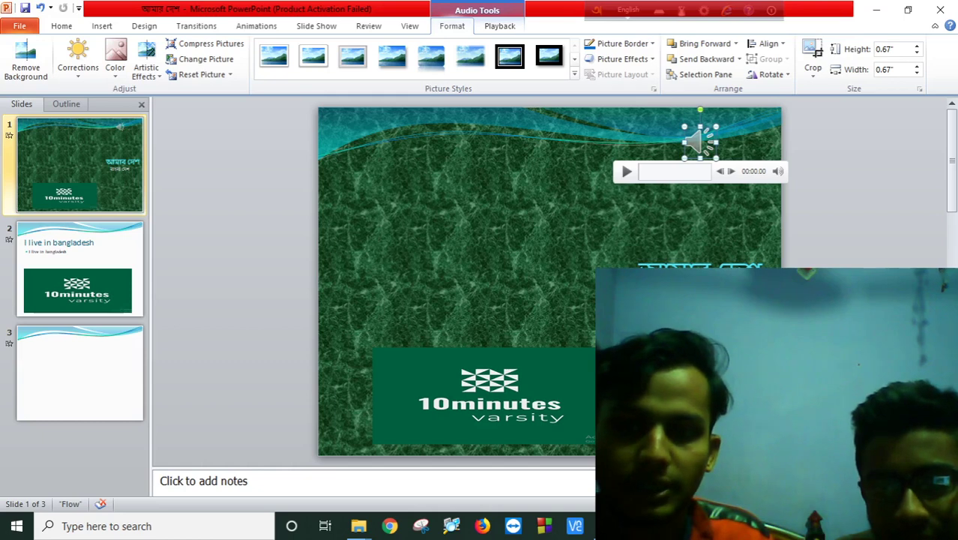
pyautogui.press('F5')
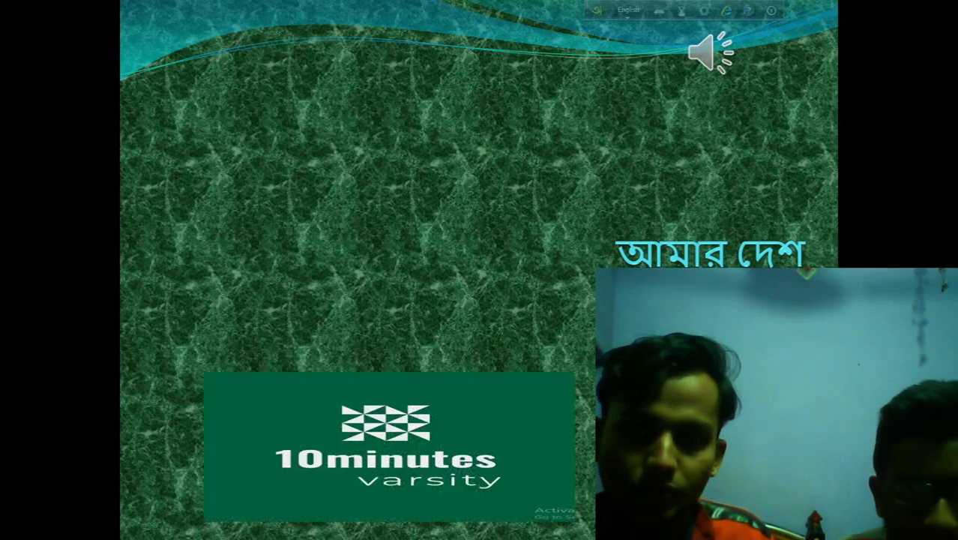
# - Step forward and back through the show, play the title slide's audio, then end the show
pyautogui.press('Right')
pyautogui.press('Left')
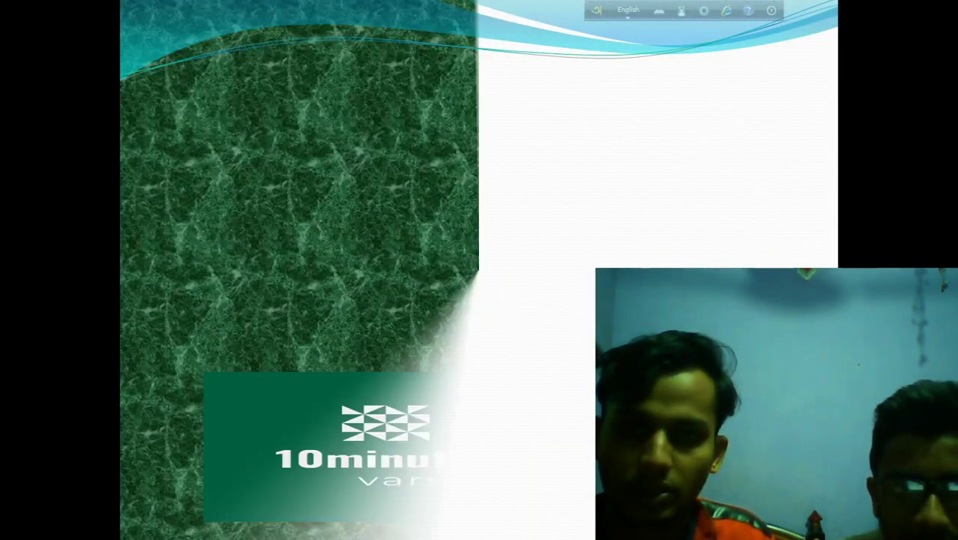
pyautogui.moveTo(694, 54)
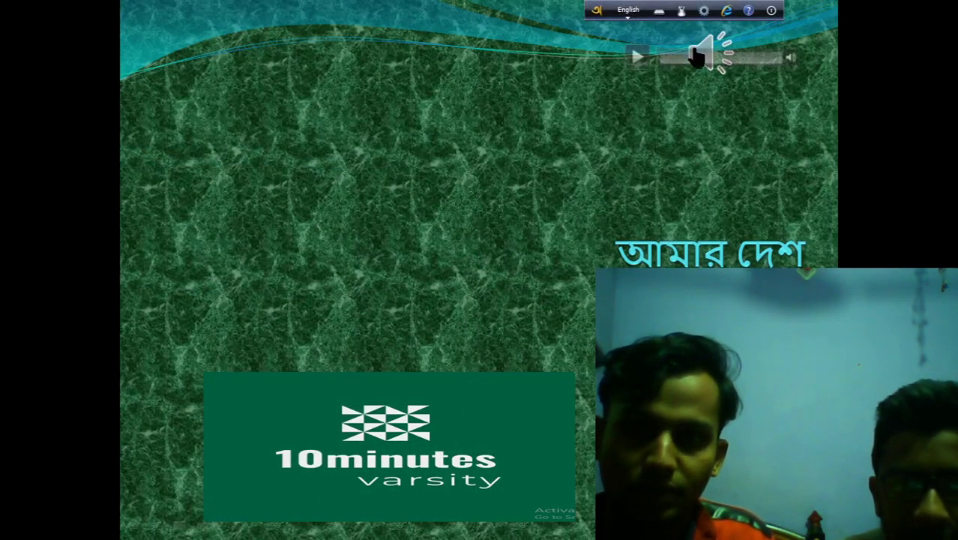
pyautogui.click(636, 58)
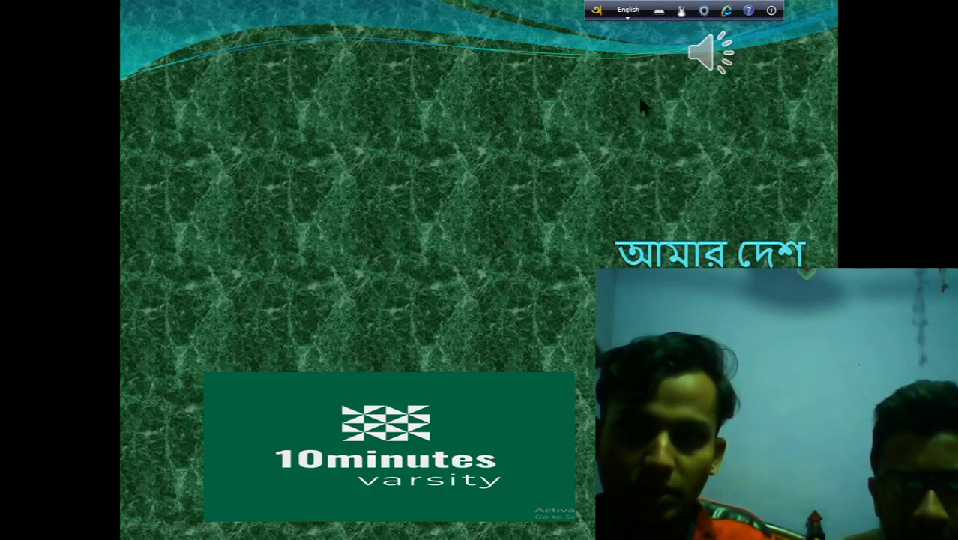
pyautogui.moveTo(637, 66)
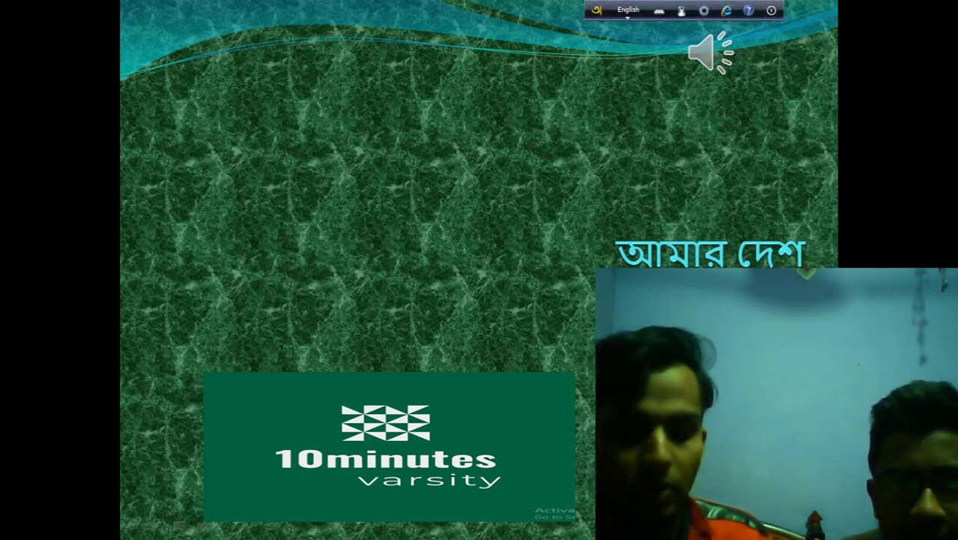
pyautogui.press('Escape')
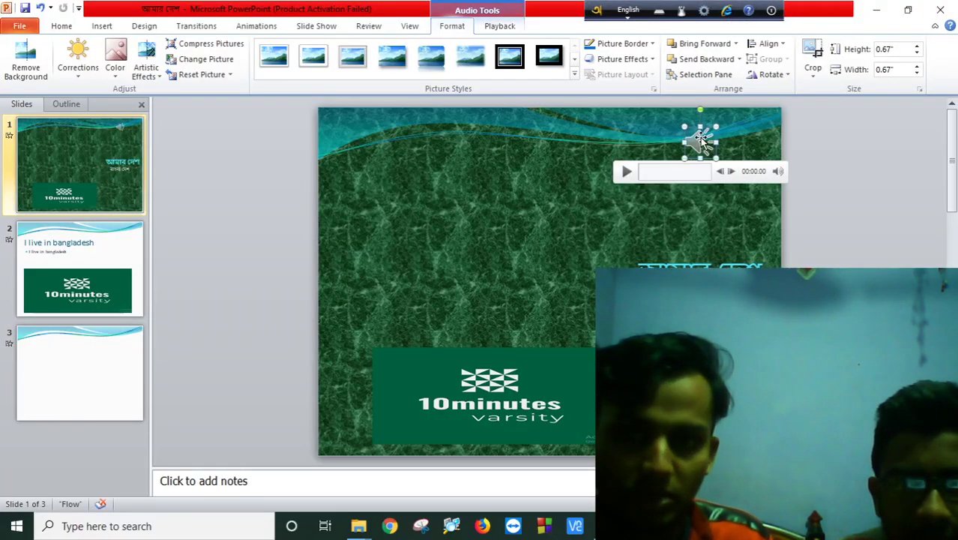
# - Give the speaker icon an Appear animation and preview the slide show from slide 1
pyautogui.click(256, 28)
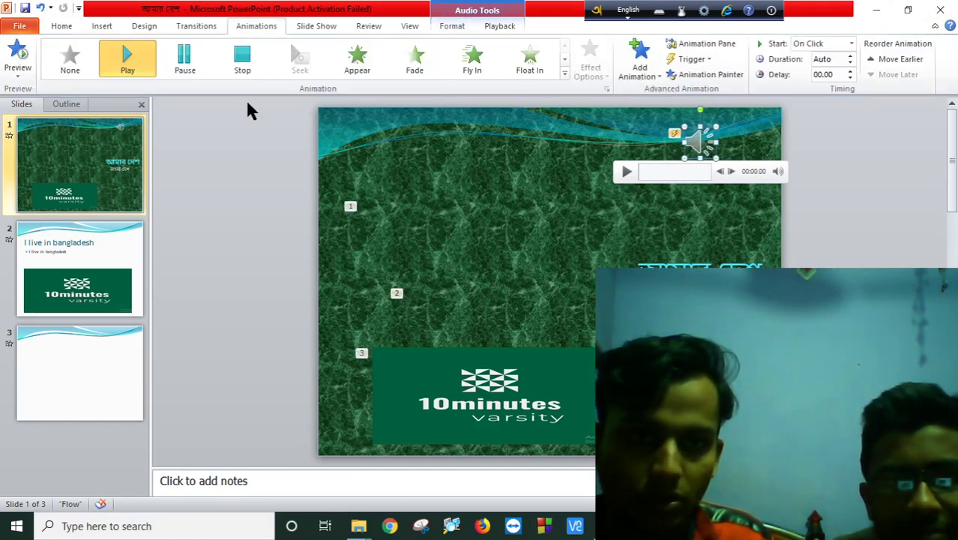
pyautogui.click(354, 74)
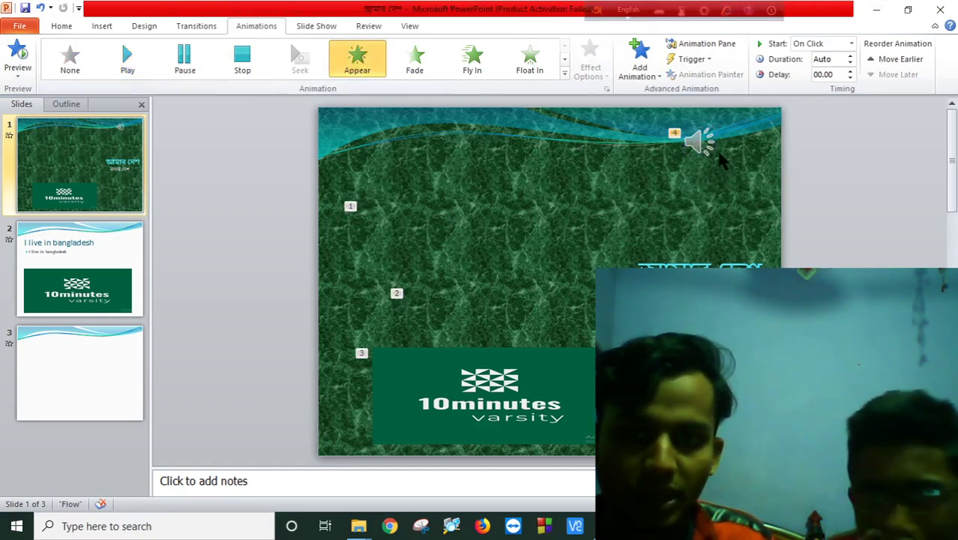
pyautogui.click(397, 293)
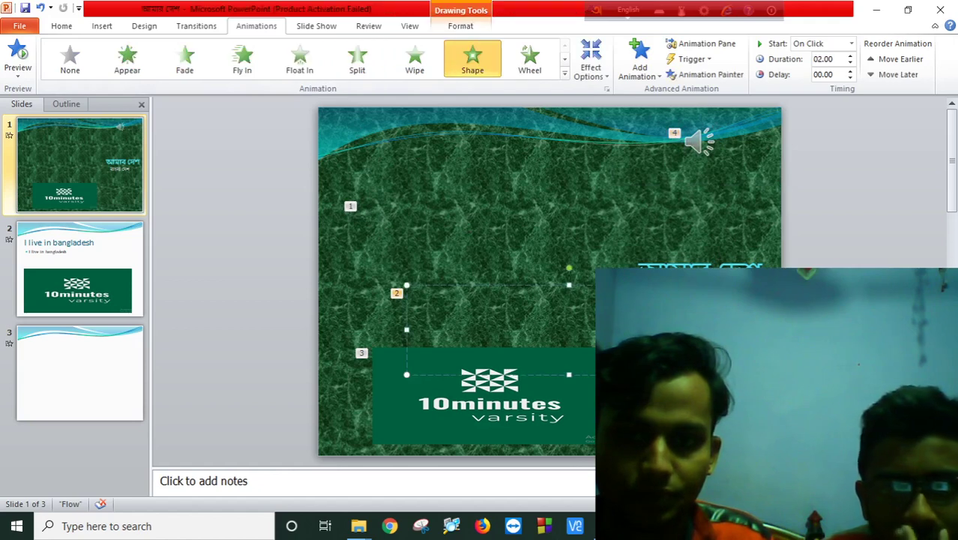
pyautogui.press('F5')
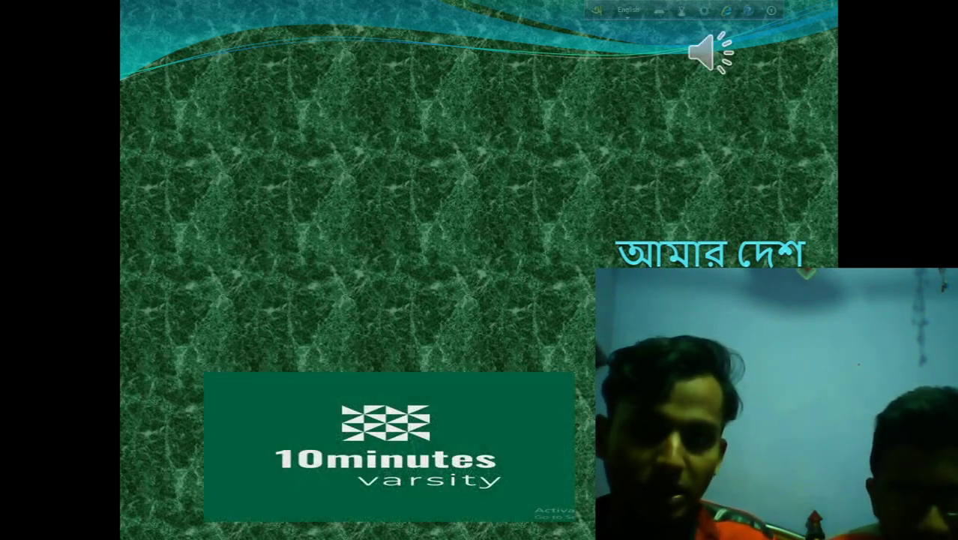
# - Leave the slide show, select the speaker icon, and switch to the PDF guide in Chrome
pyautogui.moveTo(707, 43)
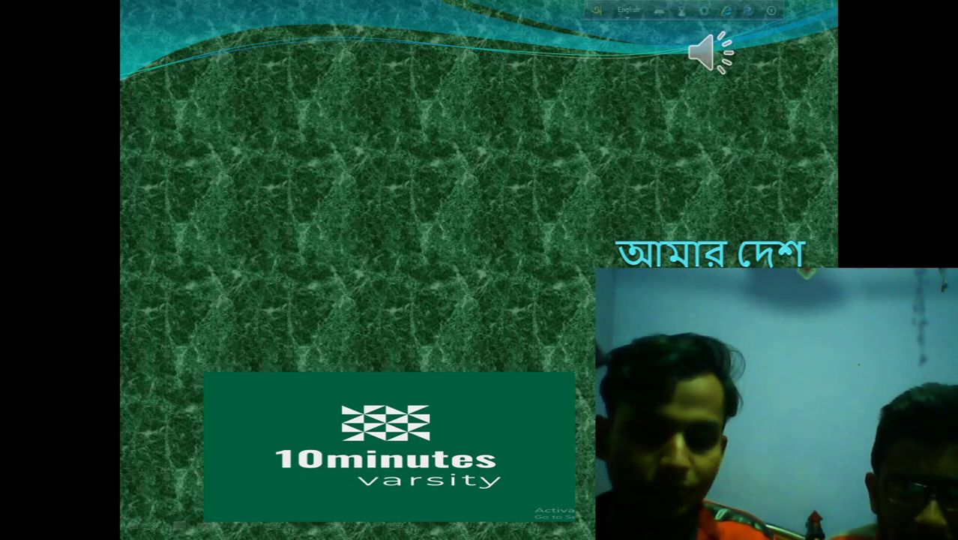
pyautogui.press('Escape')
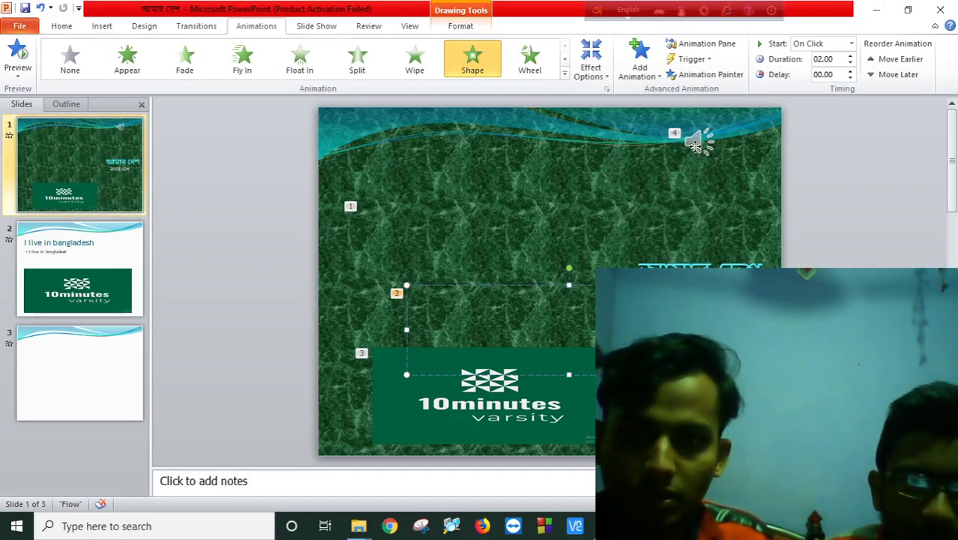
pyautogui.click(698, 144)
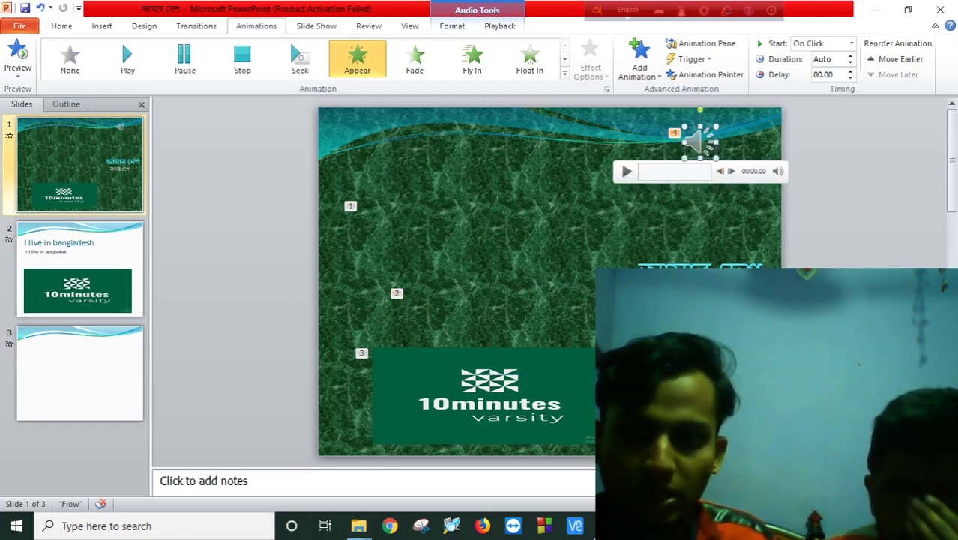
pyautogui.hotkey('alt', 'Tab')
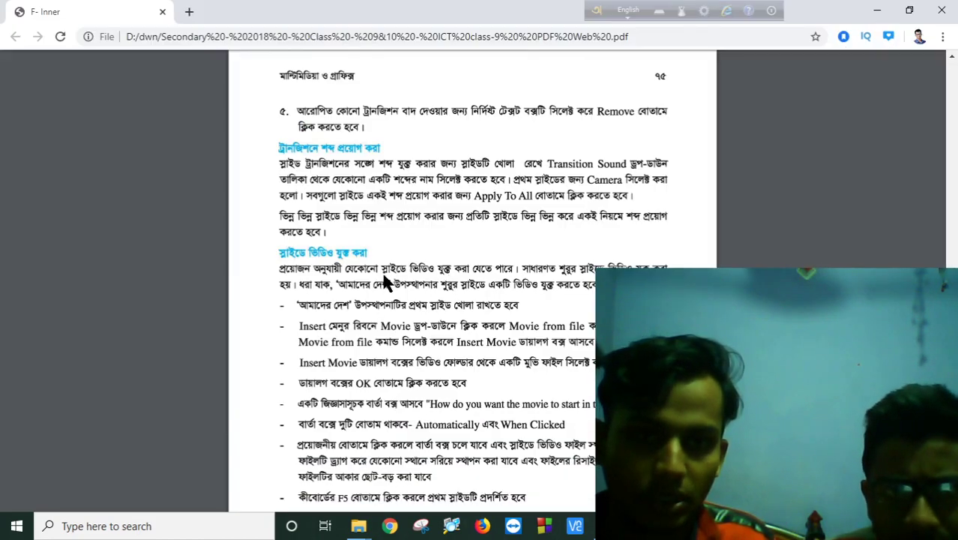
# - Read the page 80 section on adding video to a slide, then return to the PowerPoint presentation
pyautogui.scroll(-2, 385, 281)
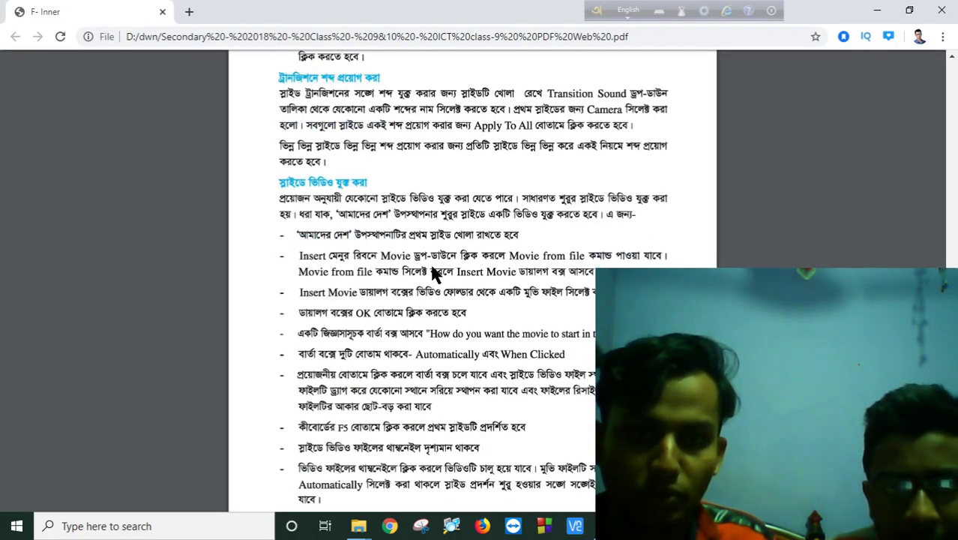
pyautogui.scroll(-2, 398, 187)
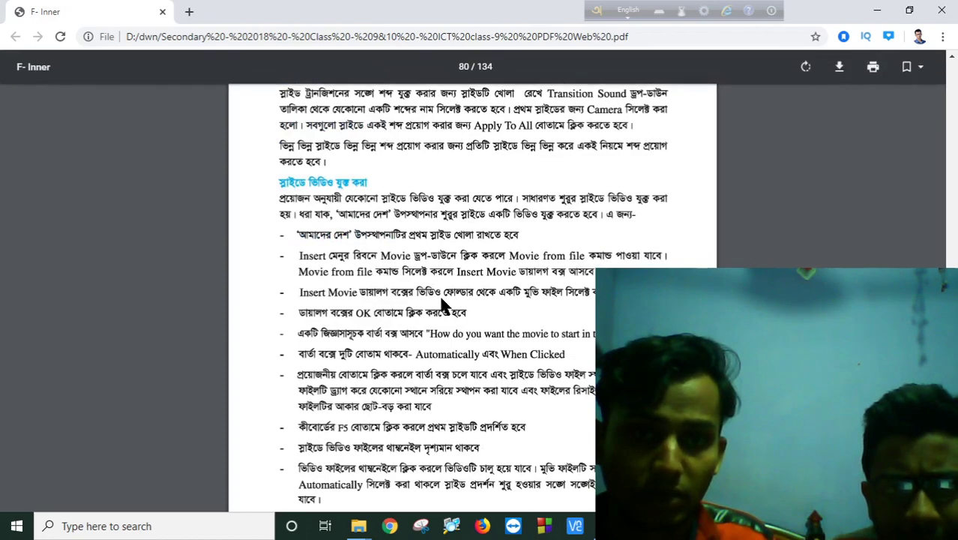
pyautogui.scroll(-3, 426, 274)
pyautogui.scroll(-5, 415, 246)
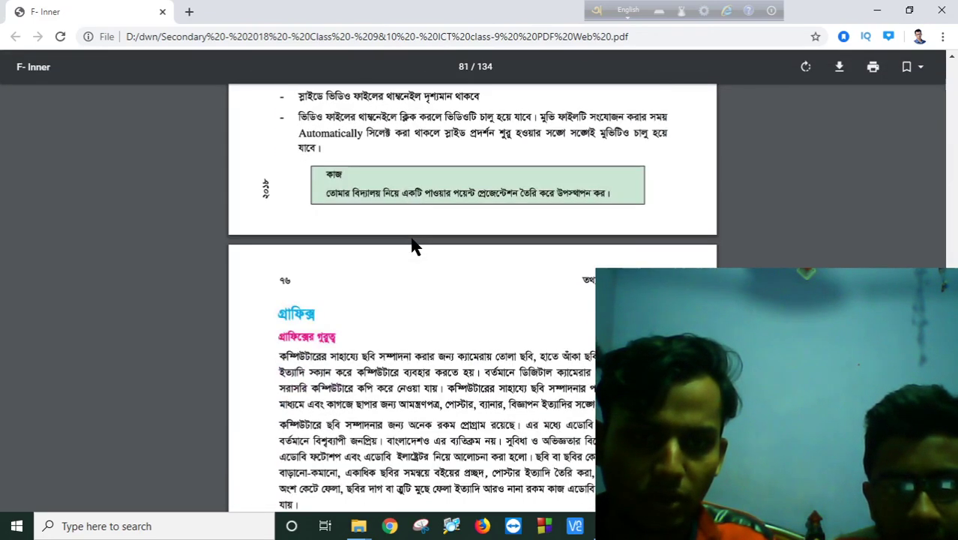
pyautogui.scroll(4, 416, 248)
pyautogui.scroll(-3, 397, 300)
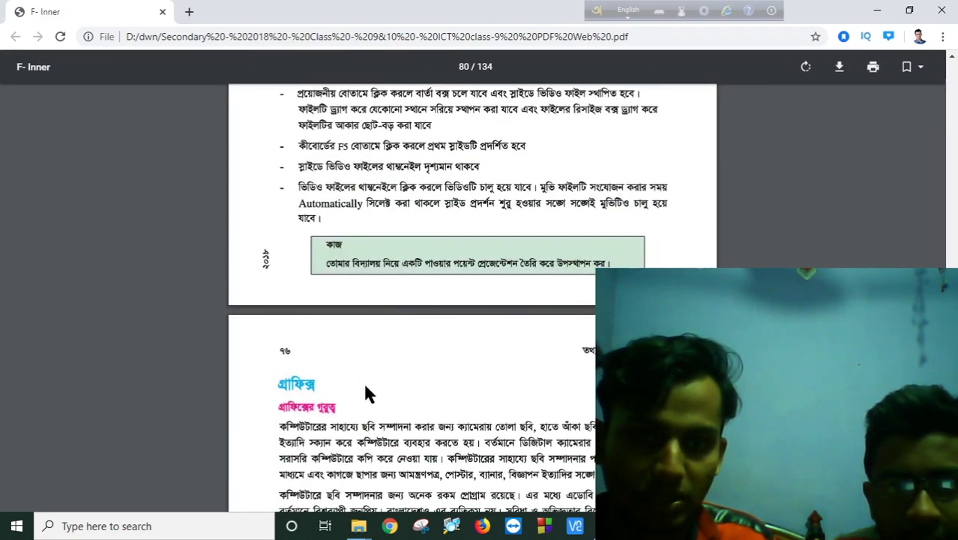
pyautogui.scroll(-3, 367, 392)
pyautogui.scroll(5, 378, 386)
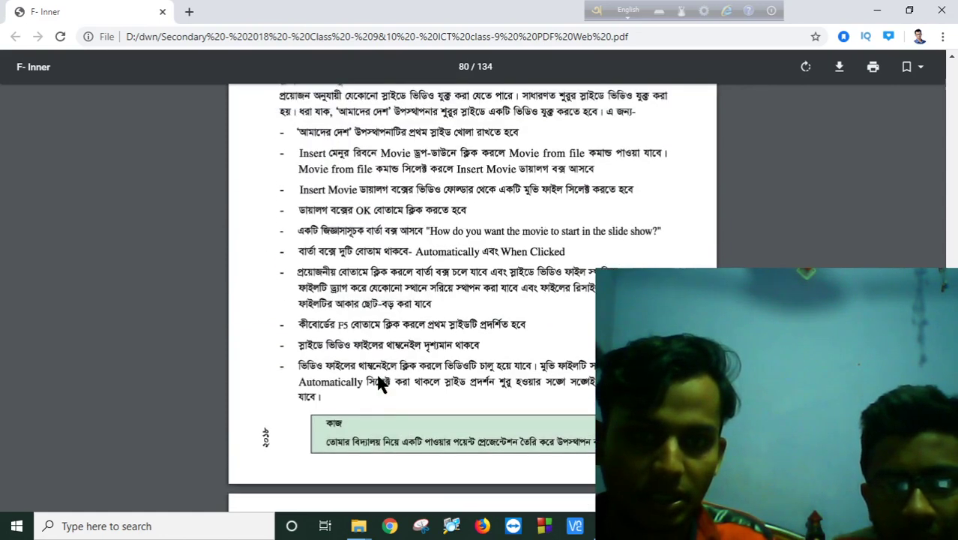
pyautogui.scroll(5, 394, 285)
pyautogui.scroll(-1, 398, 315)
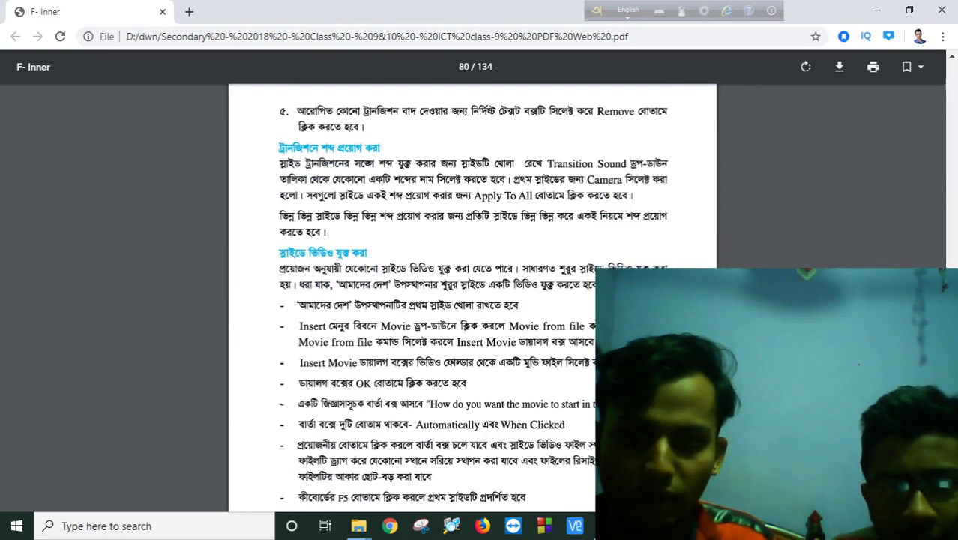
pyautogui.hotkey('alt', 'Tab')
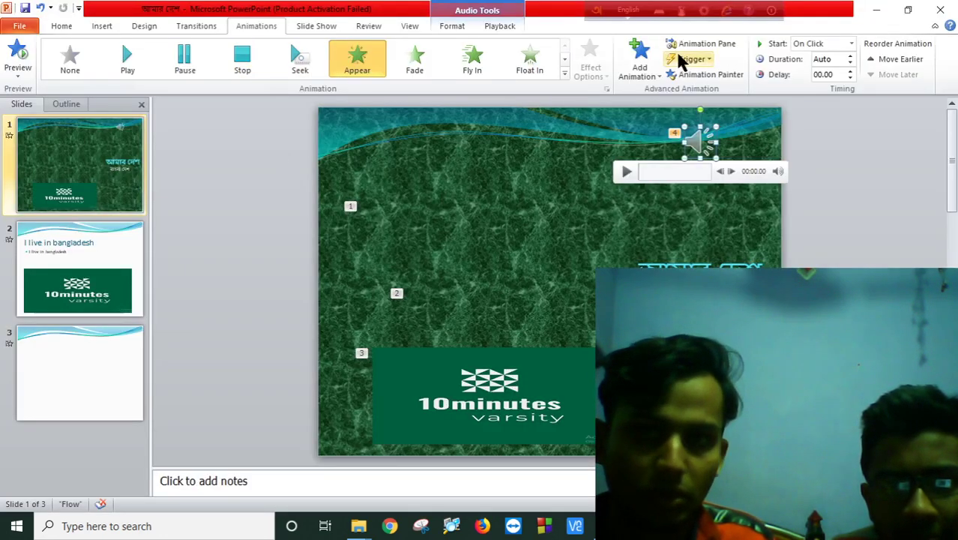
pyautogui.click(102, 29)
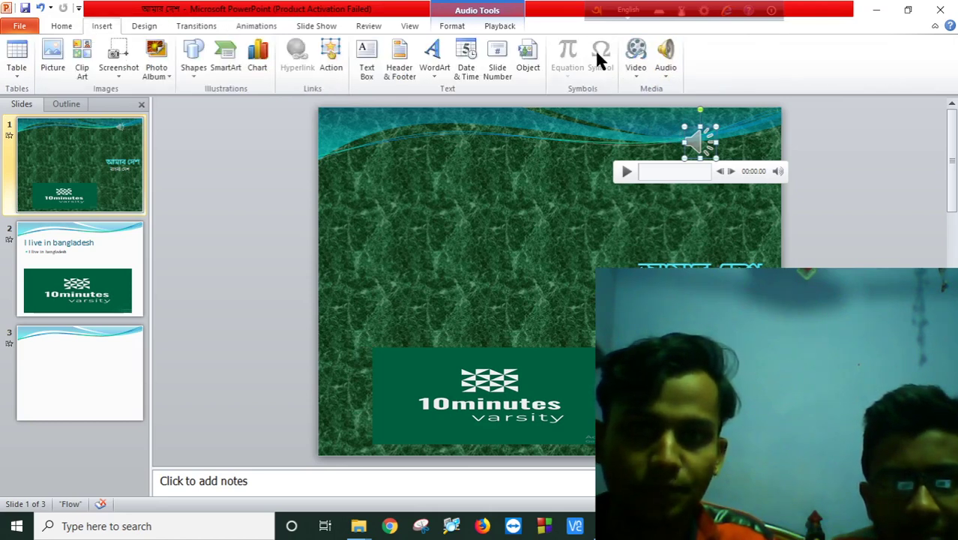
pyautogui.click(635, 54)
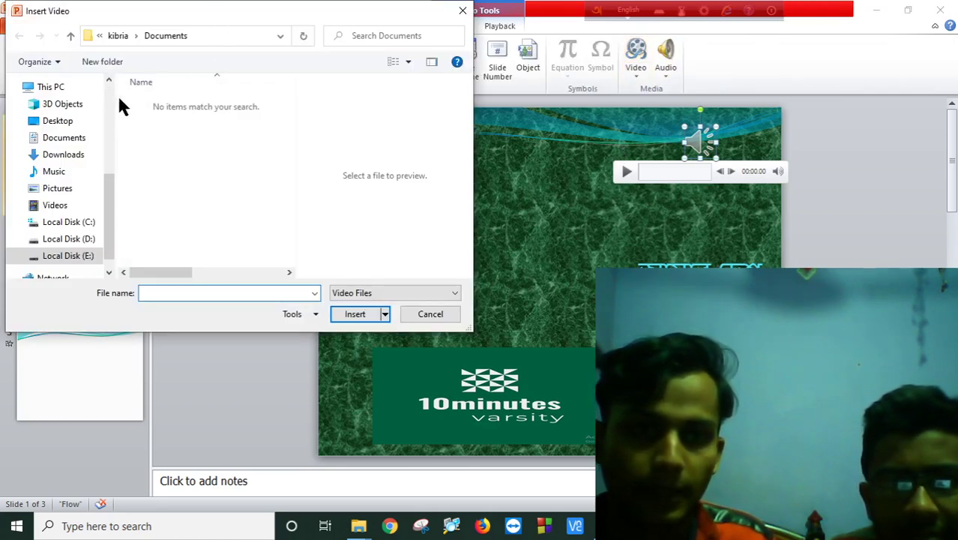
pyautogui.click(65, 122)
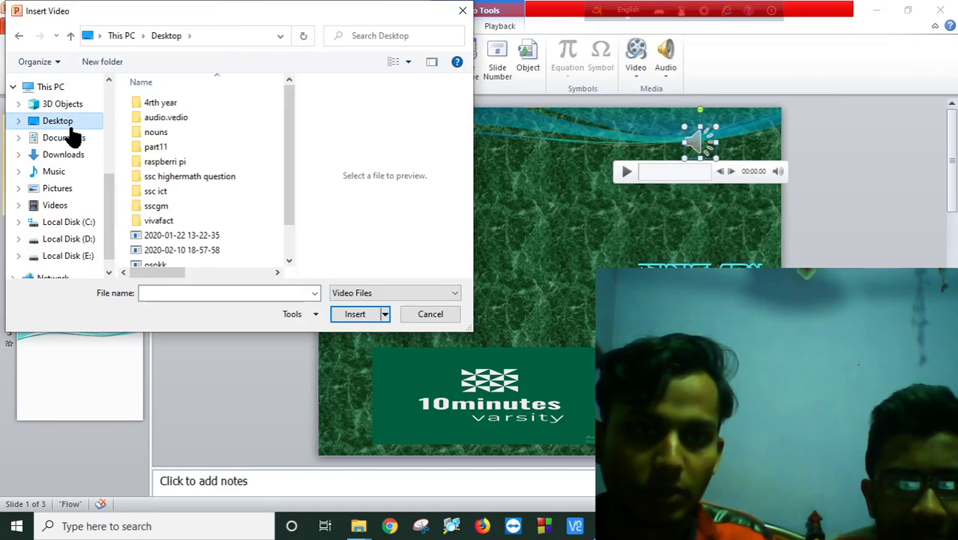
pyautogui.scroll(-1, 209, 130)
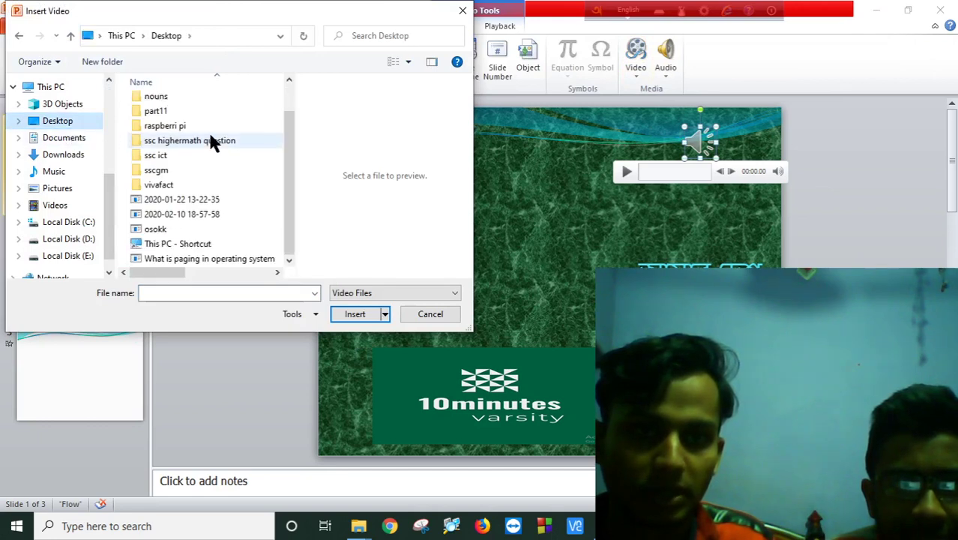
pyautogui.click(218, 212)
pyautogui.click(357, 315)
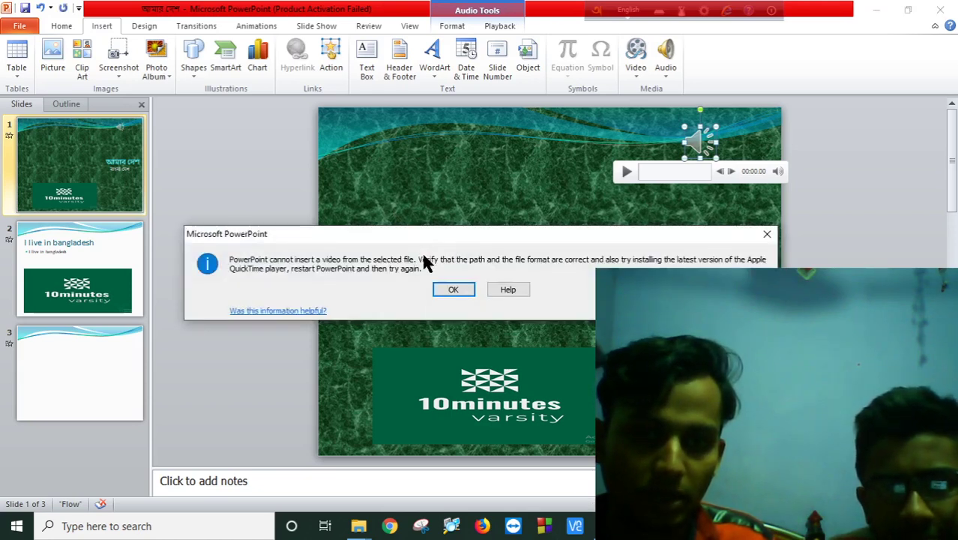
pyautogui.click(767, 234)
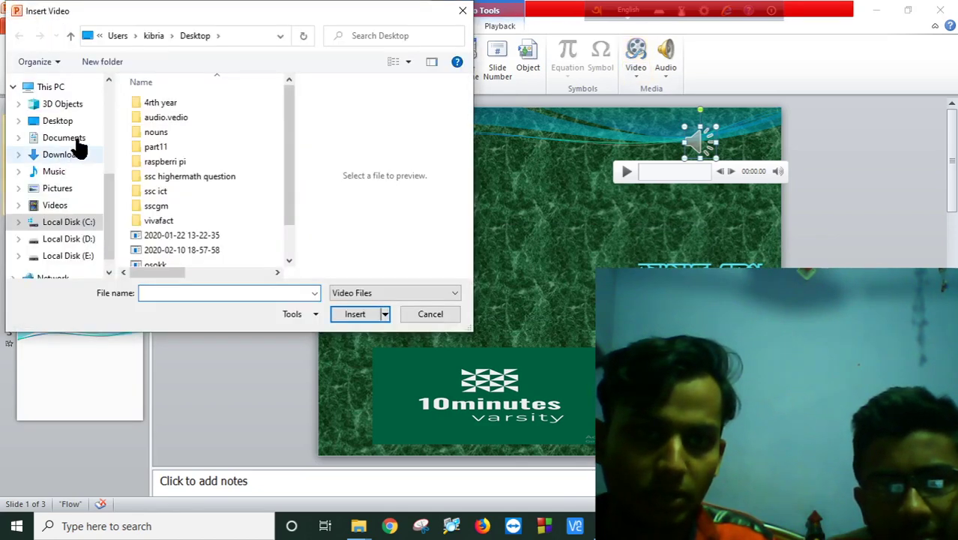
pyautogui.click(66, 157)
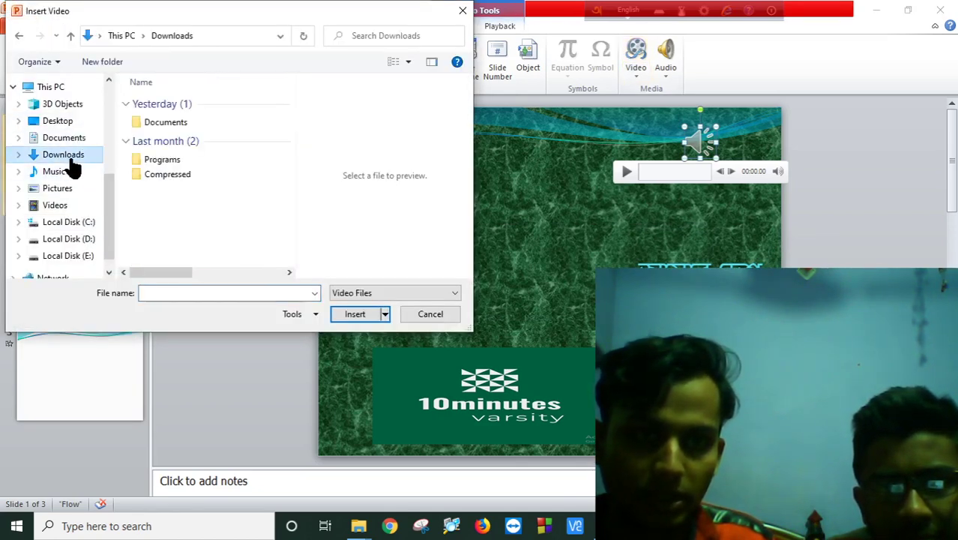
pyautogui.click(86, 240)
pyautogui.doubleClick(164, 129)
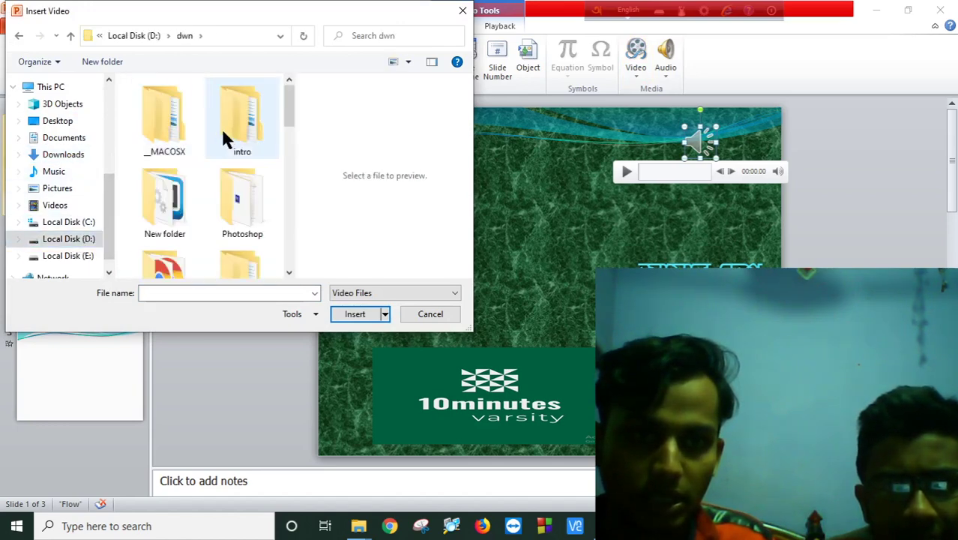
pyautogui.scroll(-3, 240, 150)
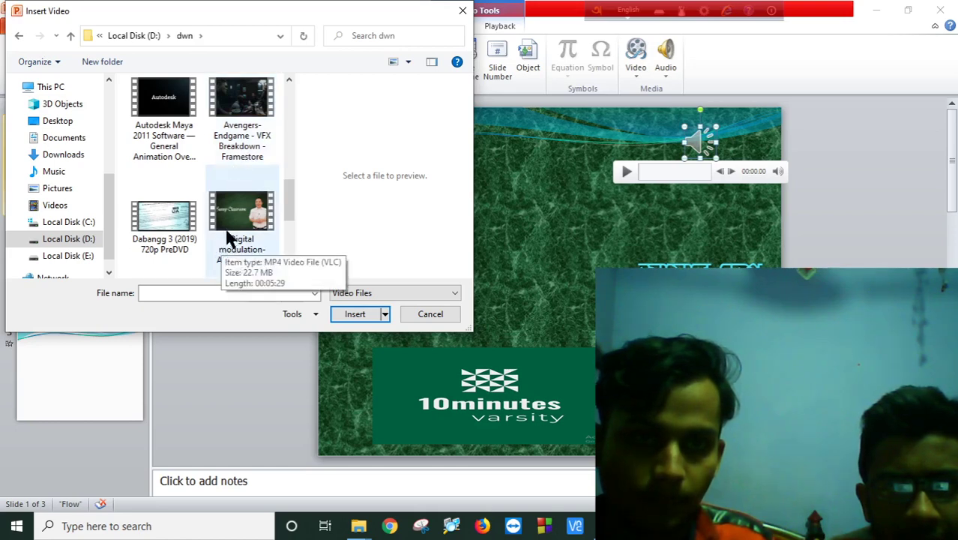
pyautogui.scroll(-3, 225, 243)
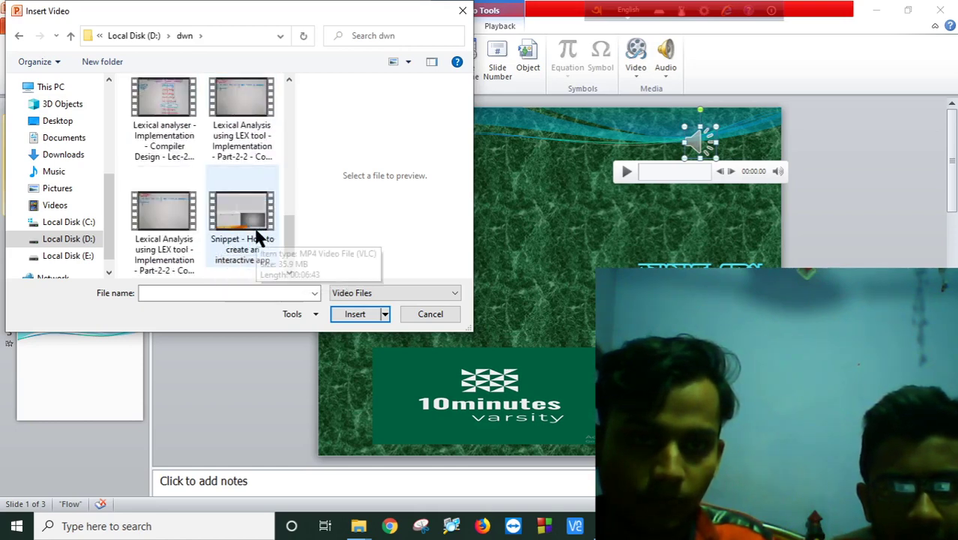
pyautogui.scroll(-1, 248, 229)
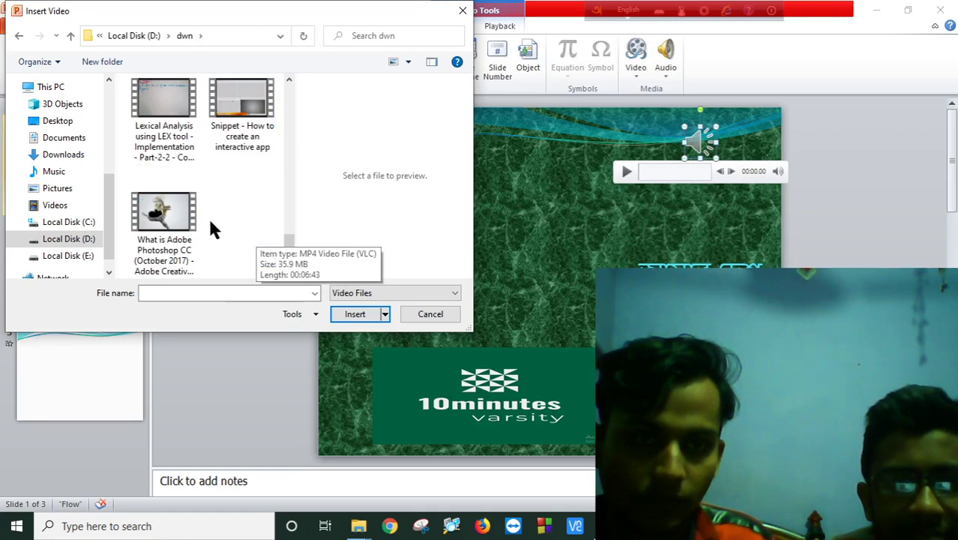
pyautogui.click(188, 223)
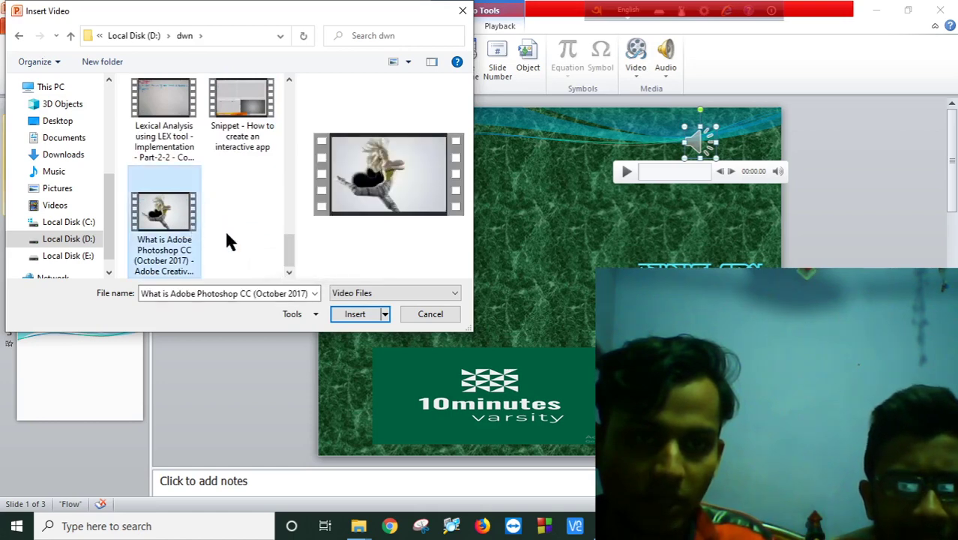
pyautogui.click(363, 313)
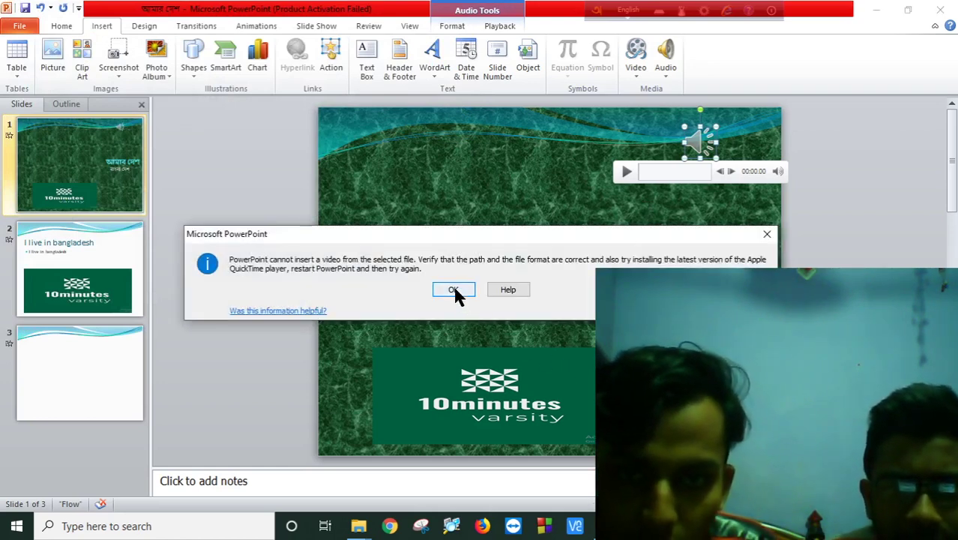
pyautogui.click(454, 290)
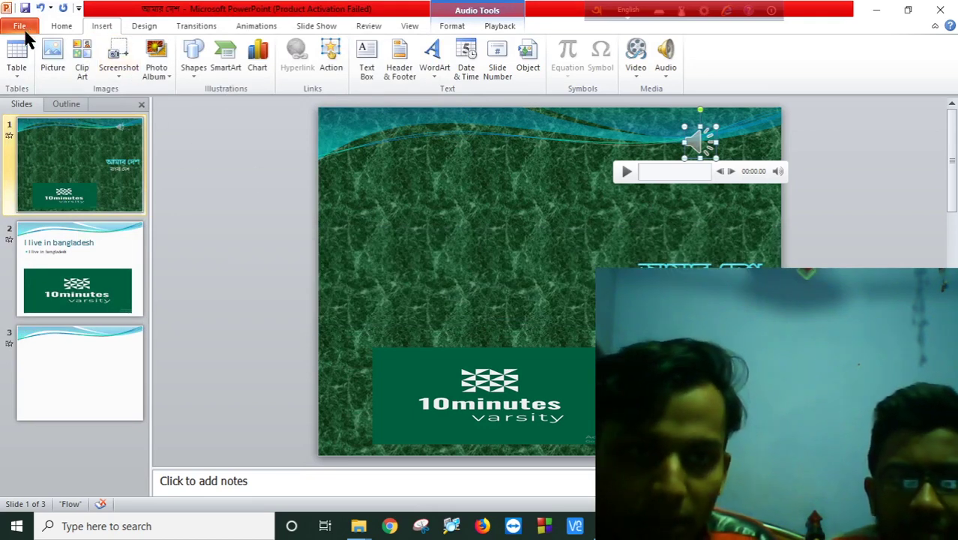
pyautogui.click(637, 46)
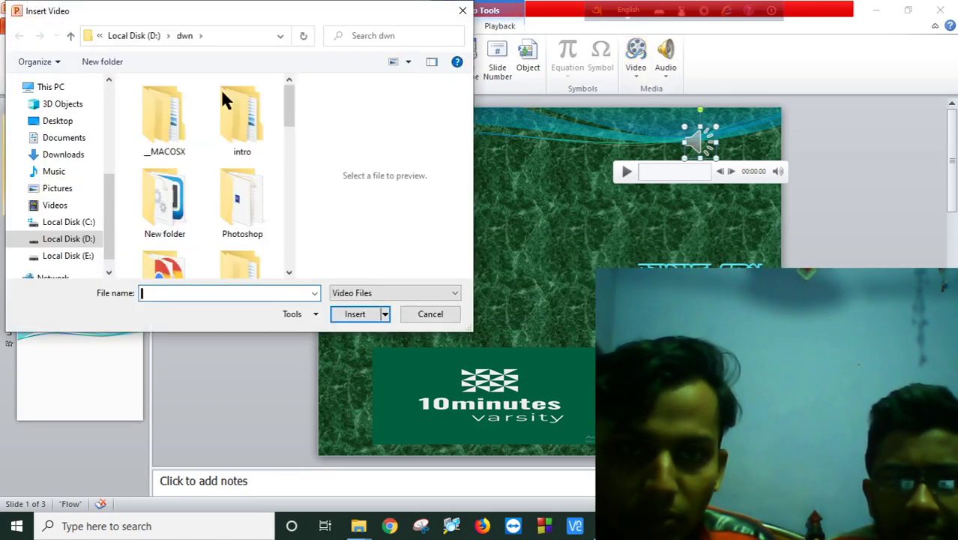
pyautogui.scroll(-3, 262, 143)
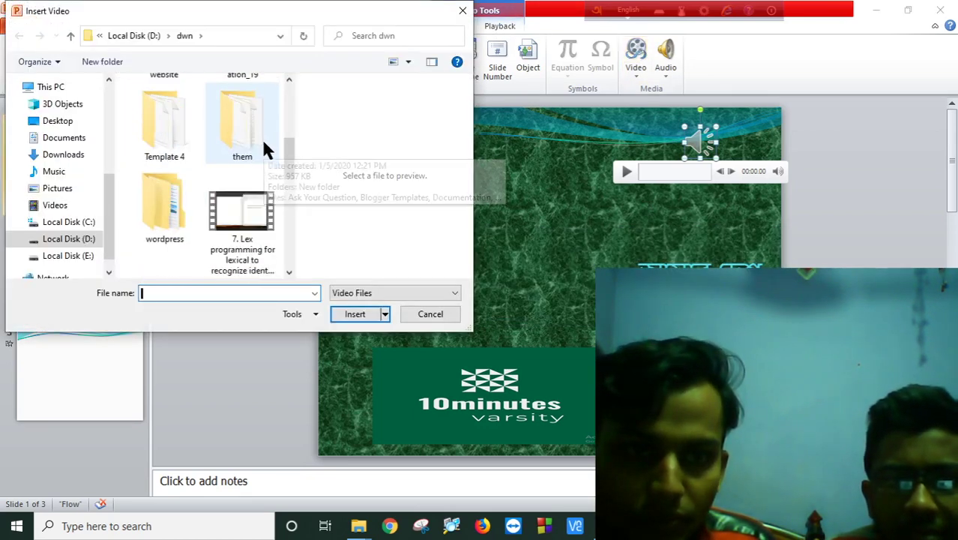
pyautogui.click(247, 213)
pyautogui.click(363, 316)
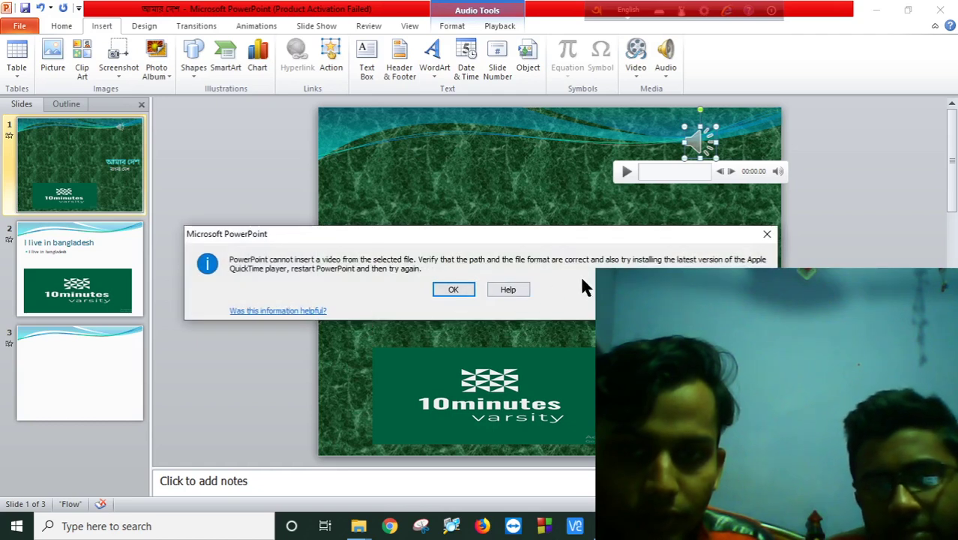
pyautogui.click(767, 235)
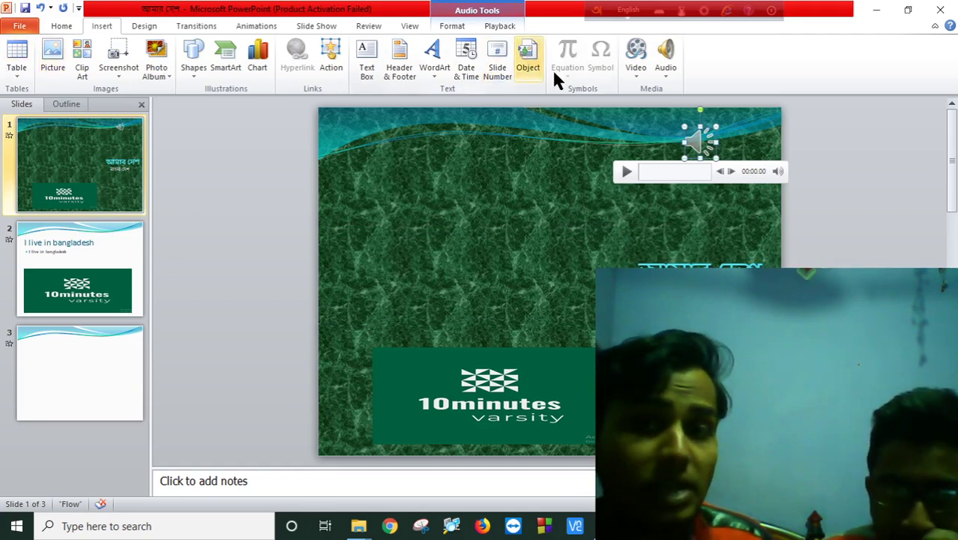
pyautogui.click(633, 52)
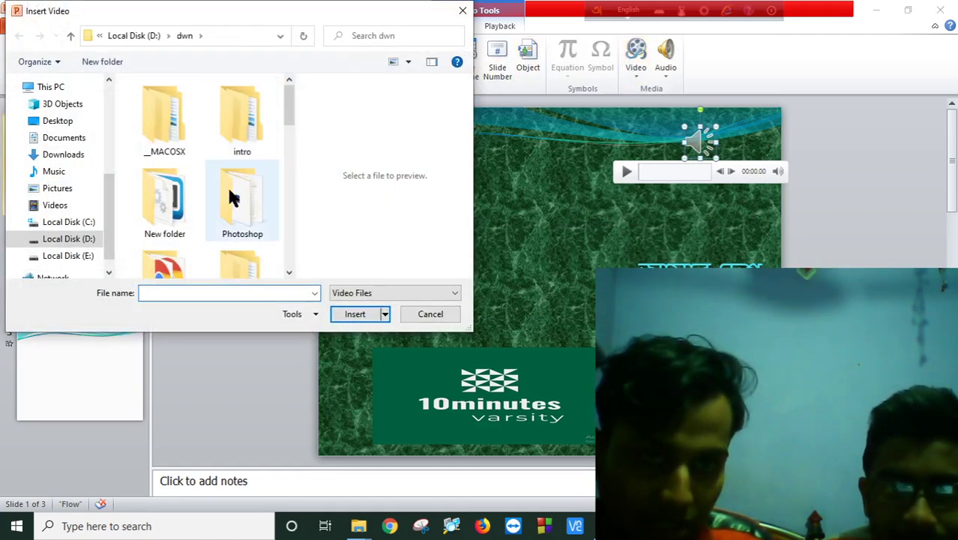
pyautogui.scroll(-5, 233, 196)
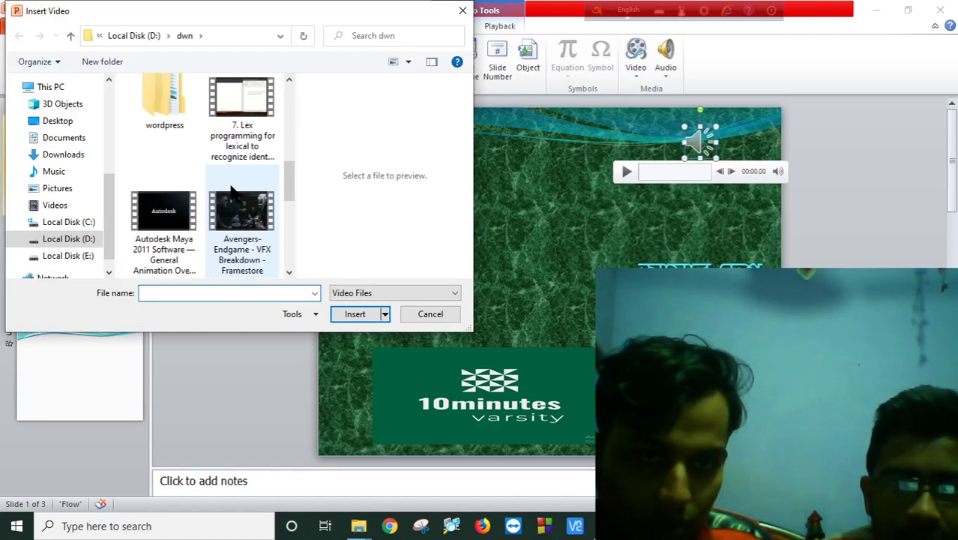
pyautogui.click(163, 218)
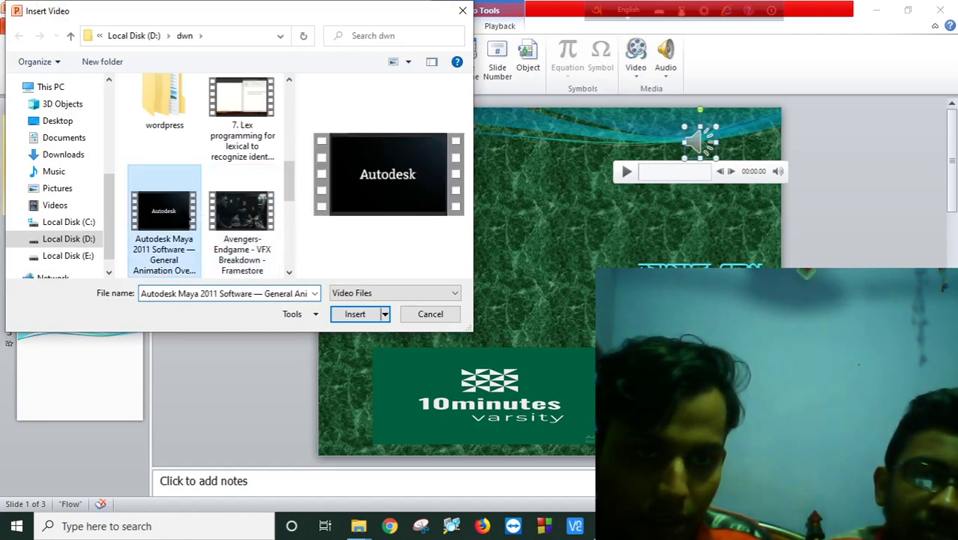
pyautogui.click(355, 315)
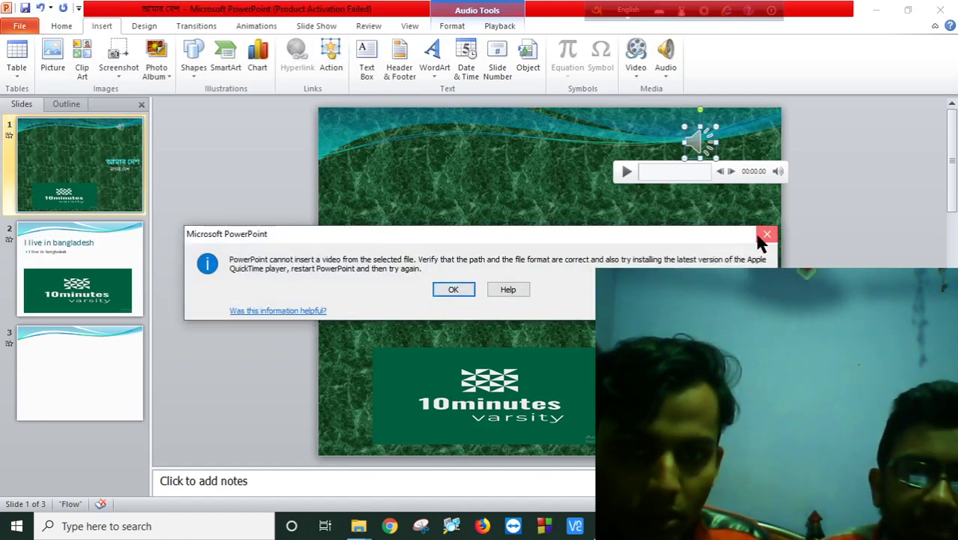
pyautogui.click(759, 234)
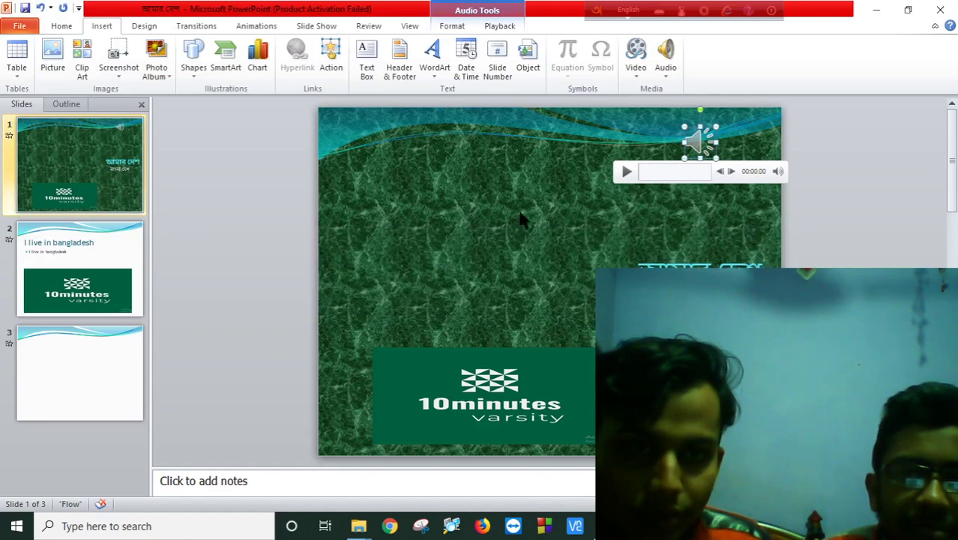
pyautogui.click(619, 45)
pyautogui.scroll(-3, 204, 192)
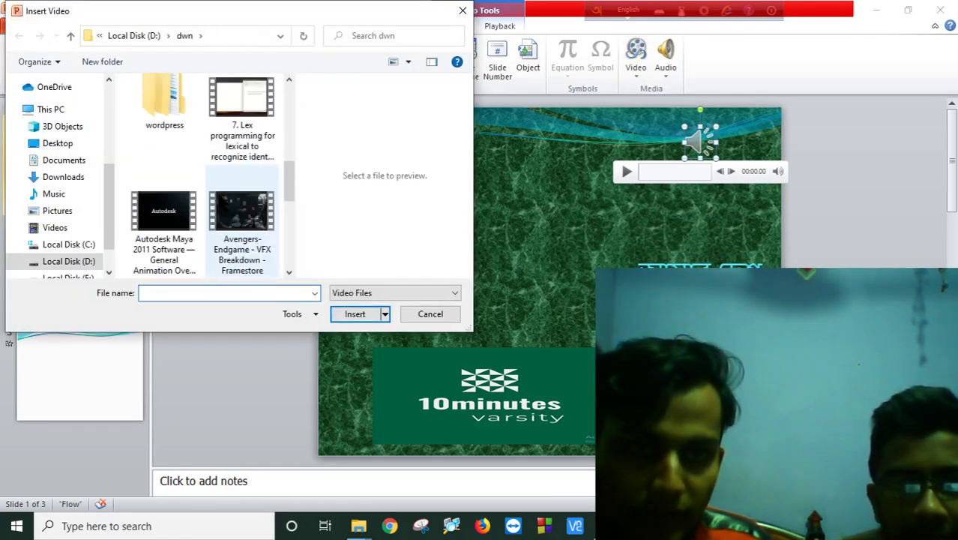
pyautogui.scroll(-3, 218, 194)
pyautogui.scroll(-3, 224, 197)
pyautogui.scroll(1, 224, 196)
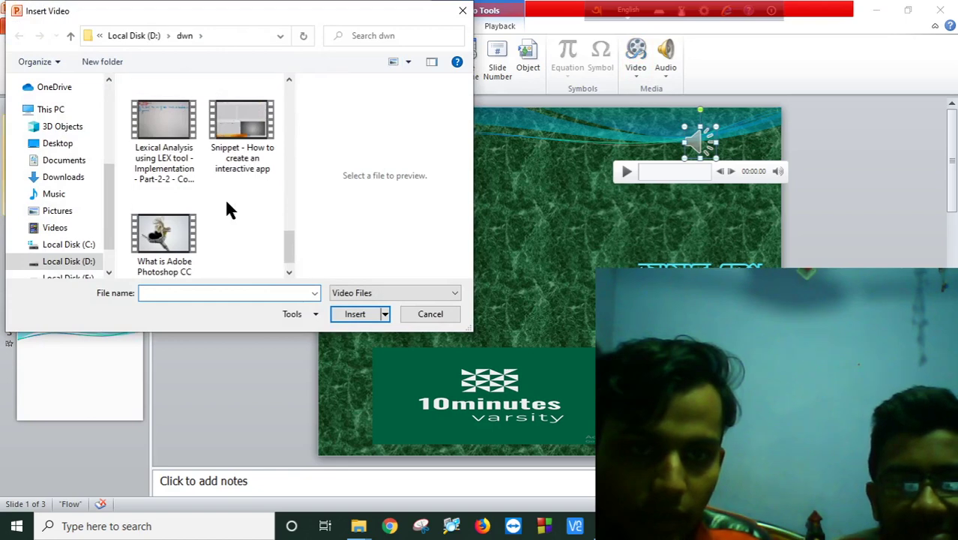
pyautogui.scroll(2, 224, 197)
pyautogui.scroll(1, 231, 206)
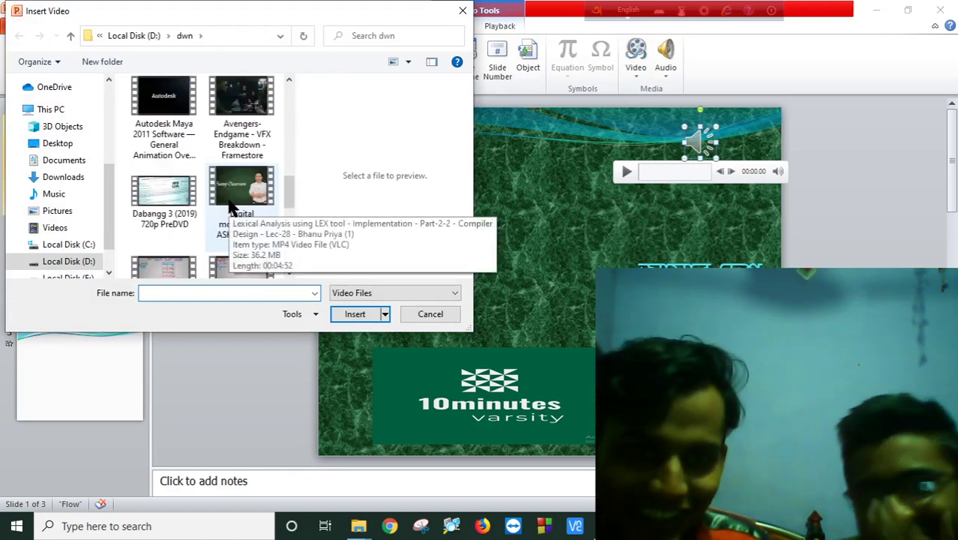
pyautogui.scroll(3, 231, 206)
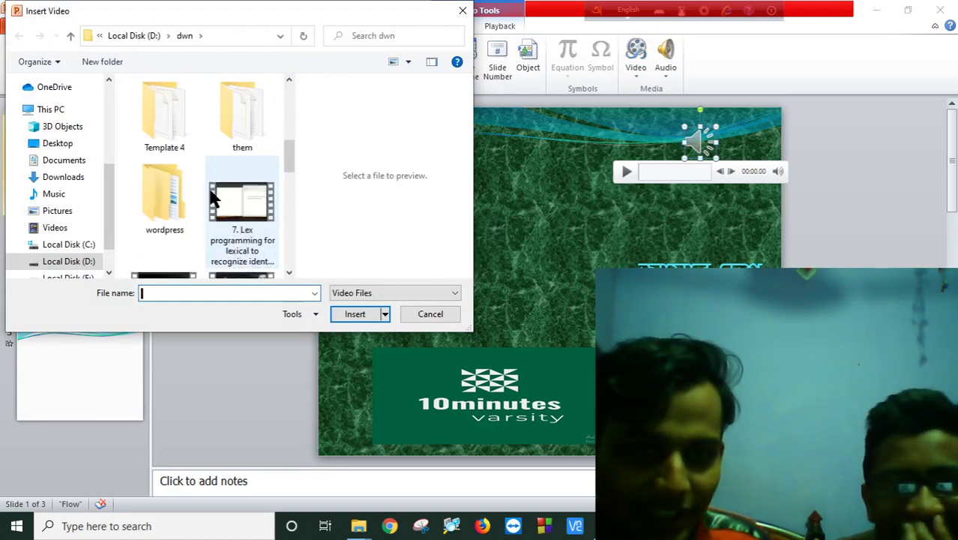
pyautogui.scroll(2, 213, 196)
pyautogui.scroll(-2, 213, 127)
pyautogui.scroll(-1, 214, 126)
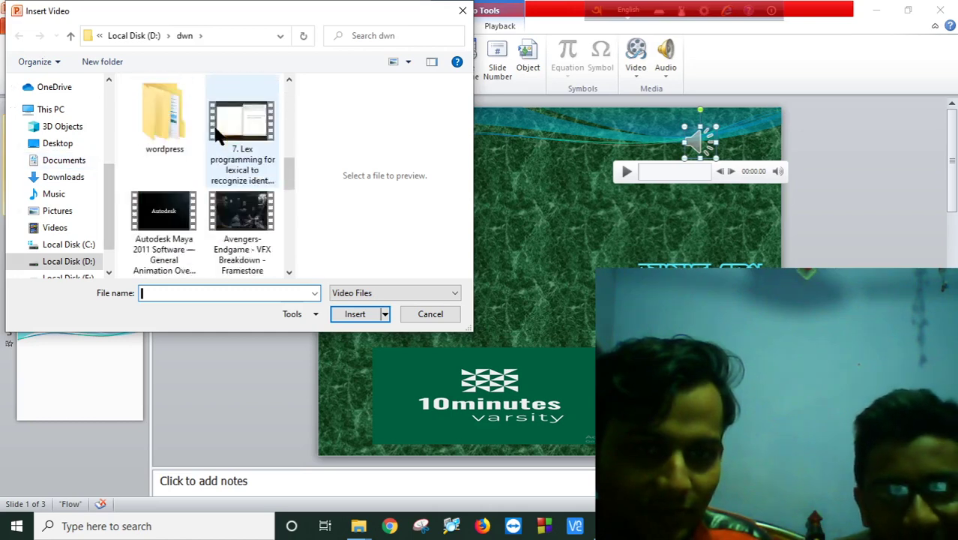
pyautogui.scroll(-5, 215, 132)
pyautogui.scroll(-1, 215, 134)
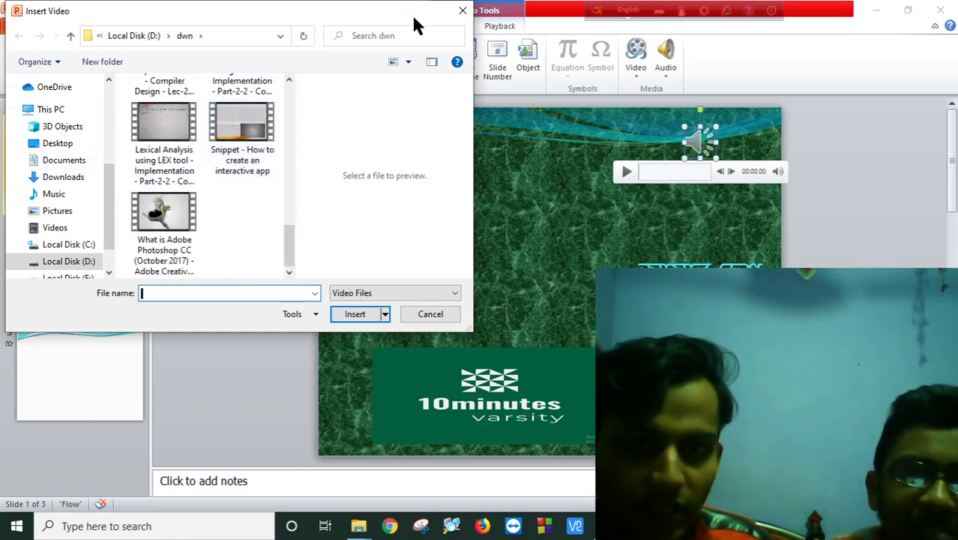
pyautogui.click(461, 10)
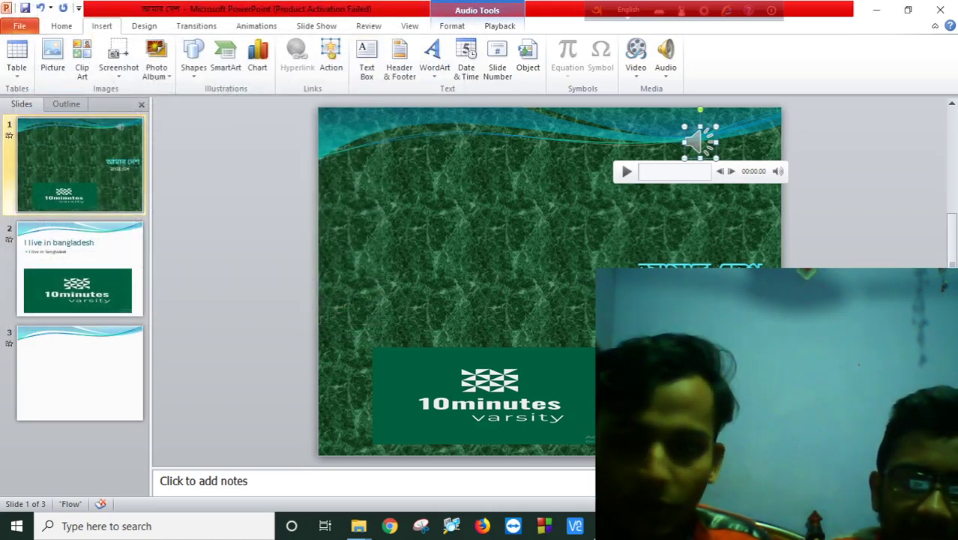
pyautogui.click(360, 187)
# - Play the slide show from the beginning through slide 2's animations, then end it
pyautogui.scroll(-2, 360, 187)
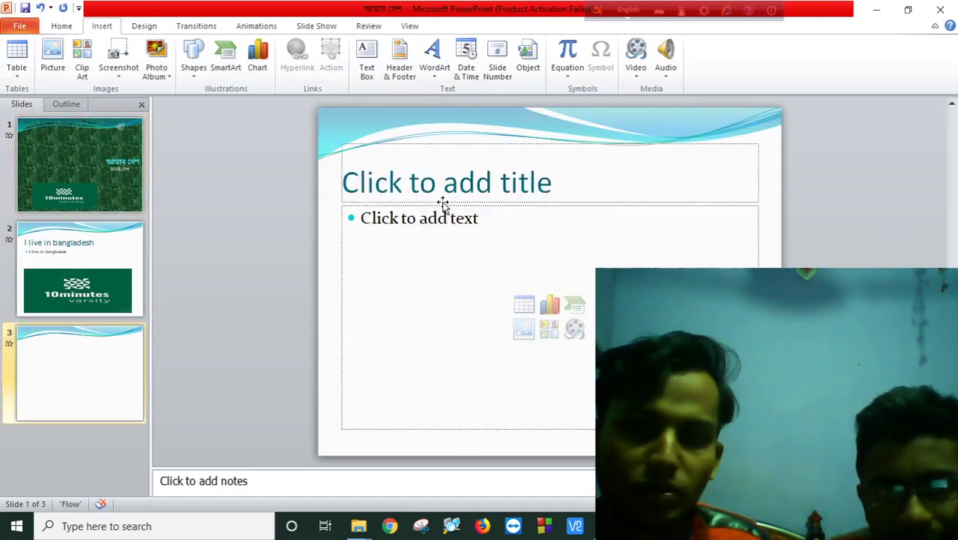
pyautogui.scroll(1, 394, 270)
pyautogui.scroll(1, 392, 259)
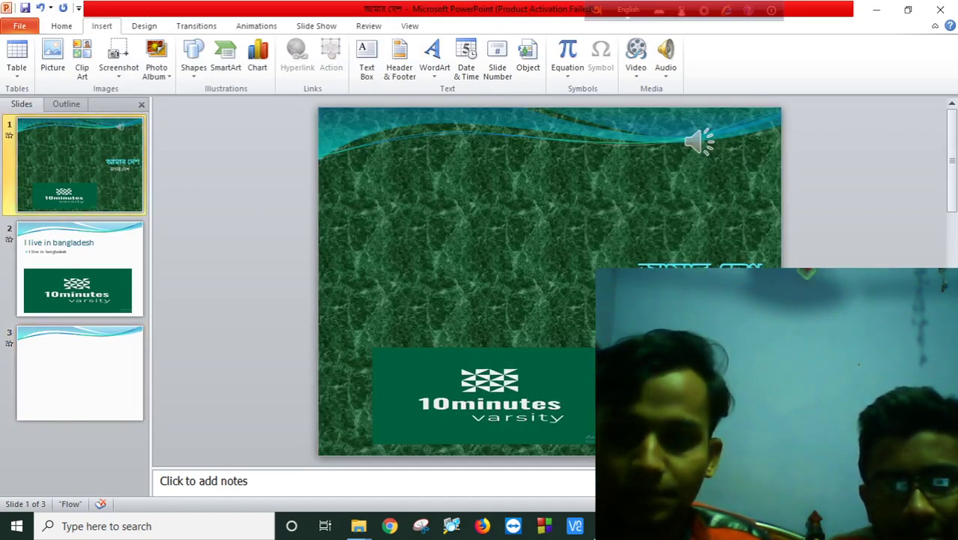
pyautogui.press('F5')
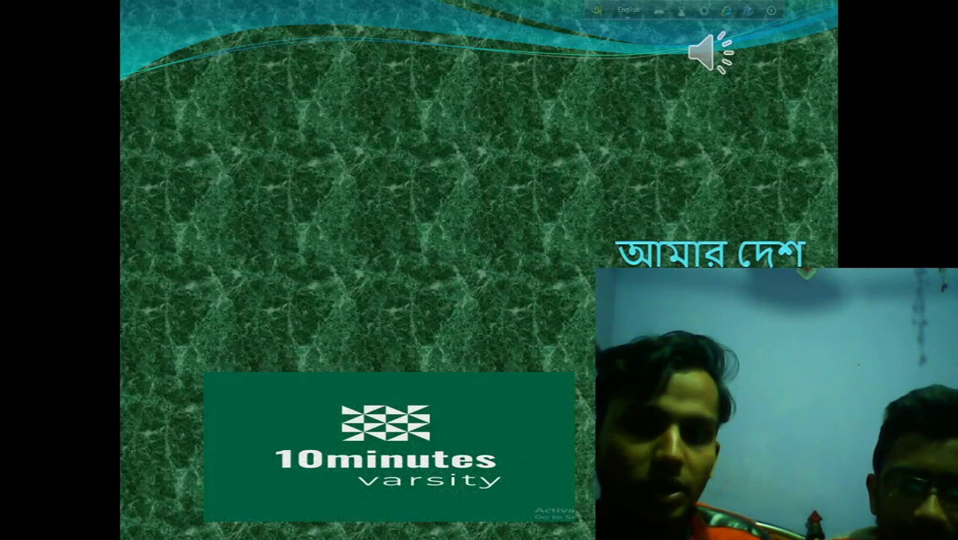
pyautogui.press('Right')
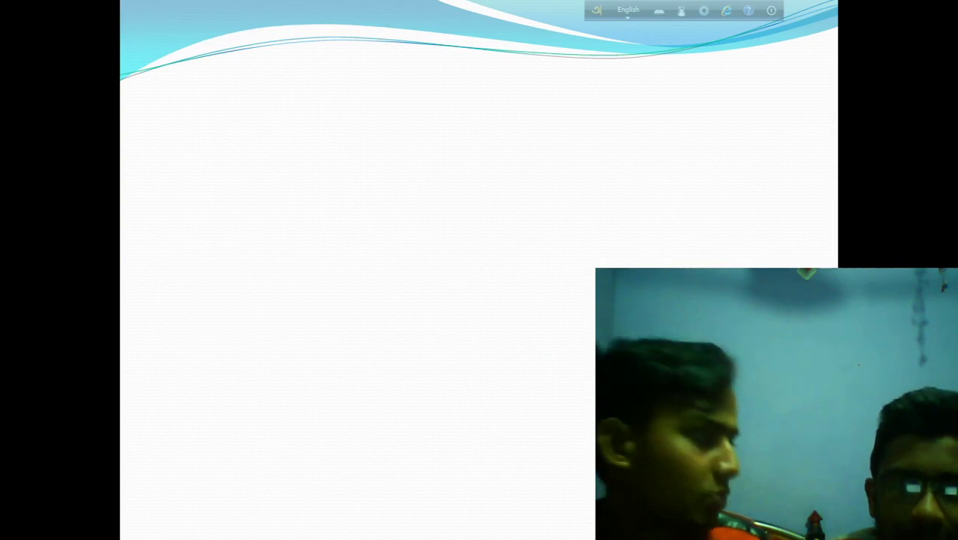
pyautogui.press('Right')
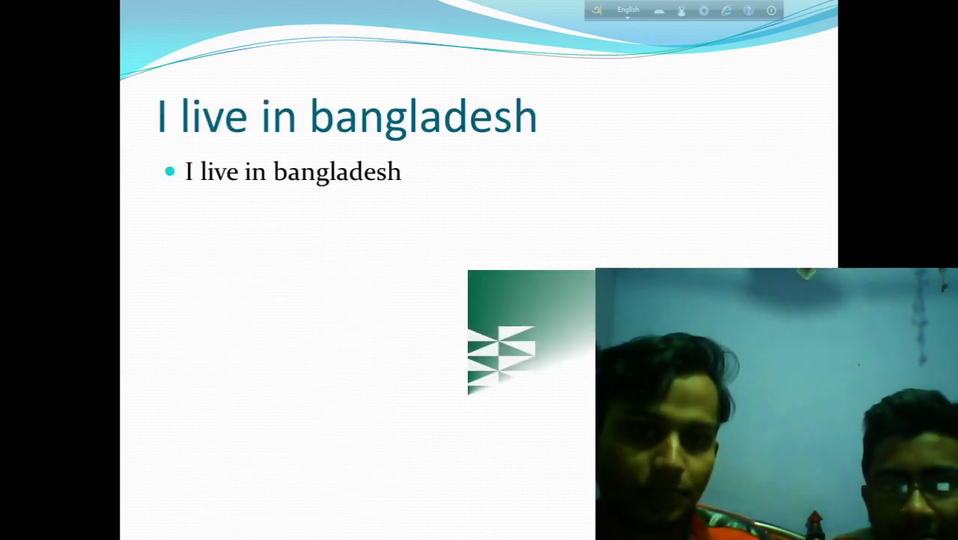
pyautogui.press('Right')
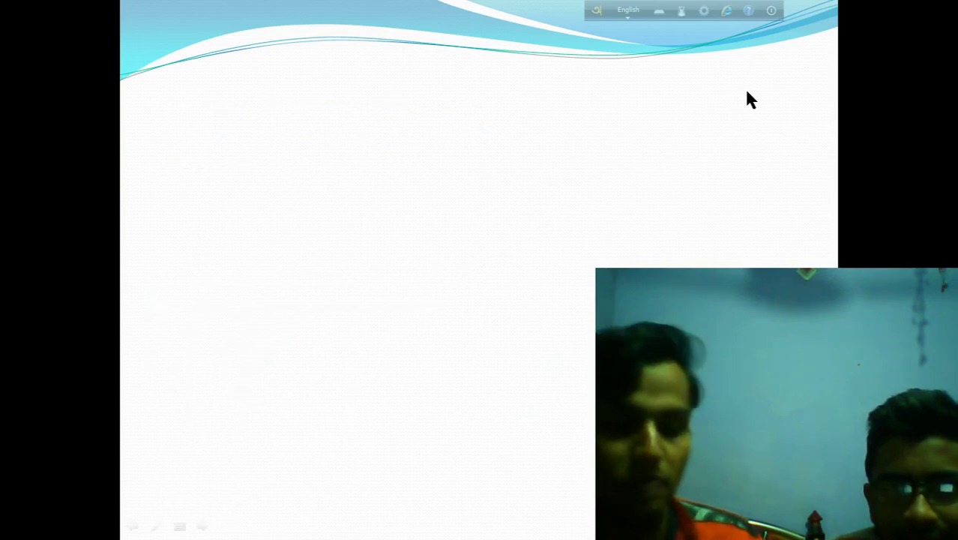
pyautogui.press('Escape')
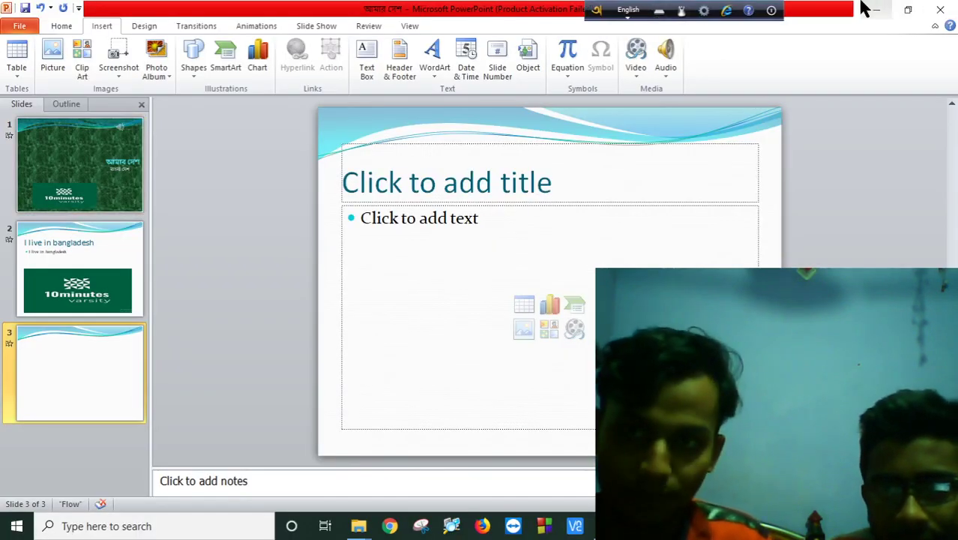
# - Minimize PowerPoint and move the PDF textbook to page 81 on opening Photoshop
pyautogui.click(870, 8)
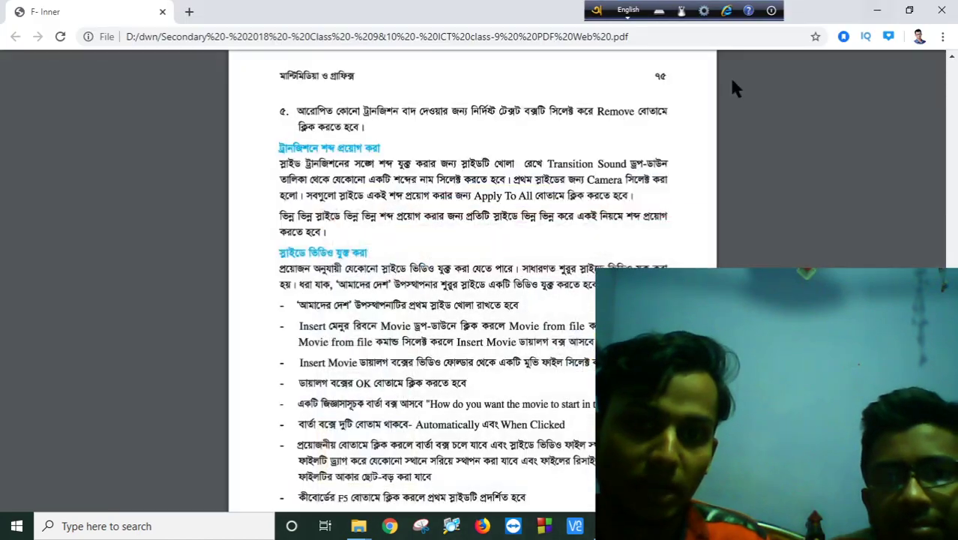
pyautogui.scroll(-10, 594, 225)
pyautogui.scroll(-5, 524, 240)
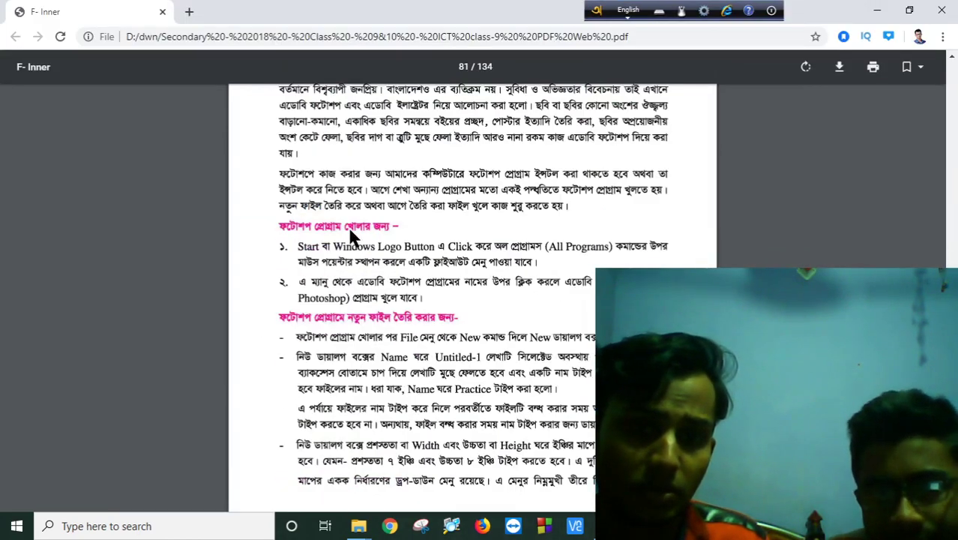
pyautogui.scroll(-5, 348, 227)
pyautogui.scroll(5, 390, 231)
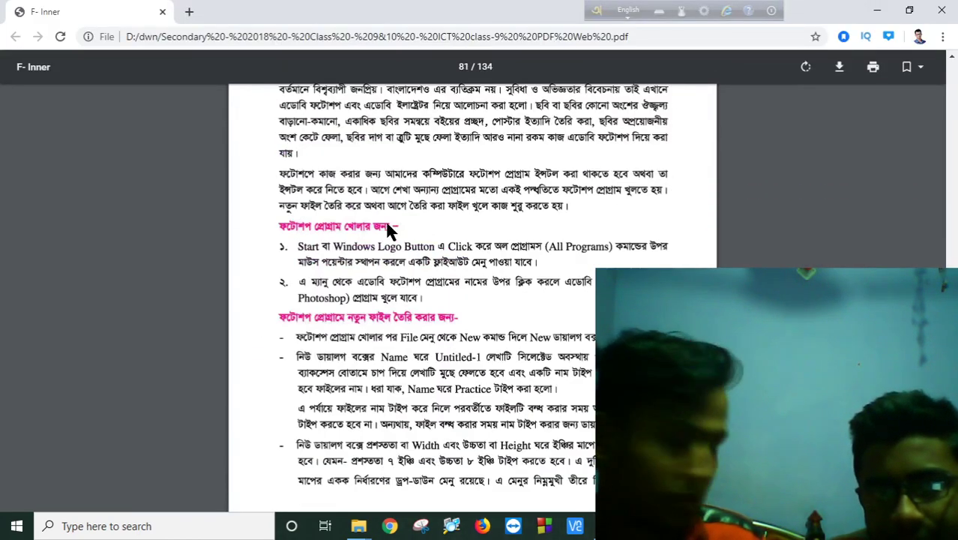